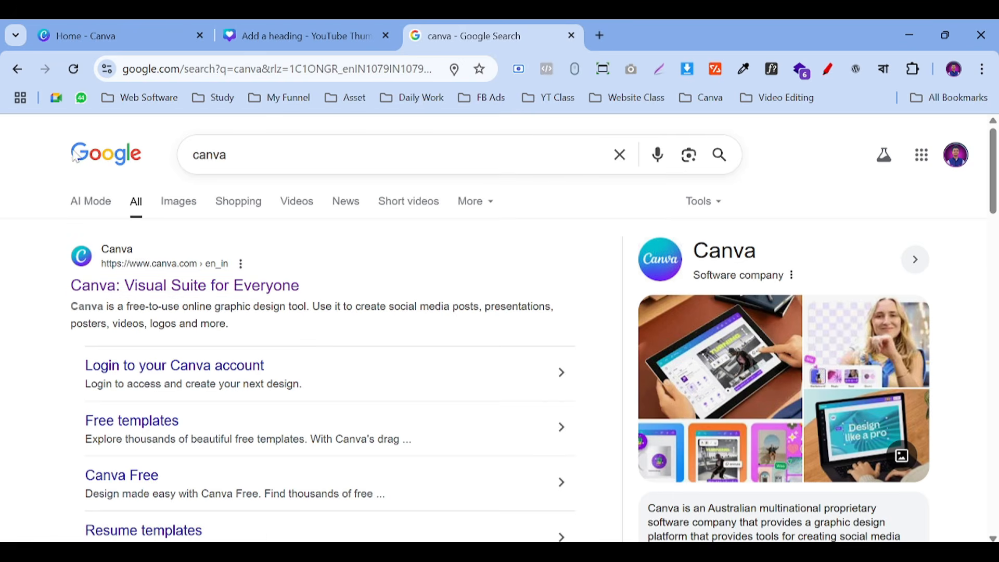
Switch to the Canva home page, start creating a design and search the design types for "youtube thumbnail".
{"action": "left_click", "coordinate": [336, 23]}
{"action": "left_click", "coordinate": [127, 23]}
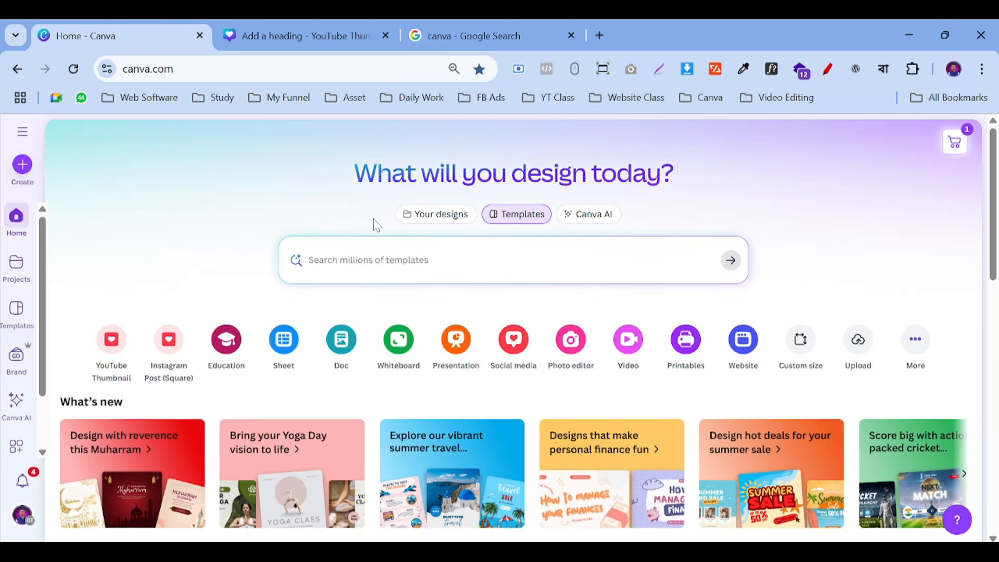
{"action": "left_click", "coordinate": [27, 167]}
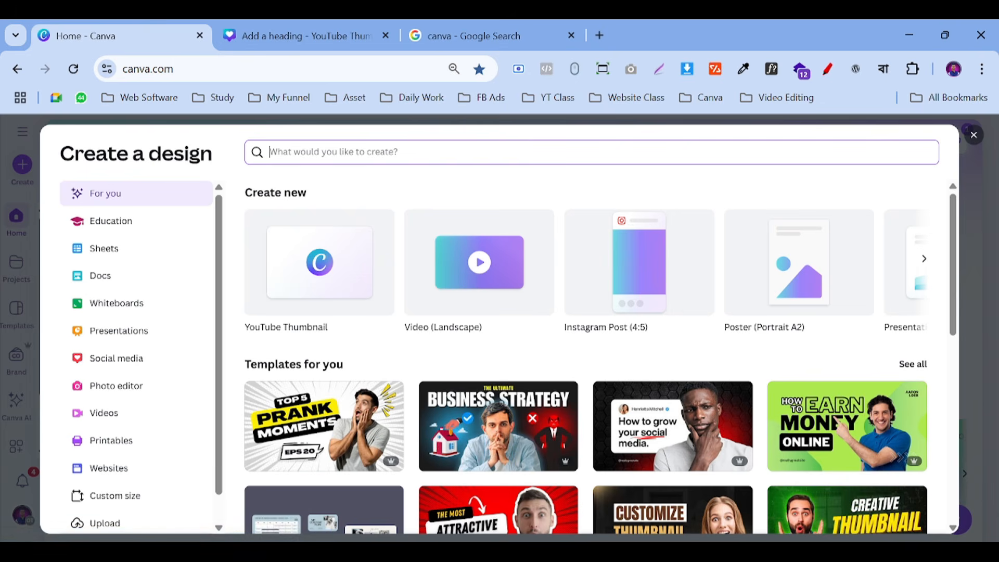
{"action": "type", "text": "youtube"}
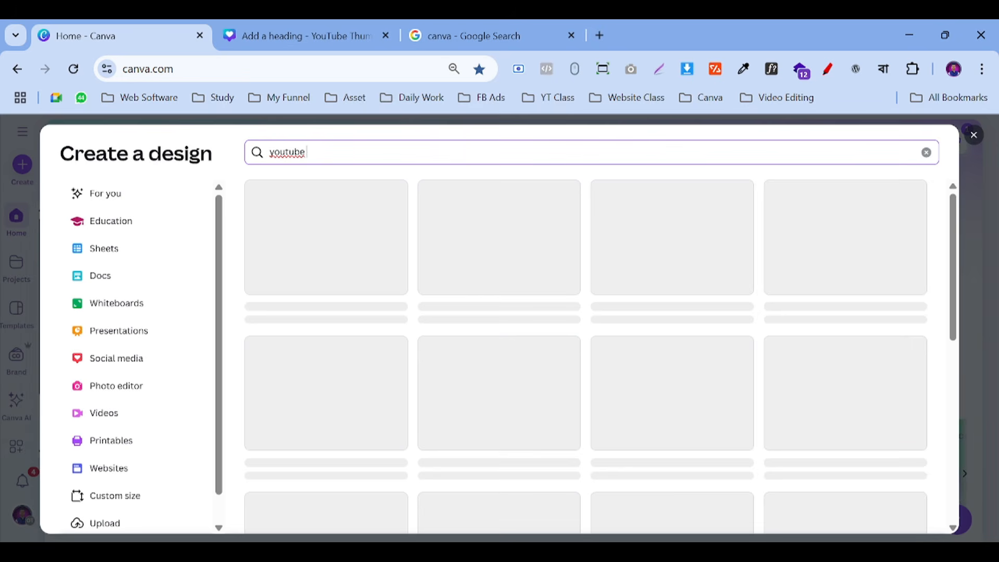
{"action": "type", "text": " thumbnail"}
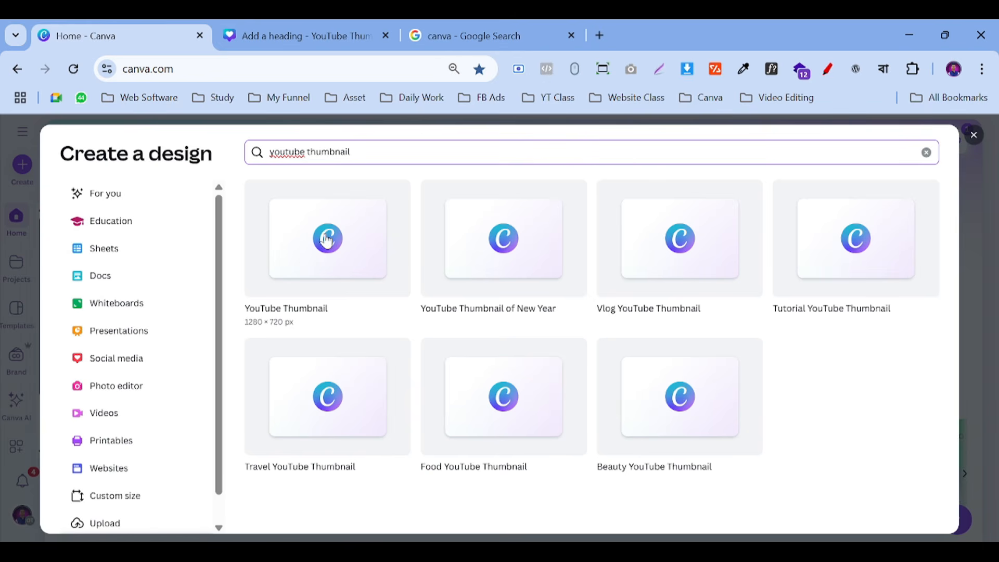
Switch to the already open YouTube thumbnail design and bring up its blank page 2.
{"action": "left_click", "coordinate": [281, 30]}
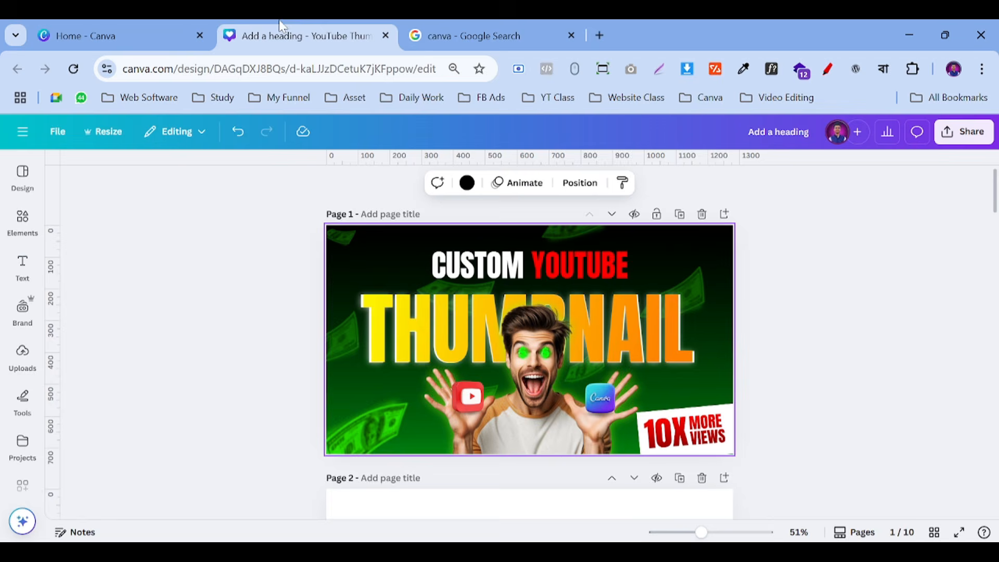
{"action": "scroll", "coordinate": [551, 320], "scroll_direction": "down", "scroll_amount": 5}
{"action": "scroll", "coordinate": [655, 357], "scroll_direction": "up", "scroll_amount": 1}
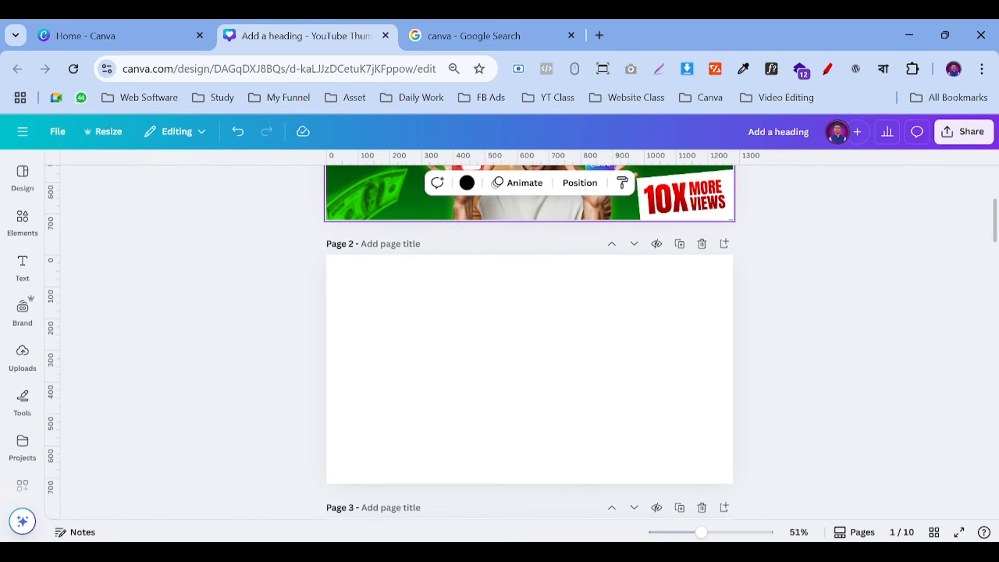
{"action": "left_click", "coordinate": [717, 533]}
{"action": "scroll", "coordinate": [329, 364], "scroll_direction": "up", "scroll_amount": 4}
{"action": "scroll", "coordinate": [364, 322], "scroll_direction": "down", "scroll_amount": 4}
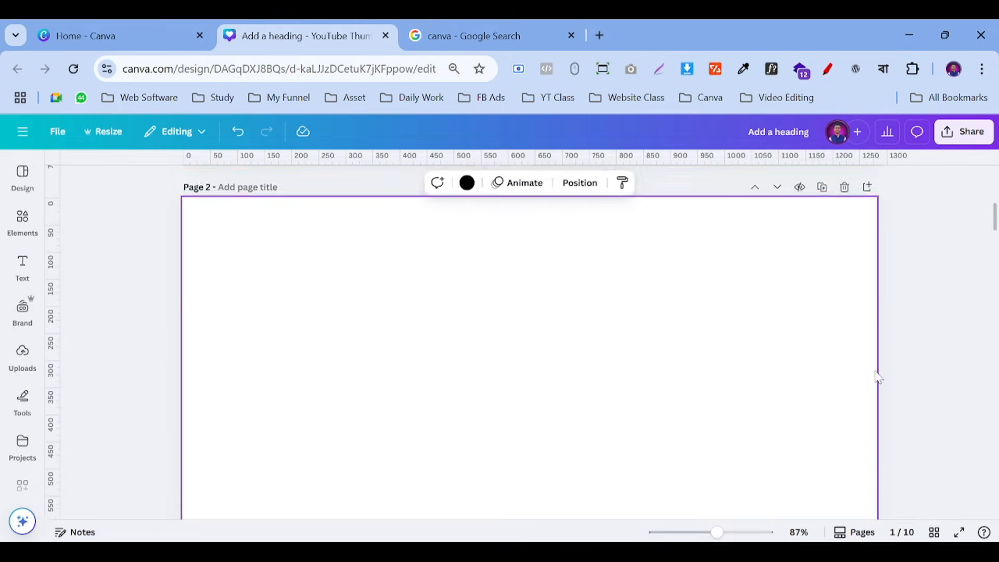
{"action": "scroll", "coordinate": [401, 281], "scroll_direction": "up", "scroll_amount": 3}
{"action": "scroll", "coordinate": [662, 395], "scroll_direction": "down", "scroll_amount": 3}
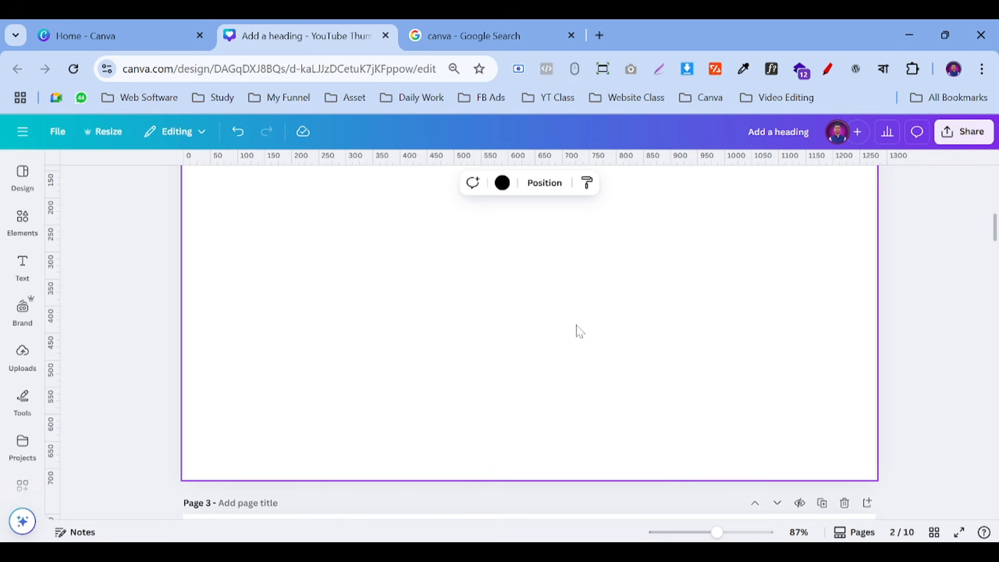
{"action": "left_click", "coordinate": [700, 533]}
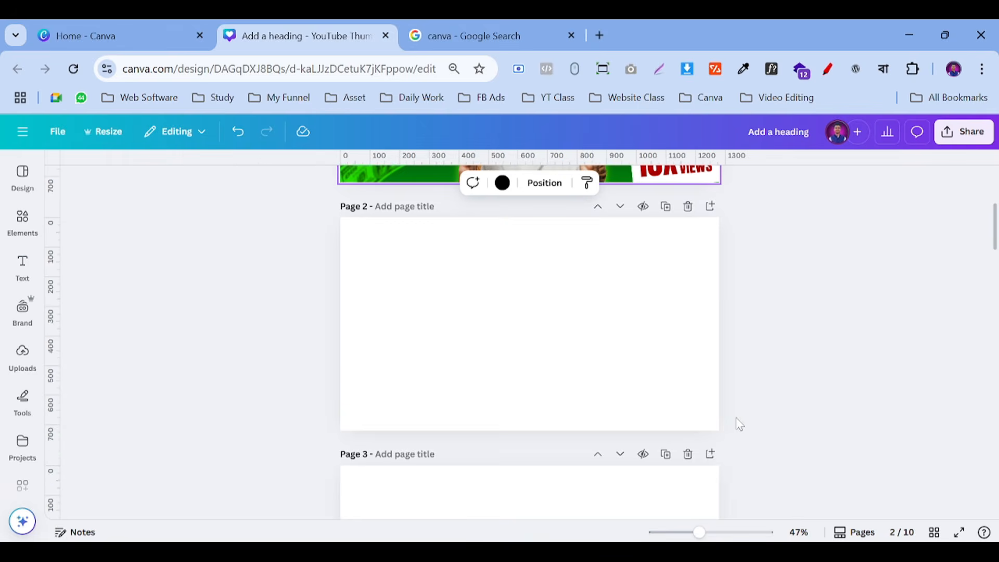
Set the background color of page 2 to a custom black.
{"action": "scroll", "coordinate": [656, 426], "scroll_direction": "up", "scroll_amount": 3}
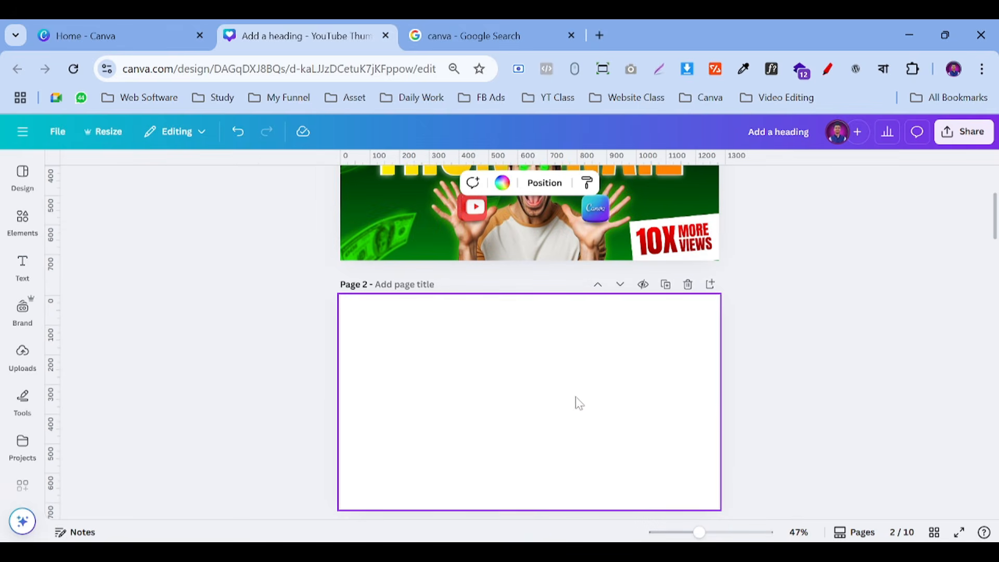
{"action": "left_click", "coordinate": [502, 185]}
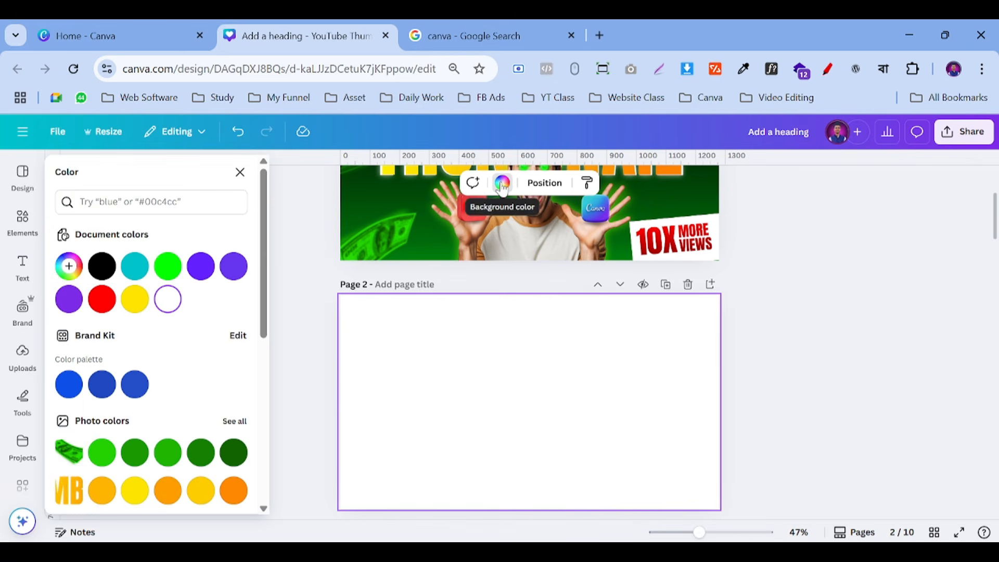
{"action": "left_click", "coordinate": [69, 267]}
{"action": "left_click_drag", "start_coordinate": [84, 356], "coordinate": [51, 426]}
{"action": "left_click", "coordinate": [893, 343]}
{"action": "scroll", "coordinate": [885, 342], "scroll_direction": "down", "scroll_amount": 2}
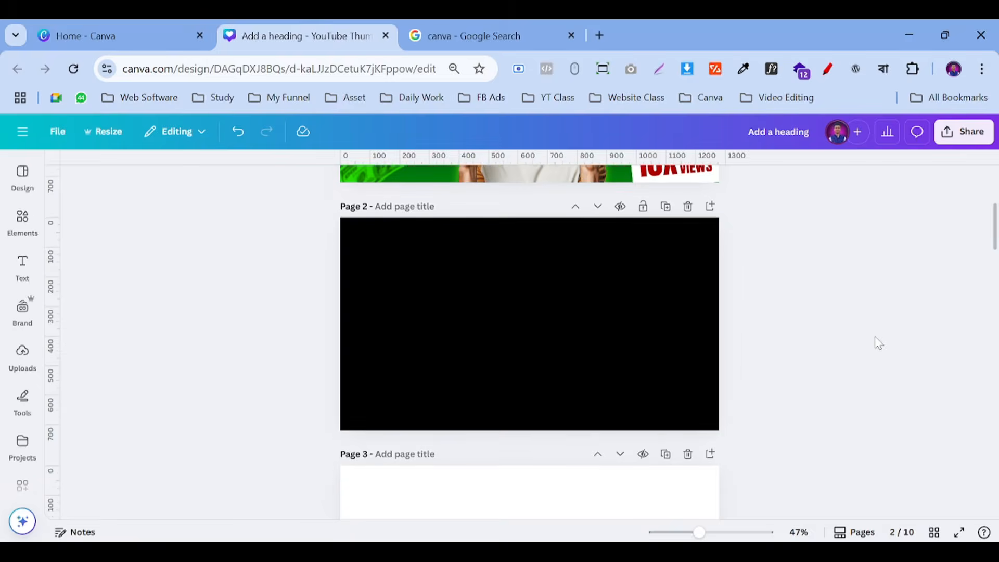
Examine the finished thumbnail on page 1 as reference, including its headline, cutout man, logos, corner label and green background.
{"action": "scroll", "coordinate": [876, 341], "scroll_direction": "up", "scroll_amount": 2}
{"action": "left_click", "coordinate": [717, 532]}
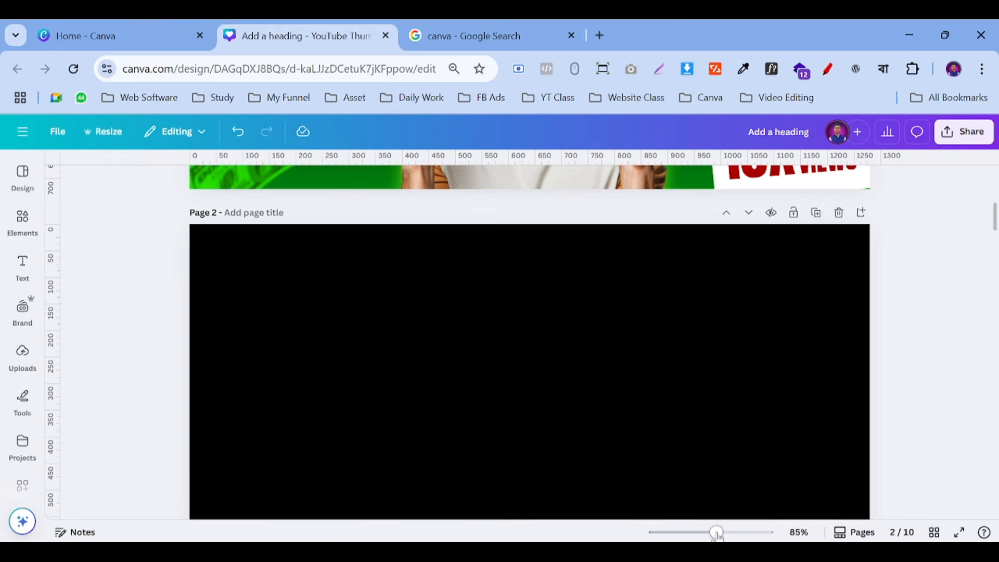
{"action": "scroll", "coordinate": [707, 482], "scroll_direction": "up", "scroll_amount": 5}
{"action": "scroll", "coordinate": [707, 478], "scroll_direction": "up", "scroll_amount": 1}
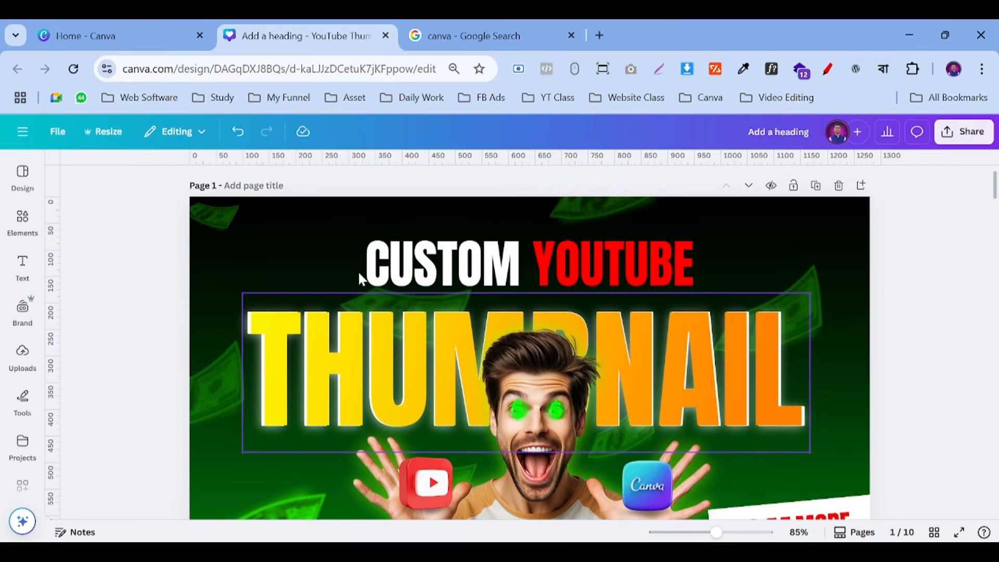
{"action": "scroll", "coordinate": [903, 309], "scroll_direction": "down", "scroll_amount": 2}
{"action": "scroll", "coordinate": [937, 316], "scroll_direction": "up", "scroll_amount": 2}
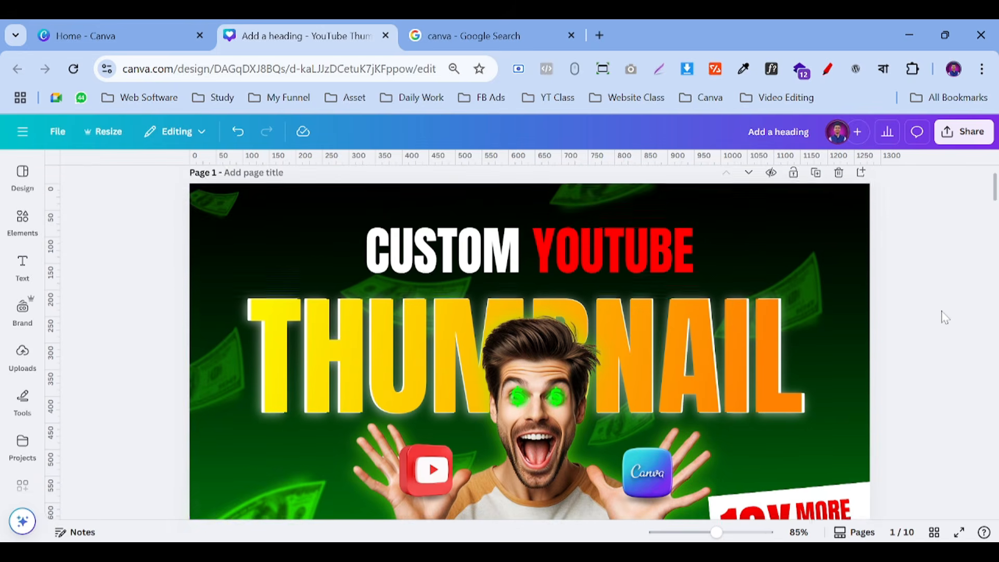
{"action": "scroll", "coordinate": [709, 232], "scroll_direction": "down", "scroll_amount": 4}
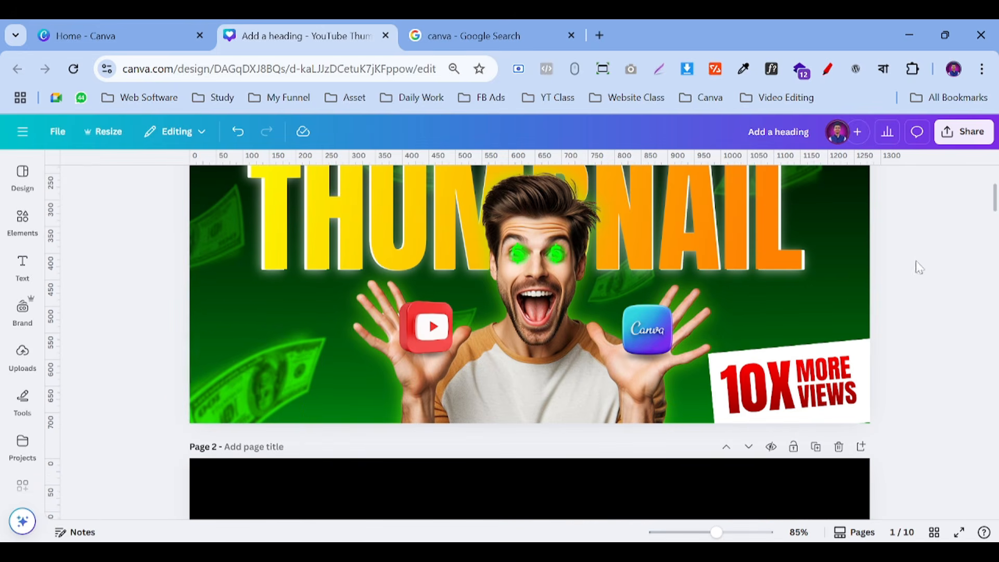
{"action": "scroll", "coordinate": [814, 300], "scroll_direction": "up", "scroll_amount": 2}
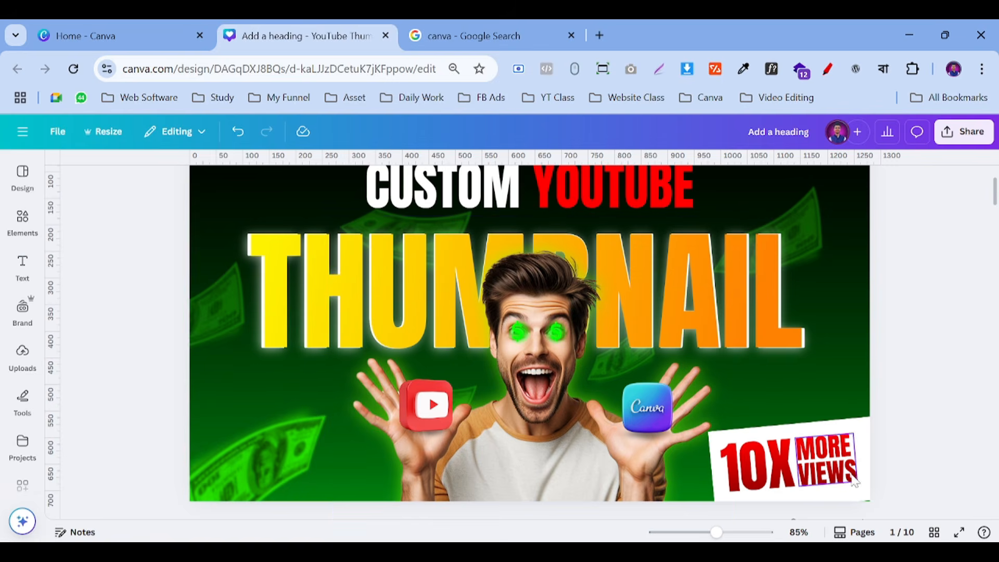
{"action": "scroll", "coordinate": [909, 352], "scroll_direction": "down", "scroll_amount": 6}
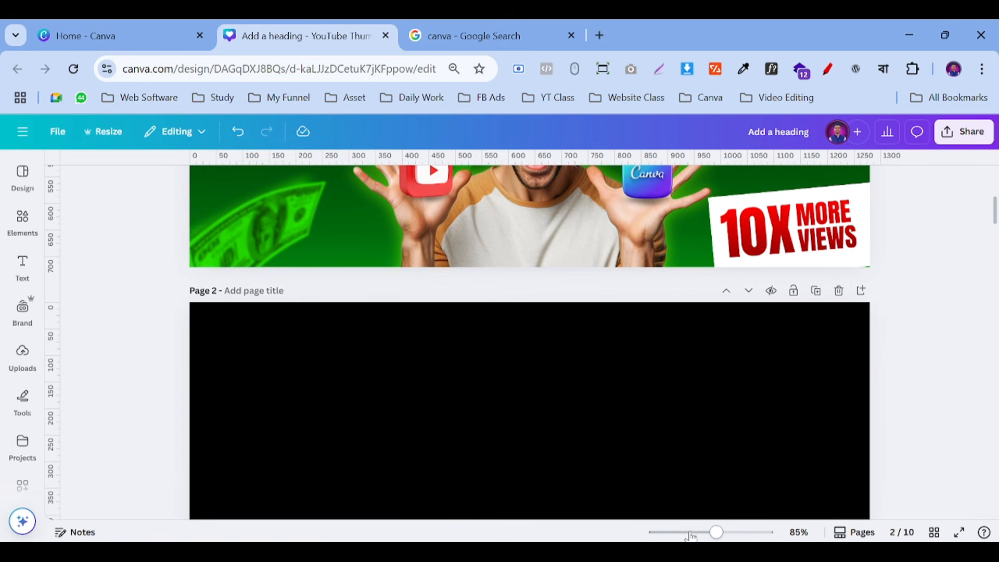
{"action": "left_click", "coordinate": [689, 533]}
{"action": "left_click", "coordinate": [716, 533]}
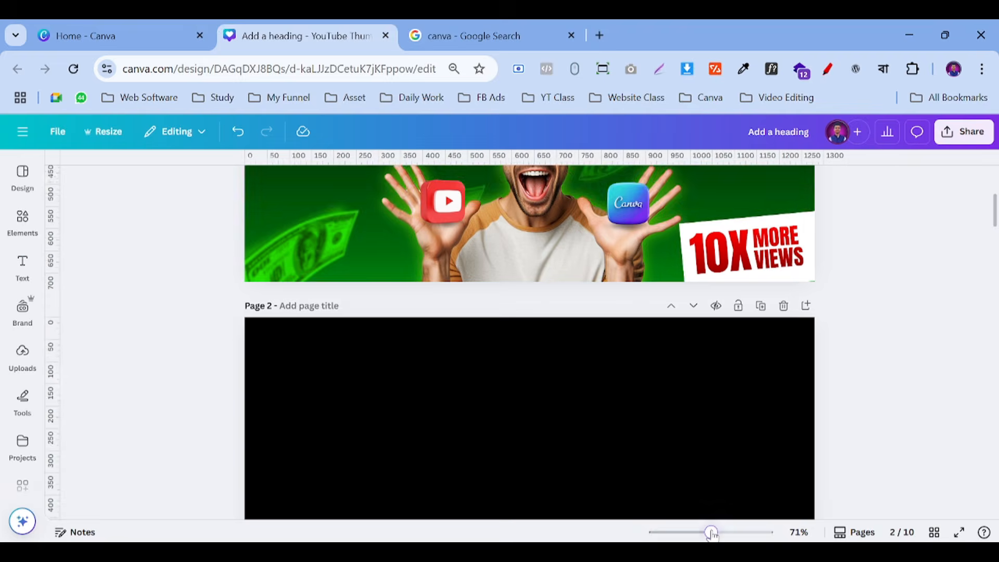
{"action": "scroll", "coordinate": [664, 440], "scroll_direction": "down", "scroll_amount": 2}
{"action": "scroll", "coordinate": [658, 431], "scroll_direction": "up", "scroll_amount": 8}
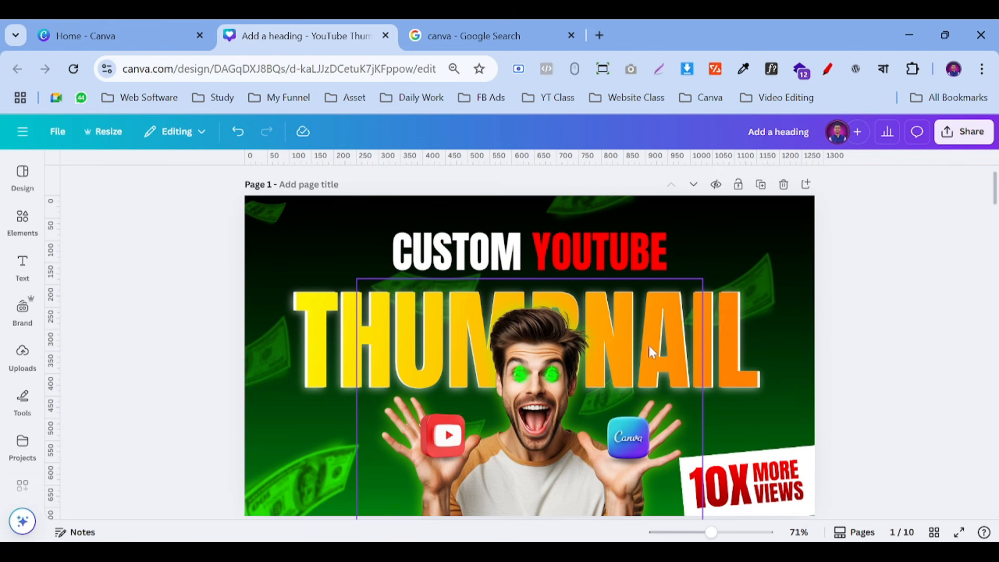
Search the element graphics for "green shadow" and add the rectangular green gradient that fades downward to page 2.
{"action": "scroll", "coordinate": [655, 359], "scroll_direction": "down", "scroll_amount": 6}
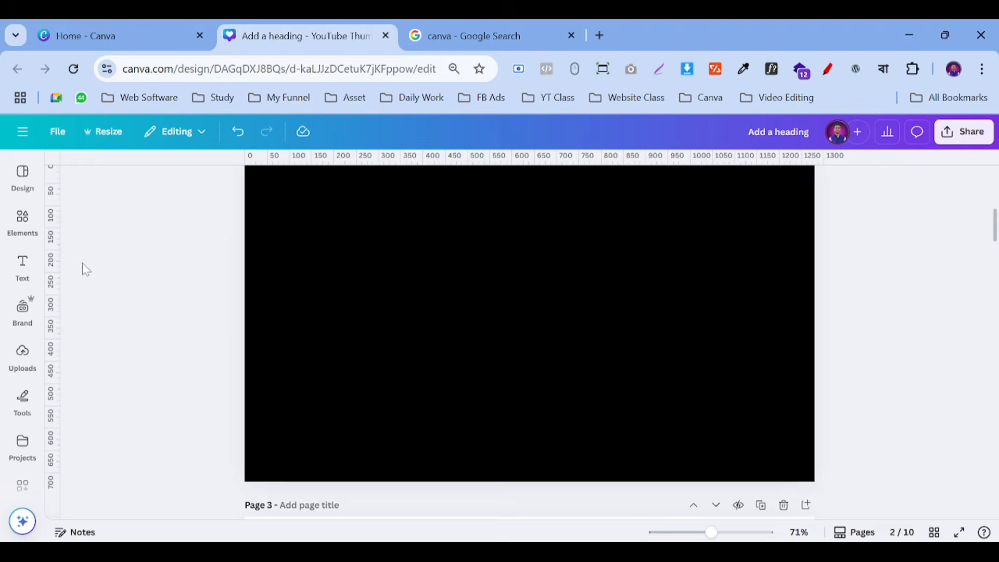
{"action": "left_click", "coordinate": [23, 218]}
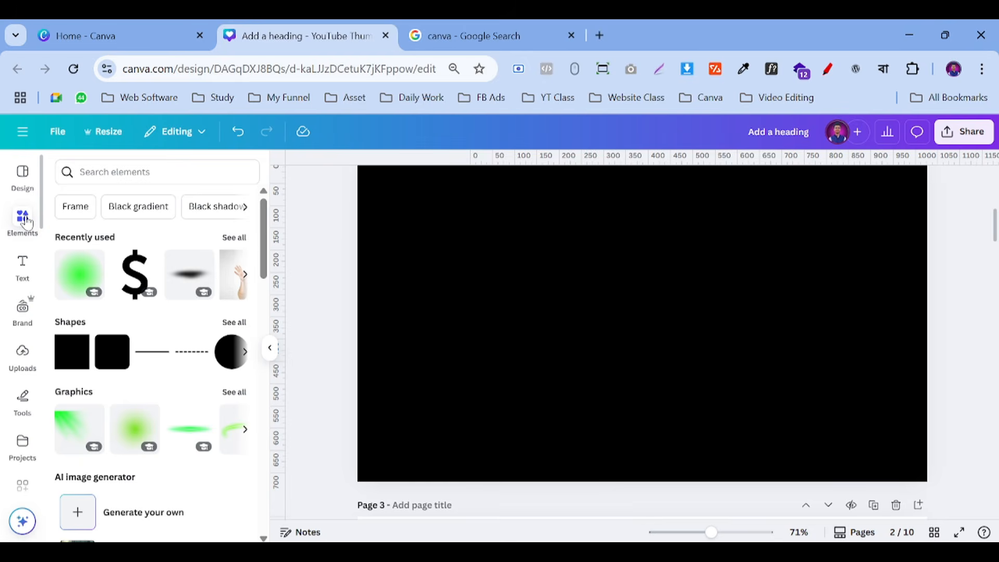
{"action": "left_click", "coordinate": [150, 172]}
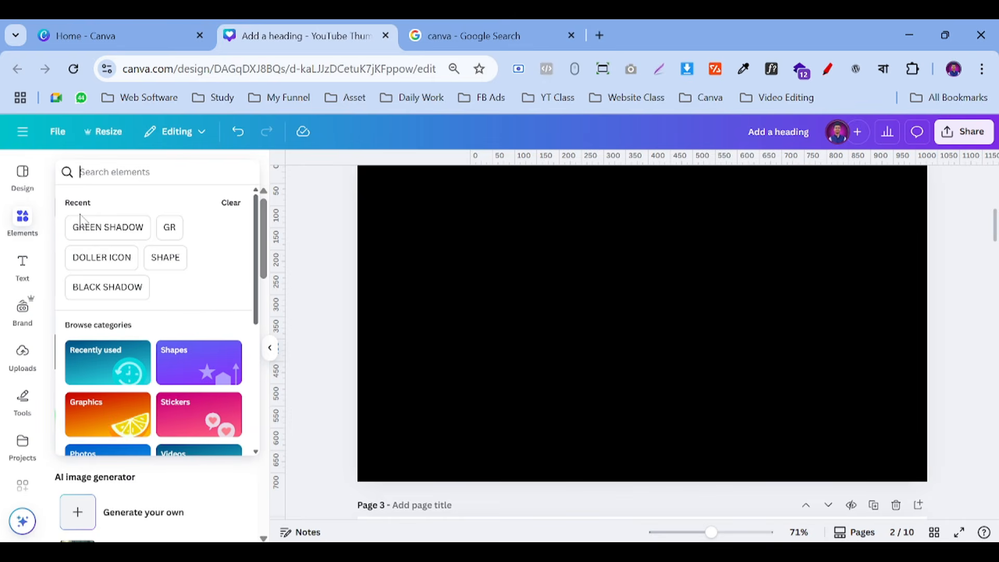
{"action": "type", "text": "green"}
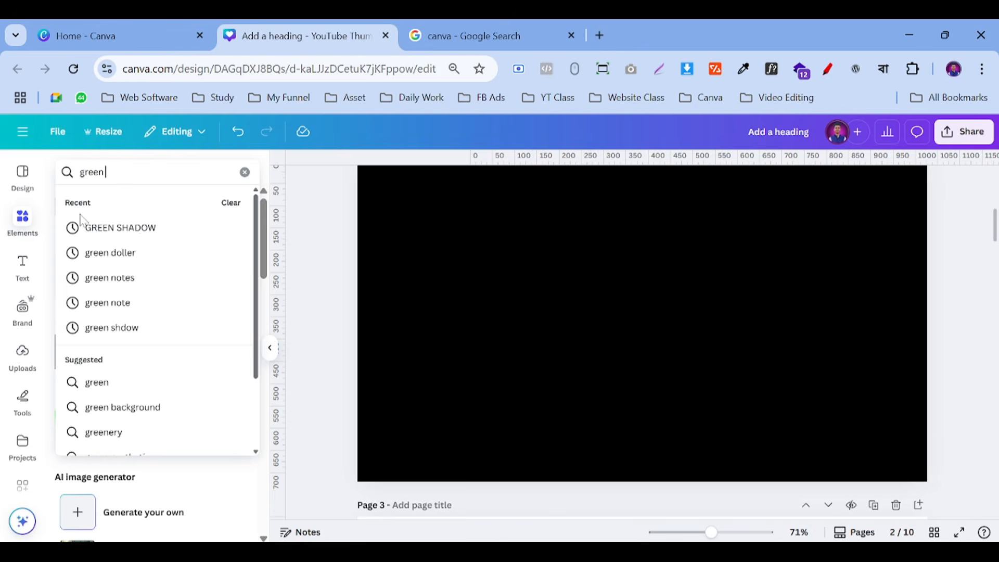
{"action": "type", "text": " shadow"}
{"action": "key", "text": "Return"}
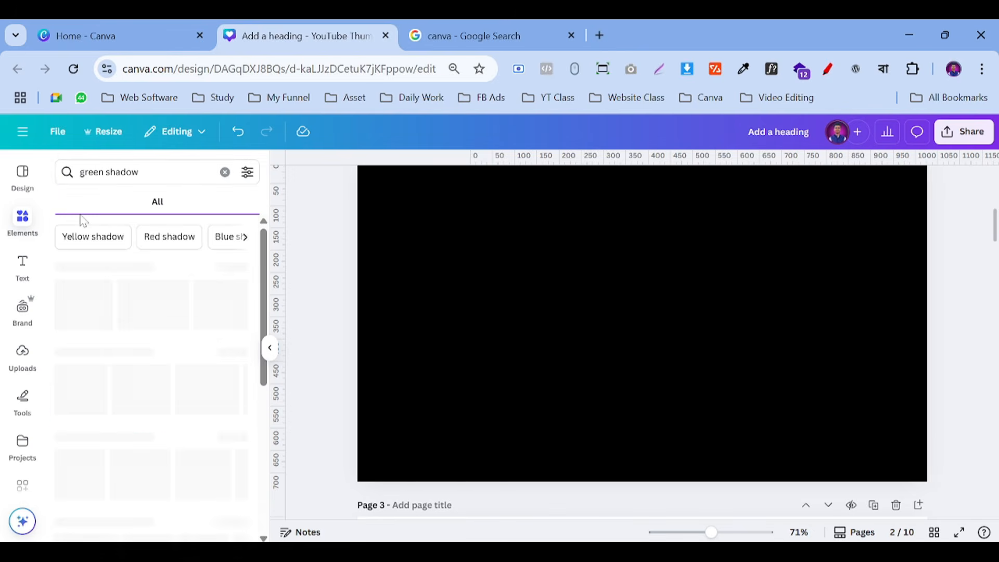
{"action": "left_click", "coordinate": [115, 211]}
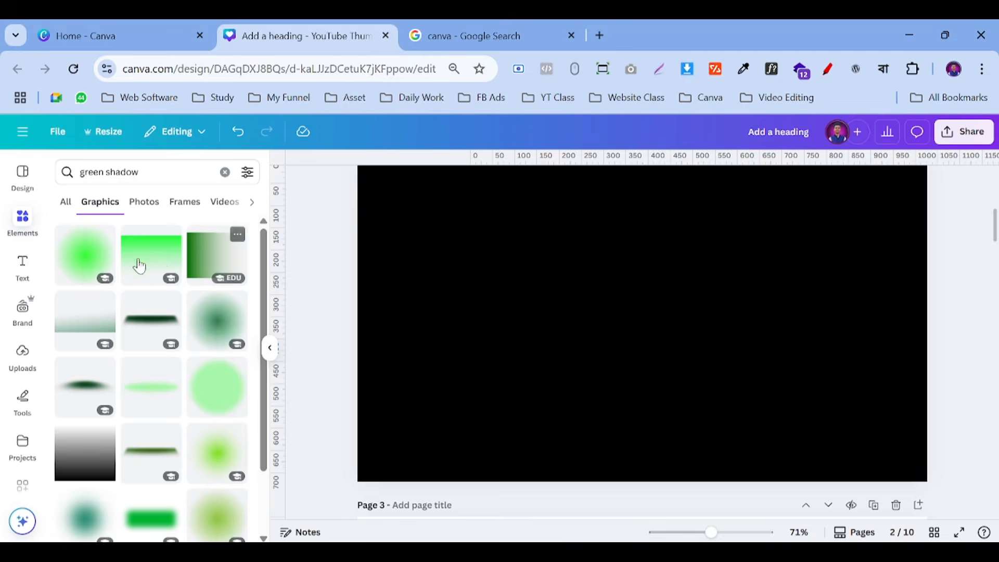
{"action": "left_click", "coordinate": [139, 251]}
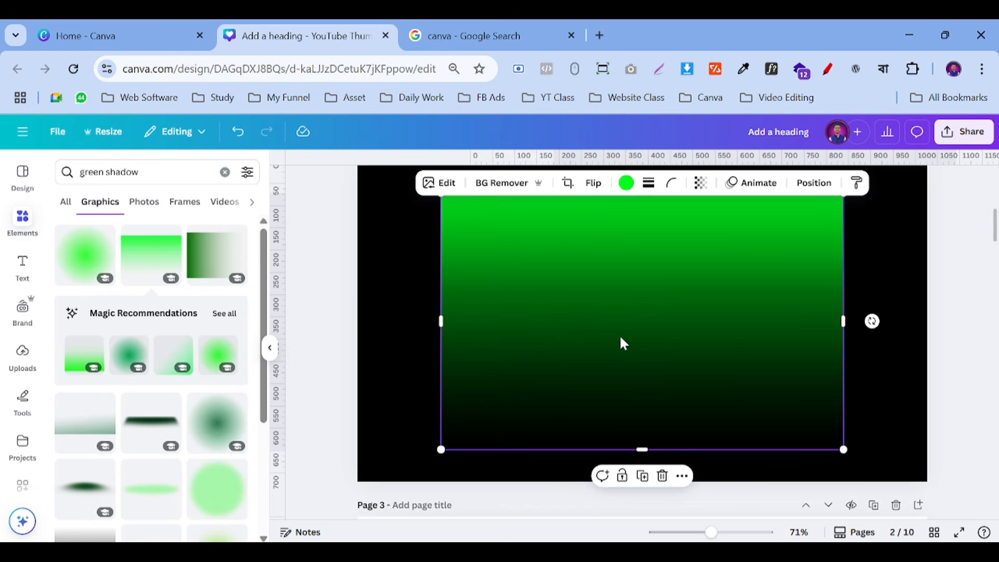
{"action": "left_click", "coordinate": [337, 294]}
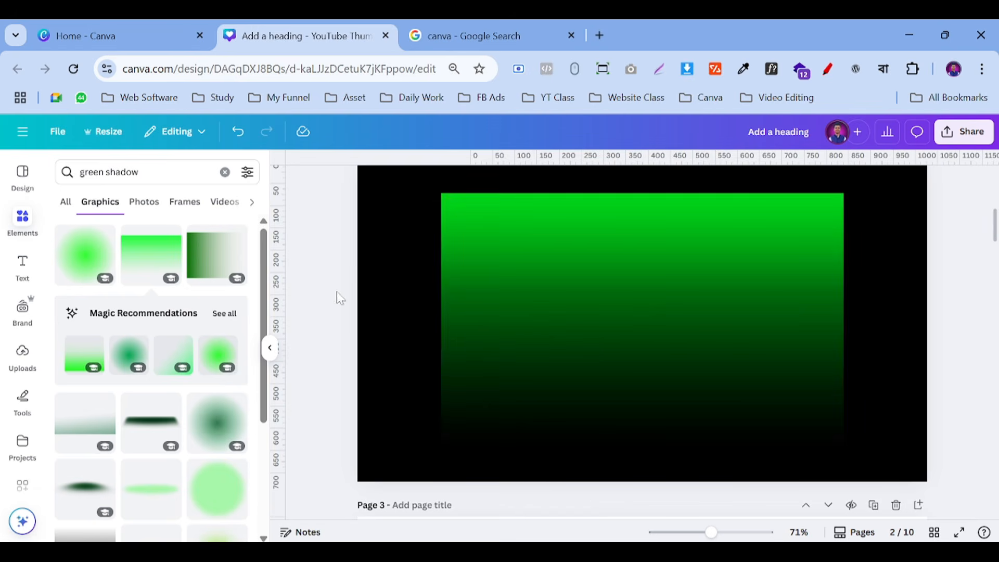
Turn the green gradient upside down and fit it across the full width of page 2's lower part.
{"action": "left_click", "coordinate": [523, 295]}
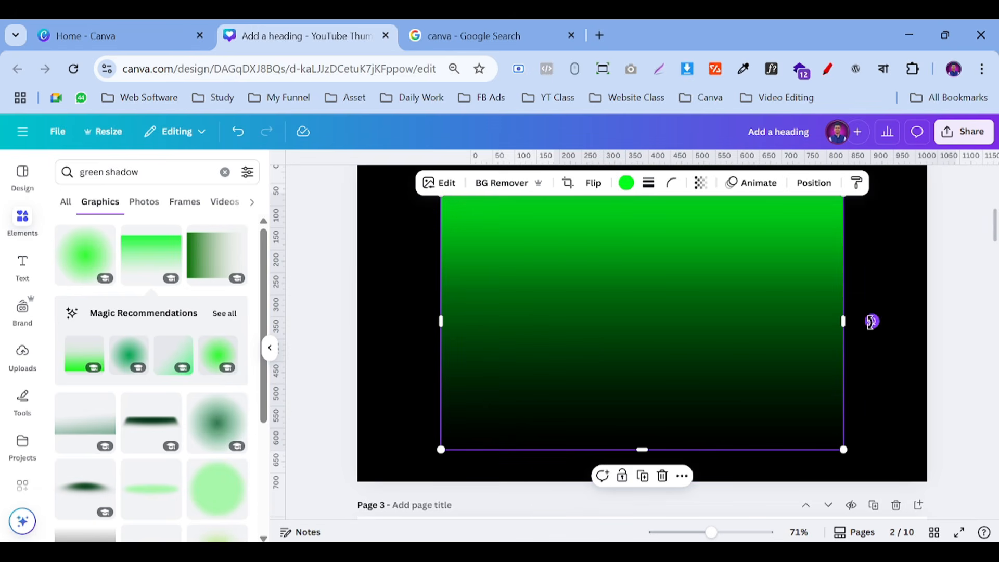
{"action": "left_click_drag", "start_coordinate": [872, 321], "coordinate": [510, 319]}
{"action": "left_click_drag", "start_coordinate": [709, 312], "coordinate": [625, 369]}
{"action": "left_click_drag", "start_coordinate": [760, 256], "coordinate": [987, 247]}
{"action": "left_click_drag", "start_coordinate": [631, 318], "coordinate": [644, 370]}
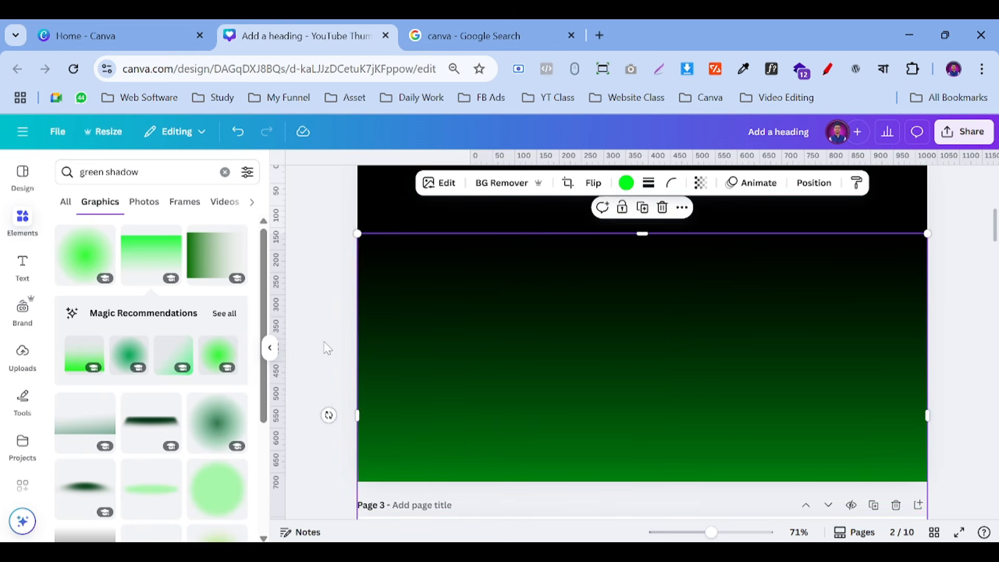
{"action": "left_click", "coordinate": [325, 347]}
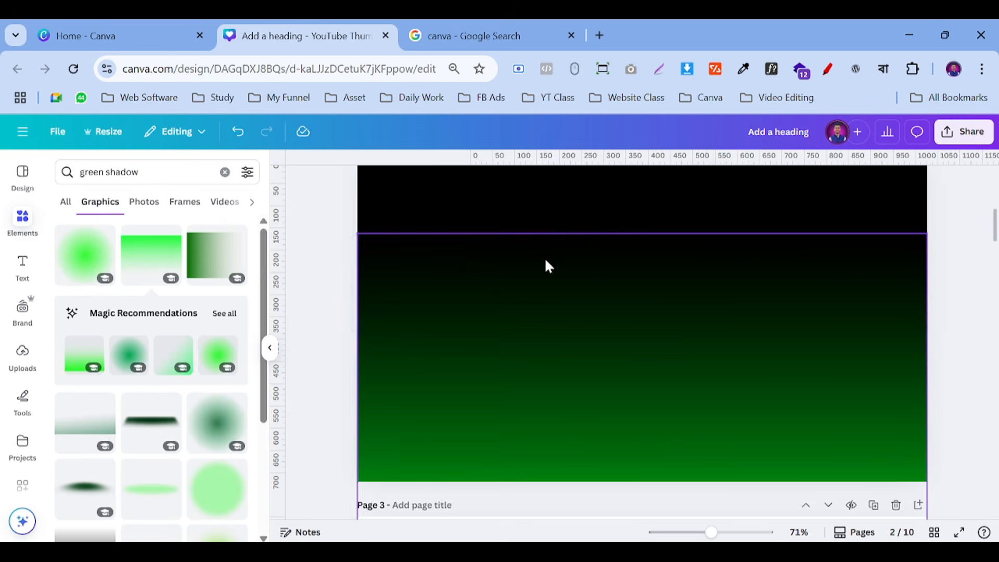
Scale the green gradient down to start just below the page's middle, and stretch it back to full page width.
{"action": "left_click", "coordinate": [842, 328]}
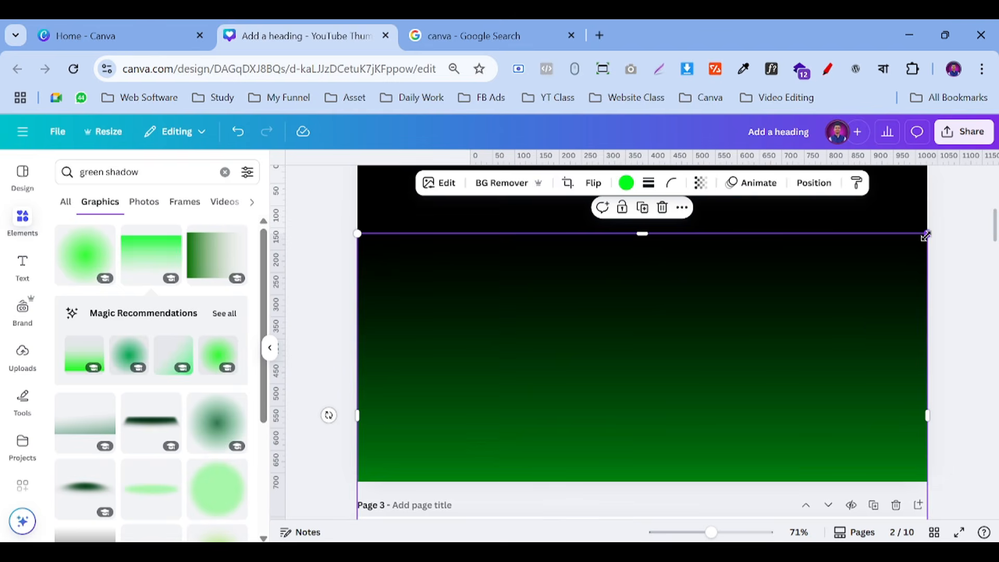
{"action": "left_click_drag", "start_coordinate": [927, 233], "coordinate": [766, 334]}
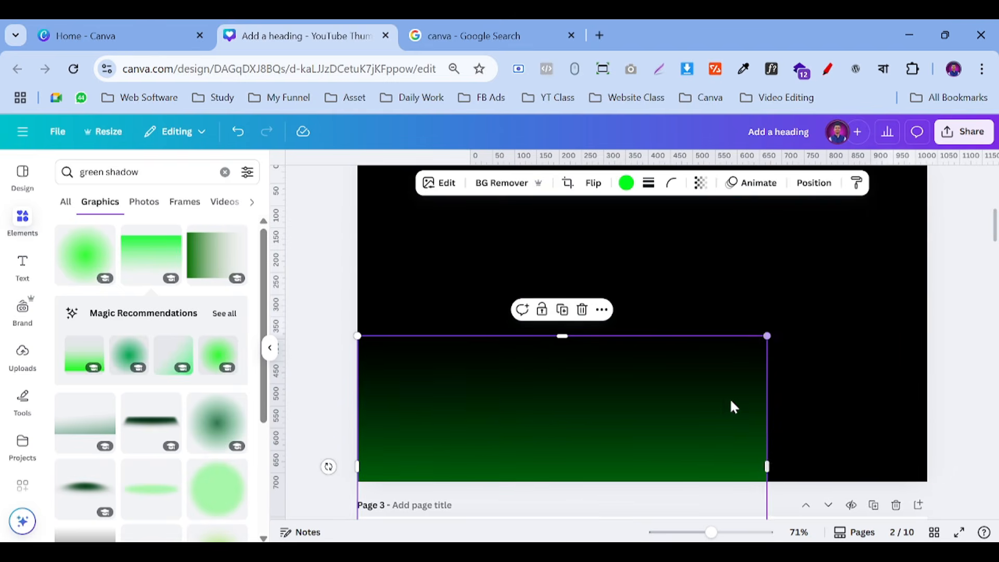
{"action": "scroll", "coordinate": [732, 406], "scroll_direction": "down", "scroll_amount": 1}
{"action": "left_click_drag", "start_coordinate": [770, 382], "coordinate": [927, 389]}
{"action": "left_click", "coordinate": [958, 314]}
{"action": "scroll", "coordinate": [957, 313], "scroll_direction": "up", "scroll_amount": 1}
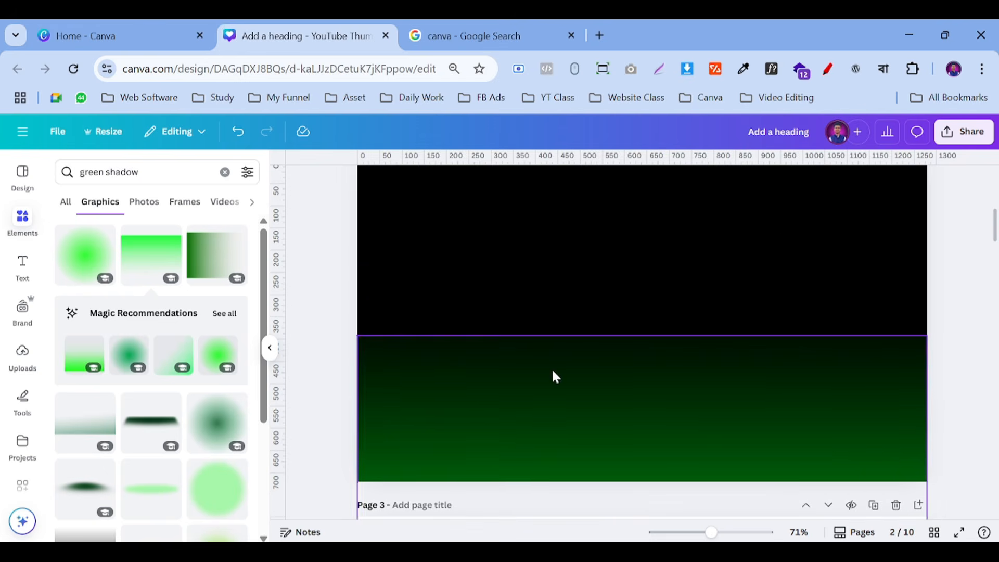
{"action": "left_click", "coordinate": [683, 394]}
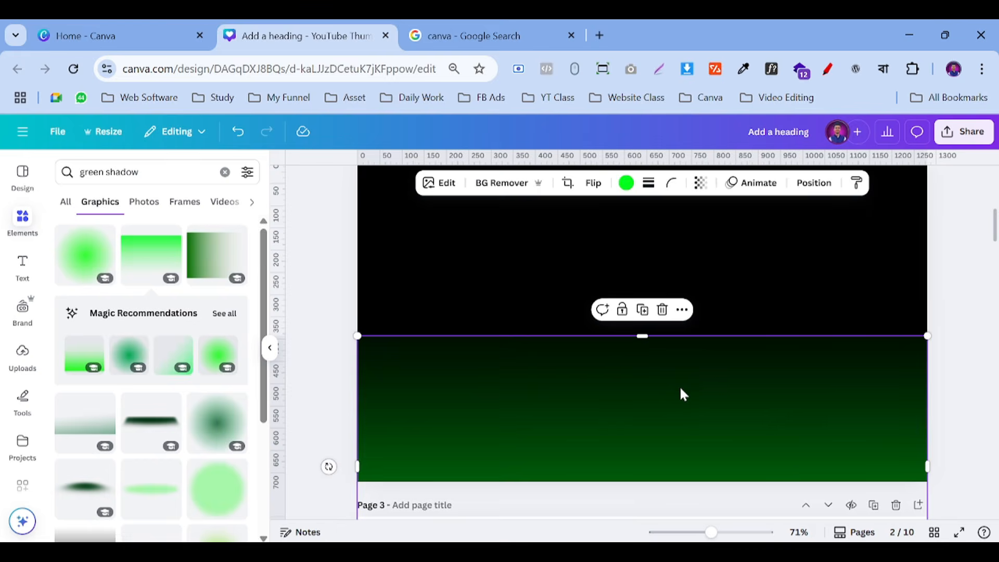
Undo the last two size changes of the green gradient on page 2 and deselect it.
{"action": "key", "text": "ctrl+z"}
{"action": "key", "text": "ctrl+z"}
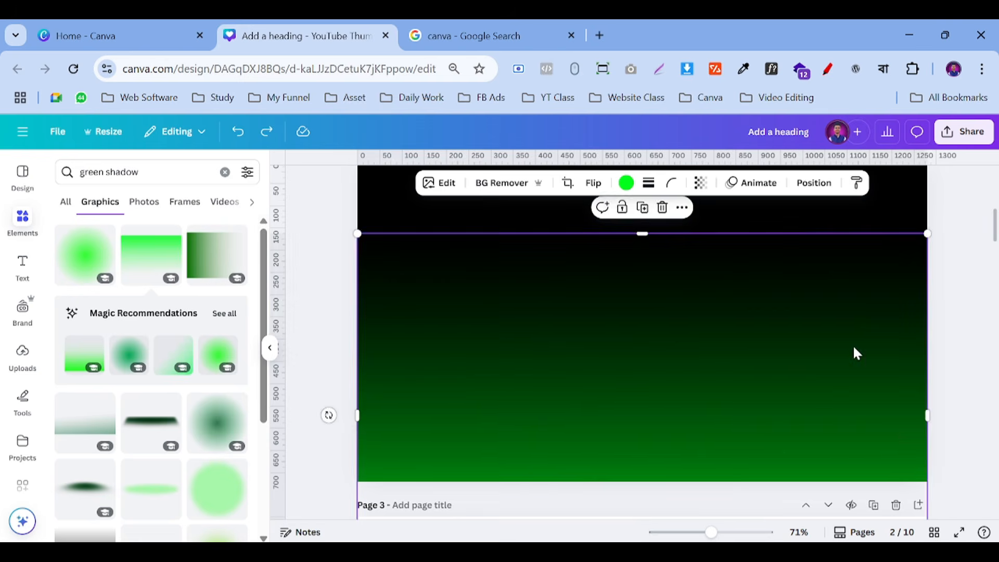
{"action": "left_click", "coordinate": [948, 302]}
{"action": "scroll", "coordinate": [312, 238], "scroll_direction": "up", "scroll_amount": 6}
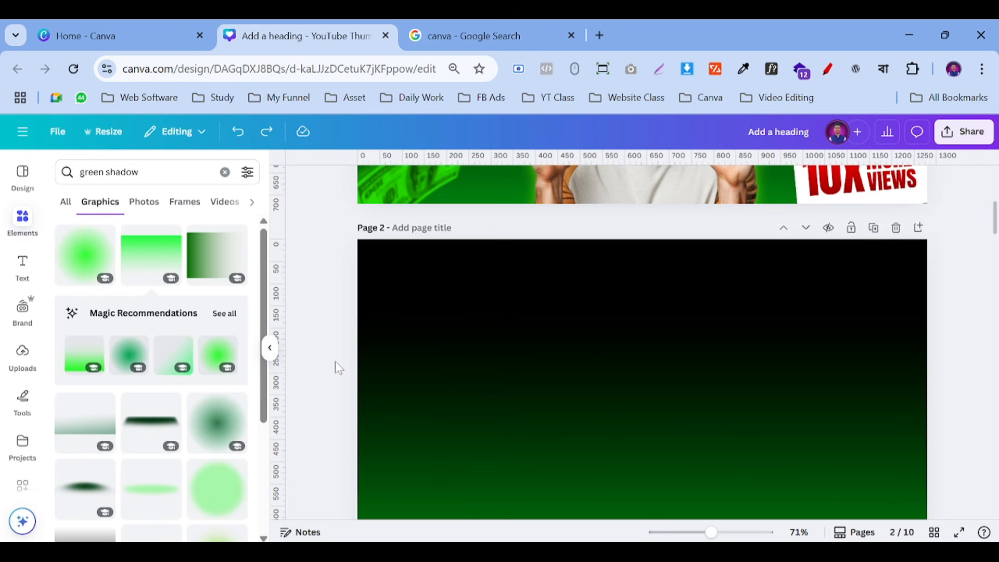
Collapse the side panel and compare page 2's black and green background with the finished thumbnail on page 1.
{"action": "left_click", "coordinate": [273, 347]}
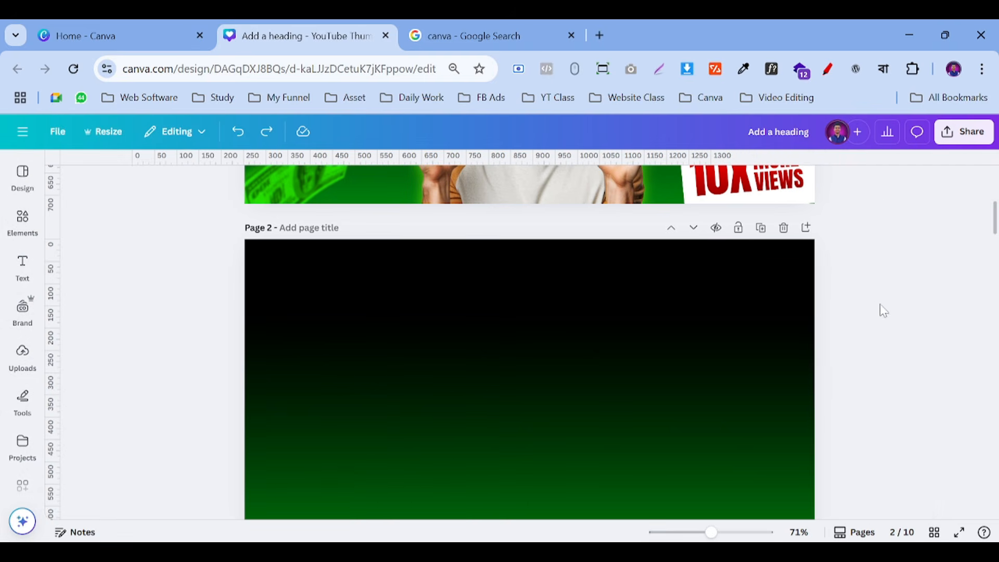
{"action": "scroll", "coordinate": [866, 298], "scroll_direction": "up", "scroll_amount": 1}
{"action": "scroll", "coordinate": [867, 298], "scroll_direction": "down", "scroll_amount": 1}
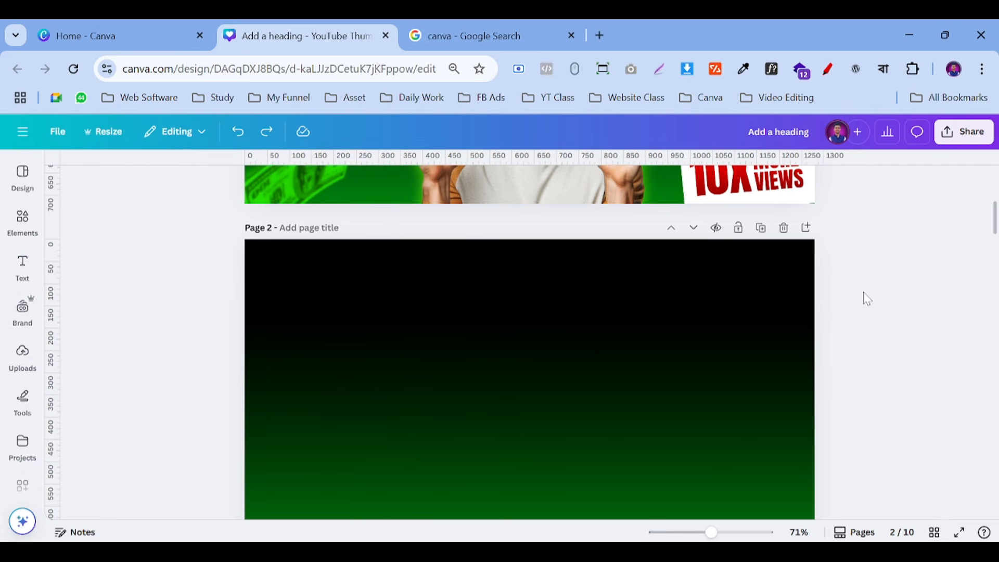
{"action": "scroll", "coordinate": [867, 298], "scroll_direction": "up", "scroll_amount": 6}
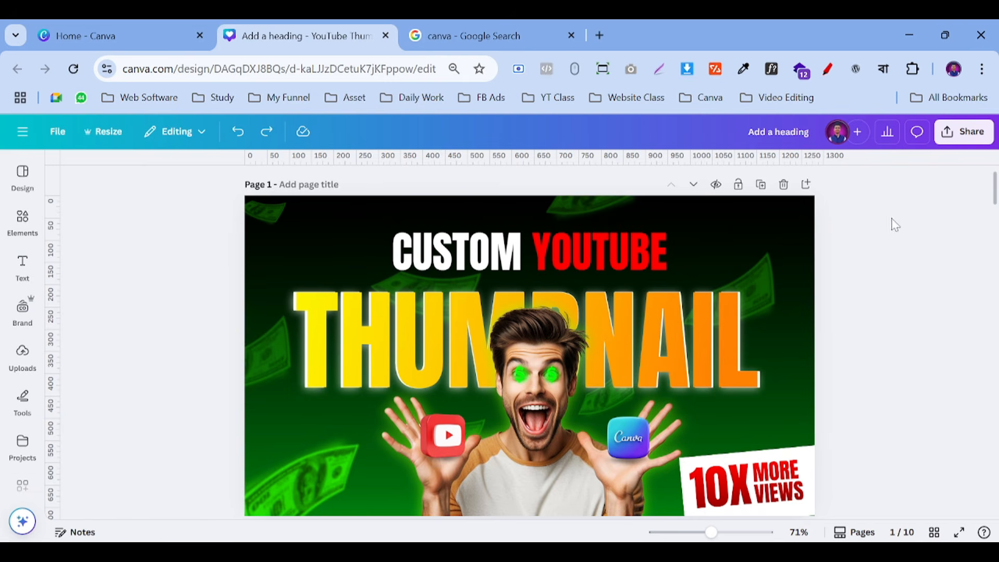
{"action": "scroll", "coordinate": [976, 216], "scroll_direction": "down", "scroll_amount": 6}
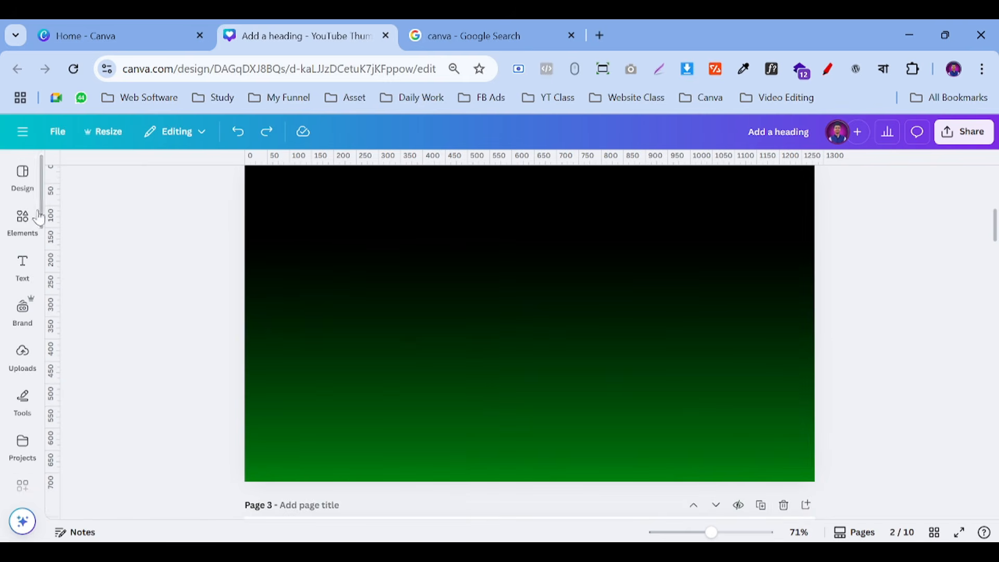
Search the element graphics for "doller", switch to the results for that exact spelling, and look through them for realistic banknotes.
{"action": "left_click", "coordinate": [20, 223]}
{"action": "triple_click", "coordinate": [111, 173]}
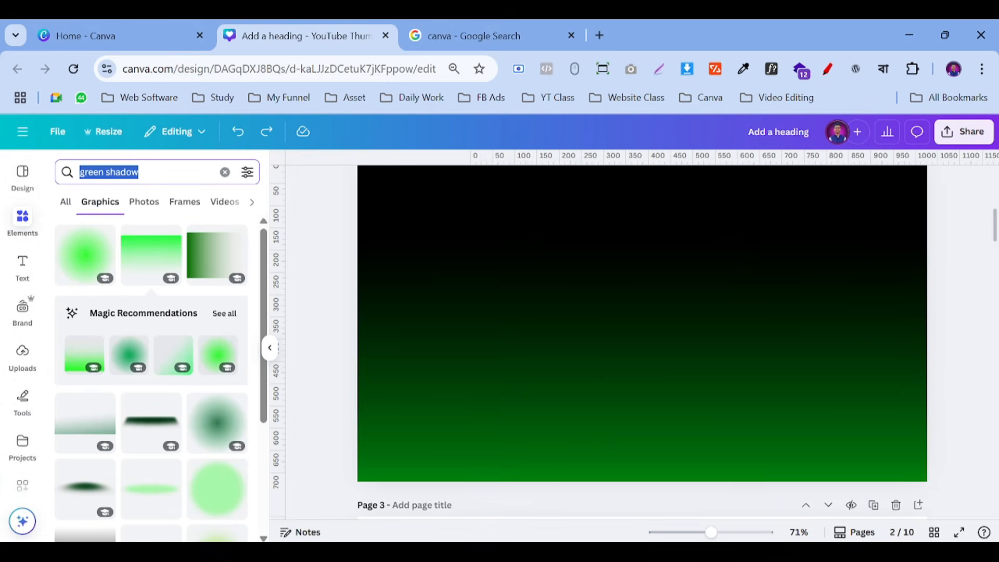
{"action": "type", "text": "doller"}
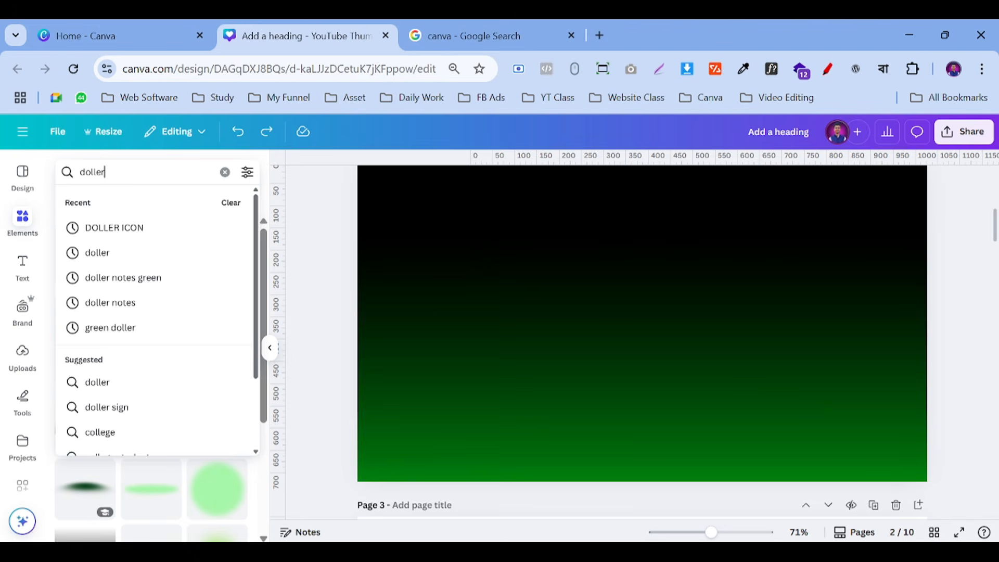
{"action": "key", "text": "Return"}
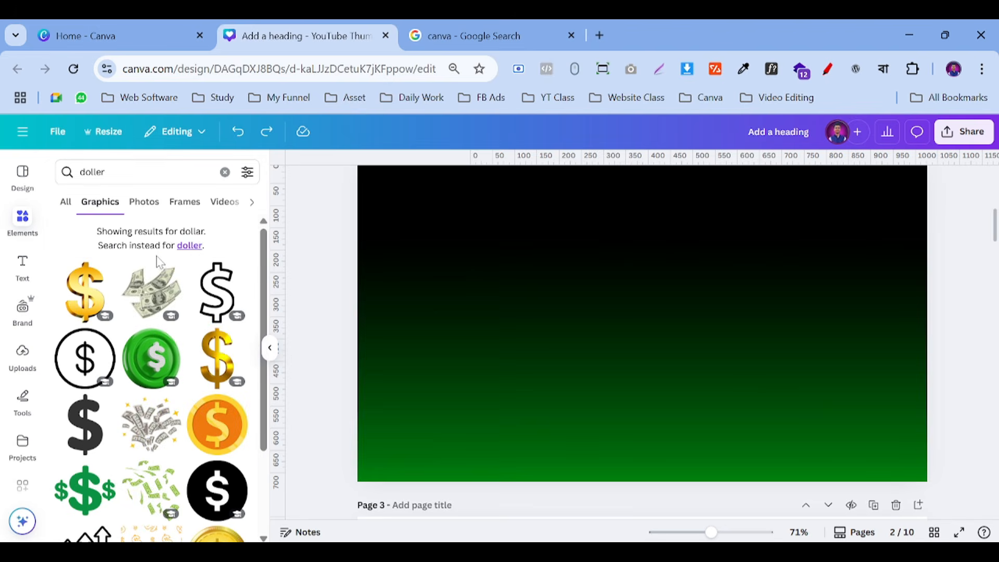
{"action": "scroll", "coordinate": [157, 257], "scroll_direction": "down", "scroll_amount": 5}
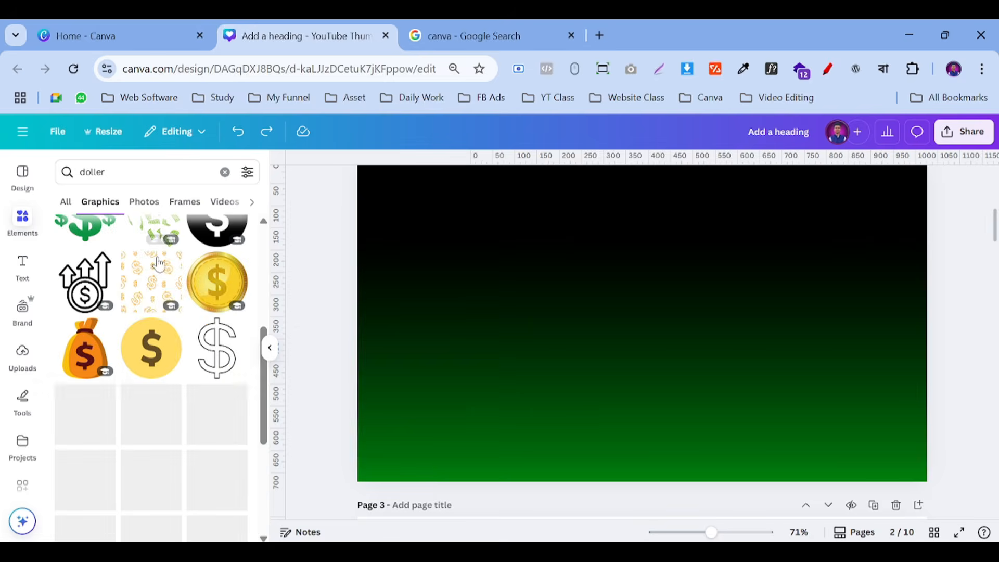
{"action": "scroll", "coordinate": [157, 257], "scroll_direction": "up", "scroll_amount": 5}
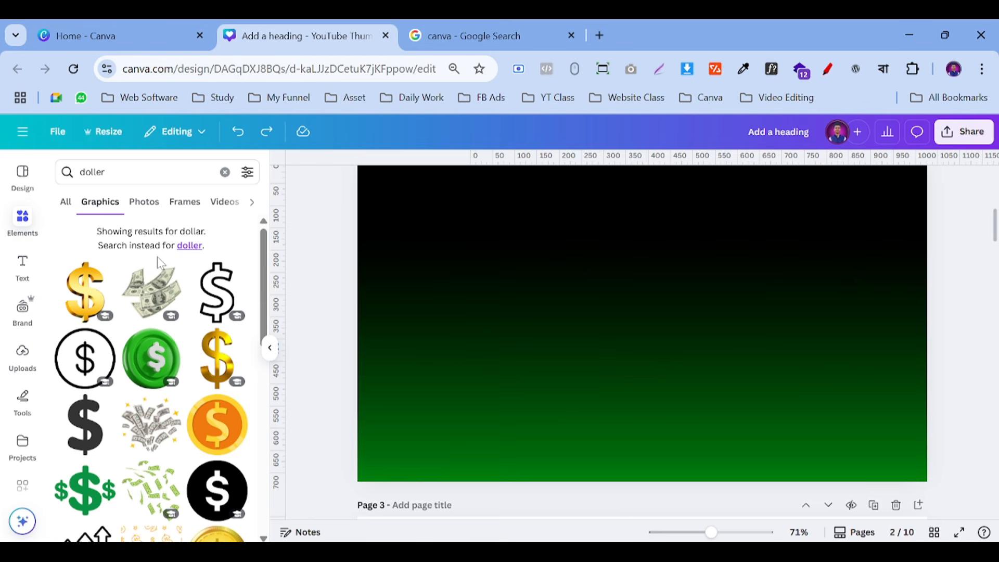
{"action": "left_click", "coordinate": [184, 248]}
{"action": "scroll", "coordinate": [138, 293], "scroll_direction": "down", "scroll_amount": 2}
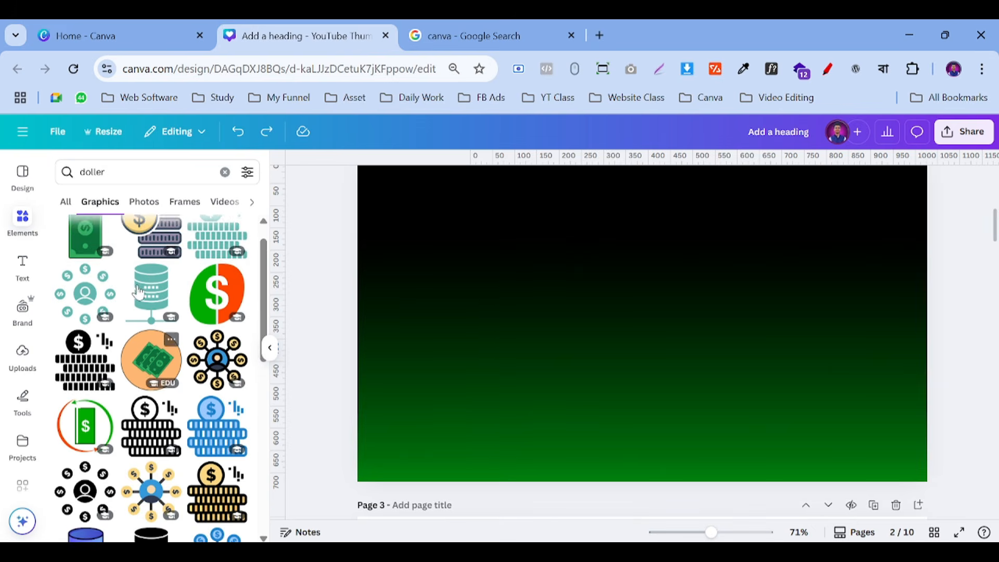
{"action": "scroll", "coordinate": [138, 293], "scroll_direction": "up", "scroll_amount": 1}
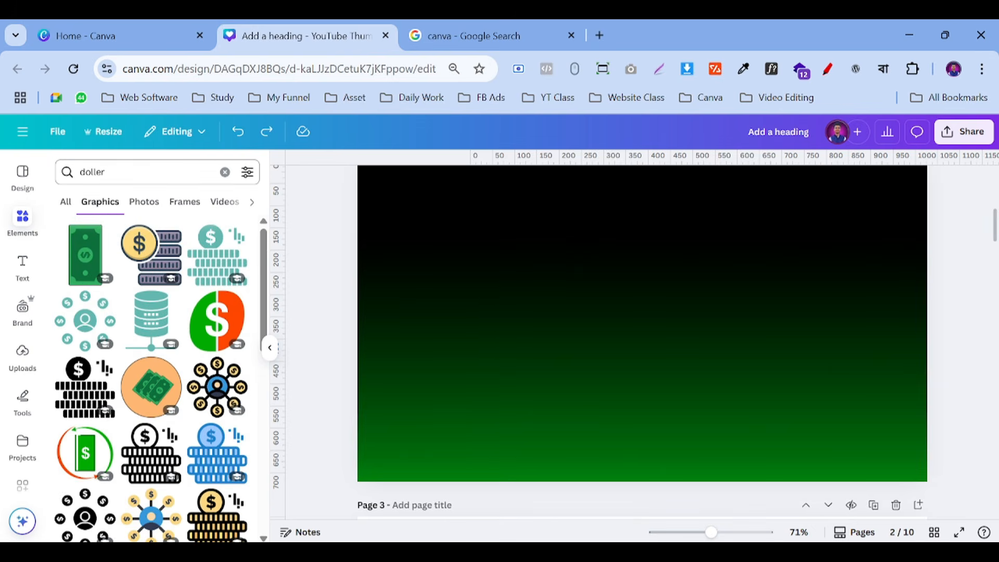
Clear the search and check the details and keywords of the curled dollar bill among the recently used elements.
{"action": "left_click", "coordinate": [225, 172]}
{"action": "left_click", "coordinate": [33, 220]}
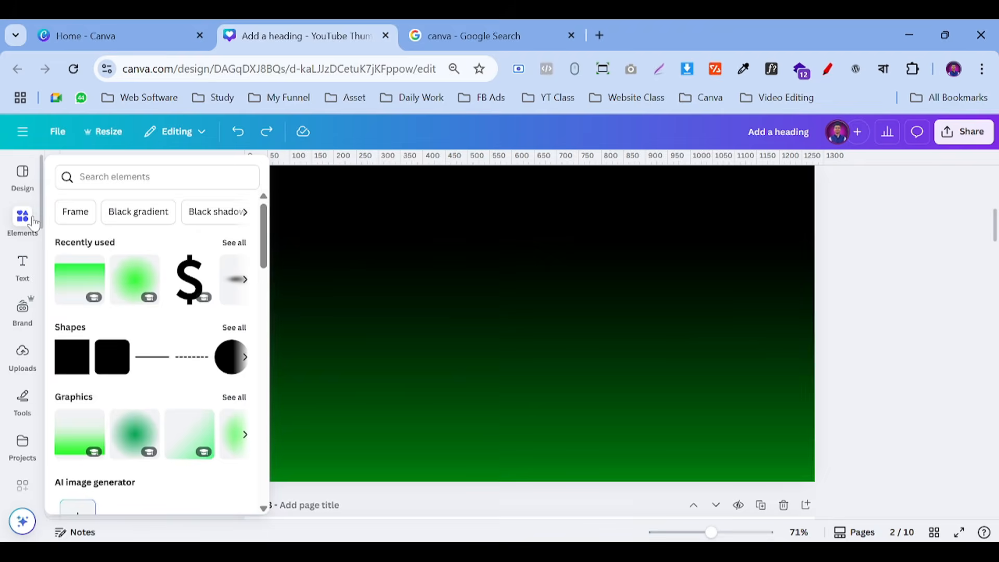
{"action": "left_click", "coordinate": [234, 243]}
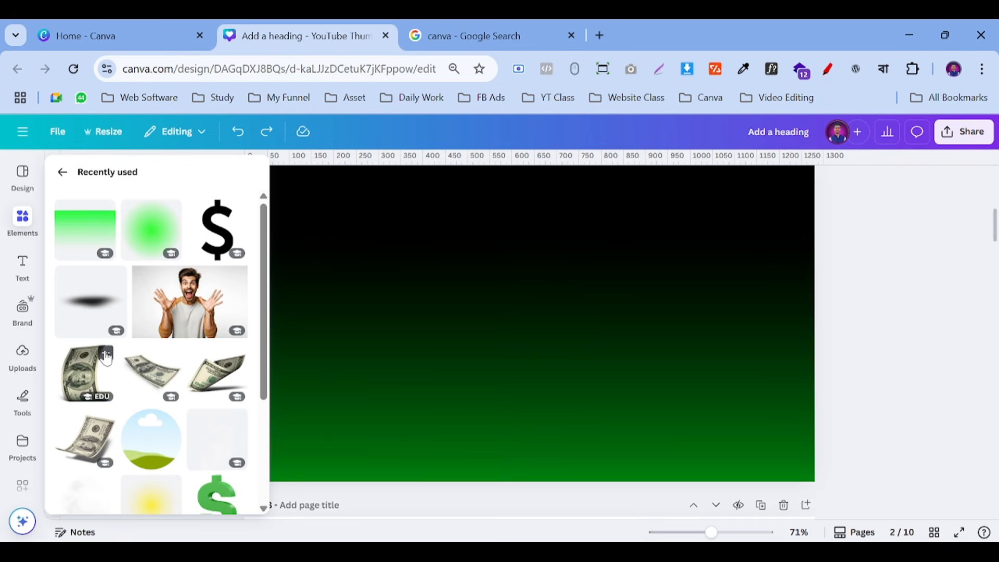
{"action": "left_click", "coordinate": [106, 419]}
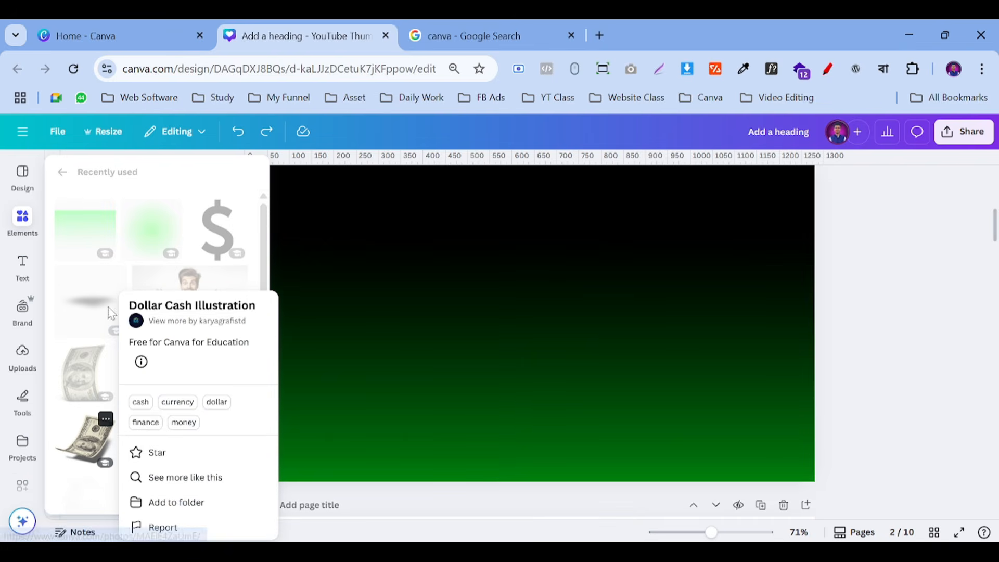
{"action": "left_click", "coordinate": [23, 217]}
{"action": "left_click", "coordinate": [62, 173]}
Search the elements for "doller cash" and add the curled dollar bill graphic with a shadow to page 2.
{"action": "left_click", "coordinate": [104, 172]}
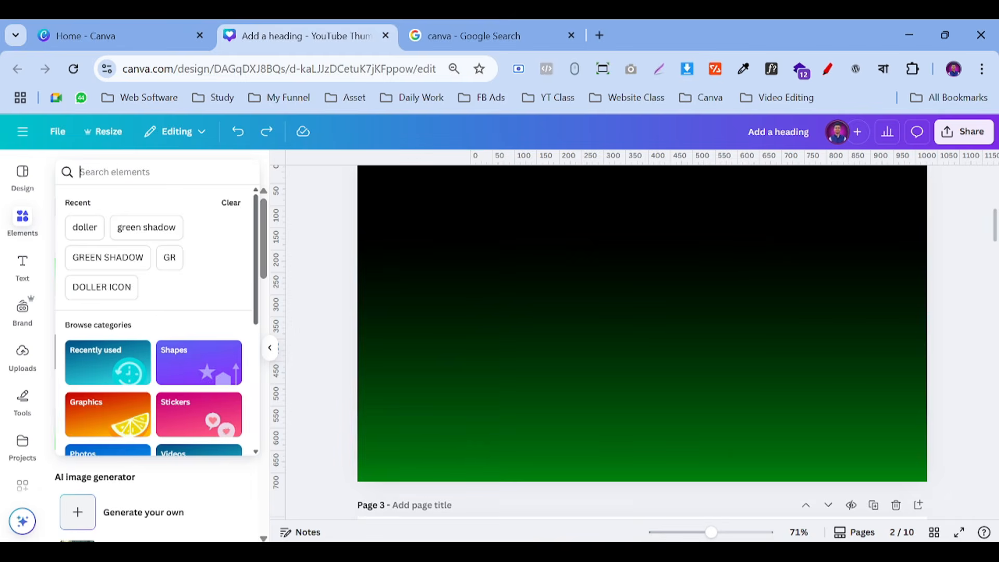
{"action": "type", "text": "doller cash"}
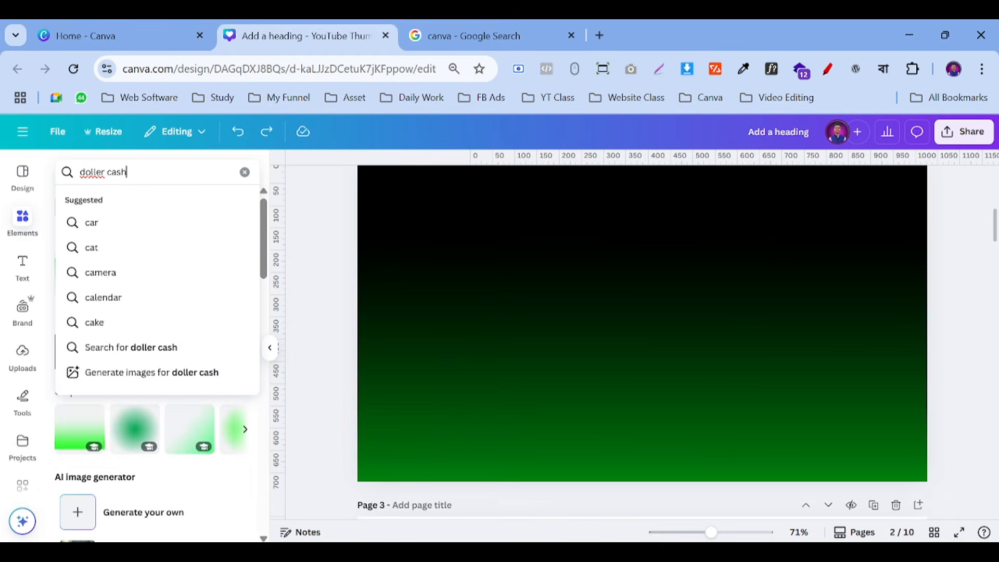
{"action": "key", "text": "Return"}
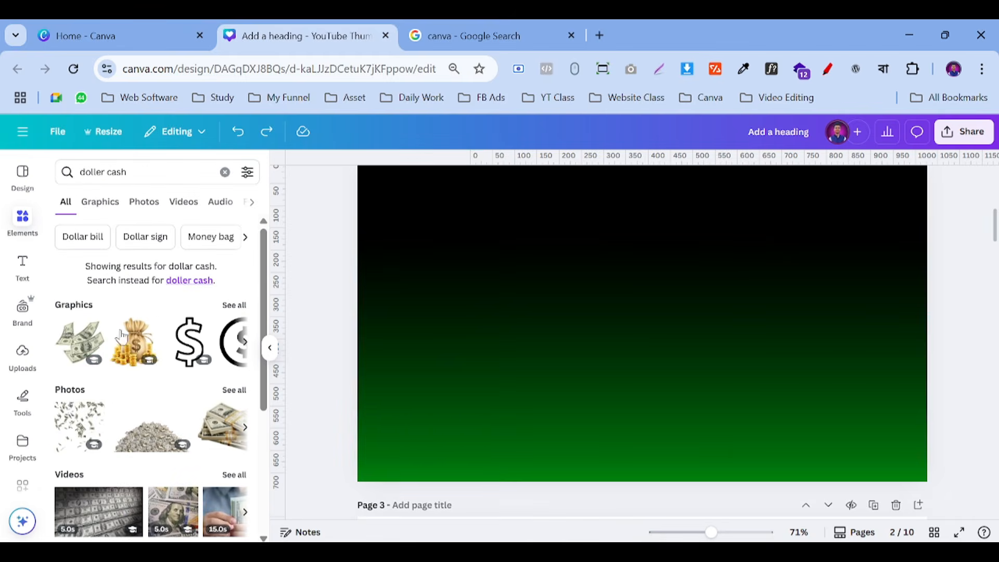
{"action": "left_click", "coordinate": [234, 305]}
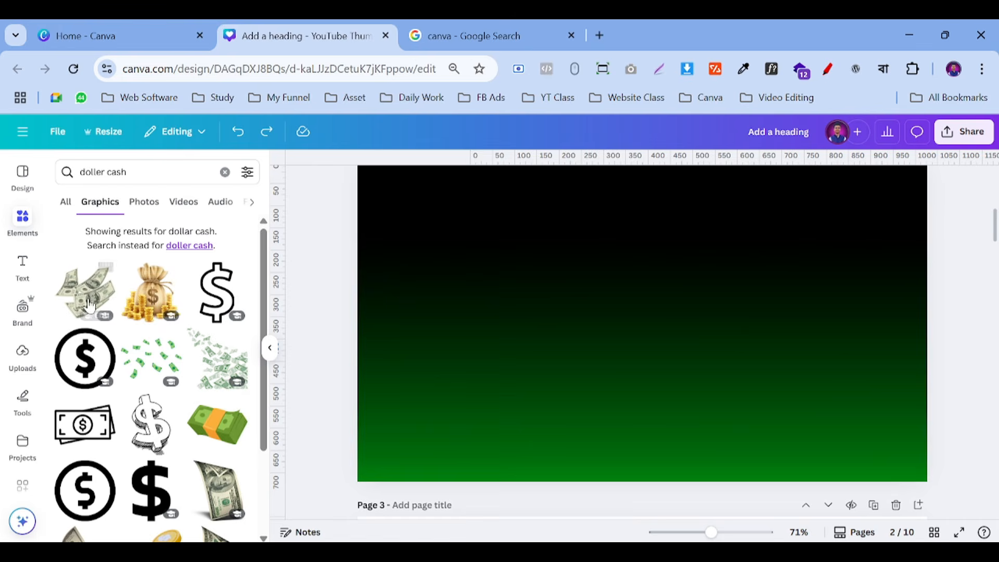
{"action": "scroll", "coordinate": [198, 400], "scroll_direction": "down", "scroll_amount": 3}
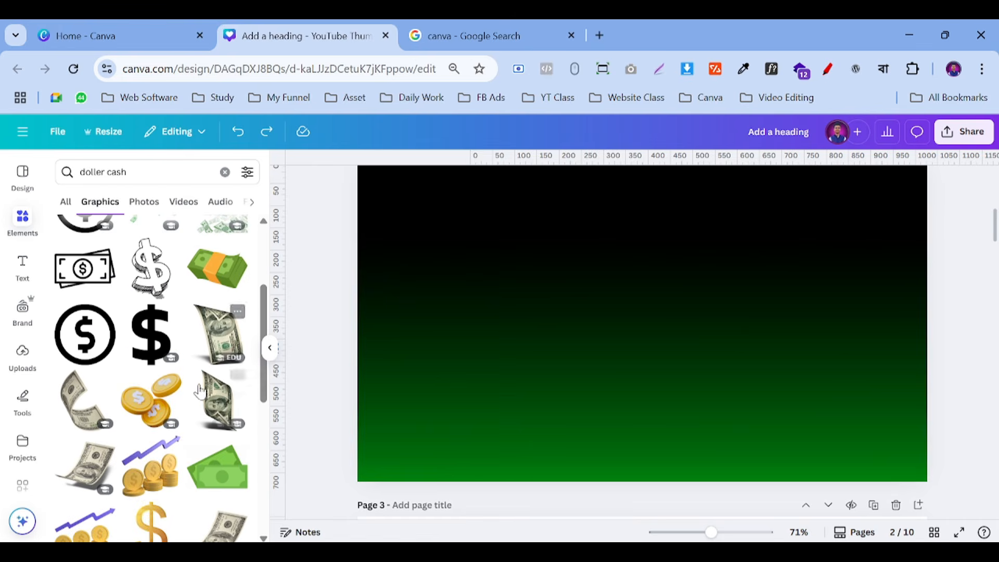
{"action": "left_click", "coordinate": [78, 468]}
Scale the dollar bill down to about a fifth of the page width, above the green gradient.
{"action": "scroll", "coordinate": [707, 398], "scroll_direction": "up", "scroll_amount": 3}
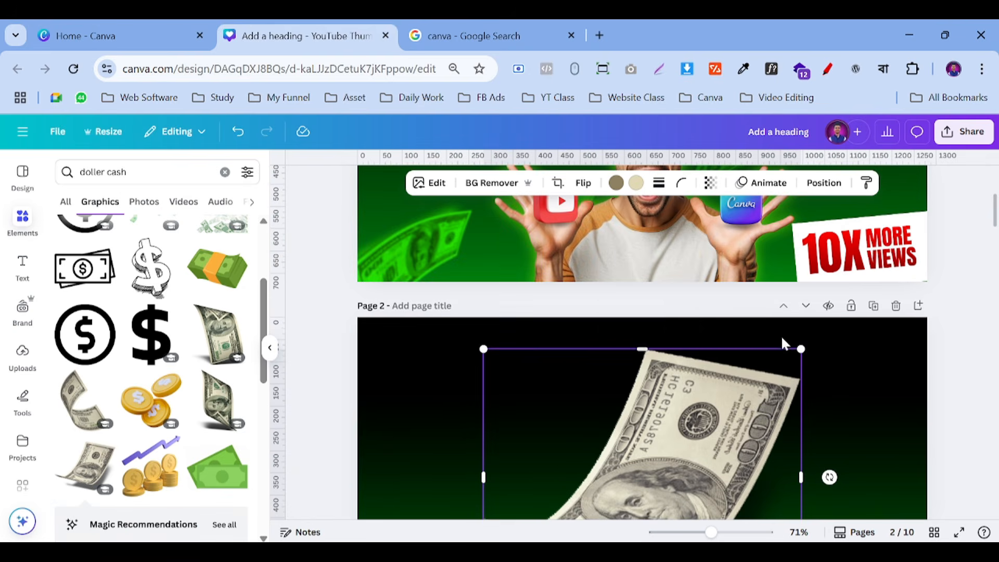
{"action": "left_click_drag", "start_coordinate": [799, 346], "coordinate": [713, 373]}
{"action": "scroll", "coordinate": [753, 409], "scroll_direction": "down", "scroll_amount": 2}
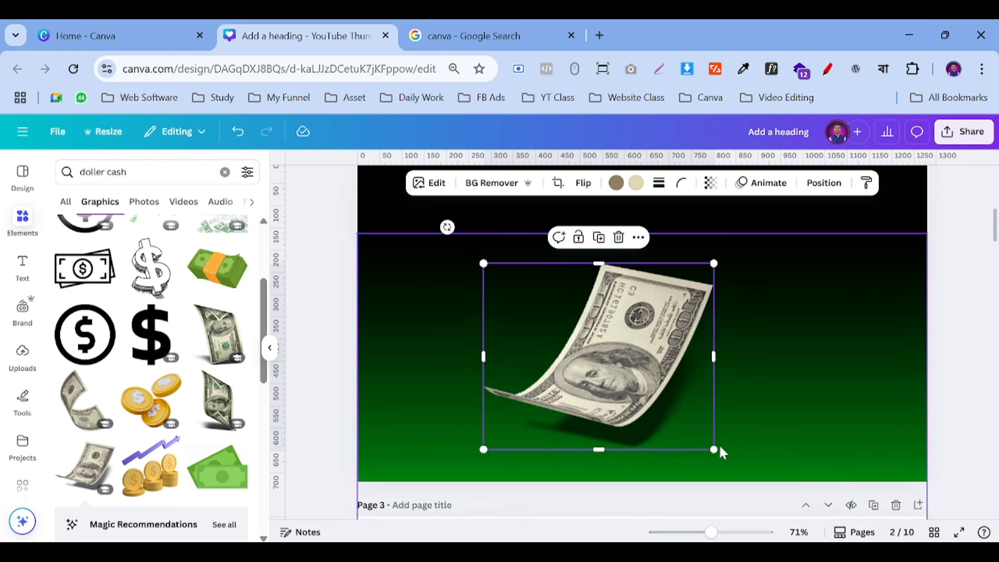
{"action": "left_click_drag", "start_coordinate": [716, 448], "coordinate": [596, 349]}
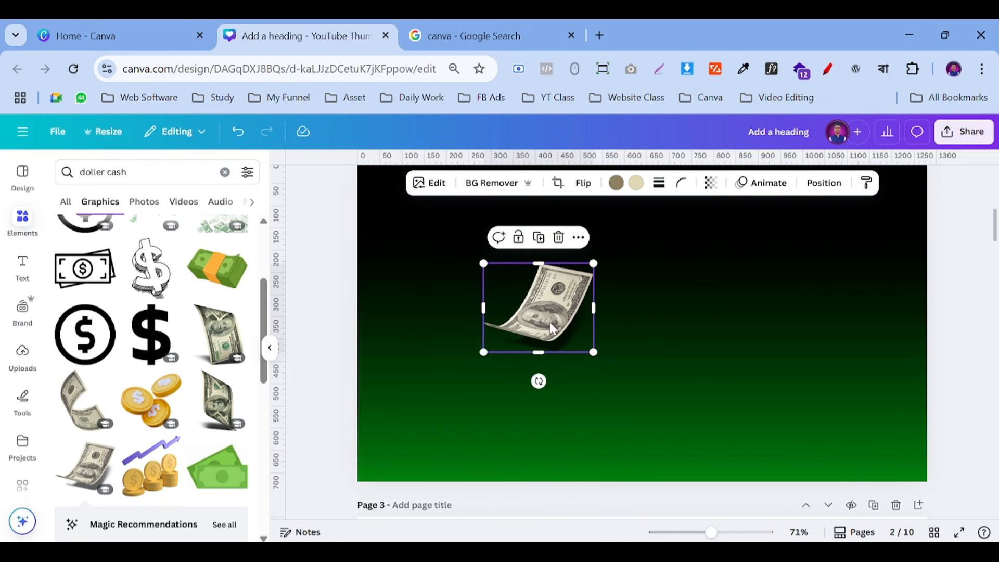
Examine the green banknote on page 1, and look through the new dollar bill's filters, effects and Duotone colour presets.
{"action": "scroll", "coordinate": [552, 328], "scroll_direction": "up", "scroll_amount": 5}
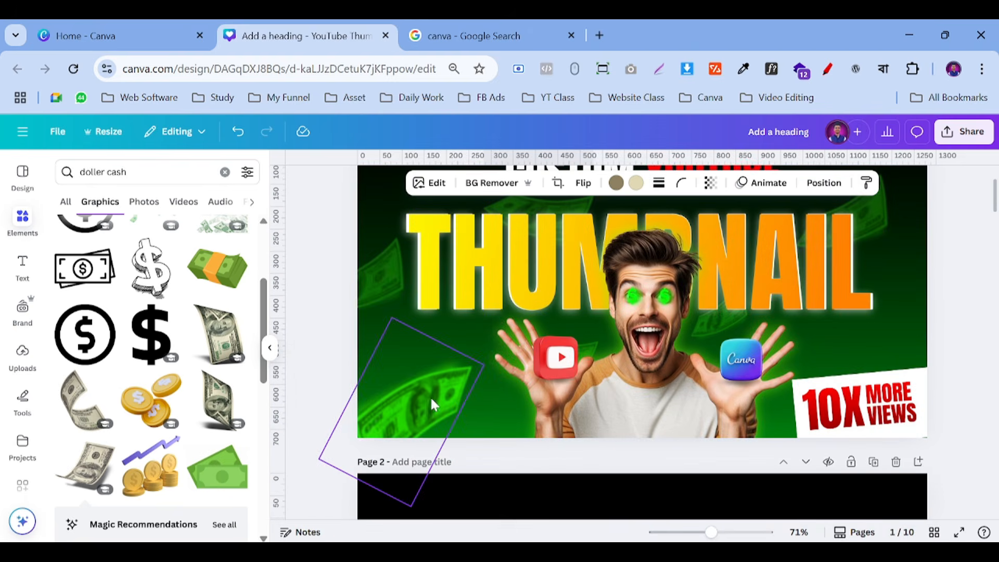
{"action": "scroll", "coordinate": [468, 380], "scroll_direction": "down", "scroll_amount": 5}
{"action": "scroll", "coordinate": [541, 312], "scroll_direction": "up", "scroll_amount": 2}
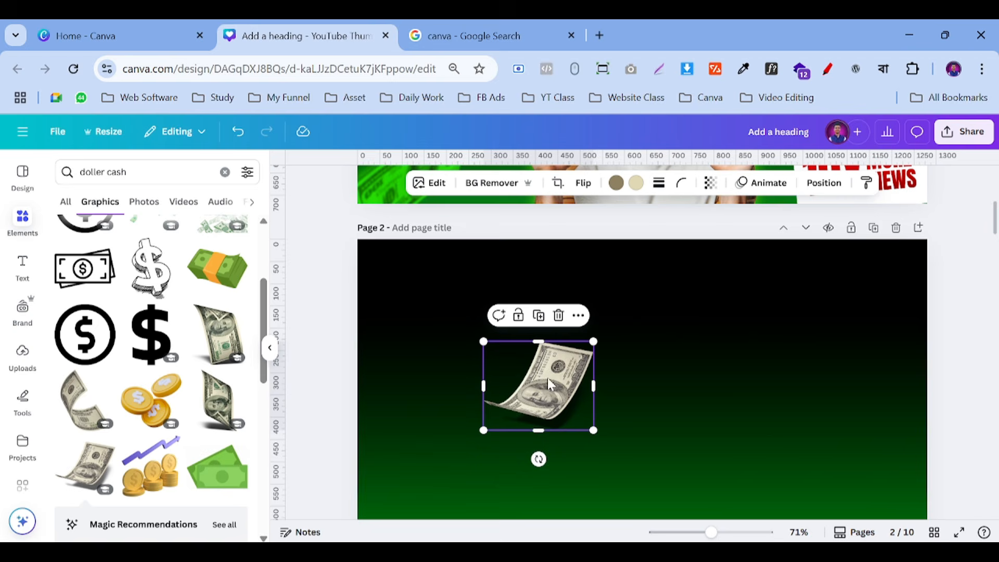
{"action": "left_click", "coordinate": [428, 182]}
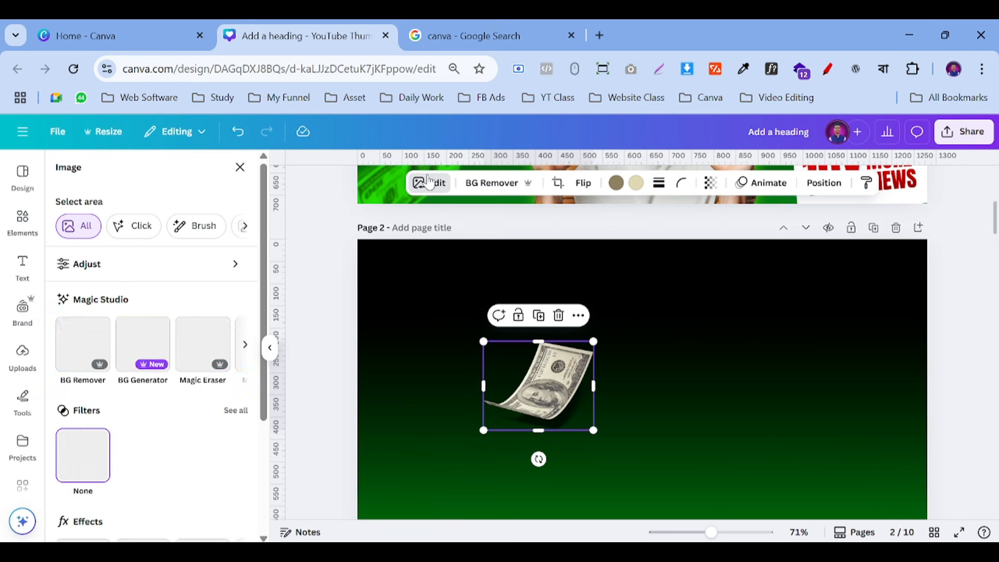
{"action": "scroll", "coordinate": [144, 243], "scroll_direction": "down", "scroll_amount": 2}
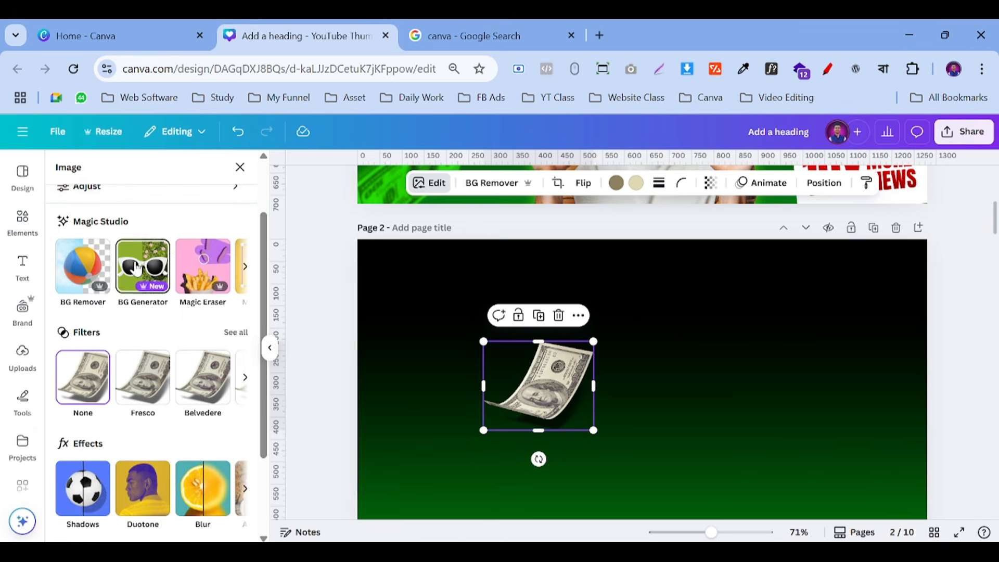
{"action": "scroll", "coordinate": [145, 322], "scroll_direction": "down", "scroll_amount": 2}
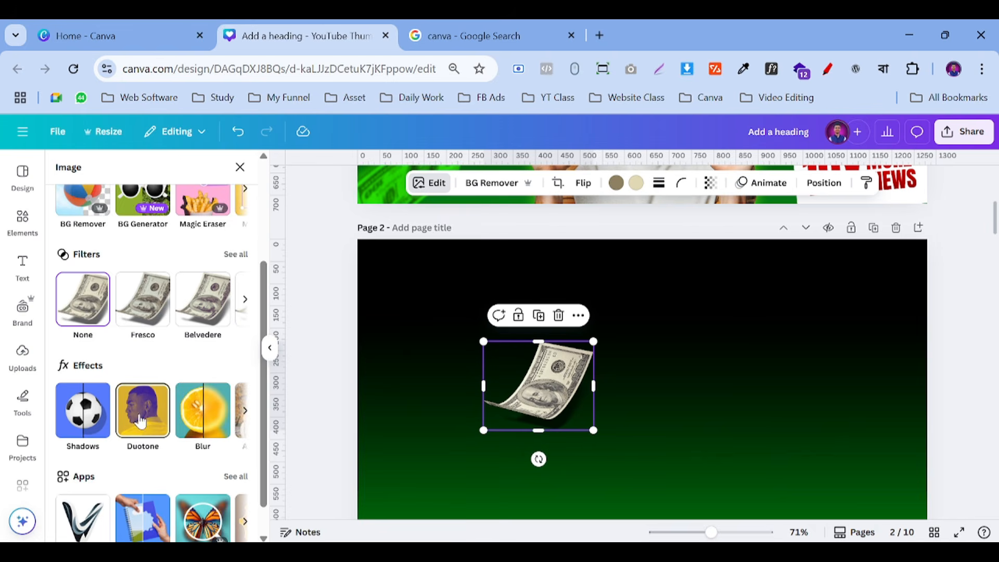
{"action": "left_click", "coordinate": [141, 422]}
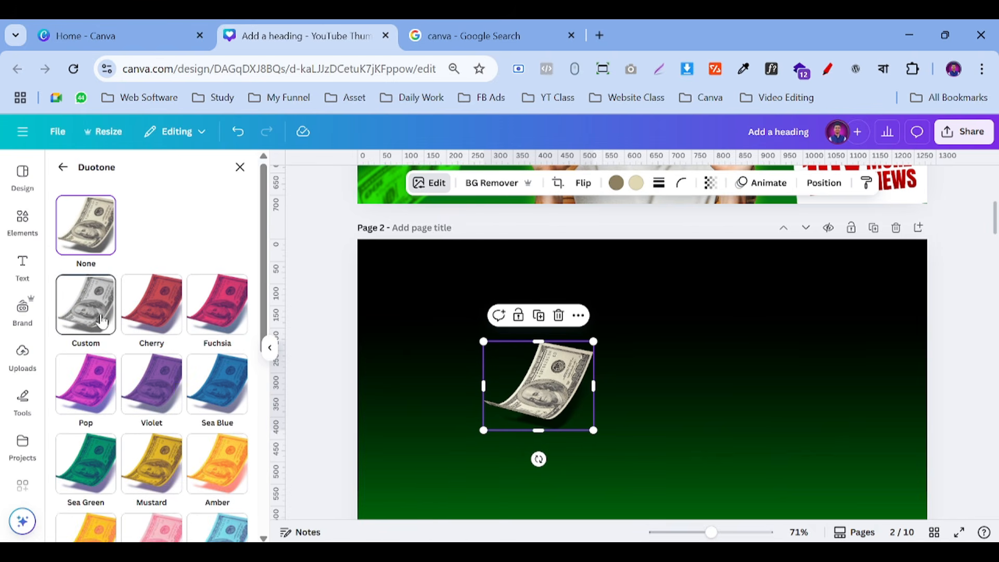
{"action": "left_click", "coordinate": [62, 167]}
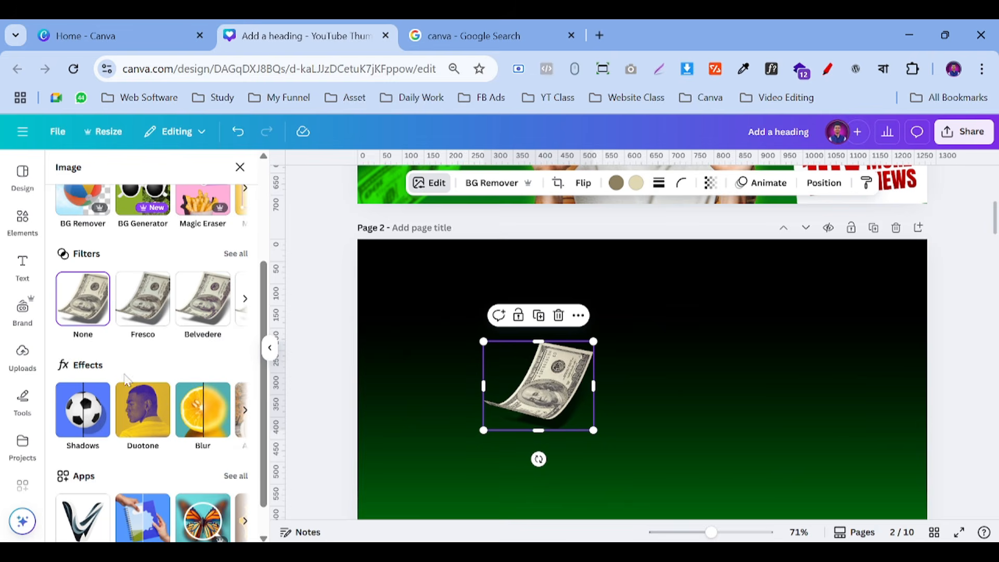
{"action": "scroll", "coordinate": [79, 429], "scroll_direction": "up", "scroll_amount": 3}
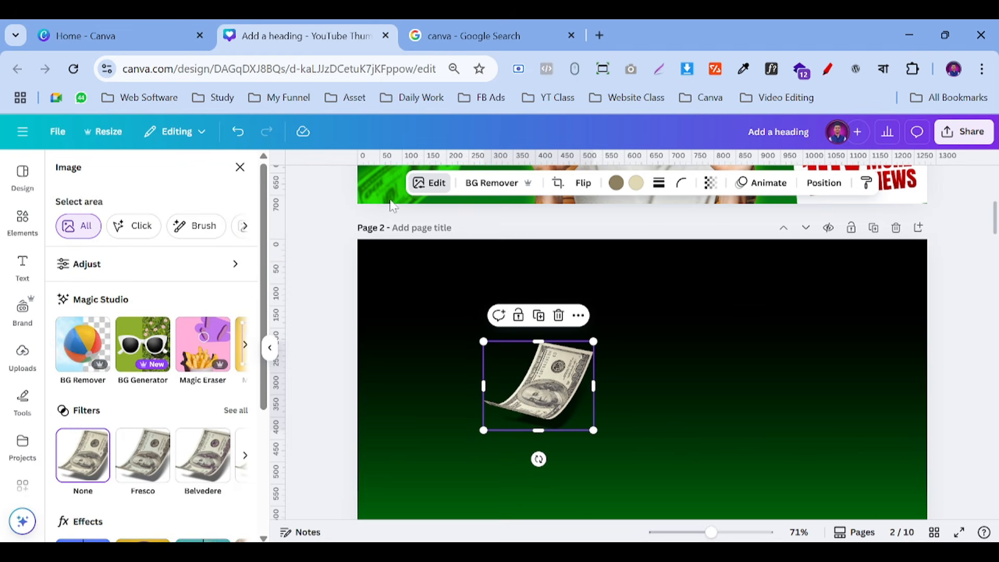
{"action": "left_click", "coordinate": [420, 187]}
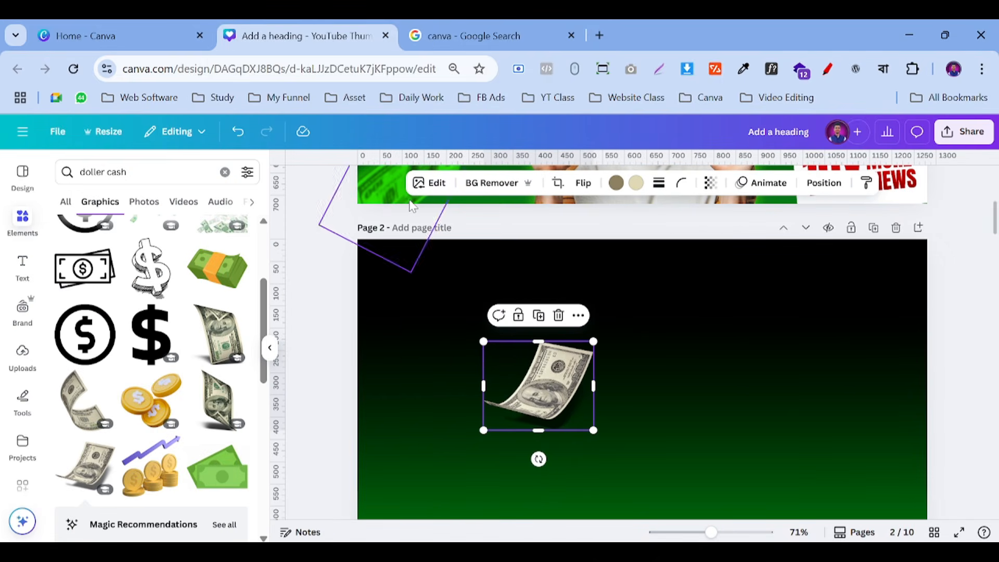
Apply a custom Duotone effect to the dollar bill on page 2 with its Highlights colour set to #00FF19.
{"action": "left_click", "coordinate": [427, 188]}
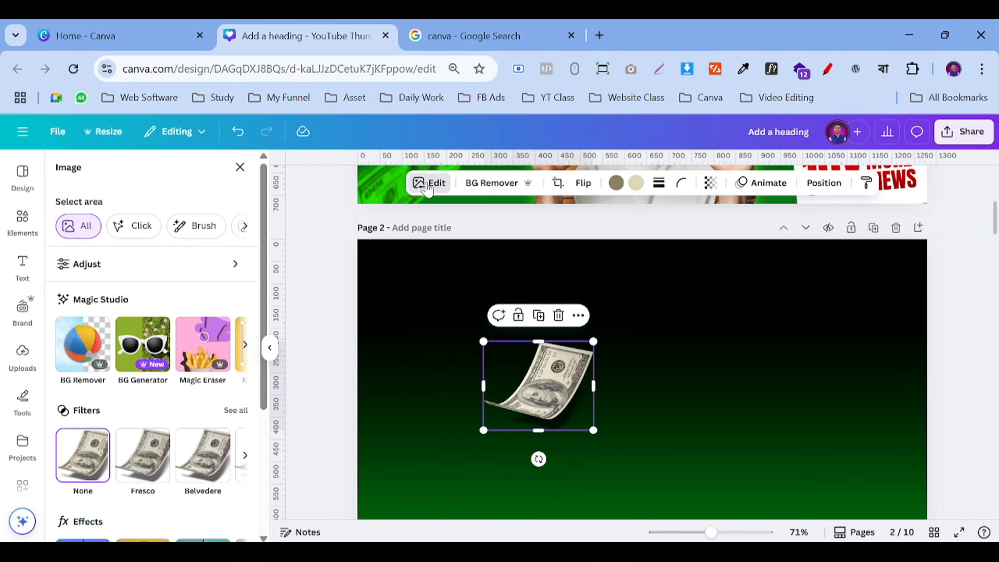
{"action": "scroll", "coordinate": [104, 360], "scroll_direction": "down", "scroll_amount": 3}
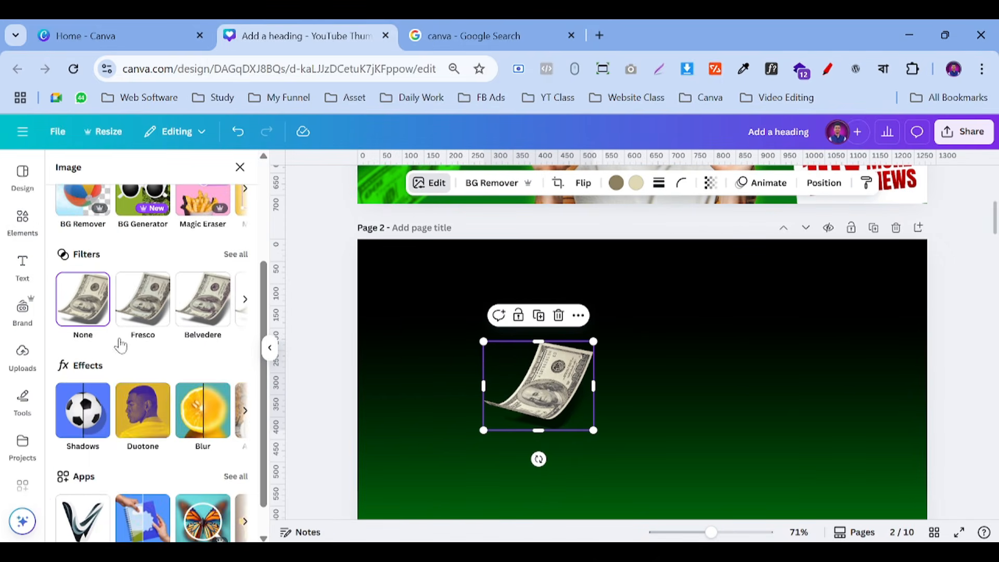
{"action": "left_click", "coordinate": [142, 422]}
{"action": "left_click", "coordinate": [86, 312]}
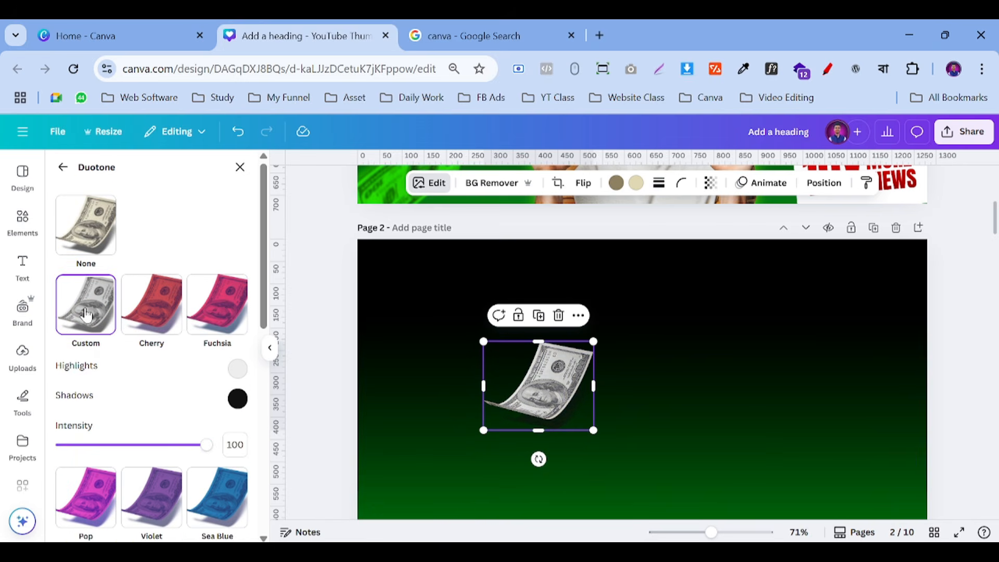
{"action": "left_click", "coordinate": [237, 370]}
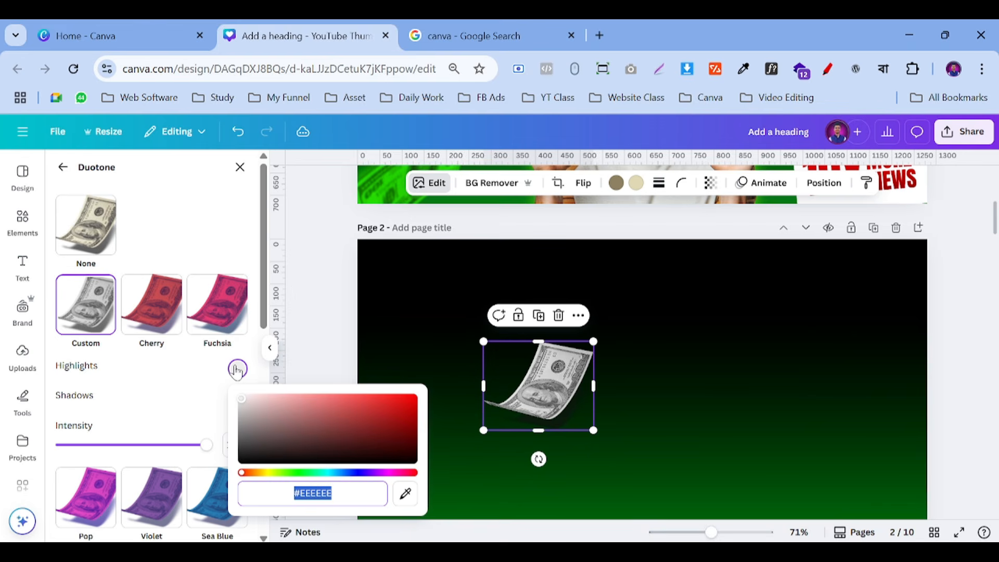
{"action": "left_click", "coordinate": [303, 473]}
{"action": "left_click_drag", "start_coordinate": [346, 430], "coordinate": [448, 384]}
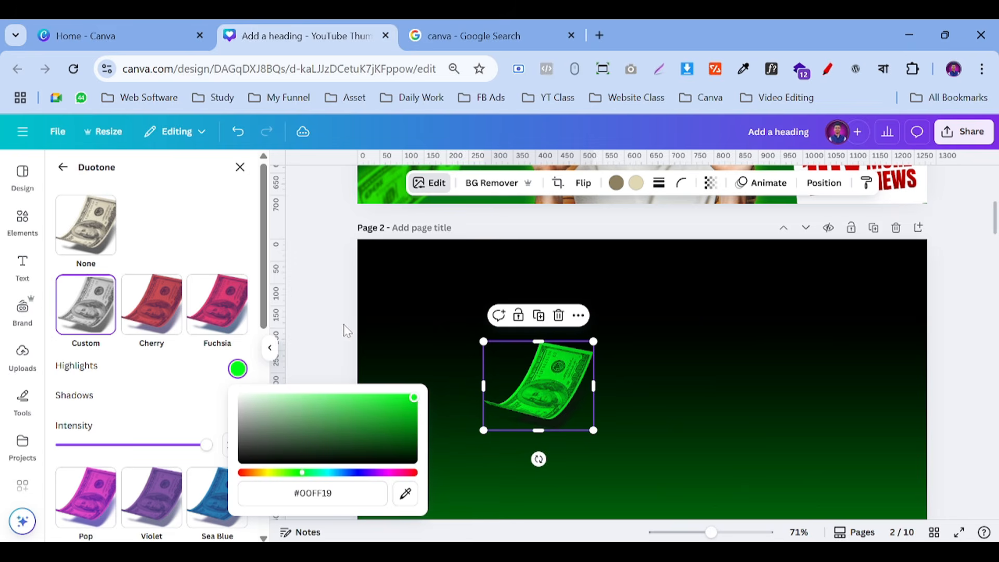
{"action": "left_click", "coordinate": [329, 316]}
{"action": "left_click", "coordinate": [329, 316]}
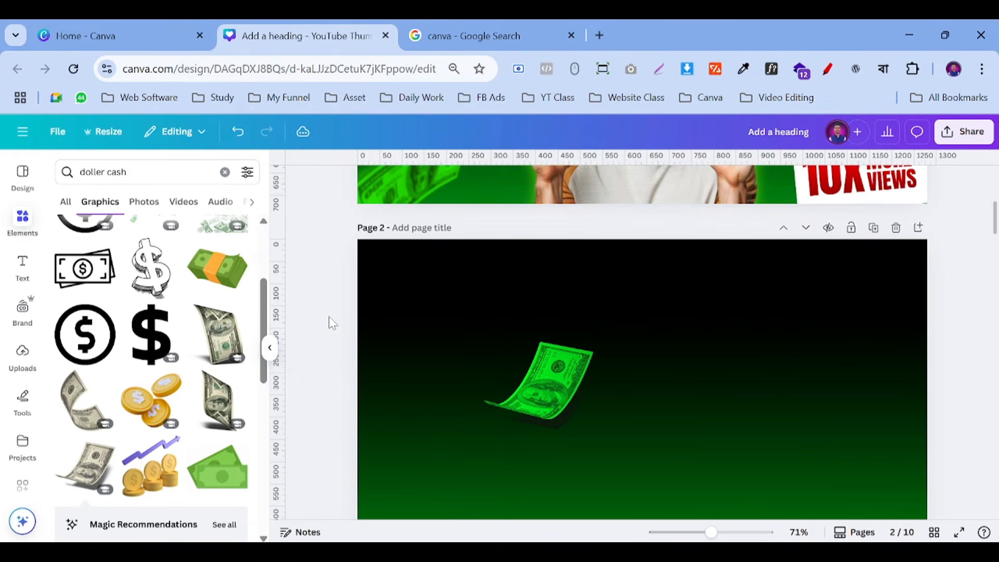
Blur the whole image of the green dollar bill at an intensity of 58.
{"action": "left_click", "coordinate": [492, 364]}
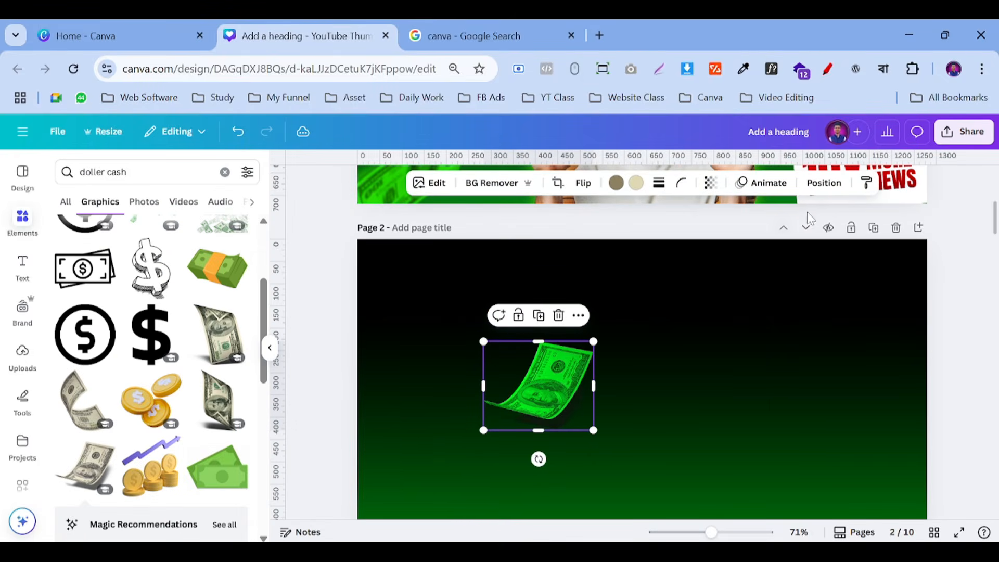
{"action": "left_click", "coordinate": [438, 183]}
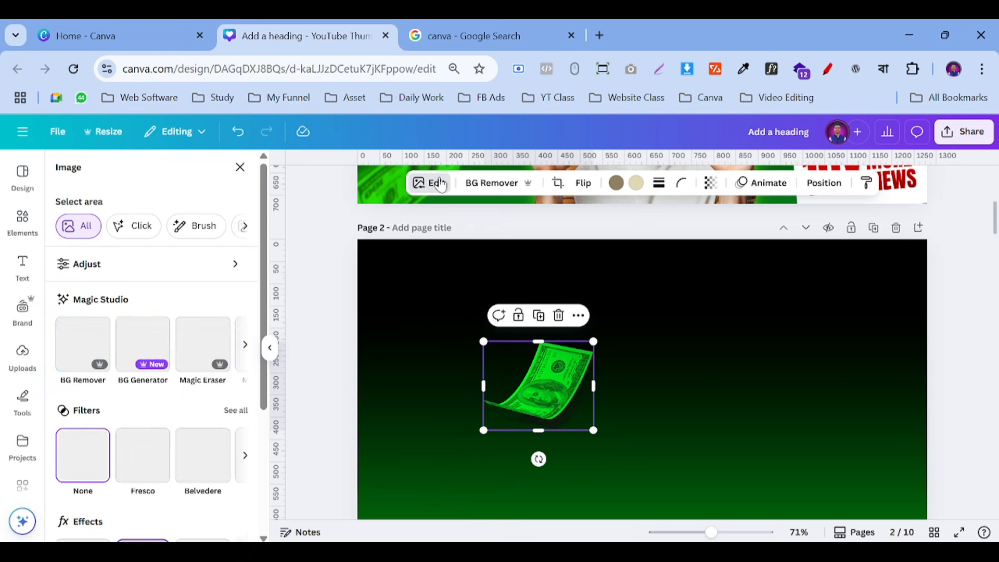
{"action": "scroll", "coordinate": [93, 390], "scroll_direction": "down", "scroll_amount": 3}
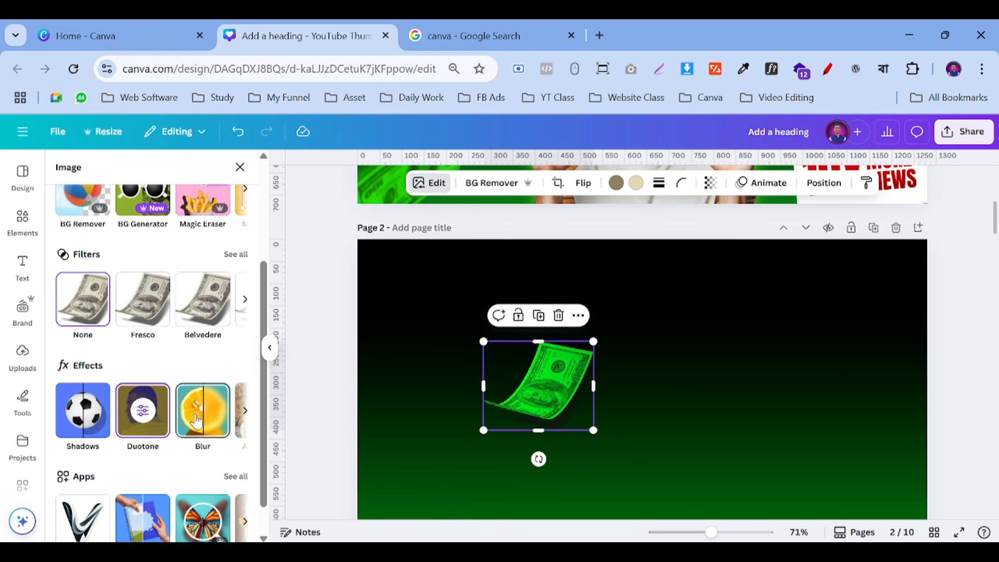
{"action": "left_click", "coordinate": [208, 410]}
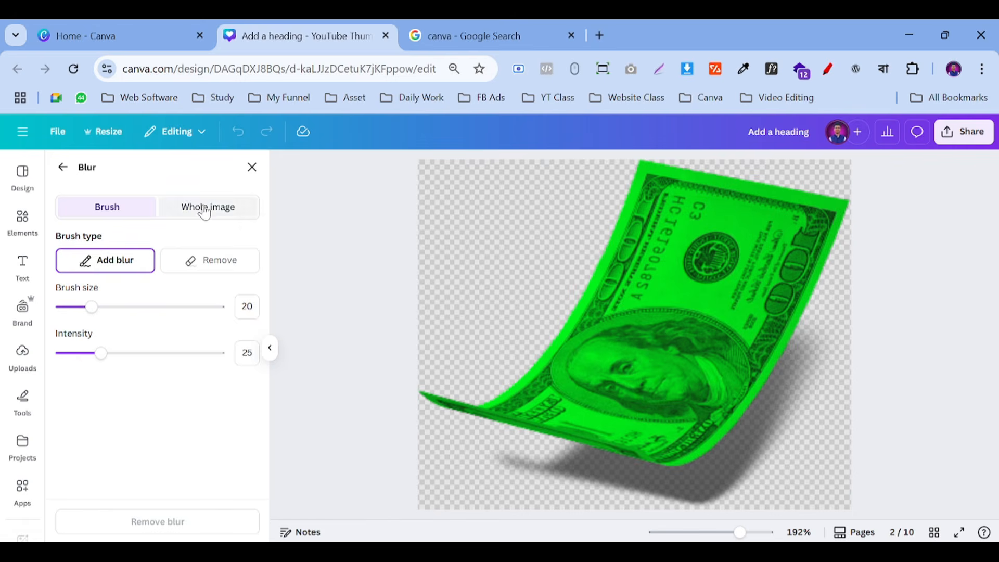
{"action": "left_click", "coordinate": [228, 207]}
{"action": "left_click", "coordinate": [154, 264]}
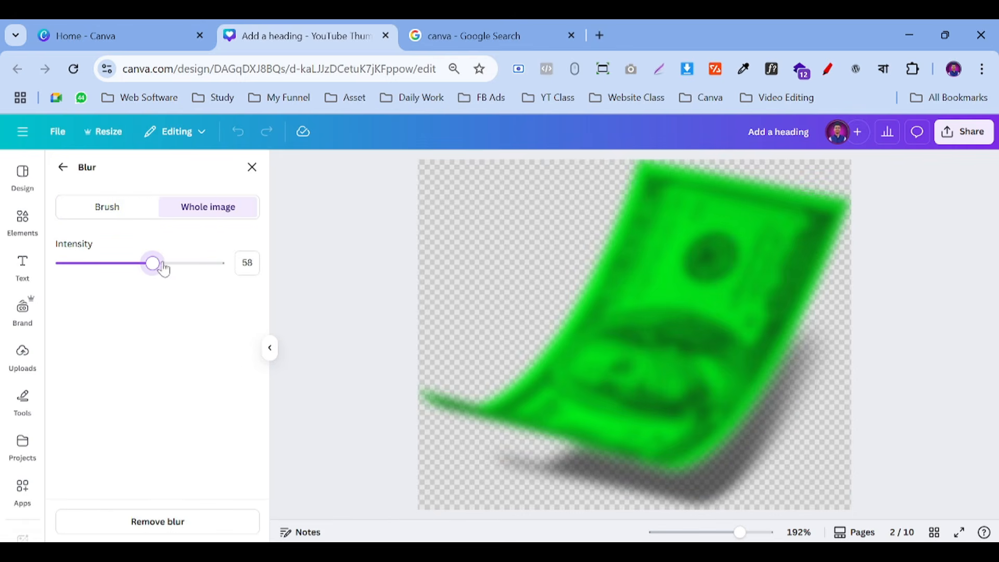
{"action": "left_click", "coordinate": [252, 167]}
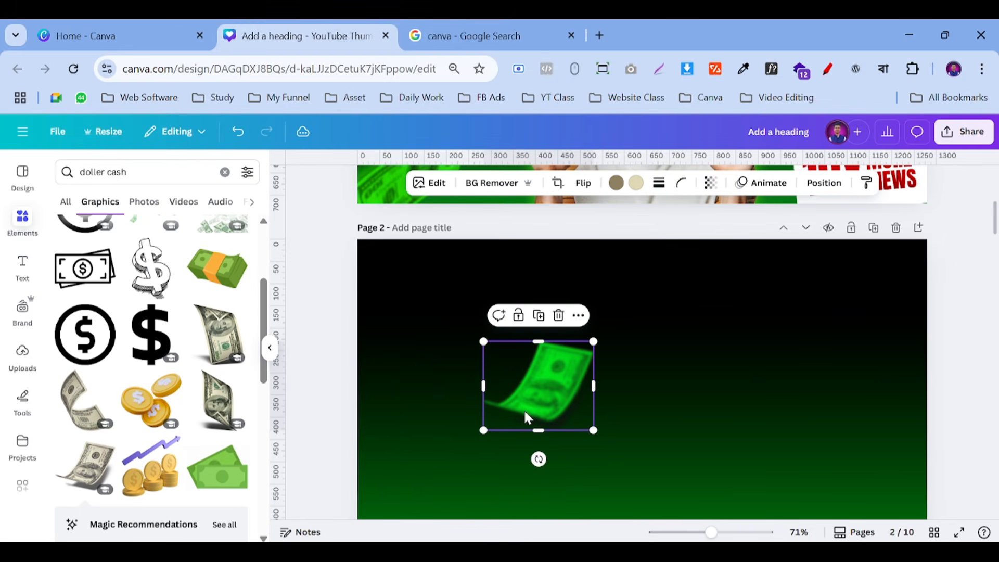
Set the green bill's transparency to 26 and move it to the upper-left corner of page 2, partly off the page.
{"action": "left_click", "coordinate": [710, 183]}
{"action": "left_click_drag", "start_coordinate": [702, 237], "coordinate": [667, 260]}
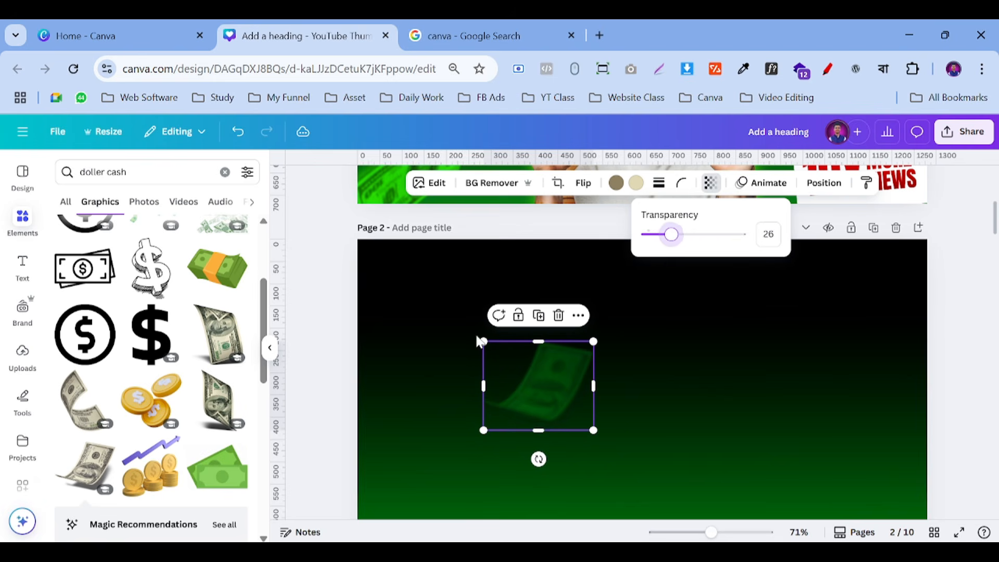
{"action": "left_click", "coordinate": [298, 341]}
{"action": "left_click", "coordinate": [298, 341]}
{"action": "left_click_drag", "start_coordinate": [536, 392], "coordinate": [391, 301]}
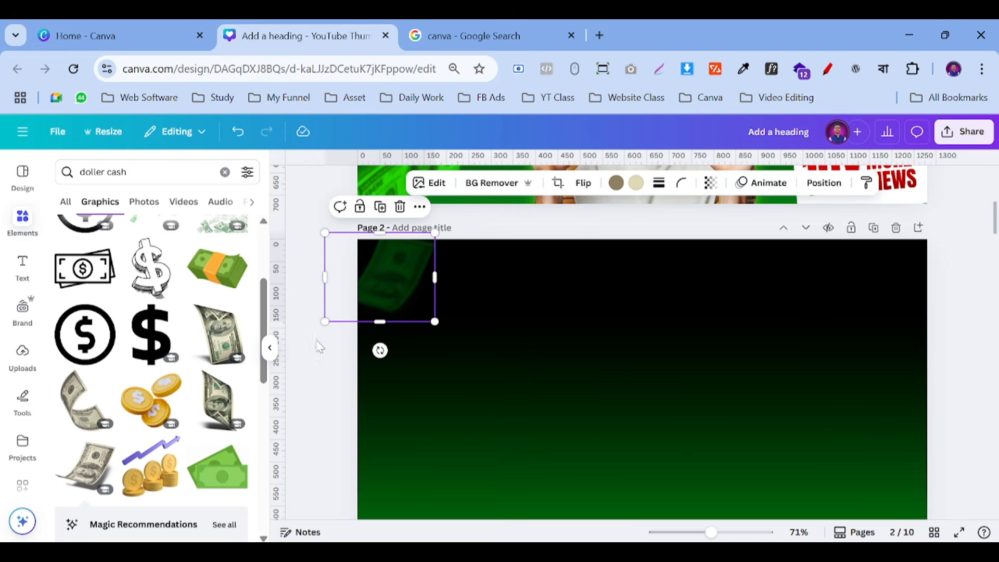
Add the upright curled dollar bill graphic to page 2 and place it in the page's upper-right corner.
{"action": "left_click", "coordinate": [214, 336]}
{"action": "left_click_drag", "start_coordinate": [750, 298], "coordinate": [906, 292]}
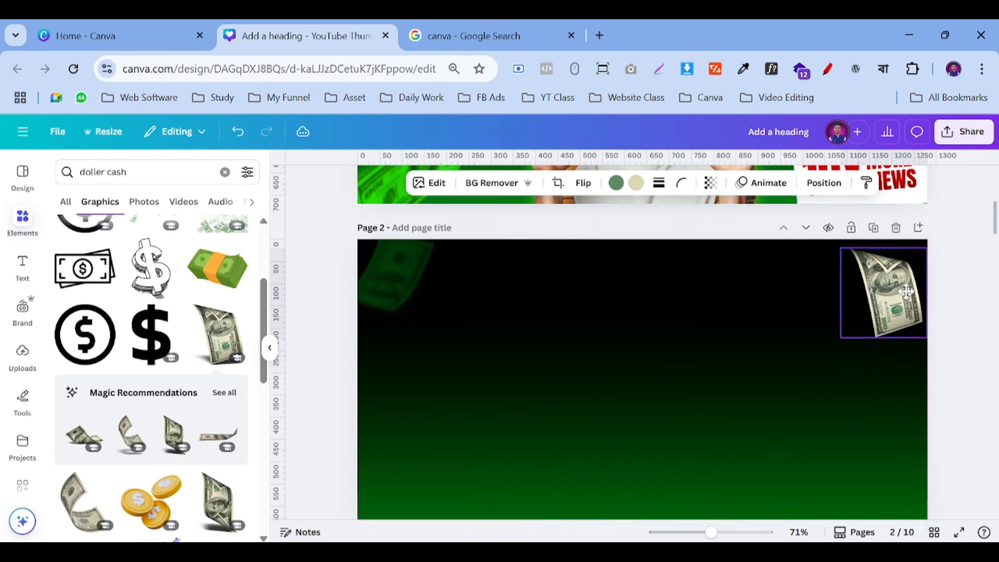
Copy the upper-left green bill's style onto the upper-right bill and rotate that bill about 60 degrees counterclockwise.
{"action": "left_click", "coordinate": [403, 283]}
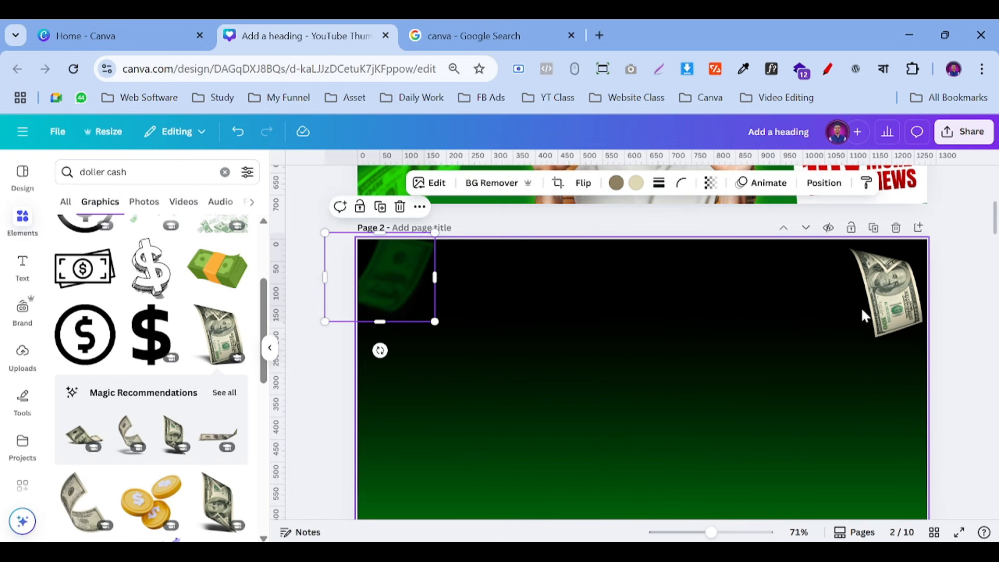
{"action": "left_click", "coordinate": [864, 184]}
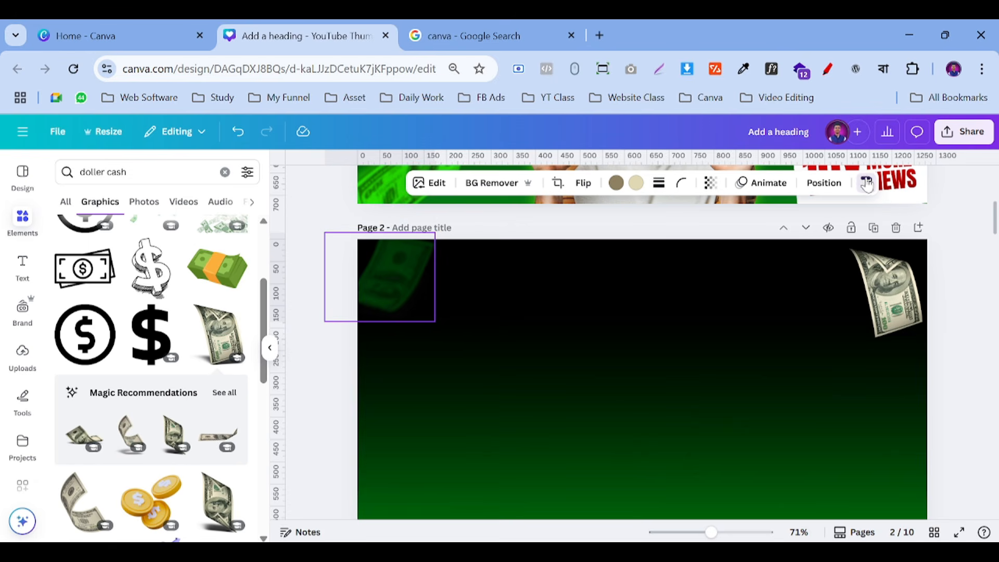
{"action": "left_click", "coordinate": [902, 293]}
{"action": "left_click_drag", "start_coordinate": [883, 366], "coordinate": [947, 330]}
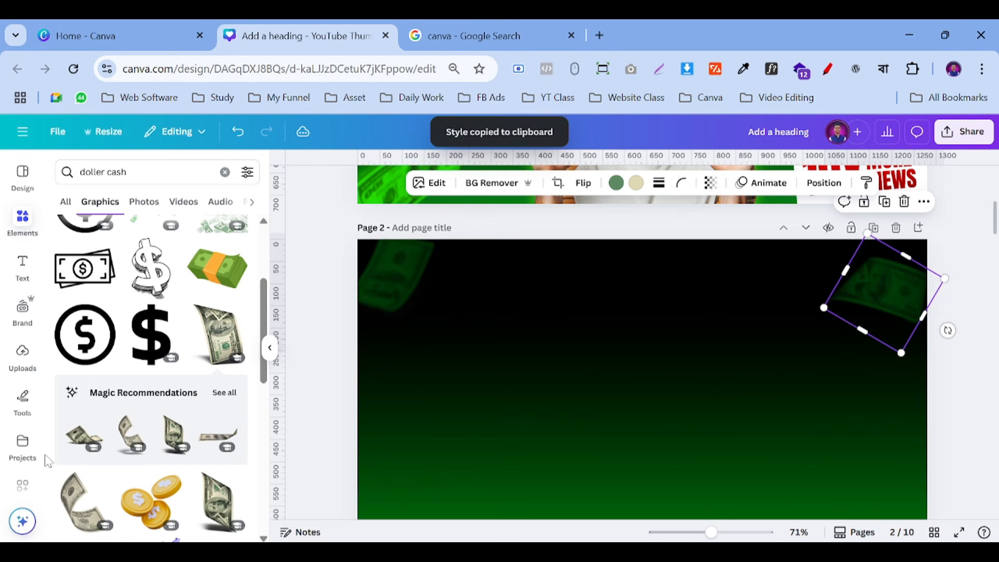
Duplicate the upper-left green bill, placing copies at page 2's lower-left edge, lower-right corner and upper middle.
{"action": "left_click", "coordinate": [397, 280]}
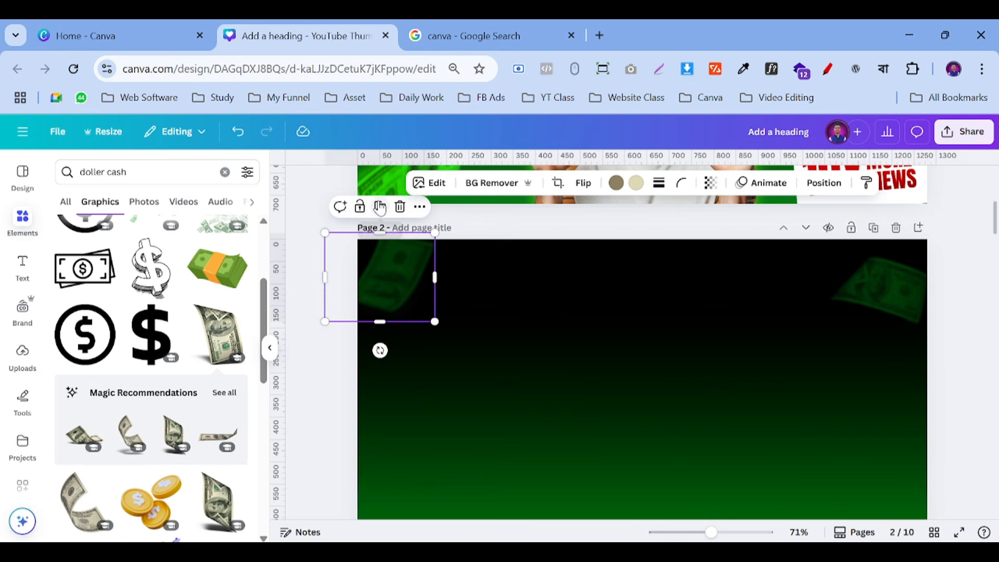
{"action": "key", "text": "ctrl+d"}
{"action": "left_click_drag", "start_coordinate": [379, 272], "coordinate": [654, 326]}
{"action": "left_click", "coordinate": [890, 457]}
{"action": "left_click", "coordinate": [345, 392]}
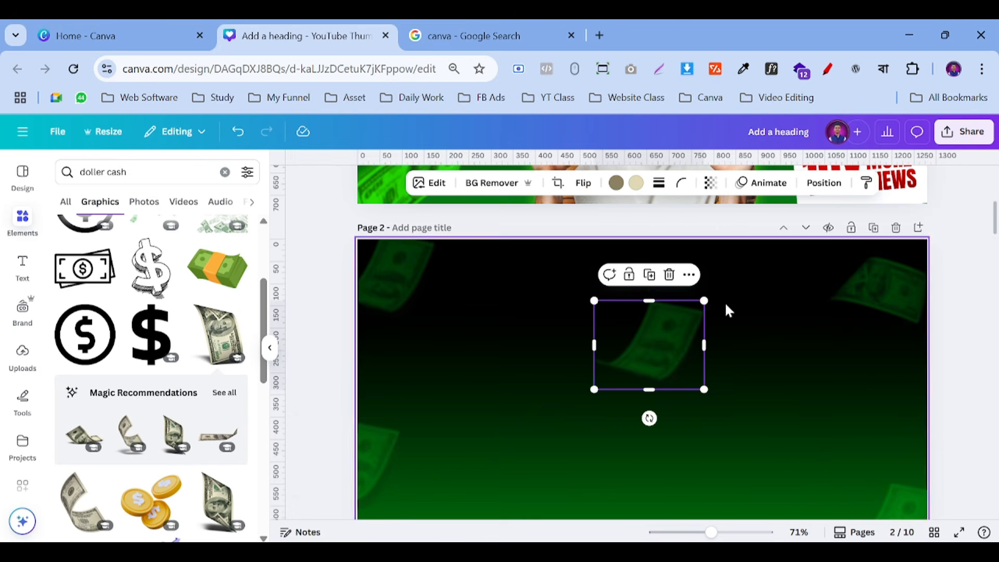
Shrink and duplicate the middle bill, spreading three smaller bills at the upper middle, centre left and centre right of page 2.
{"action": "left_click_drag", "start_coordinate": [704, 298], "coordinate": [732, 372]}
{"action": "left_click", "coordinate": [571, 275]}
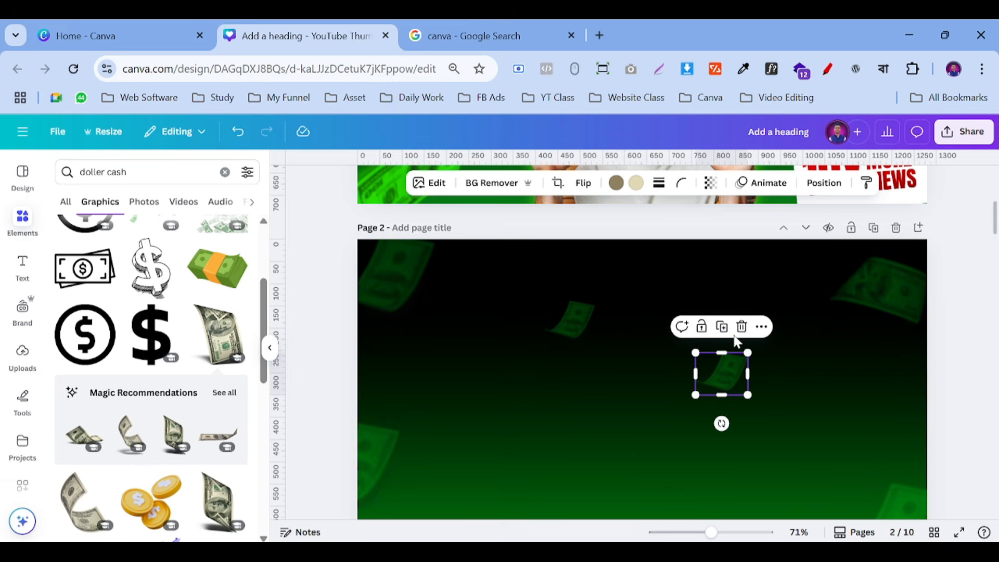
{"action": "key", "text": "ctrl+d"}
{"action": "left_click_drag", "start_coordinate": [874, 426], "coordinate": [669, 415]}
{"action": "left_click_drag", "start_coordinate": [716, 377], "coordinate": [735, 391]}
{"action": "left_click", "coordinate": [569, 335]}
{"action": "left_click_drag", "start_coordinate": [543, 341], "coordinate": [524, 357]}
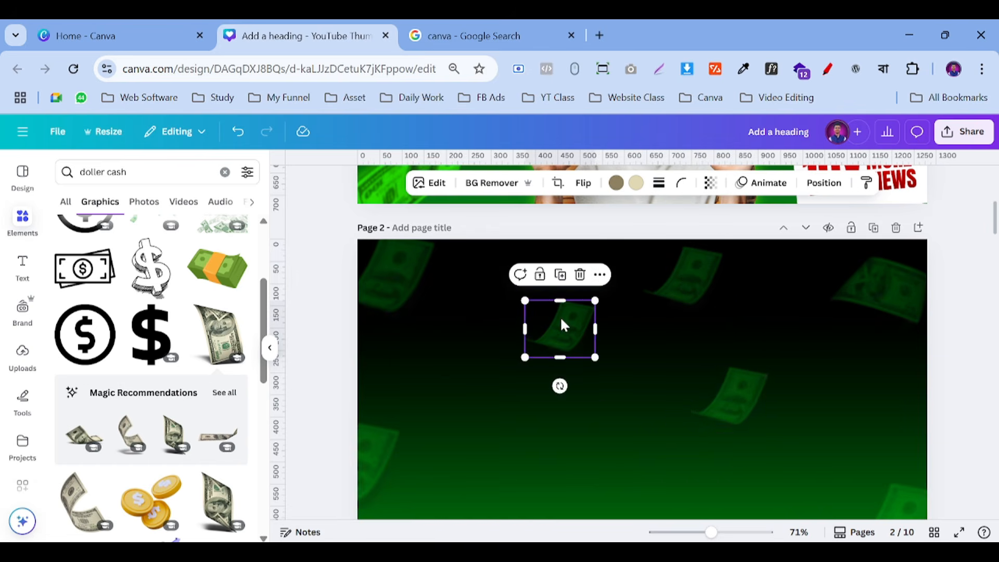
{"action": "left_click_drag", "start_coordinate": [561, 323], "coordinate": [542, 328]}
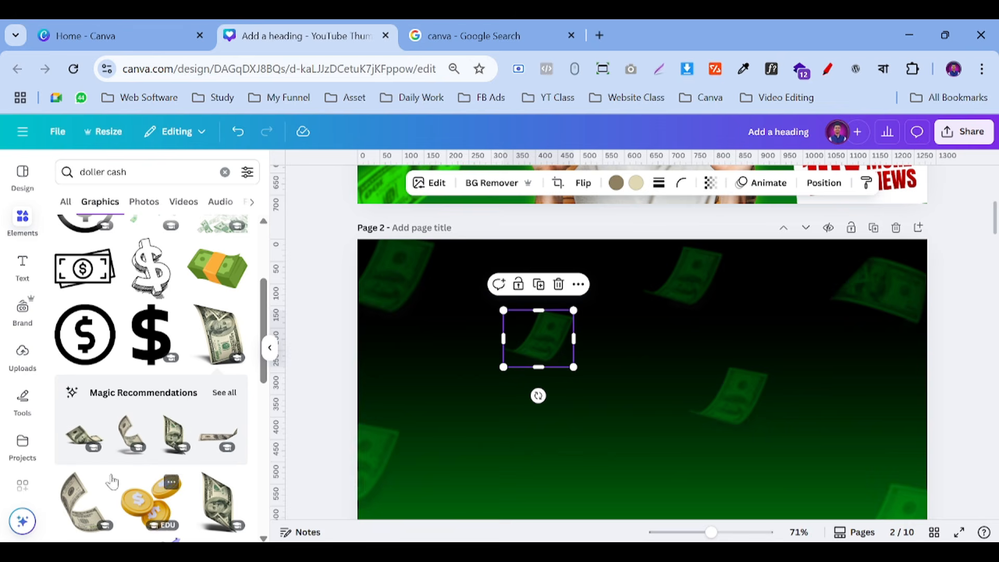
Add the folded dollar bill from the Magic Recommendations and scale it down in the lower middle of page 2.
{"action": "left_click", "coordinate": [174, 433]}
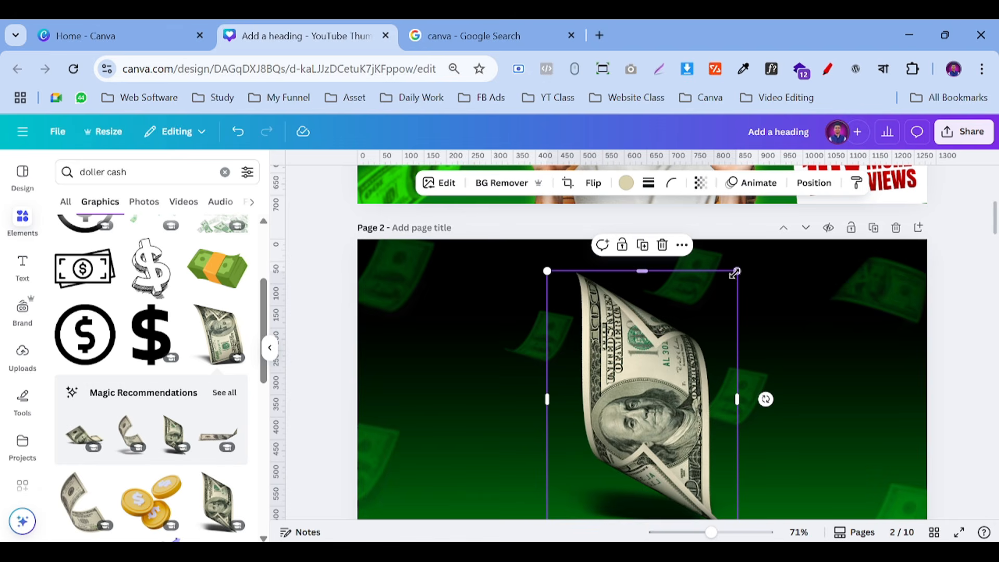
{"action": "left_click_drag", "start_coordinate": [734, 272], "coordinate": [611, 432]}
Copy the style of the green bill at the centre right onto the folded bill in the lower middle.
{"action": "left_click", "coordinate": [722, 400]}
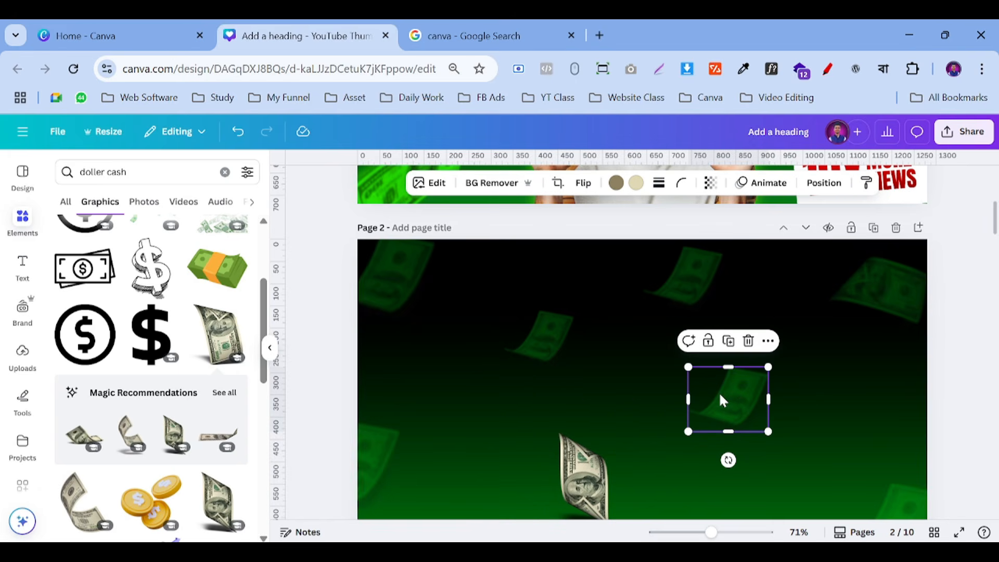
{"action": "left_click", "coordinate": [866, 185]}
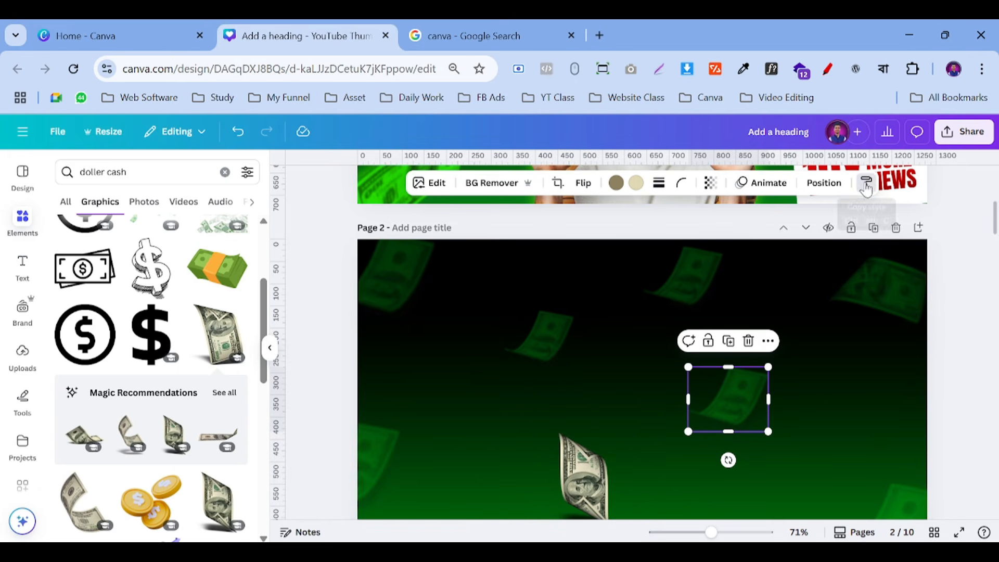
{"action": "left_click", "coordinate": [571, 468]}
{"action": "left_click", "coordinate": [313, 389]}
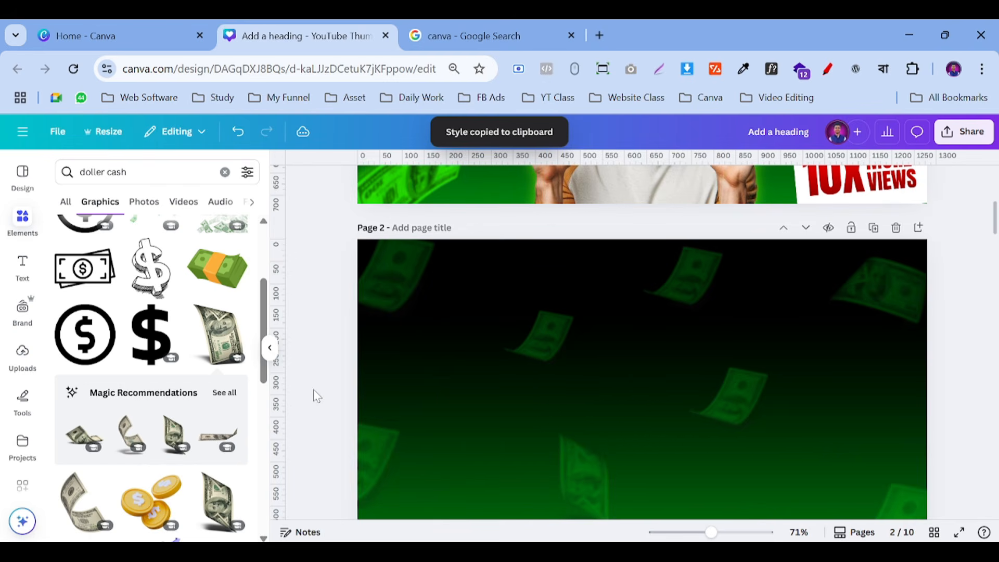
Add a heading to page 2 reading "CUSTOM YOUTUBE", matching the title on page 1.
{"action": "scroll", "coordinate": [314, 395], "scroll_direction": "up", "scroll_amount": 5}
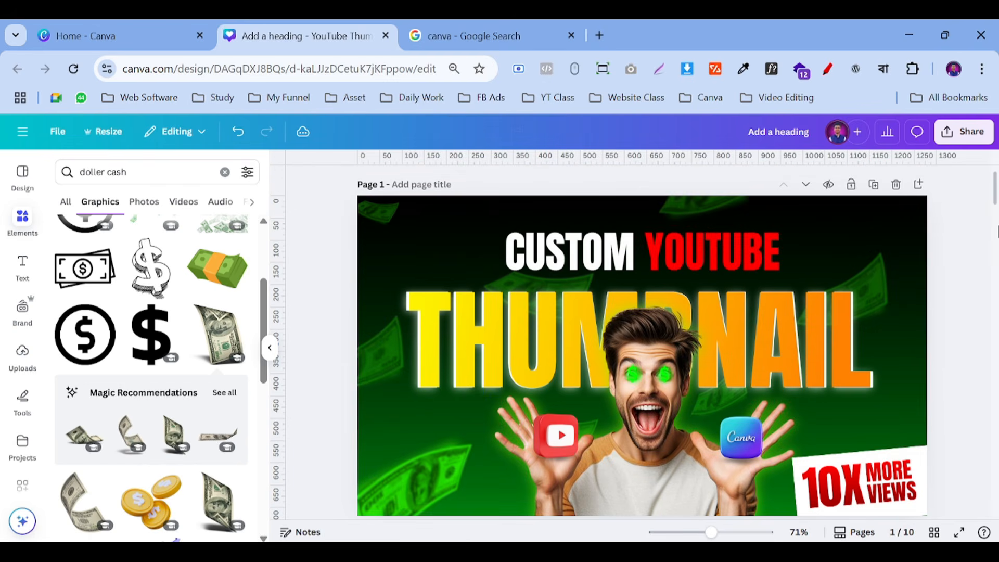
{"action": "scroll", "coordinate": [997, 253], "scroll_direction": "down", "scroll_amount": 5}
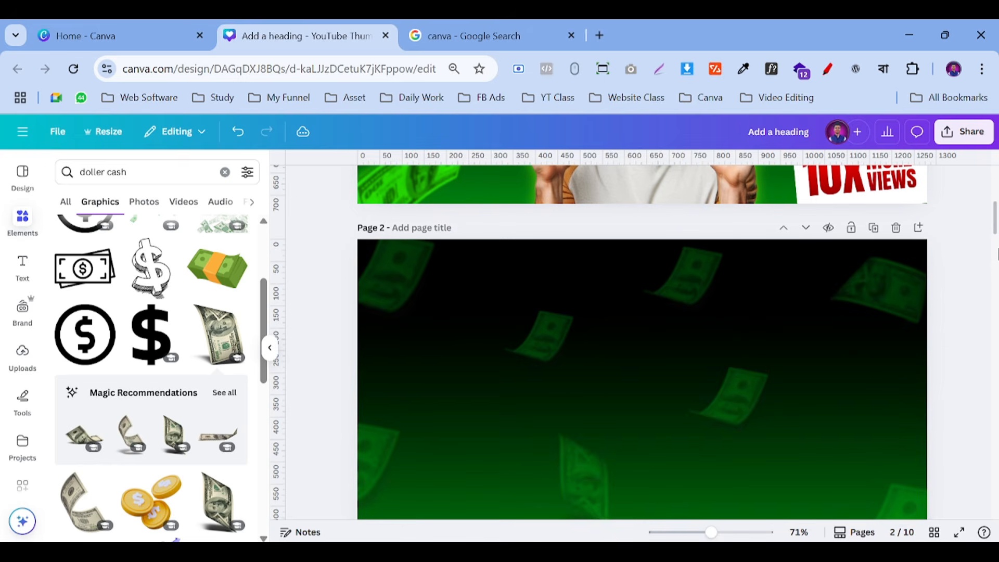
{"action": "left_click", "coordinate": [23, 266]}
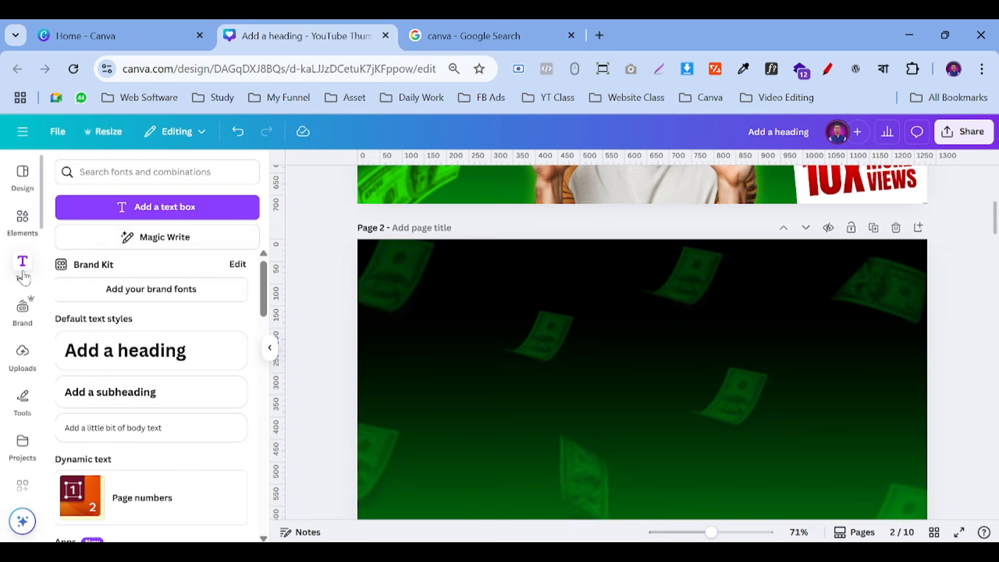
{"action": "left_click", "coordinate": [133, 359]}
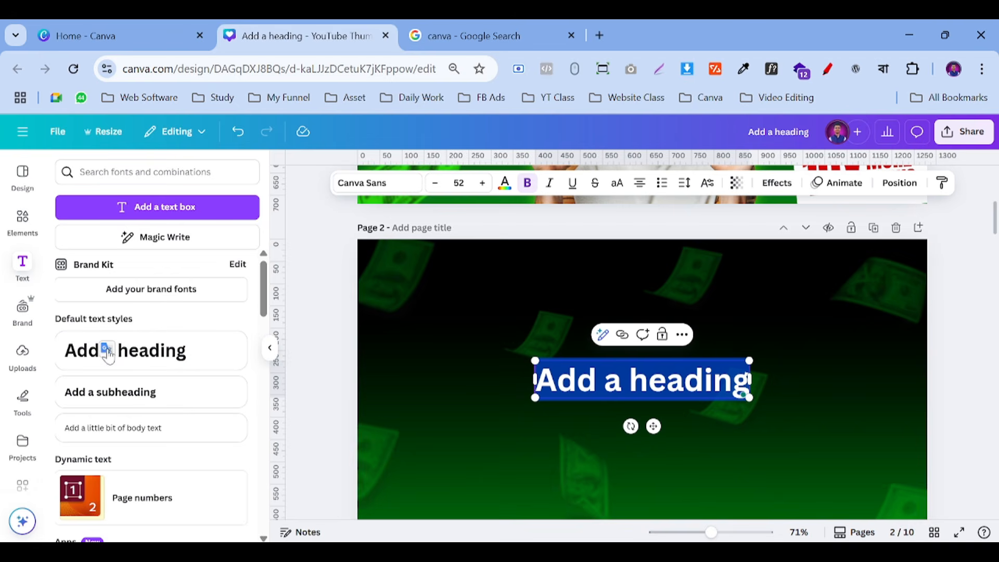
{"action": "type", "text": "C"}
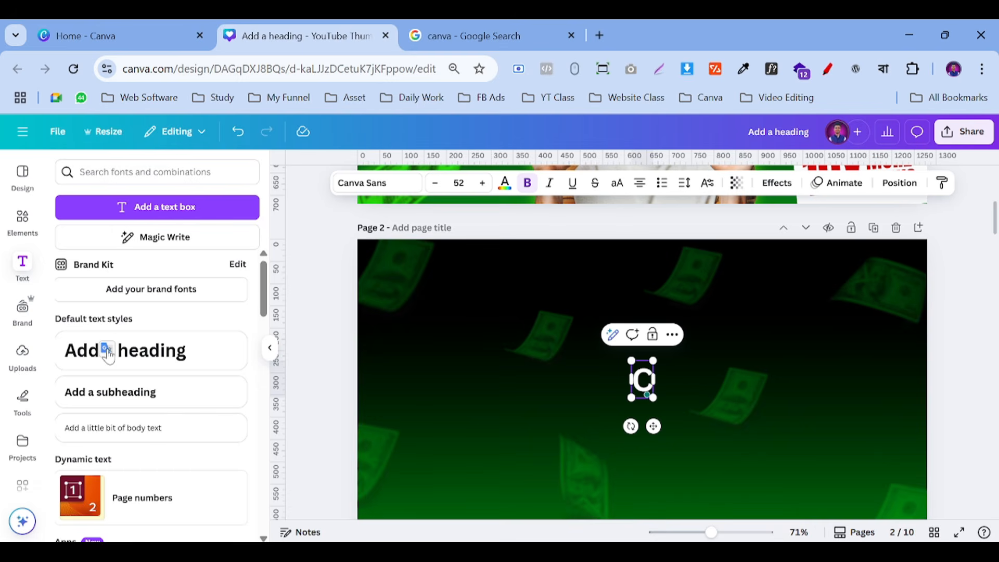
{"action": "type", "text": "U"}
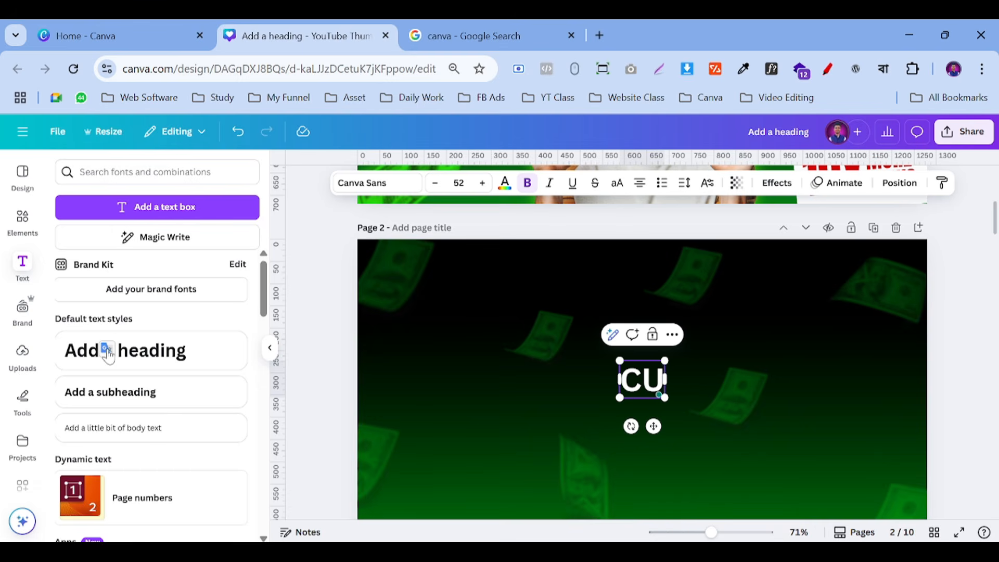
{"action": "type", "text": "STOM"}
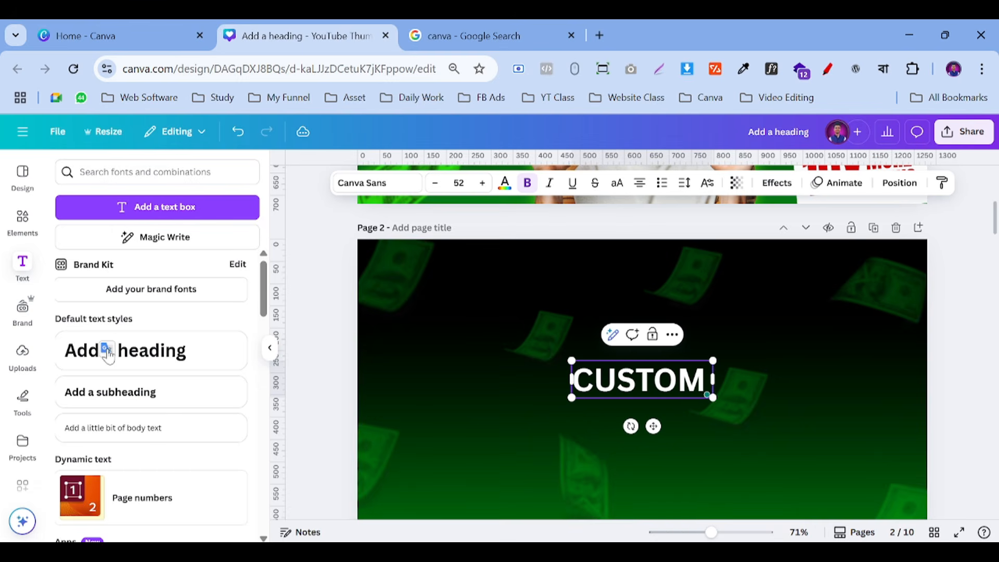
{"action": "type", "text": " YOUTUB"}
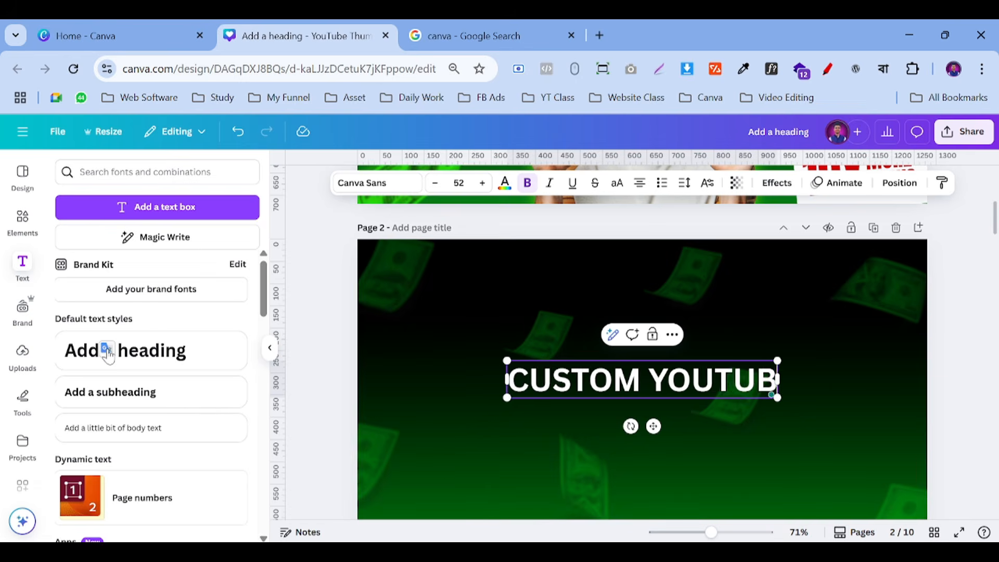
{"action": "type", "text": "E"}
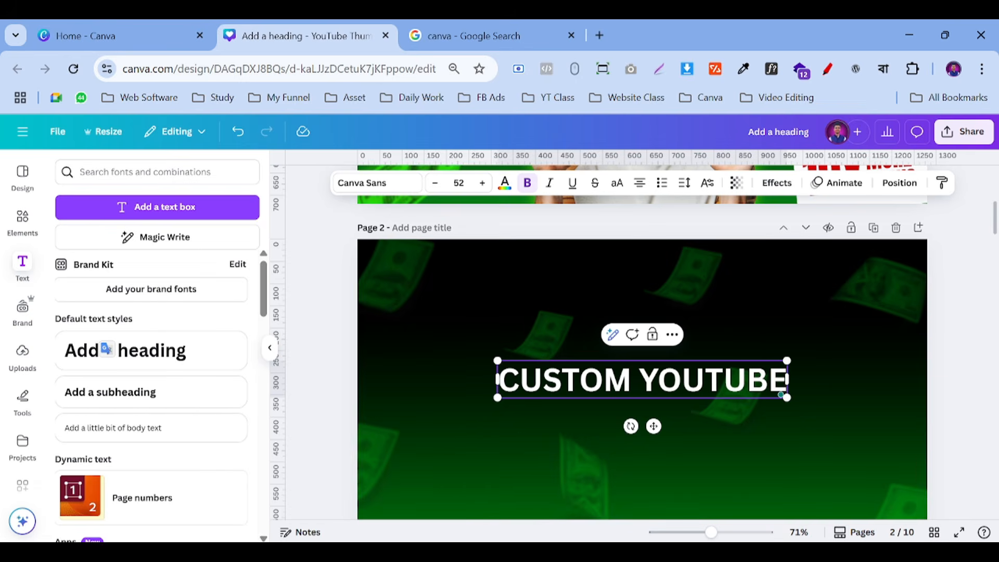
Set the "CUSTOM YOUTUBE" heading in Anton, enlarge it to about size 82.9 and centre it near page 2's upper edge.
{"action": "left_click", "coordinate": [371, 186]}
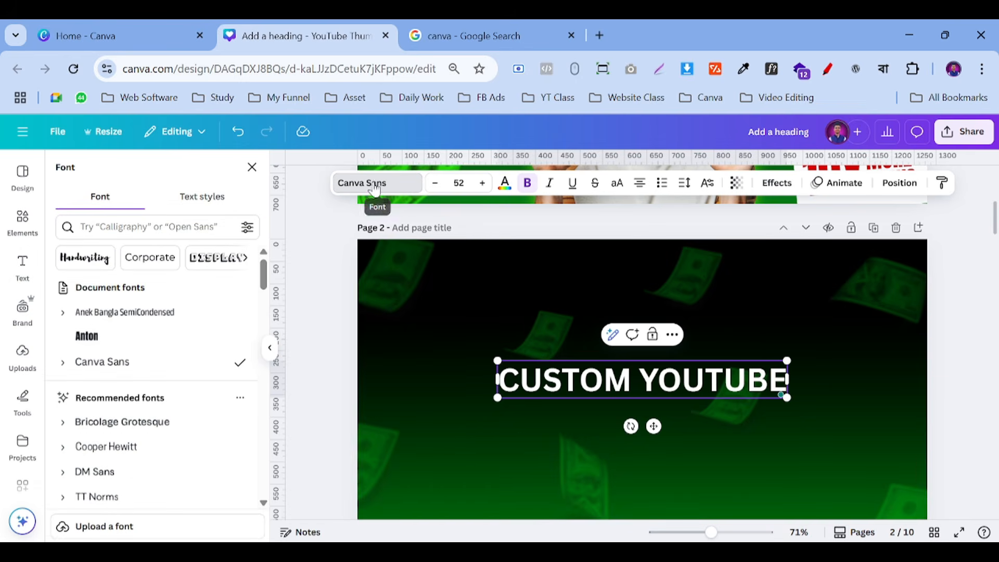
{"action": "left_click", "coordinate": [125, 337]}
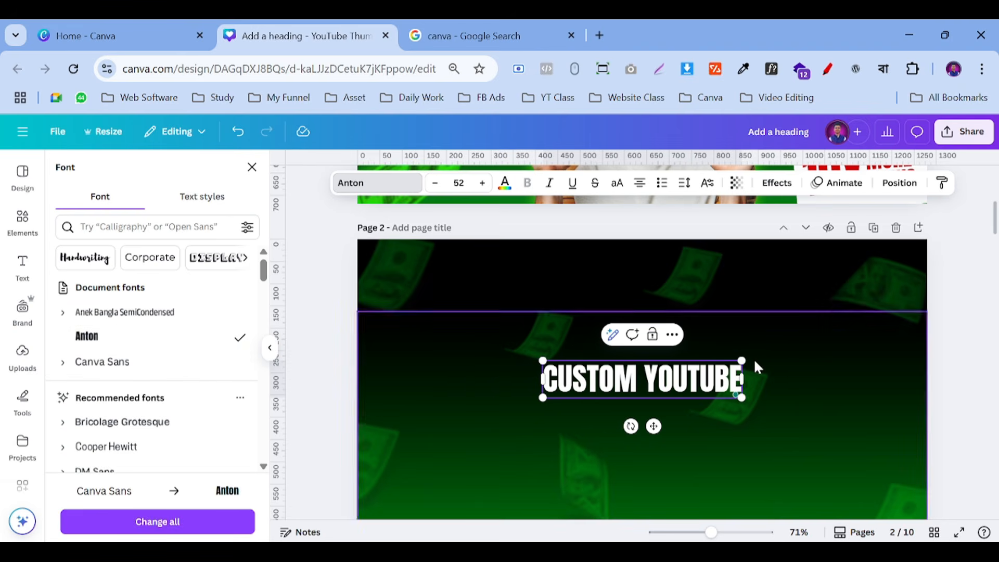
{"action": "left_click_drag", "start_coordinate": [741, 360], "coordinate": [860, 338]}
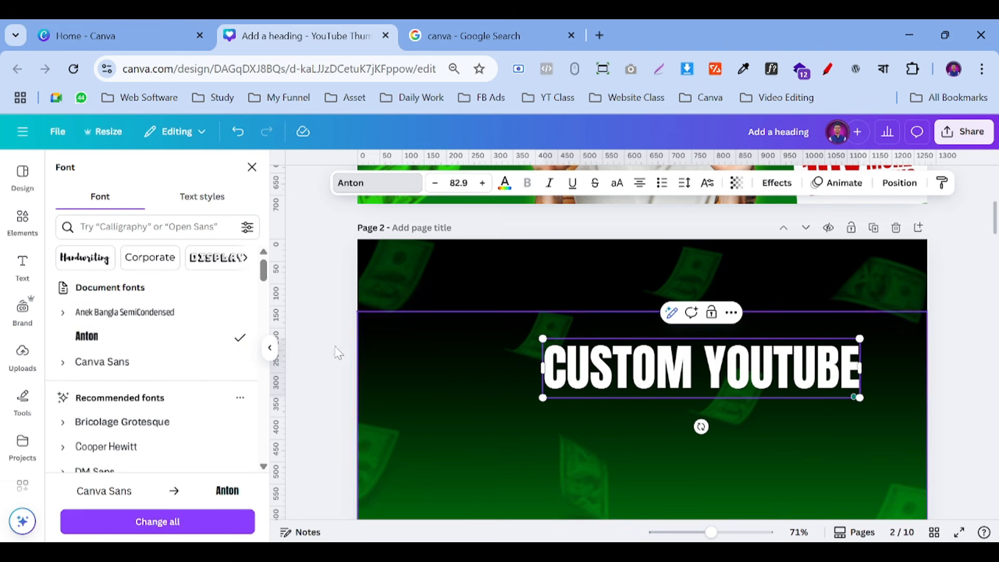
{"action": "left_click_drag", "start_coordinate": [743, 394], "coordinate": [673, 316]}
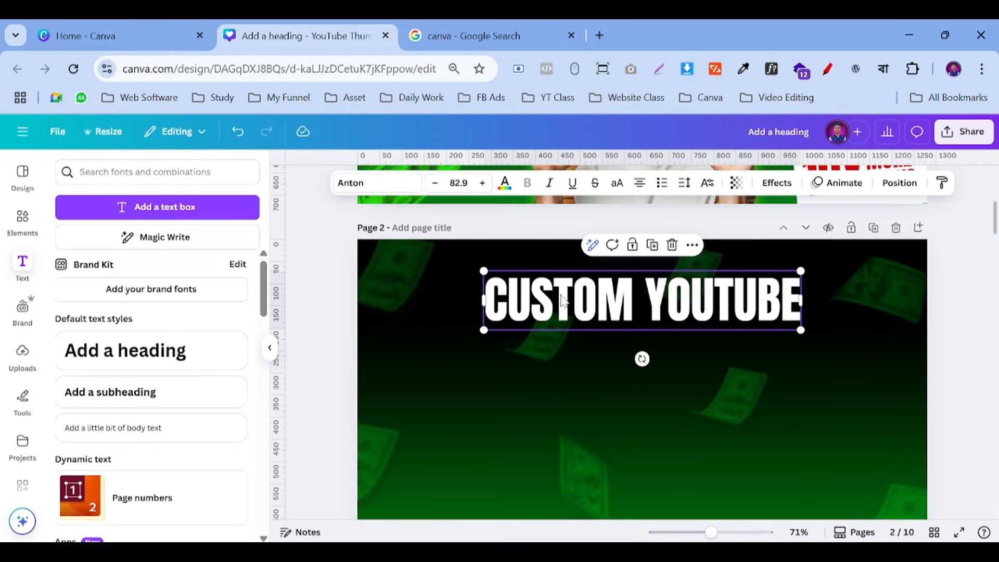
Color the word "YOUTUBE" in page 2's heading red.
{"action": "scroll", "coordinate": [718, 299], "scroll_direction": "up", "scroll_amount": 6}
{"action": "scroll", "coordinate": [697, 282], "scroll_direction": "down", "scroll_amount": 6}
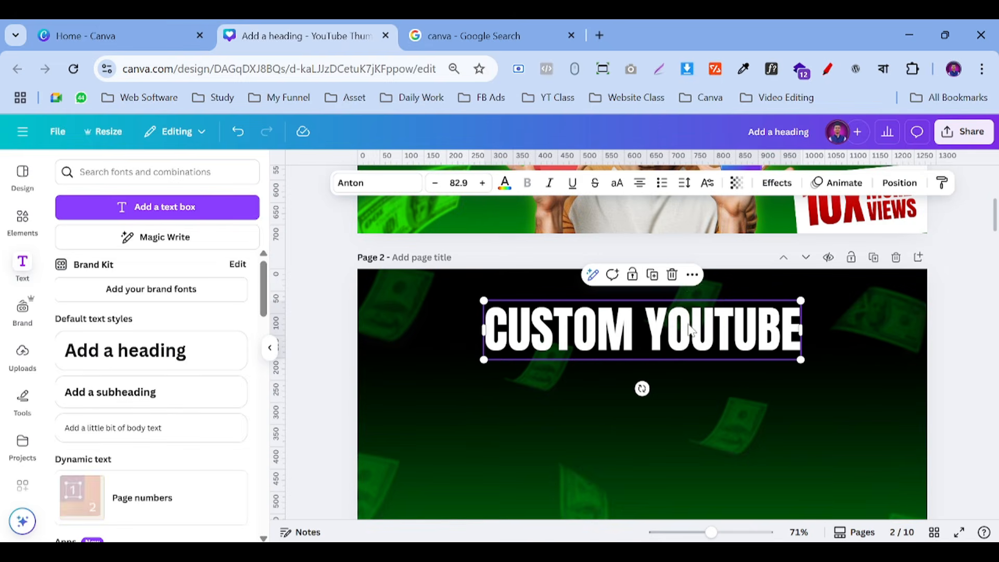
{"action": "left_click", "coordinate": [667, 327]}
{"action": "key", "text": "shift+End"}
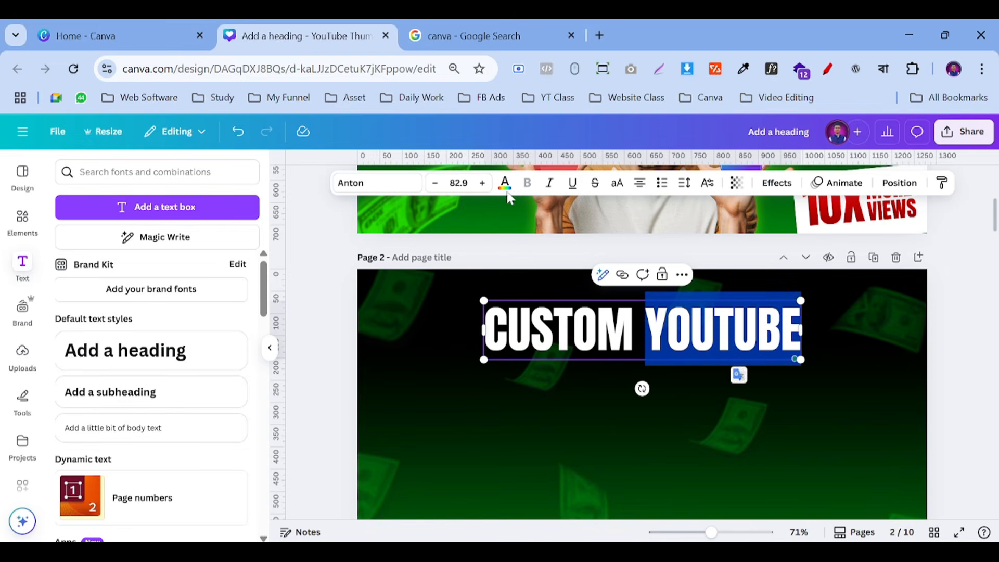
{"action": "left_click", "coordinate": [504, 183]}
{"action": "left_click", "coordinate": [102, 293]}
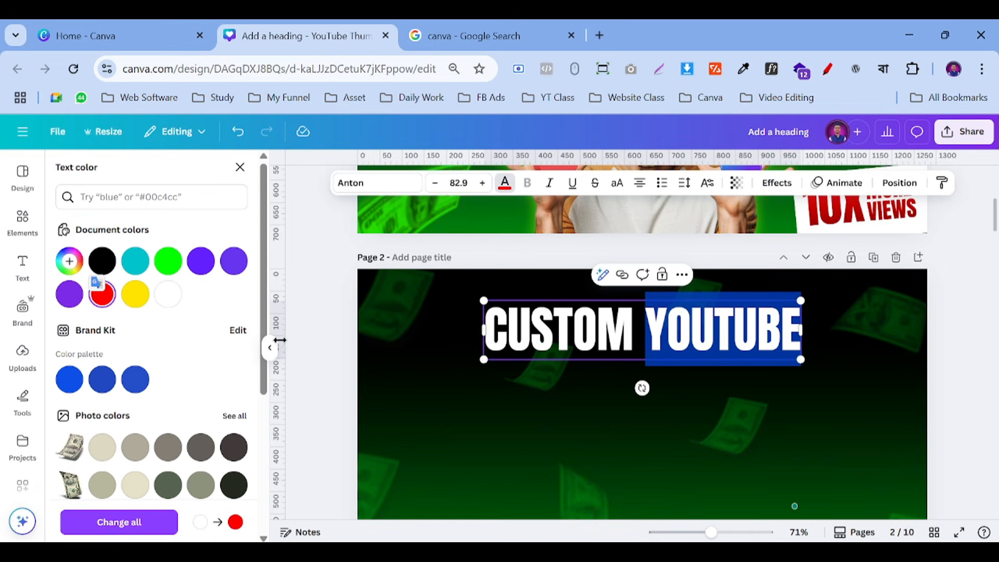
{"action": "left_click", "coordinate": [319, 318]}
{"action": "left_click", "coordinate": [318, 341]}
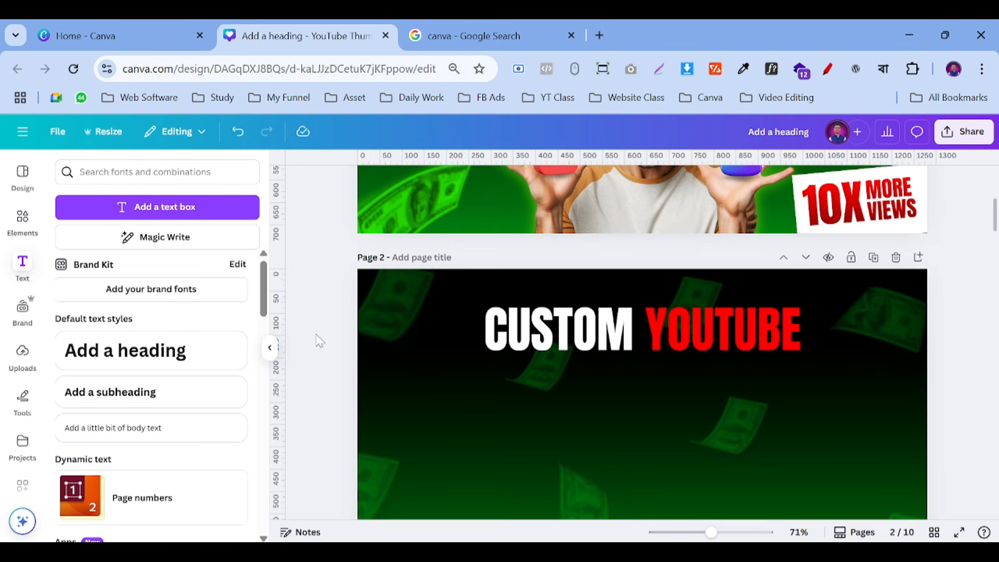
Duplicate the "CUSTOM YOUTUBE" heading below itself and replace the copy's text with "THUMBNAIL".
{"action": "scroll", "coordinate": [415, 383], "scroll_direction": "up", "scroll_amount": 4}
{"action": "scroll", "coordinate": [593, 310], "scroll_direction": "down", "scroll_amount": 5}
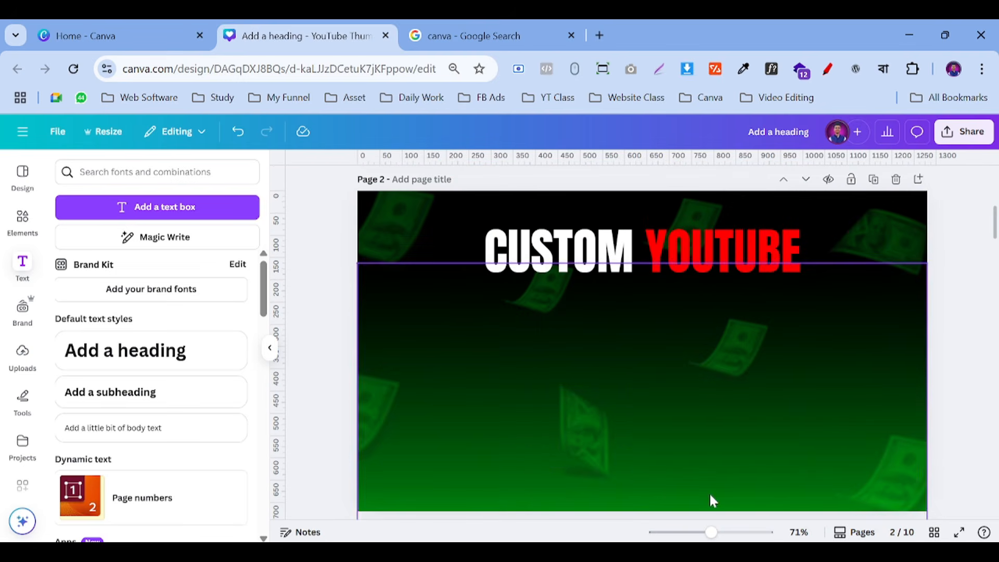
{"action": "left_click", "coordinate": [627, 239]}
{"action": "left_click", "coordinate": [652, 202]}
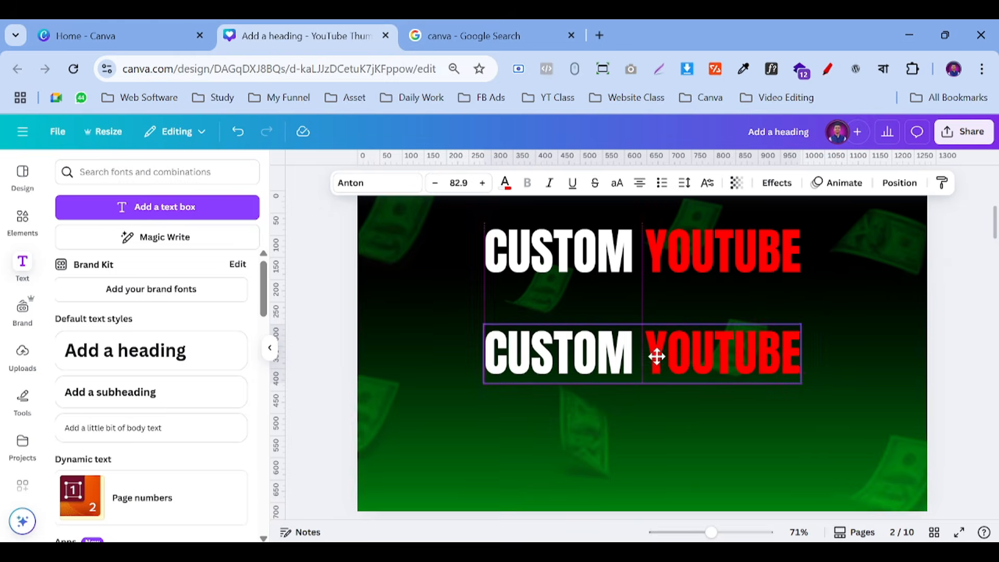
{"action": "double_click", "coordinate": [653, 355]}
{"action": "type", "text": "THUMN"}
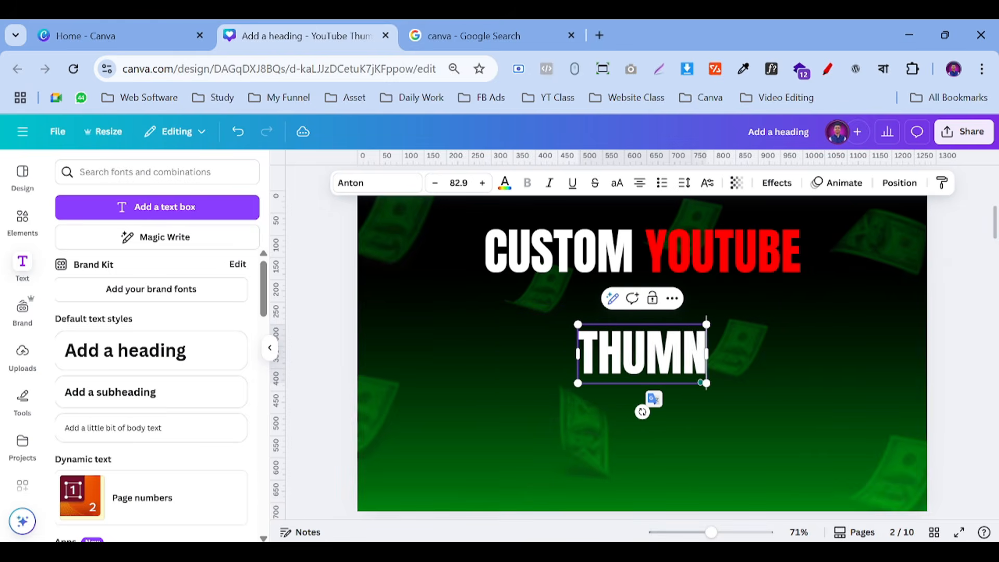
{"action": "key", "text": "BackSpace"}
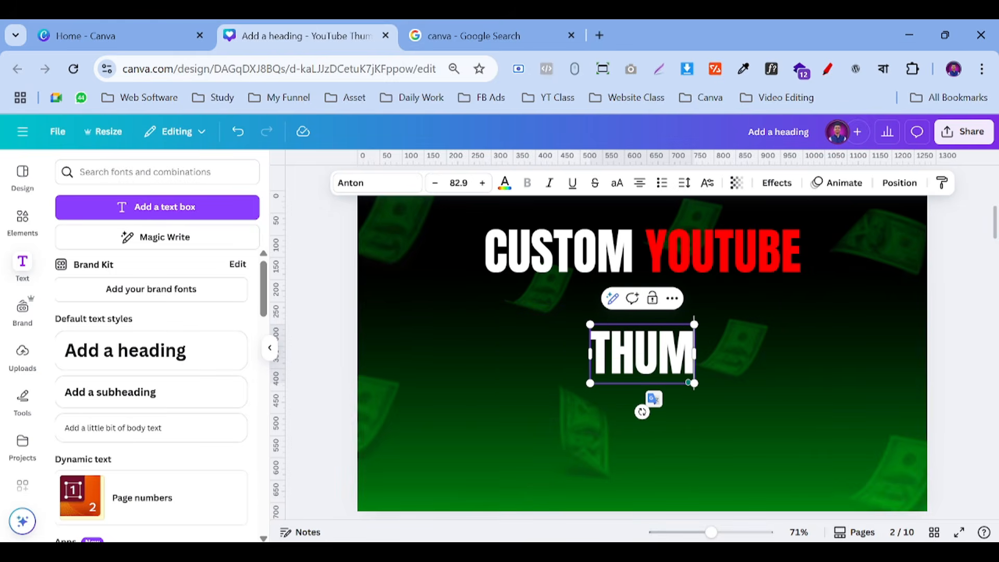
{"action": "type", "text": "V"}
{"action": "key", "text": "BackSpace"}
{"action": "type", "text": "BNAIL"}
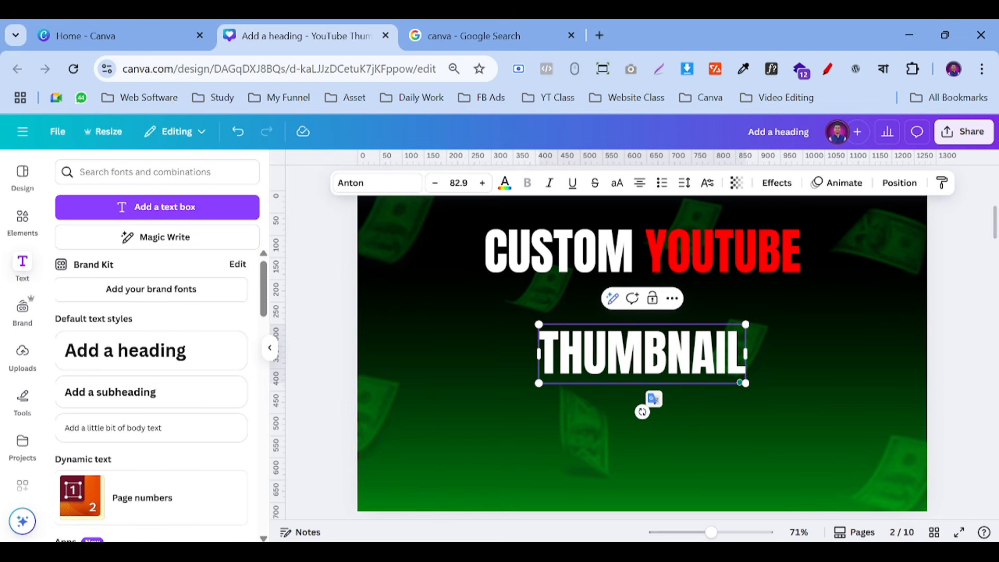
Enlarge the "THUMBNAIL" text to about size 183 and centre it directly beneath the "CUSTOM YOUTUBE" heading.
{"action": "left_click_drag", "start_coordinate": [763, 326], "coordinate": [926, 280]}
{"action": "left_click_drag", "start_coordinate": [538, 383], "coordinate": [453, 405]}
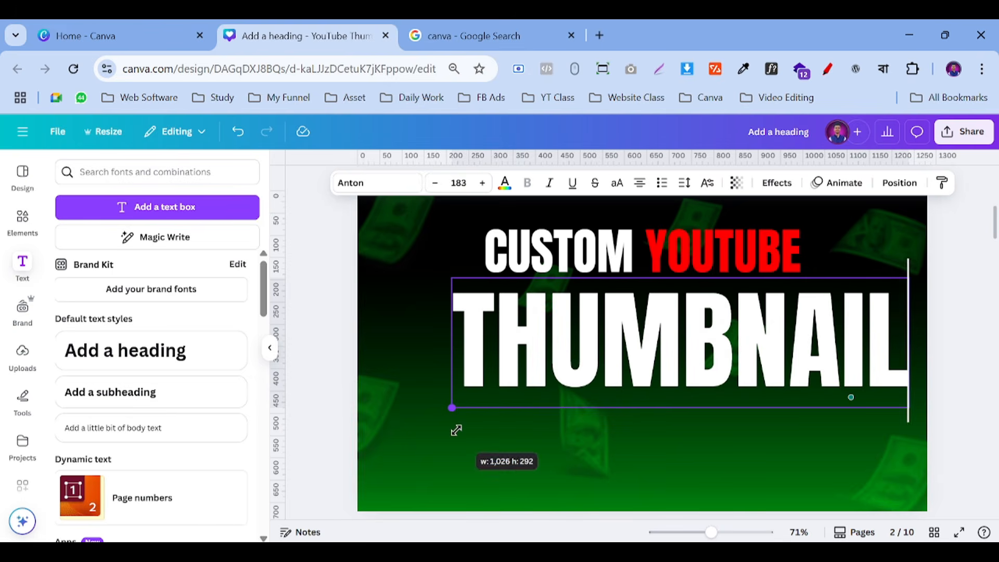
{"action": "left_click", "coordinate": [965, 319]}
{"action": "mouse_move", "coordinate": [702, 386]}
{"action": "left_mouse_down"}
{"action": "mouse_move", "coordinate": [691, 394]}
{"action": "mouse_move", "coordinate": [718, 388]}
{"action": "mouse_move", "coordinate": [687, 376]}
{"action": "left_mouse_up"}
{"action": "scroll", "coordinate": [364, 311], "scroll_direction": "up", "scroll_amount": 5}
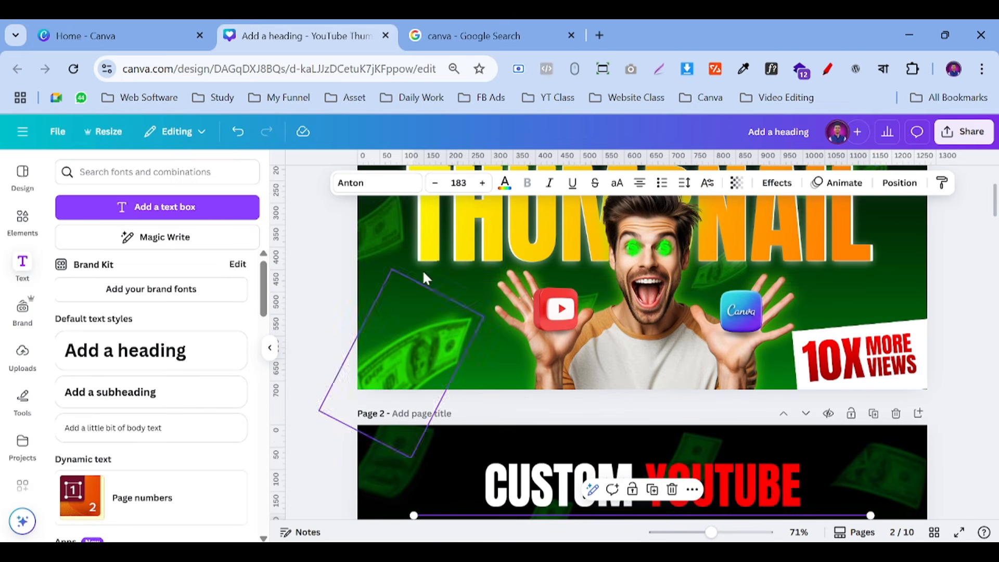
{"action": "scroll", "coordinate": [492, 287], "scroll_direction": "up", "scroll_amount": 2}
{"action": "scroll", "coordinate": [491, 287], "scroll_direction": "down", "scroll_amount": 8}
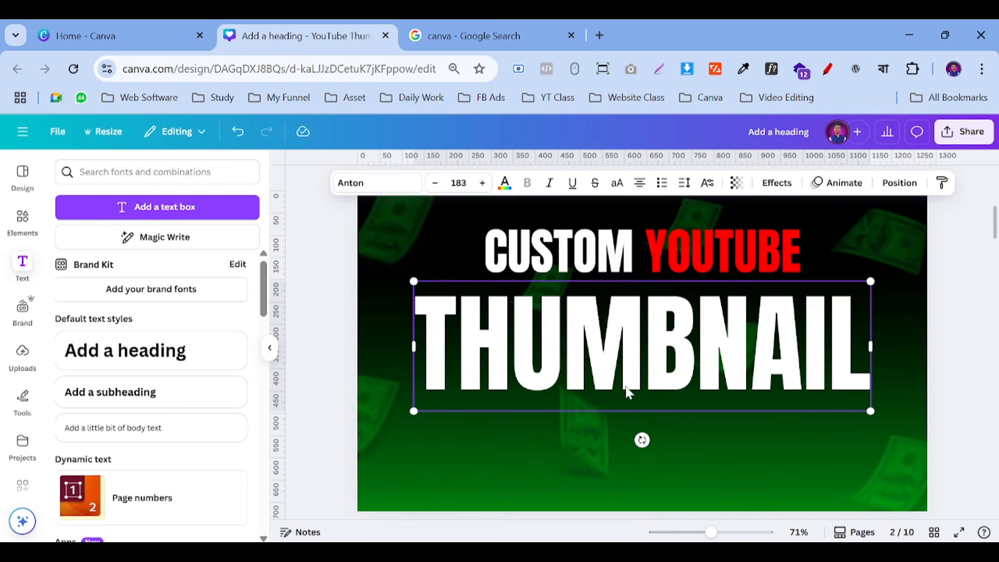
Copy the word "THUMBNAIL" from page 2, then find and open the TypeGradient app.
{"action": "double_click", "coordinate": [628, 390]}
{"action": "key", "text": "ctrl+c"}
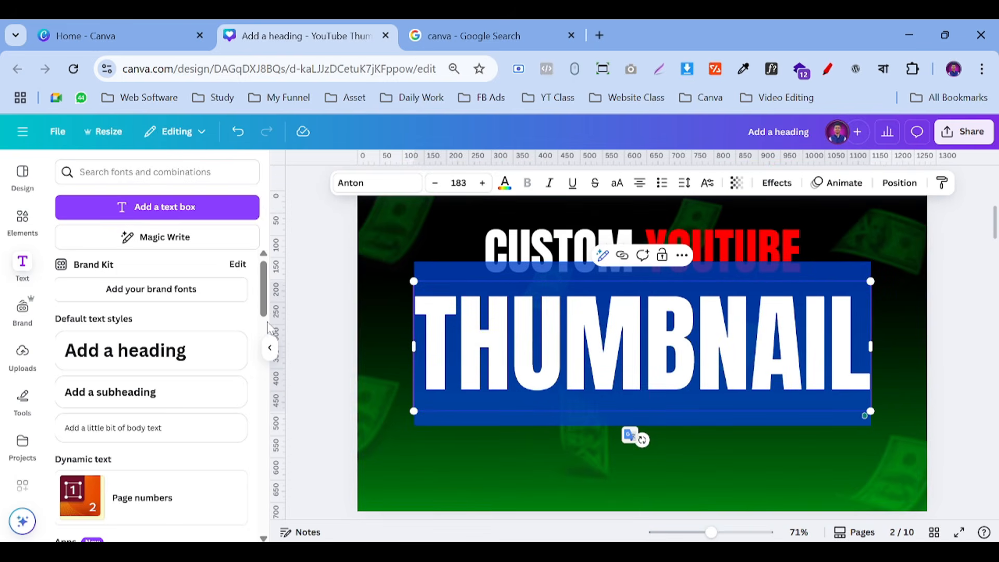
{"action": "left_click", "coordinate": [323, 315]}
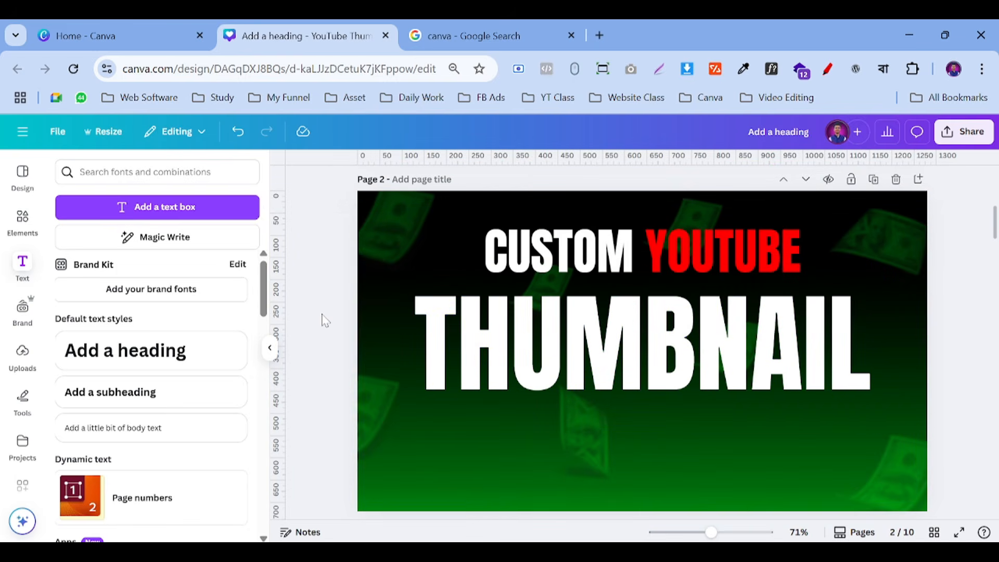
{"action": "scroll", "coordinate": [26, 302], "scroll_direction": "down", "scroll_amount": 3}
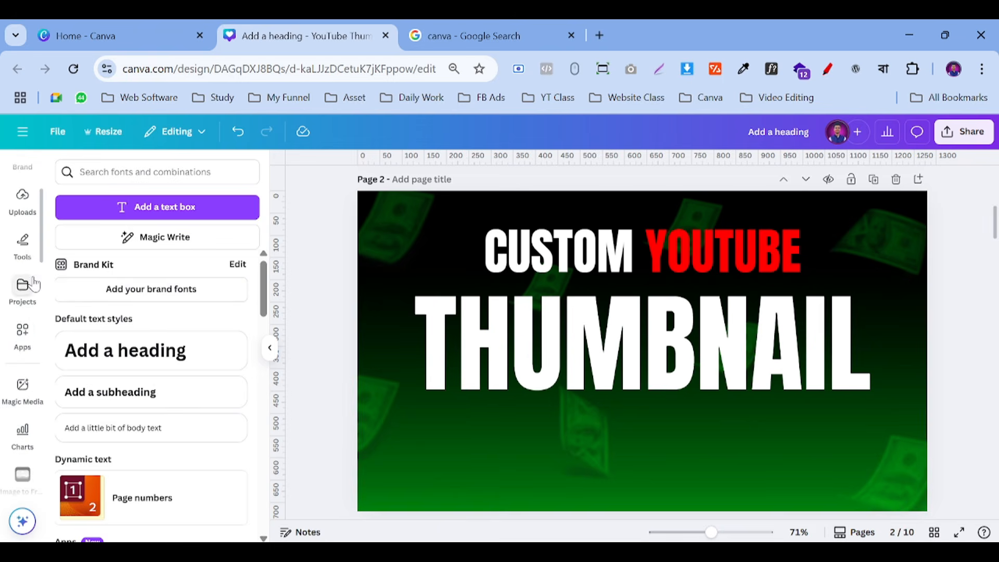
{"action": "left_click", "coordinate": [22, 338]}
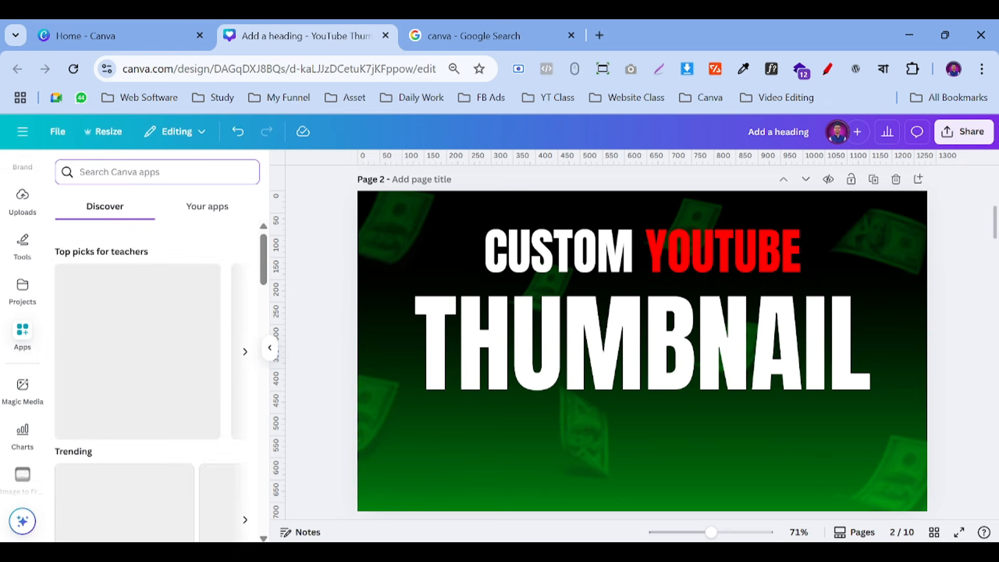
{"action": "type", "text": "type"}
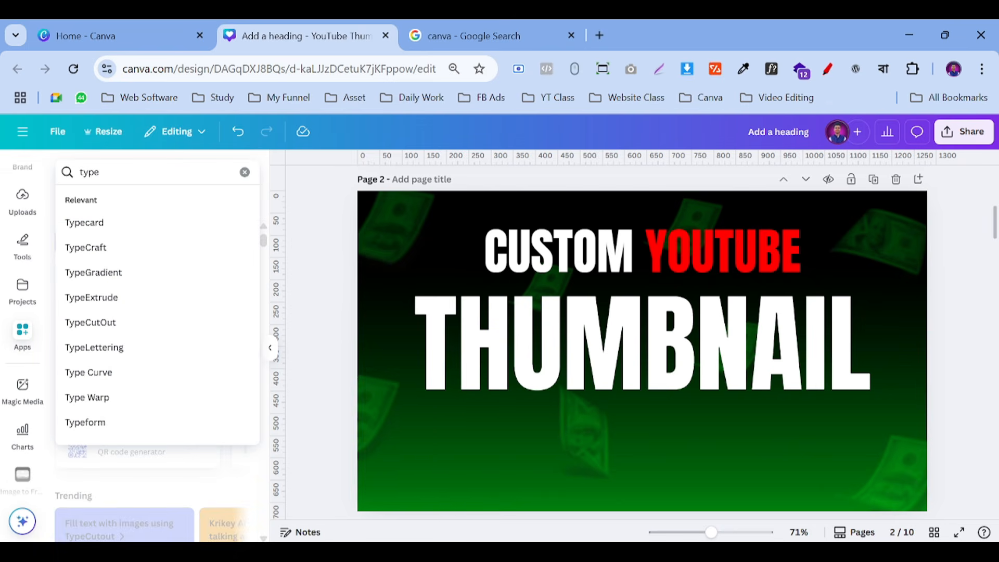
{"action": "left_click", "coordinate": [122, 279]}
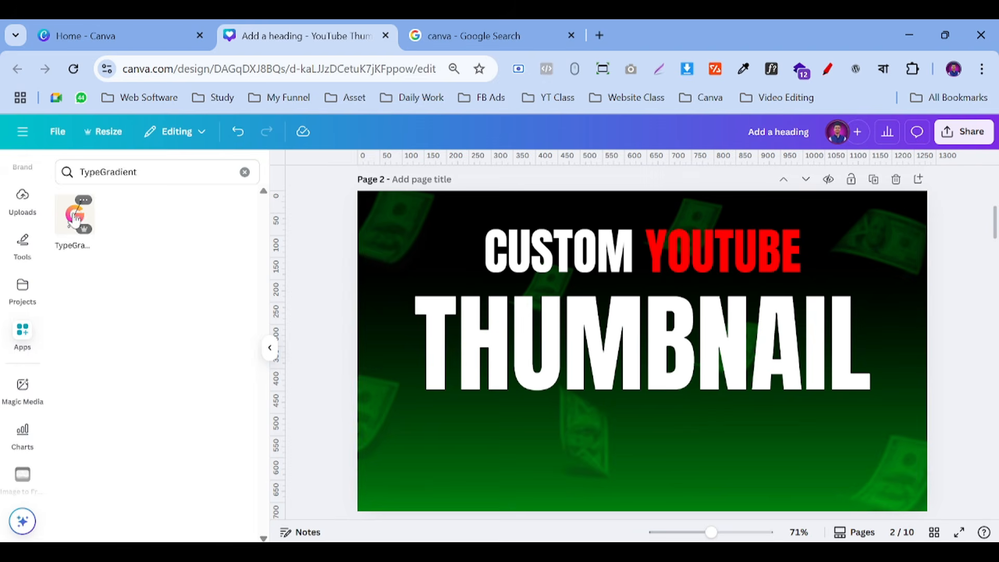
{"action": "left_click", "coordinate": [74, 216]}
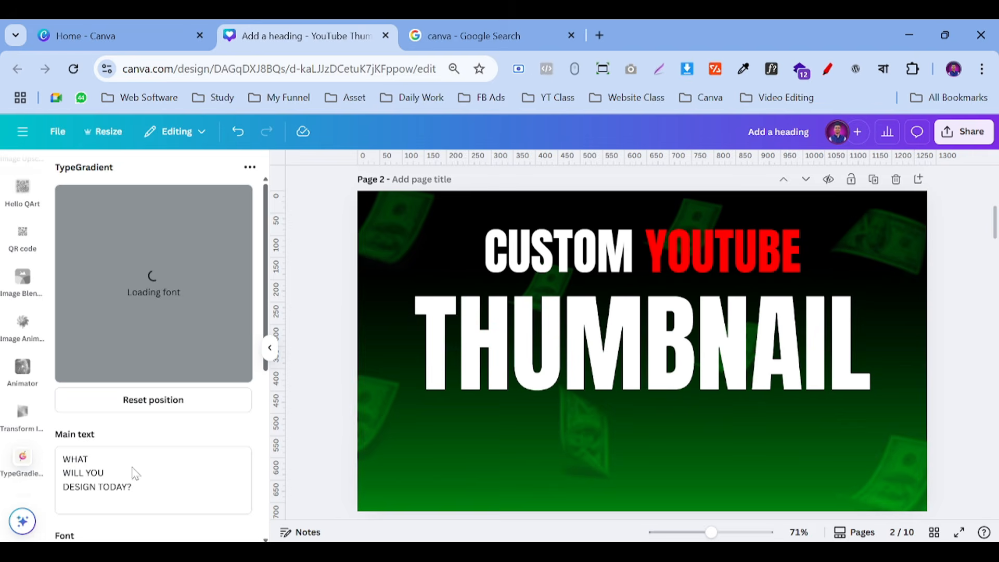
Replace the sample main text in TypeGradient with the copied word "THUMBNAIL".
{"action": "left_click_drag", "start_coordinate": [132, 487], "coordinate": [54, 475]}
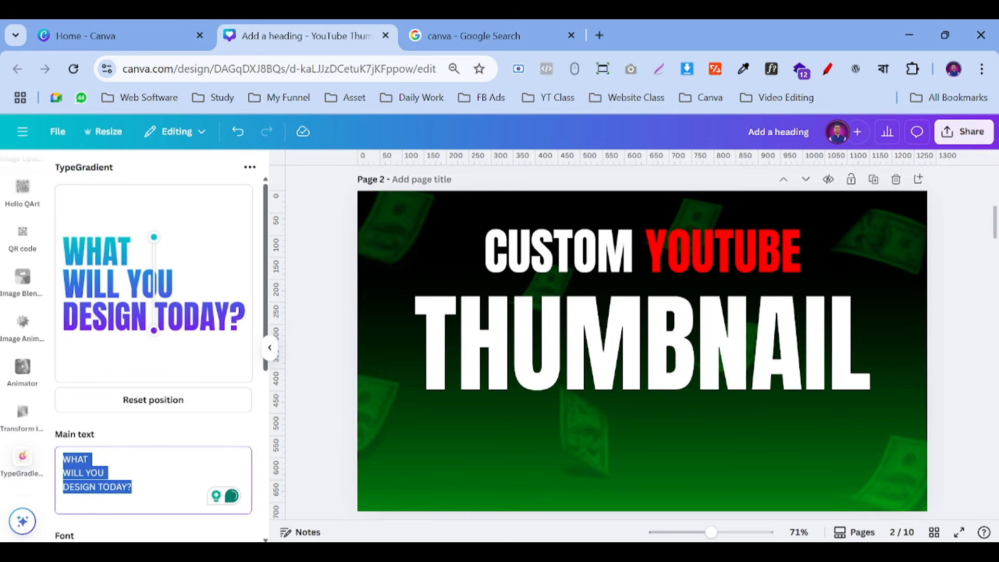
{"action": "key", "text": "ctrl+v"}
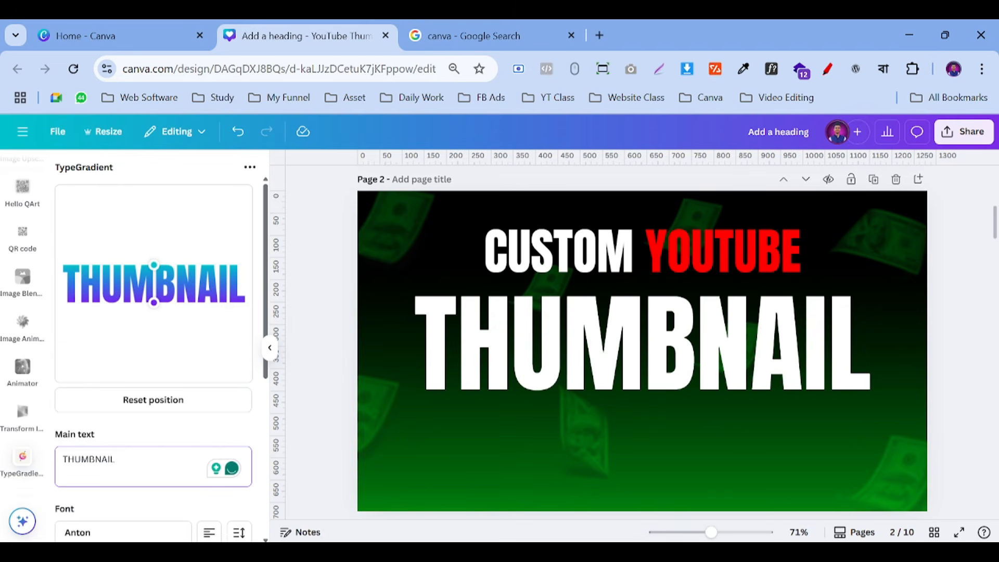
{"action": "scroll", "coordinate": [116, 359], "scroll_direction": "down", "scroll_amount": 3}
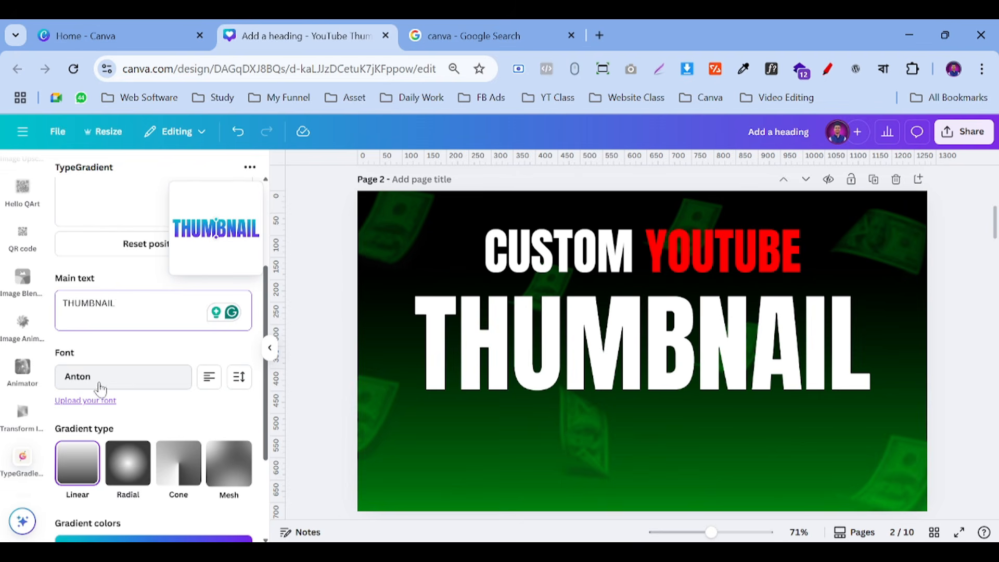
Delete the middle blue colour stop from the "THUMBNAIL" text gradient in TypeGradient.
{"action": "scroll", "coordinate": [151, 411], "scroll_direction": "down", "scroll_amount": 4}
{"action": "left_click", "coordinate": [154, 406]}
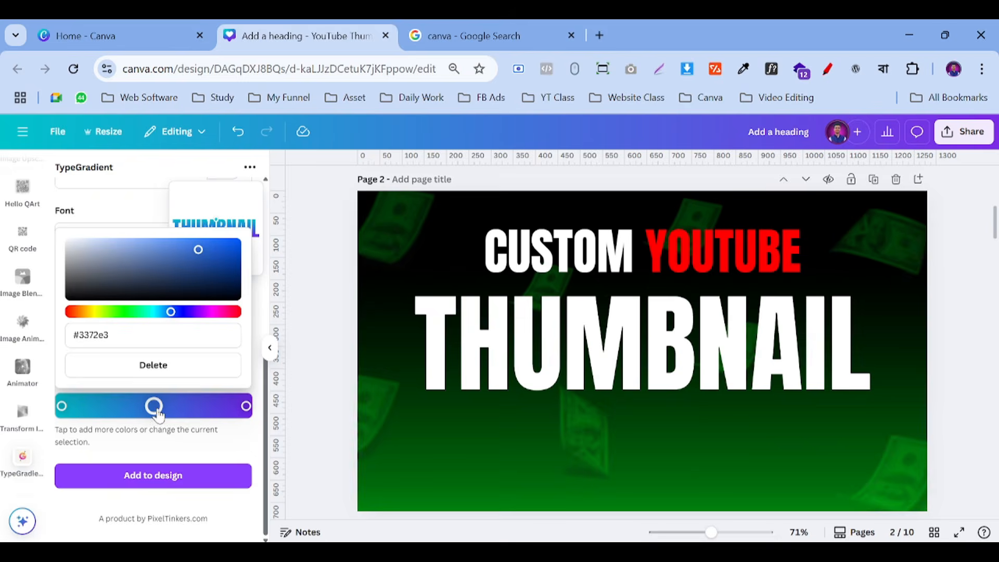
{"action": "left_click", "coordinate": [155, 382]}
Change the gradient's first colour stop to bright yellow, #ffd600.
{"action": "left_click", "coordinate": [62, 407]}
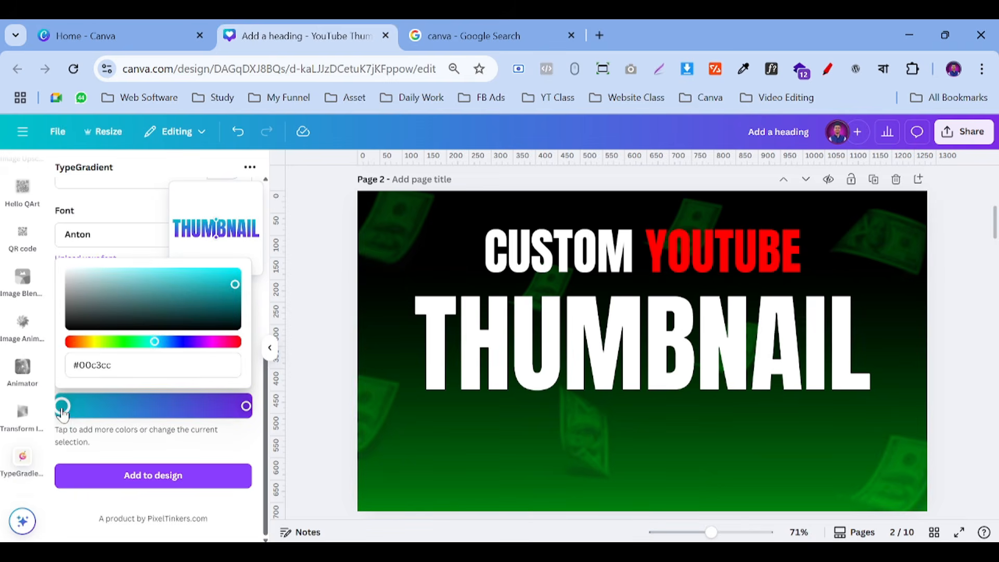
{"action": "left_click", "coordinate": [89, 342]}
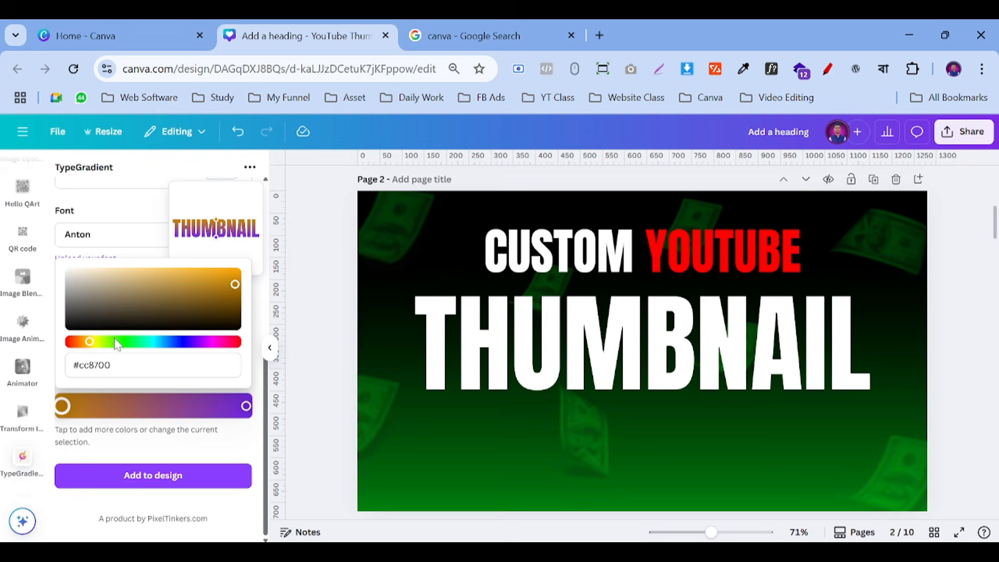
{"action": "left_click", "coordinate": [236, 274]}
{"action": "left_click", "coordinate": [257, 301]}
{"action": "left_click", "coordinate": [62, 406]}
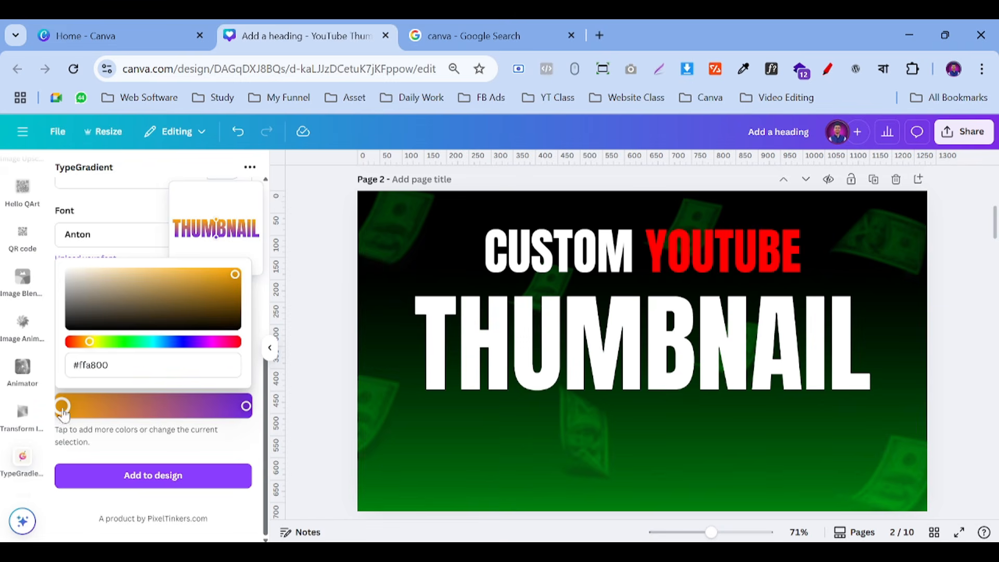
{"action": "left_click", "coordinate": [94, 341]}
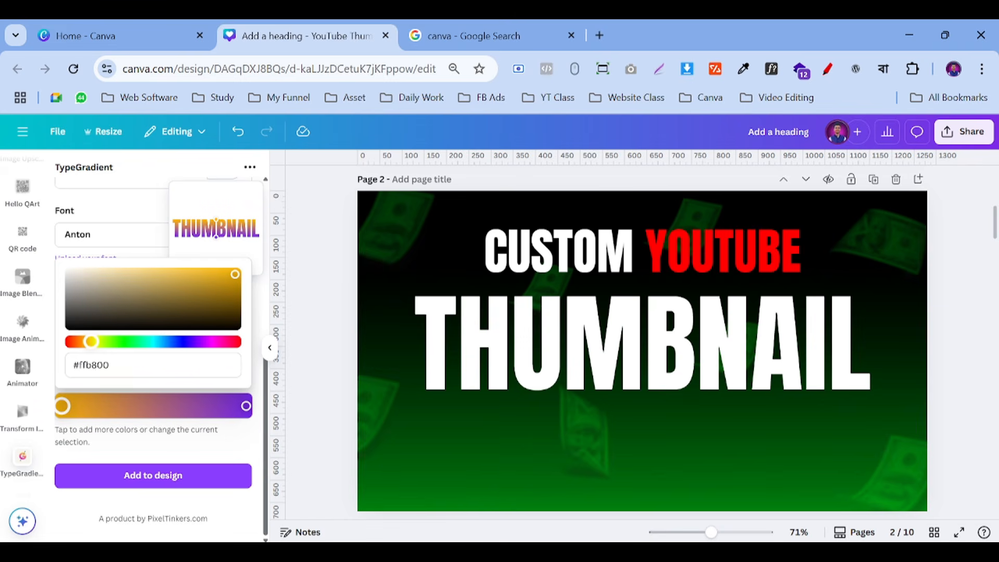
{"action": "left_click", "coordinate": [234, 273]}
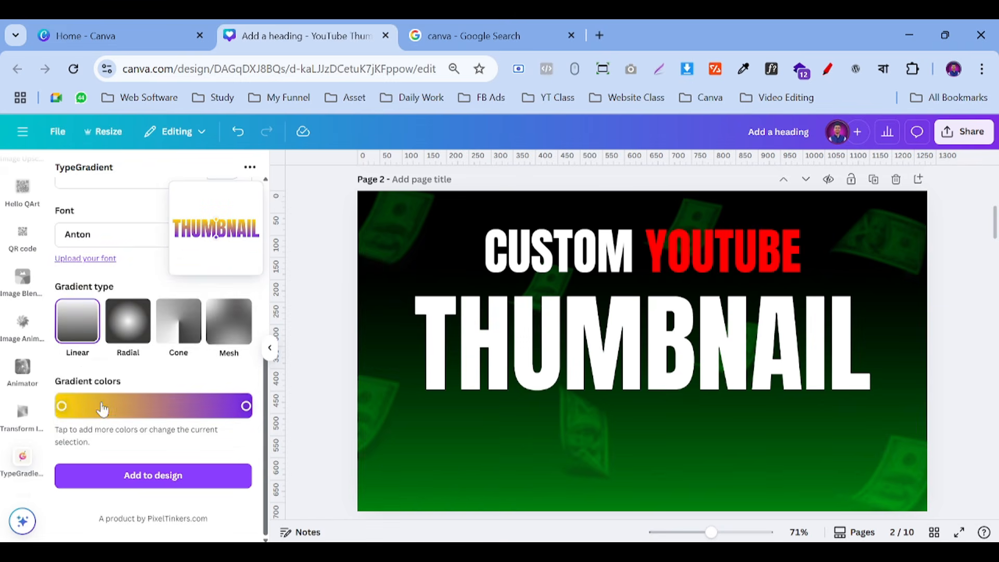
{"action": "left_click", "coordinate": [62, 406]}
{"action": "left_click_drag", "start_coordinate": [94, 342], "coordinate": [94, 341]}
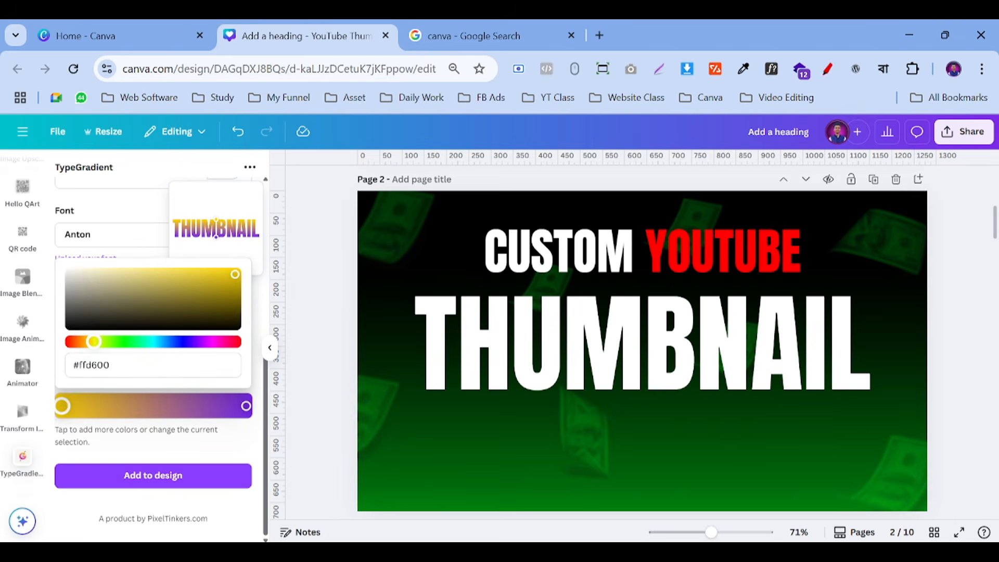
Change the gradient's last colour stop to bright red, #ff0f00.
{"action": "left_click", "coordinate": [245, 406]}
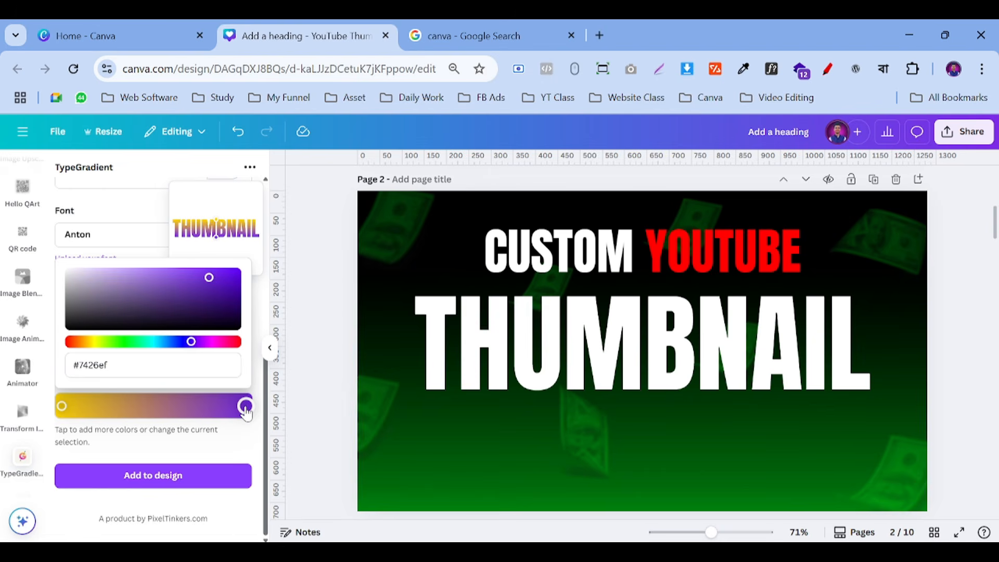
{"action": "left_click", "coordinate": [74, 343]}
{"action": "left_click_drag", "start_coordinate": [213, 281], "coordinate": [235, 275]}
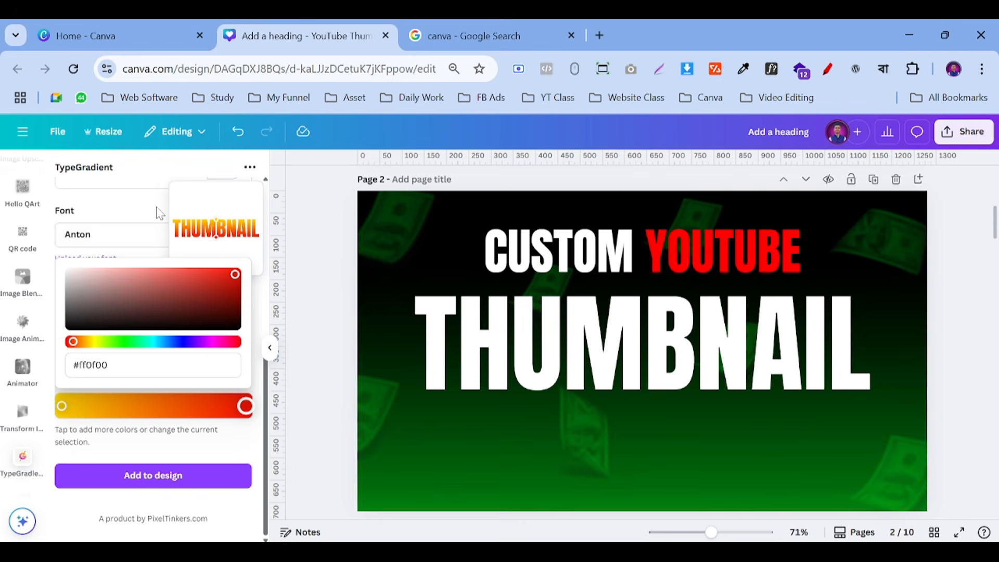
{"action": "left_click", "coordinate": [177, 240]}
Reposition the gradient's start and end points so it runs horizontally from the first letter T to the final L.
{"action": "scroll", "coordinate": [127, 265], "scroll_direction": "up", "scroll_amount": 3}
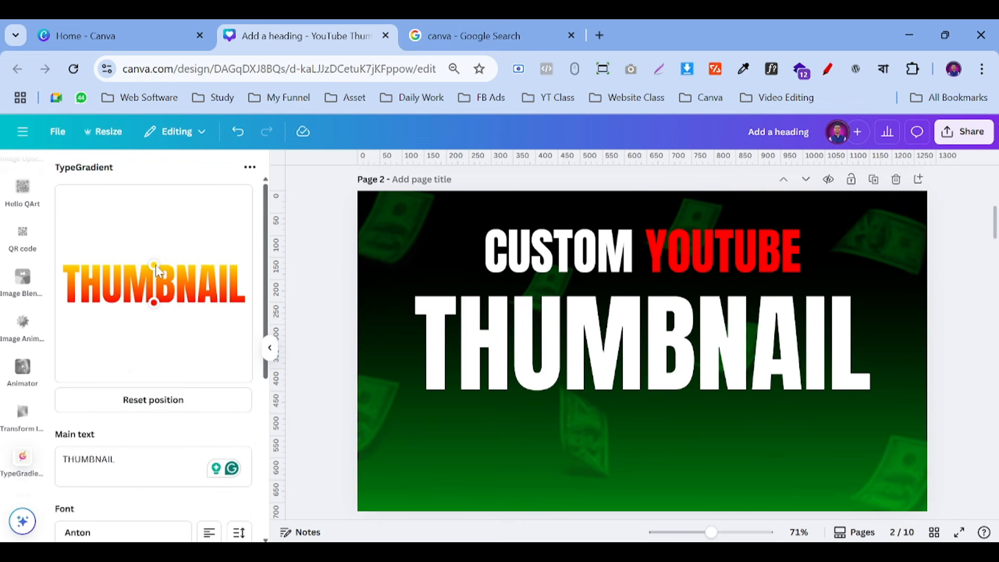
{"action": "left_click_drag", "start_coordinate": [155, 266], "coordinate": [74, 285]}
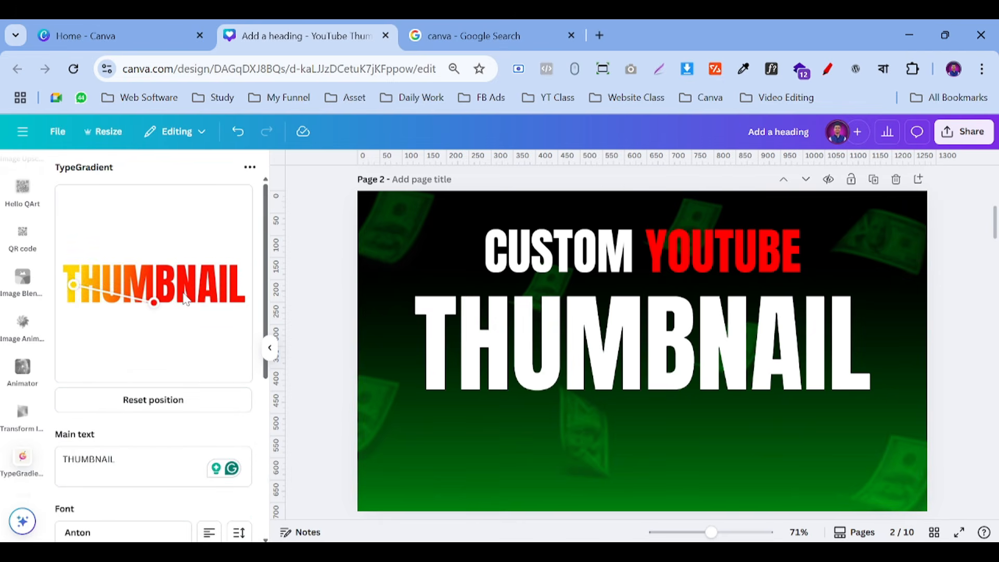
{"action": "left_click_drag", "start_coordinate": [155, 303], "coordinate": [243, 292]}
Add the gradient "THUMBNAIL" to page 2 and enlarge it to cover the white word.
{"action": "scroll", "coordinate": [158, 298], "scroll_direction": "down", "scroll_amount": 5}
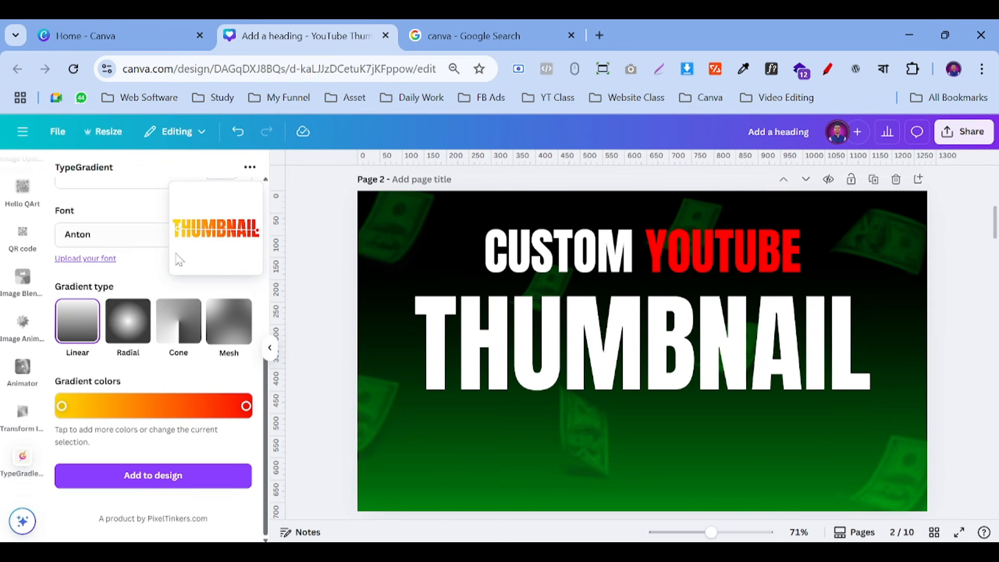
{"action": "scroll", "coordinate": [178, 259], "scroll_direction": "up", "scroll_amount": 3}
{"action": "scroll", "coordinate": [156, 364], "scroll_direction": "down", "scroll_amount": 3}
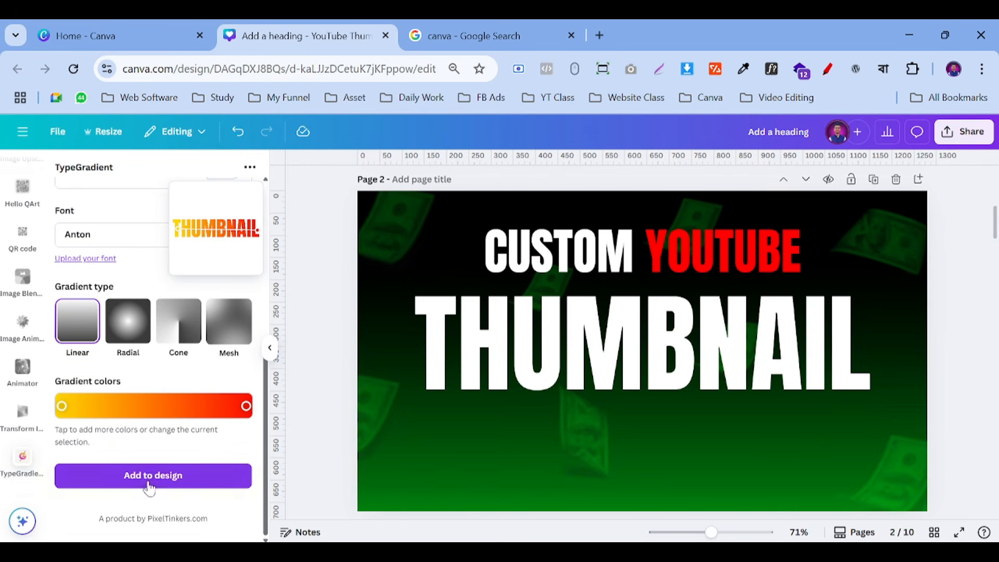
{"action": "left_click", "coordinate": [151, 475]}
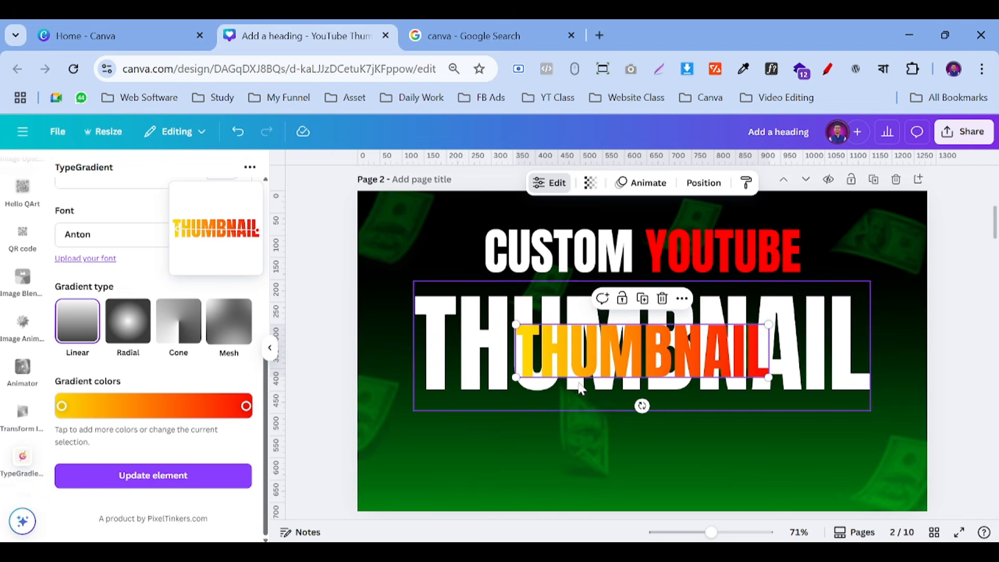
{"action": "left_click_drag", "start_coordinate": [573, 367], "coordinate": [665, 339]}
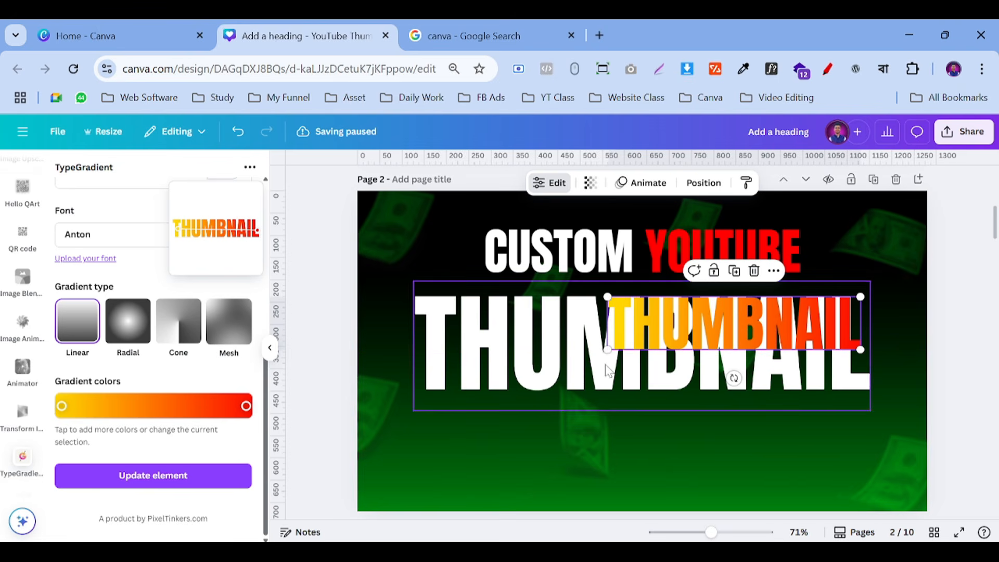
{"action": "left_click_drag", "start_coordinate": [606, 349], "coordinate": [412, 395]}
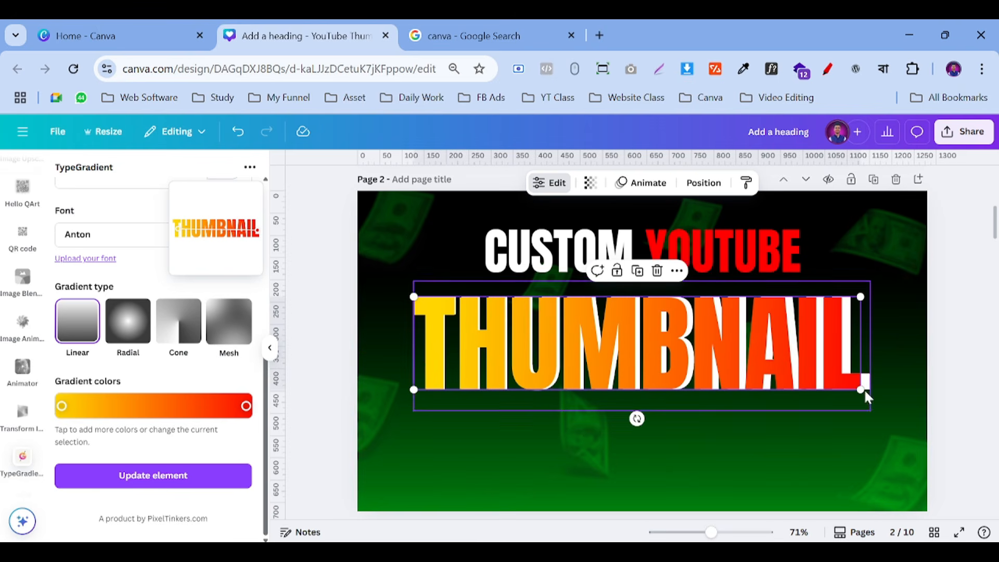
{"action": "left_click_drag", "start_coordinate": [861, 389], "coordinate": [870, 392]}
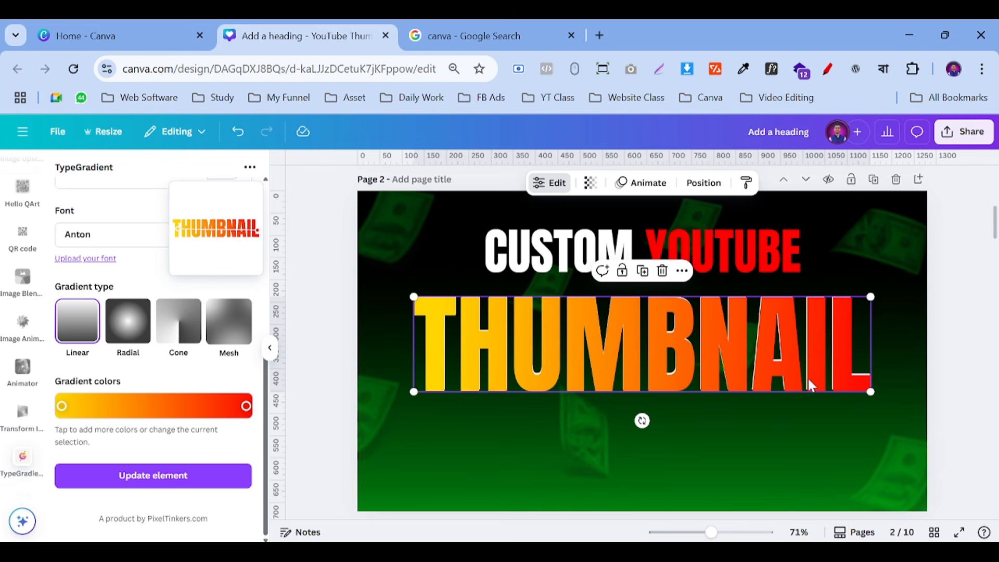
Nudge the gradient "THUMBNAIL" into close alignment with the white text beneath it, then deselect it.
{"action": "key", "text": "Escape"}
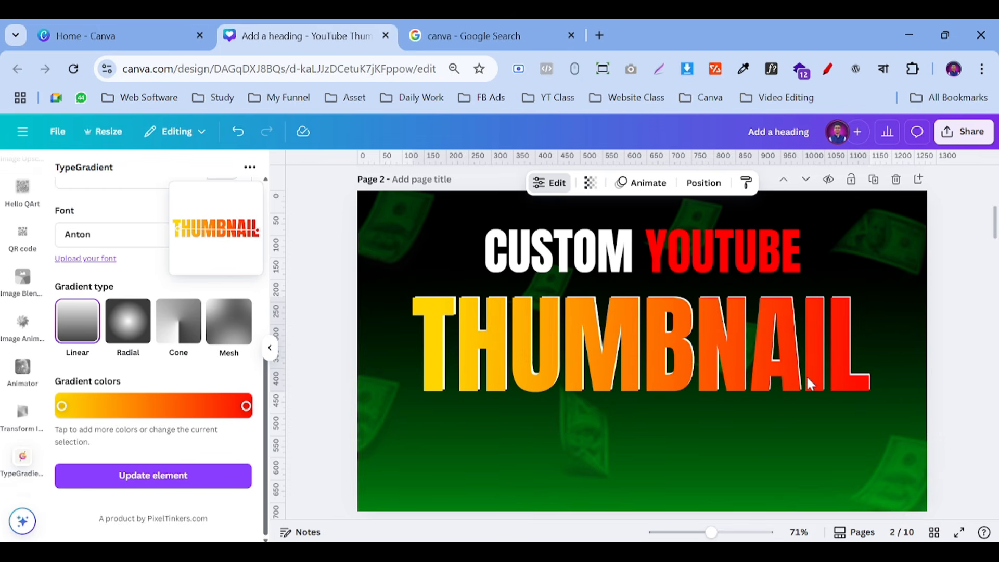
{"action": "key", "text": "Right"}
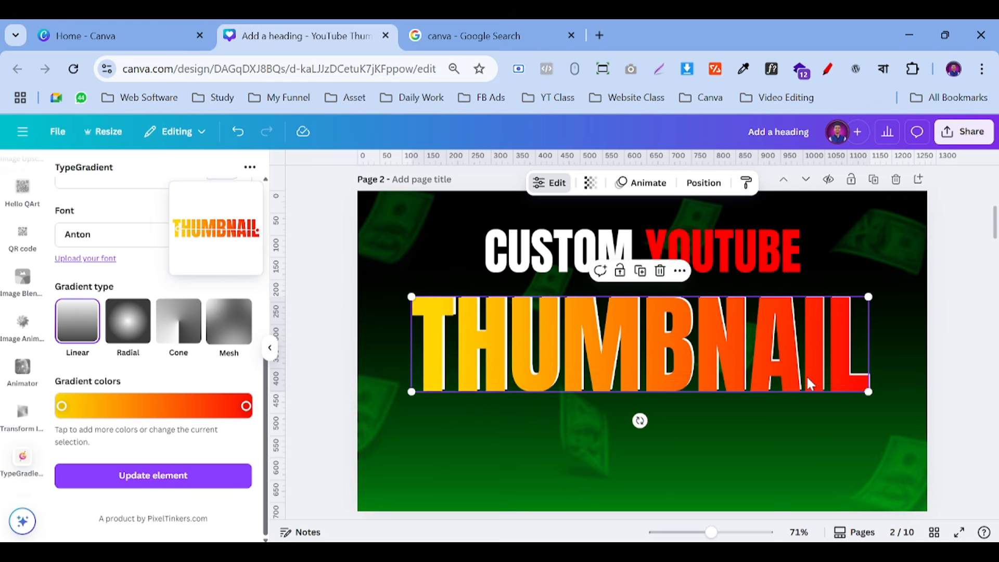
{"action": "key", "text": "Right"}
{"action": "key", "text": "Right"}
{"action": "key", "text": "Right"}
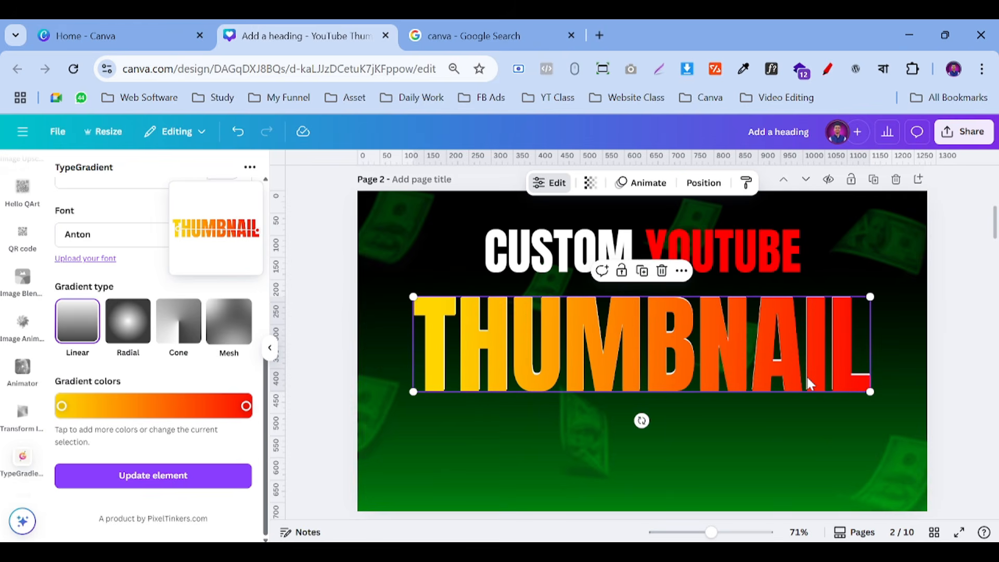
{"action": "key", "text": "Right"}
{"action": "key", "text": "Up"}
{"action": "key", "text": "Up"}
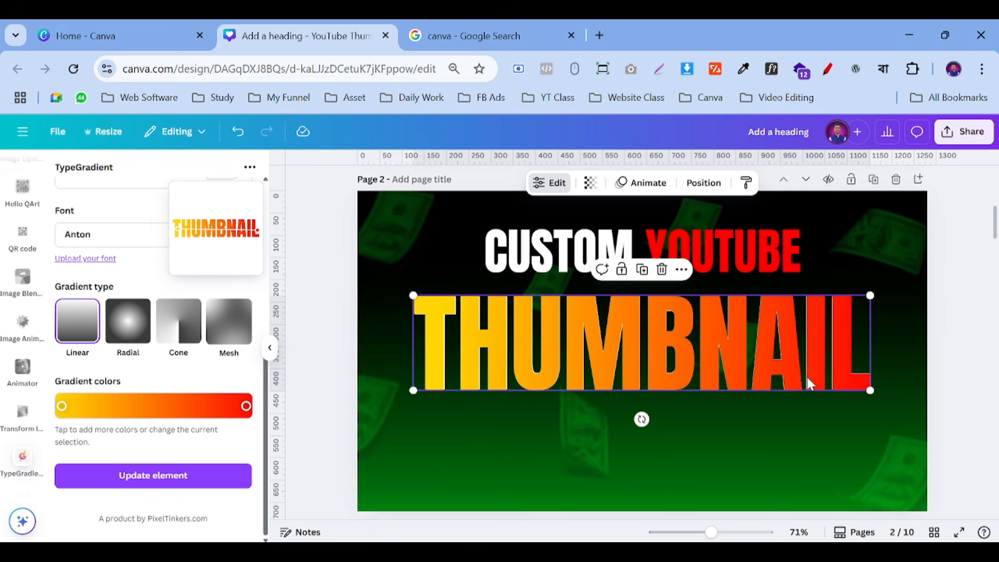
{"action": "key", "text": "Up"}
{"action": "key", "text": "Up"}
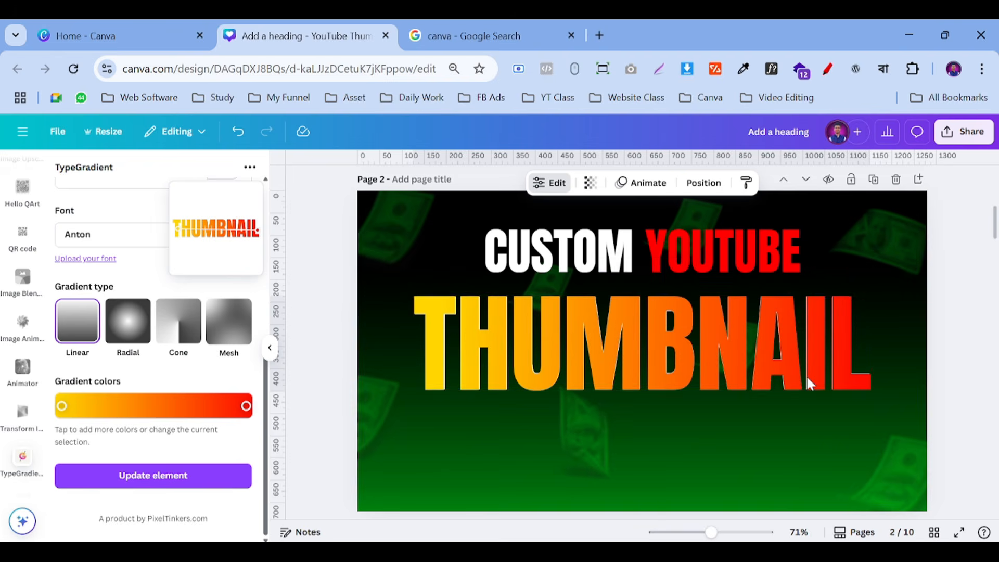
{"action": "key", "text": "Left"}
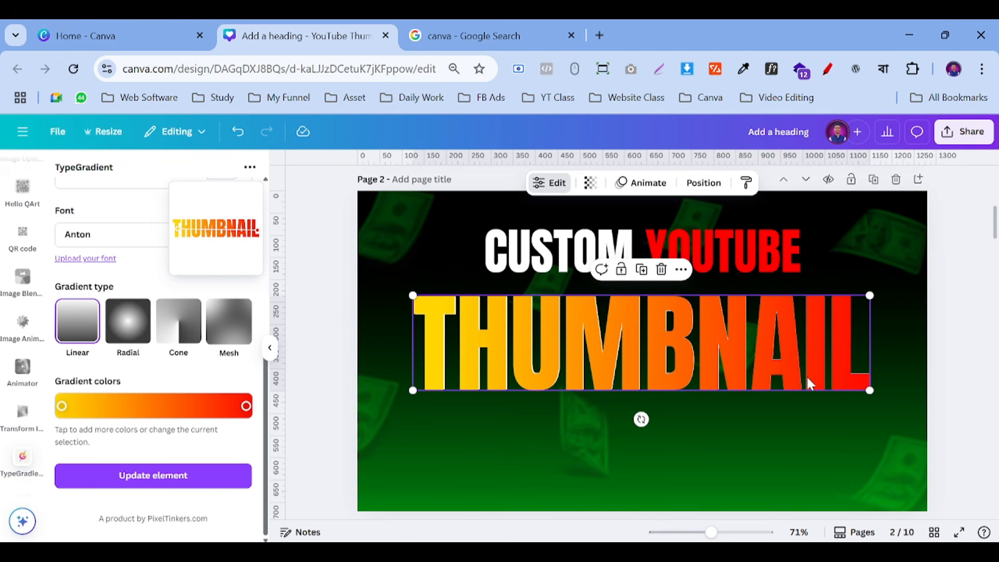
{"action": "left_click", "coordinate": [974, 311]}
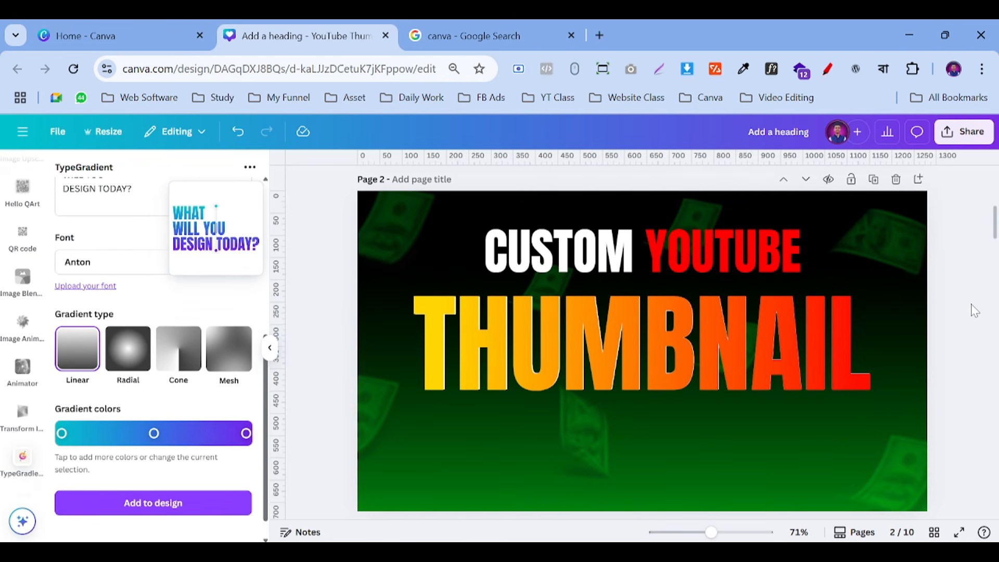
Compare the gradient word with page 1, then change its end colour to orange-red #ff3d00 and update the element.
{"action": "scroll", "coordinate": [974, 311], "scroll_direction": "up", "scroll_amount": 5}
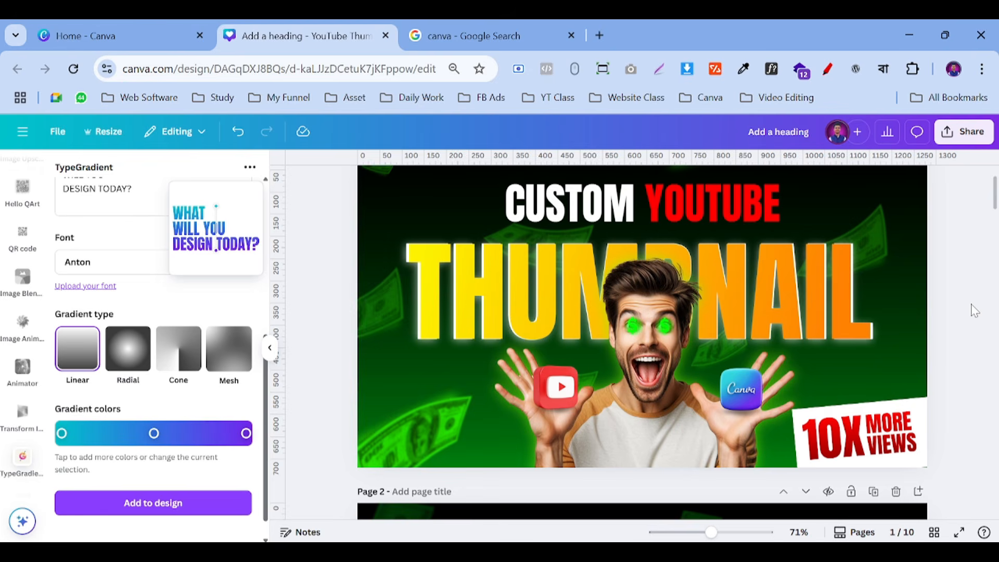
{"action": "scroll", "coordinate": [452, 287], "scroll_direction": "down", "scroll_amount": 2}
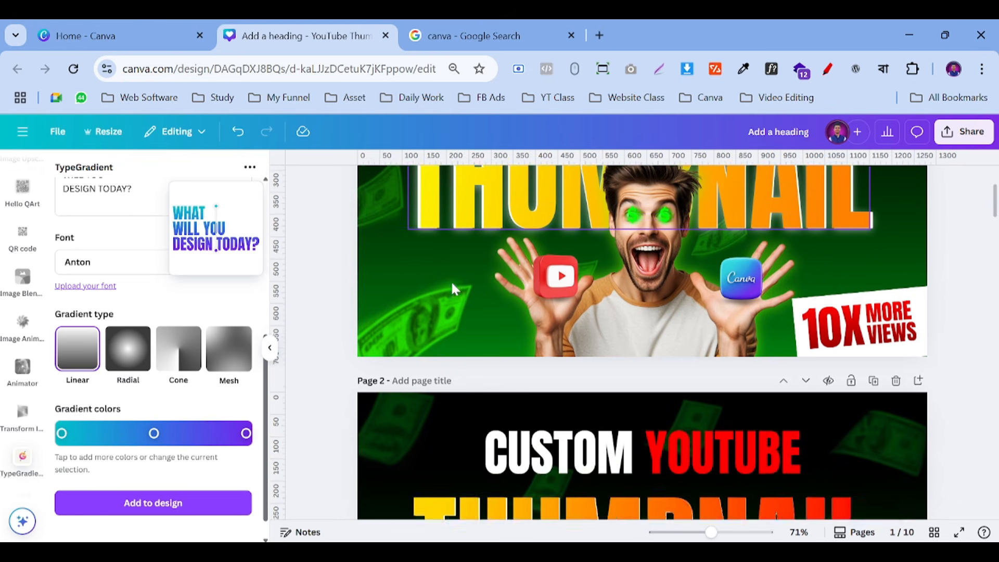
{"action": "scroll", "coordinate": [451, 288], "scroll_direction": "down", "scroll_amount": 4}
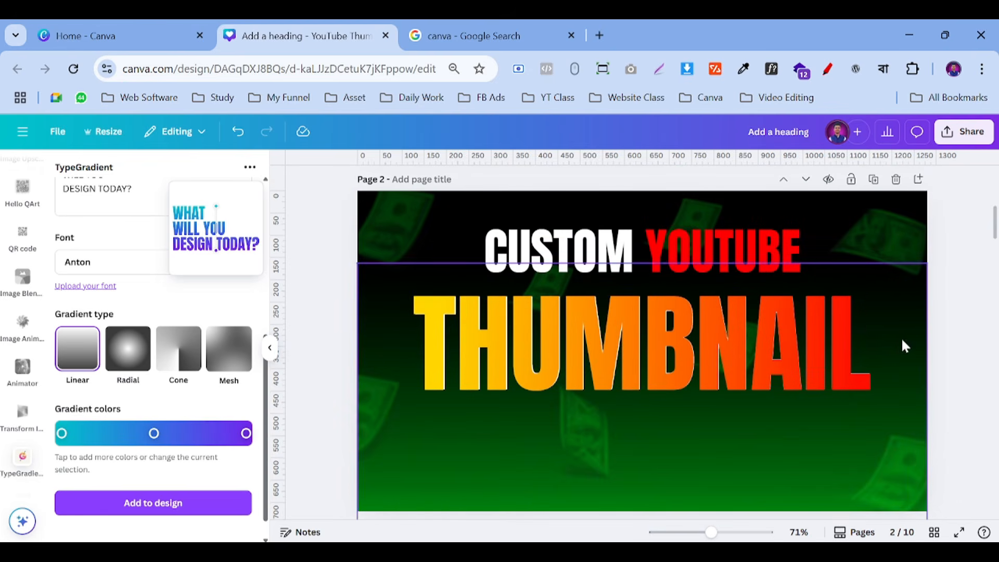
{"action": "left_click", "coordinate": [831, 336]}
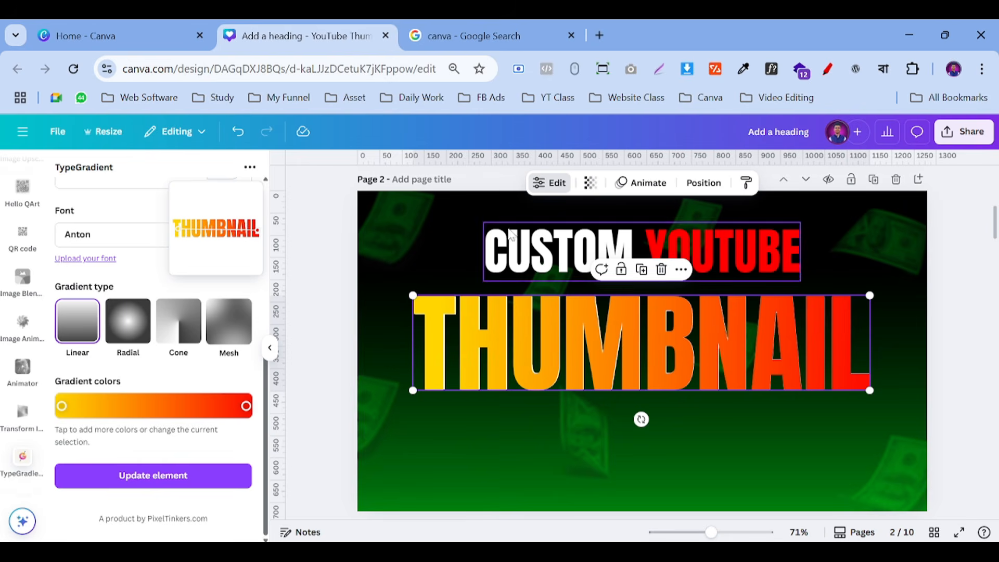
{"action": "left_click", "coordinate": [245, 406]}
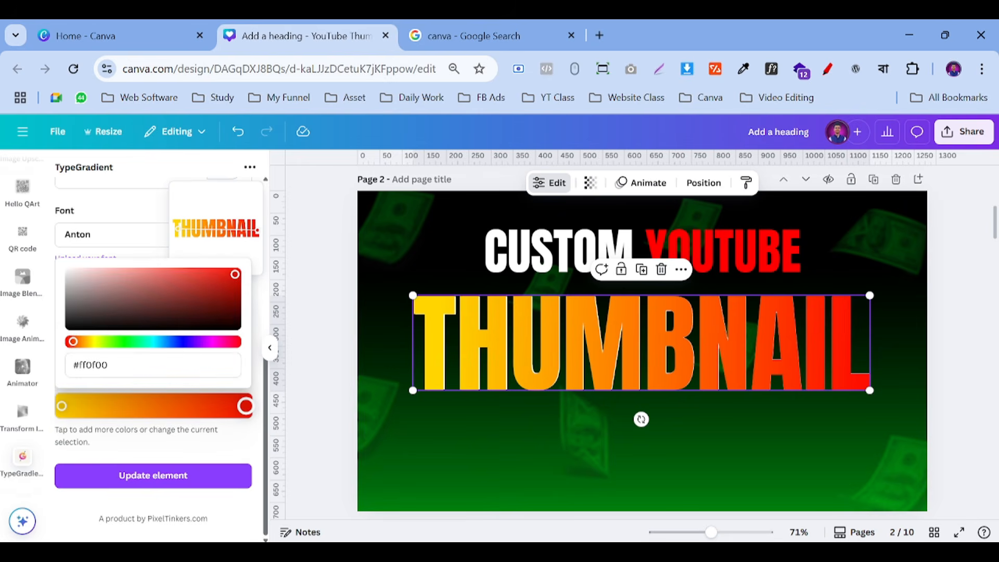
{"action": "left_click_drag", "start_coordinate": [72, 344], "coordinate": [76, 342]}
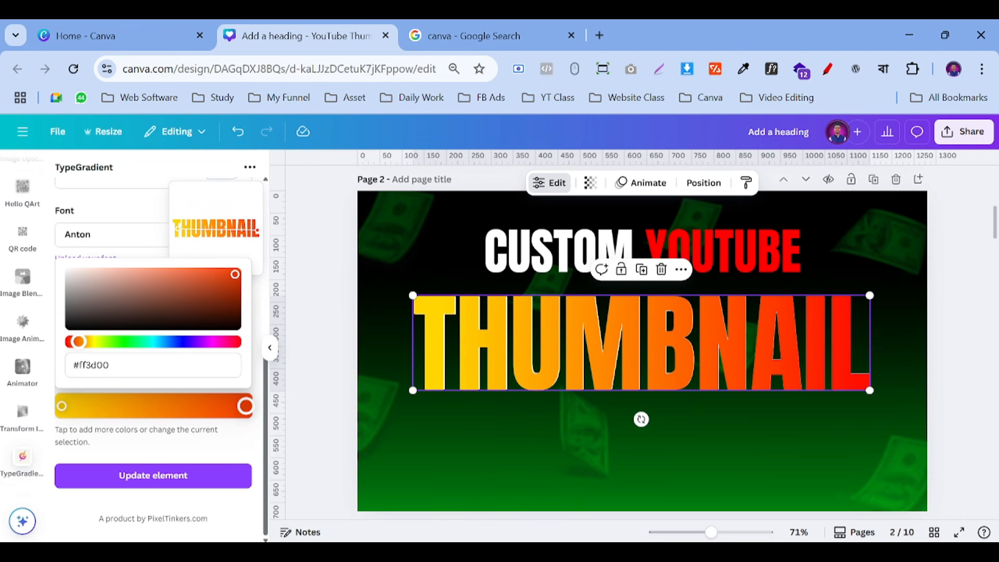
{"action": "left_click", "coordinate": [160, 475]}
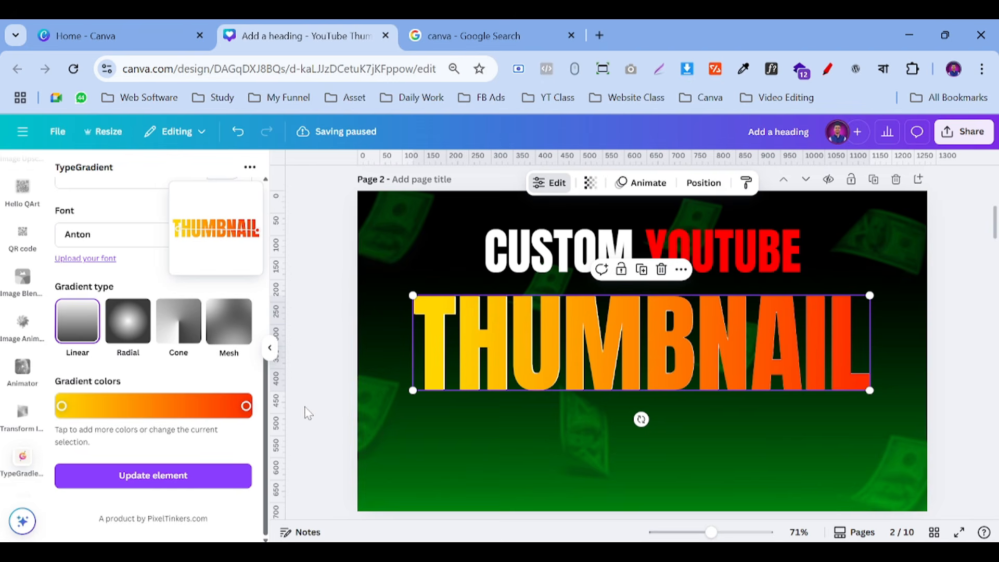
Move the end point of the THUMBNAIL gradient past the final L, keeping the gradient nearly horizontal.
{"action": "left_click", "coordinate": [245, 234]}
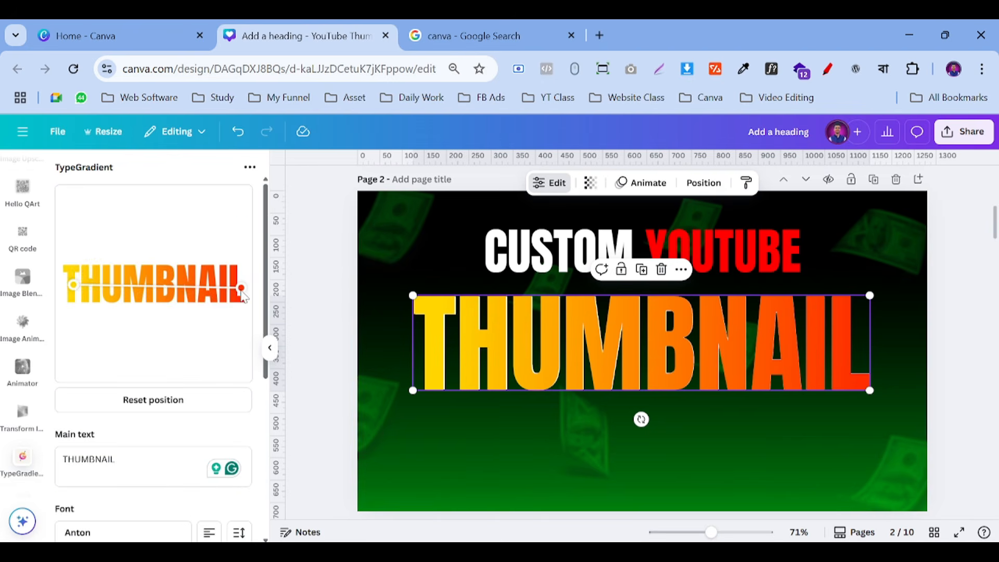
{"action": "left_click_drag", "start_coordinate": [242, 289], "coordinate": [302, 299]}
{"action": "left_click_drag", "start_coordinate": [306, 264], "coordinate": [328, 282]}
{"action": "scroll", "coordinate": [218, 318], "scroll_direction": "down", "scroll_amount": 5}
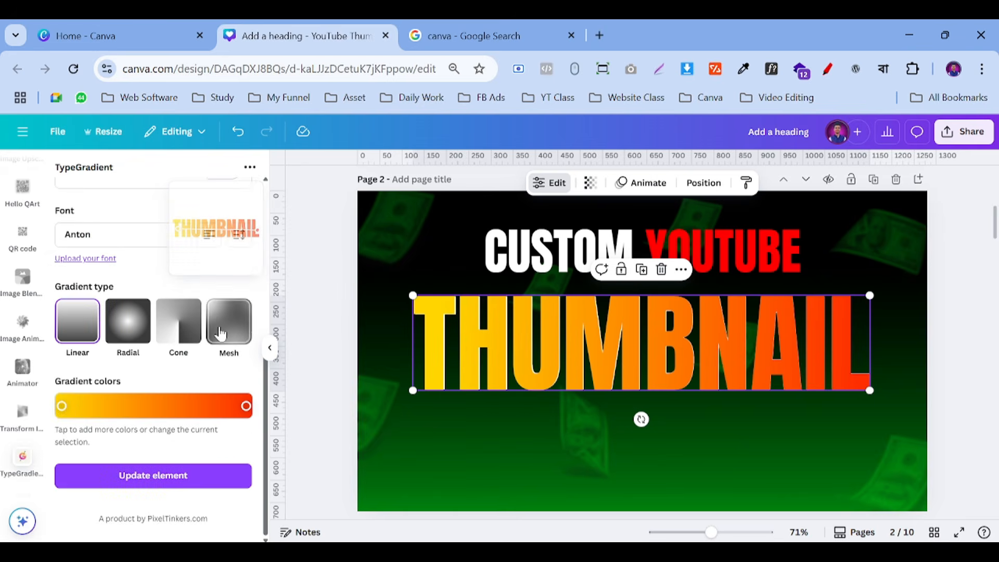
{"action": "scroll", "coordinate": [318, 244], "scroll_direction": "up", "scroll_amount": 3}
{"action": "scroll", "coordinate": [212, 323], "scroll_direction": "up", "scroll_amount": 5}
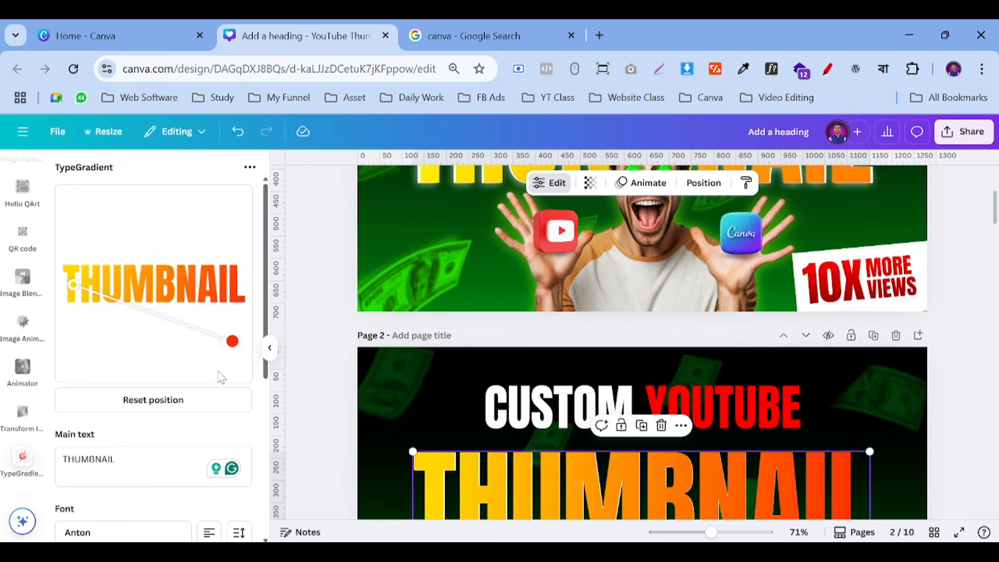
{"action": "scroll", "coordinate": [276, 322], "scroll_direction": "down", "scroll_amount": 8}
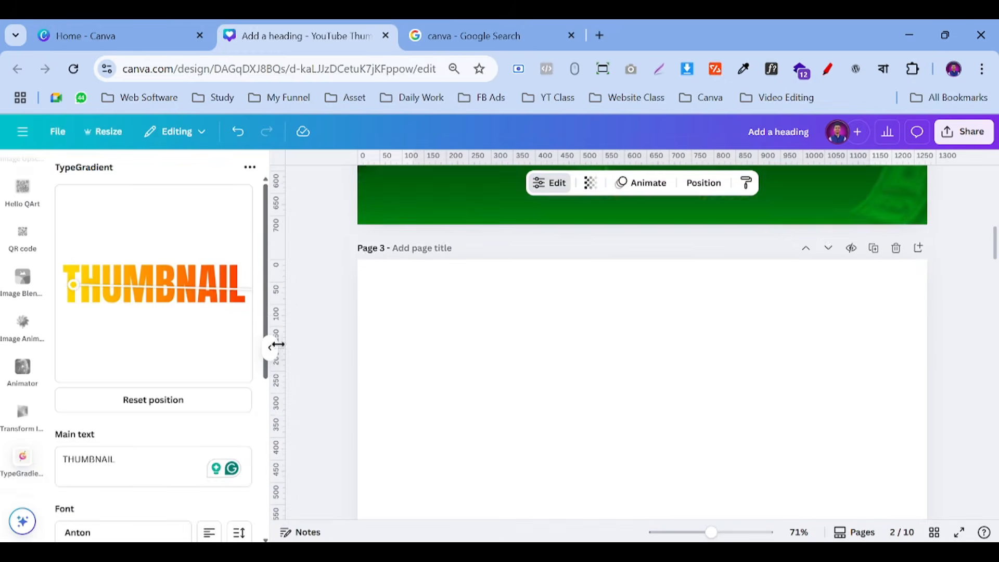
Shift the gradient's end colour from orange-red to a lighter orange and update the THUMBNAIL element on page 2.
{"action": "scroll", "coordinate": [159, 403], "scroll_direction": "down", "scroll_amount": 5}
{"action": "left_click", "coordinate": [245, 471]}
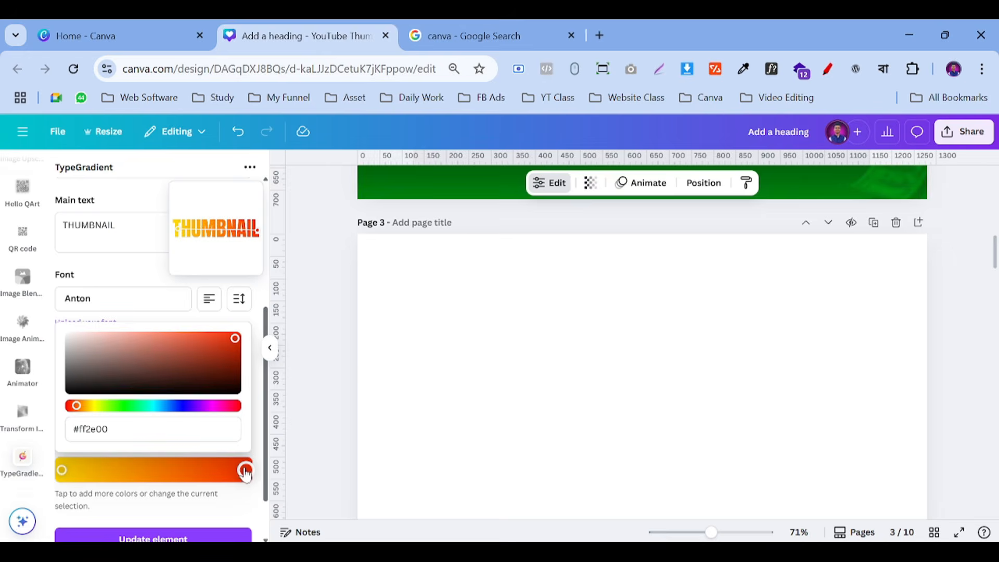
{"action": "scroll", "coordinate": [407, 397], "scroll_direction": "up", "scroll_amount": 7}
{"action": "left_click_drag", "start_coordinate": [78, 407], "coordinate": [83, 406]}
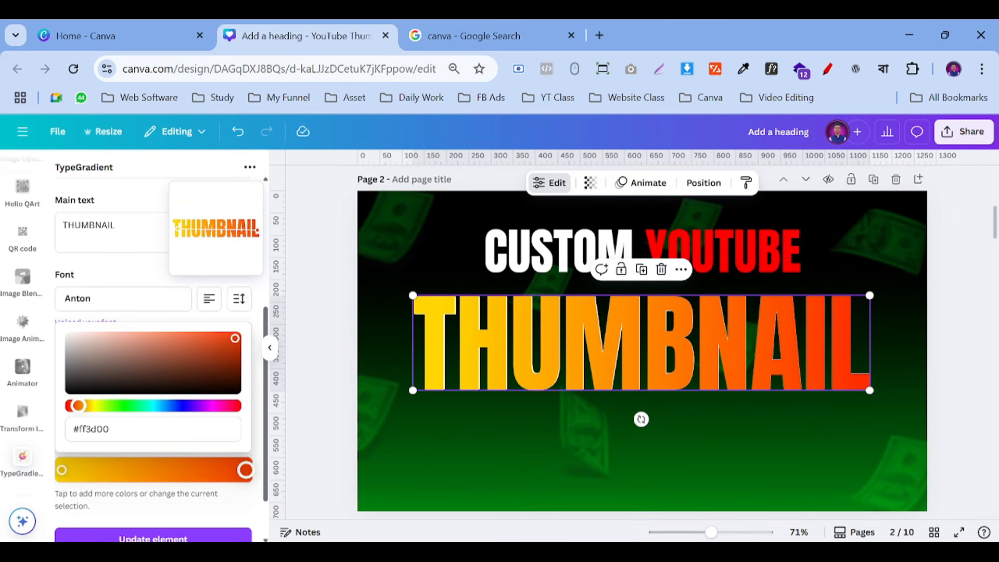
{"action": "left_click", "coordinate": [249, 323]}
{"action": "left_click", "coordinate": [185, 538]}
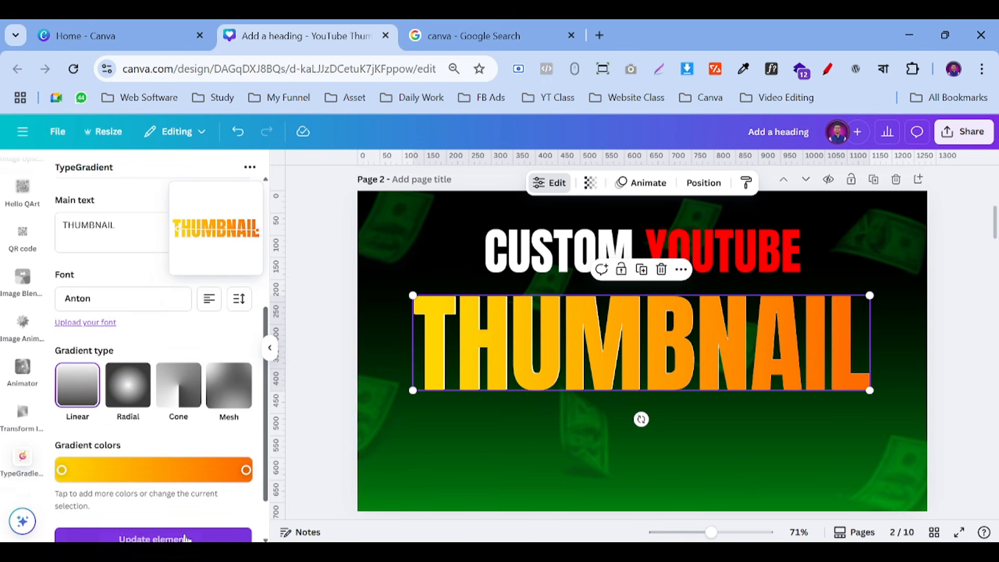
{"action": "left_click", "coordinate": [956, 324]}
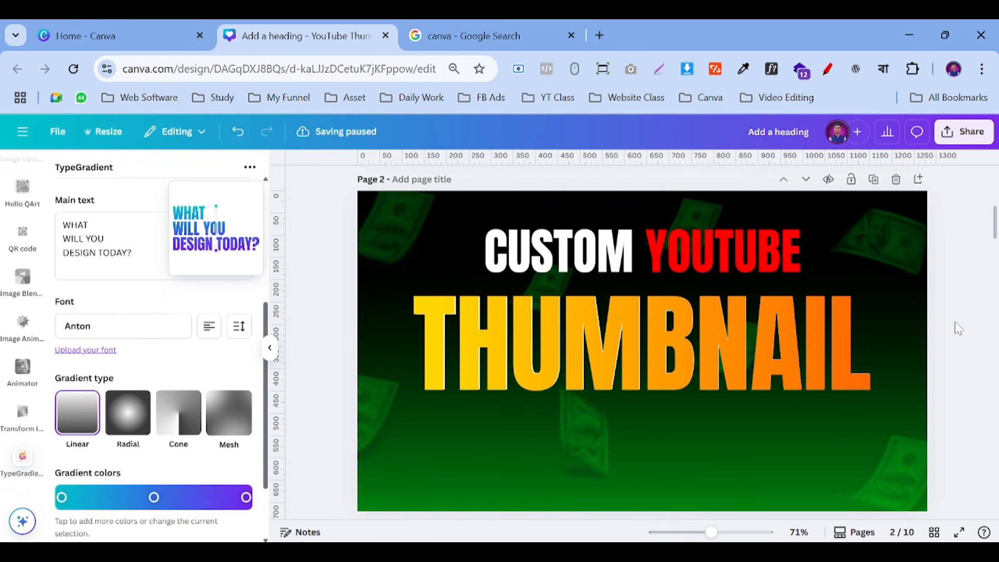
Move the left-edge bill into page 2's lower-left corner, enlarge it and set its transparency to 100.
{"action": "scroll", "coordinate": [957, 321], "scroll_direction": "up", "scroll_amount": 5}
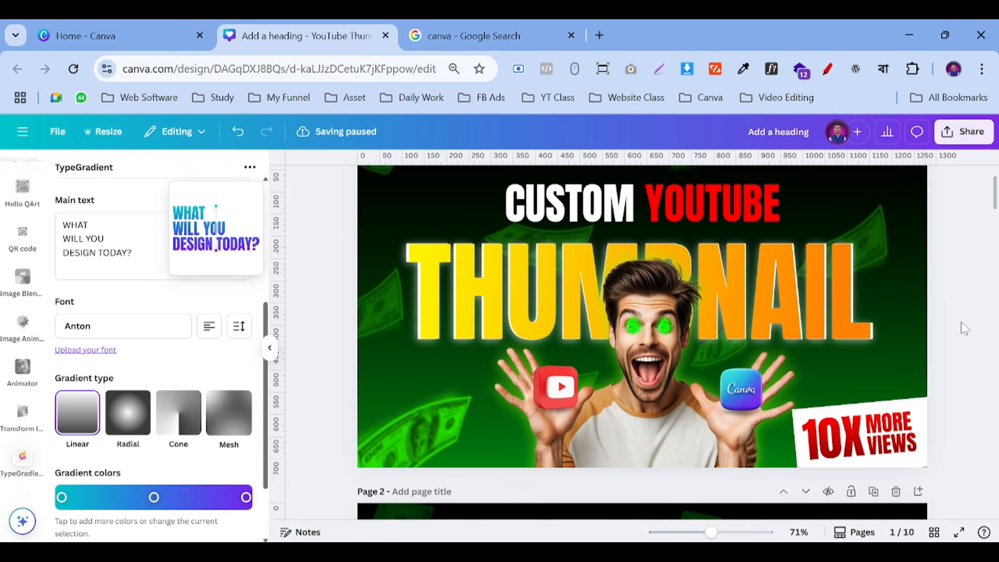
{"action": "scroll", "coordinate": [963, 328], "scroll_direction": "down", "scroll_amount": 8}
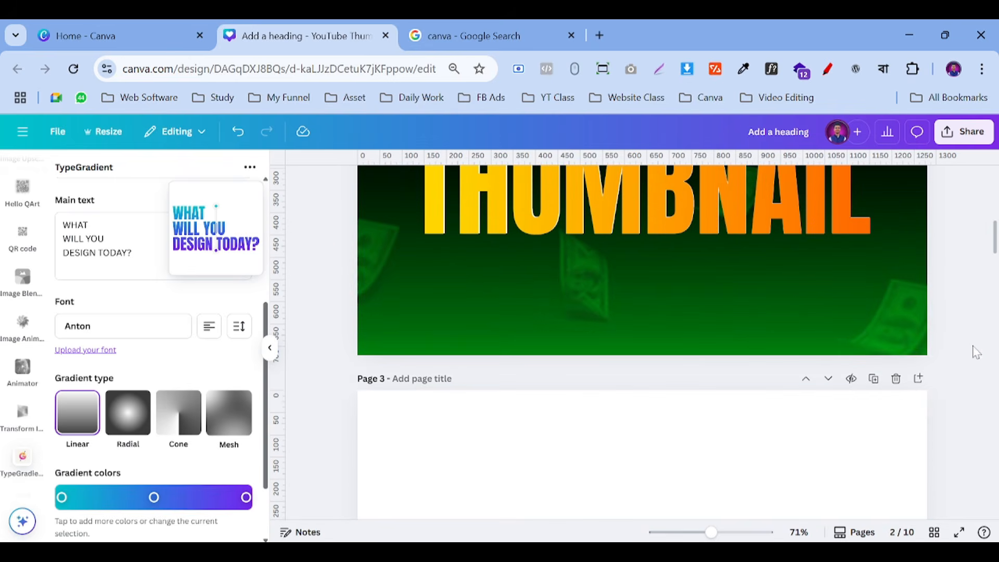
{"action": "left_click_drag", "start_coordinate": [383, 279], "coordinate": [403, 337]}
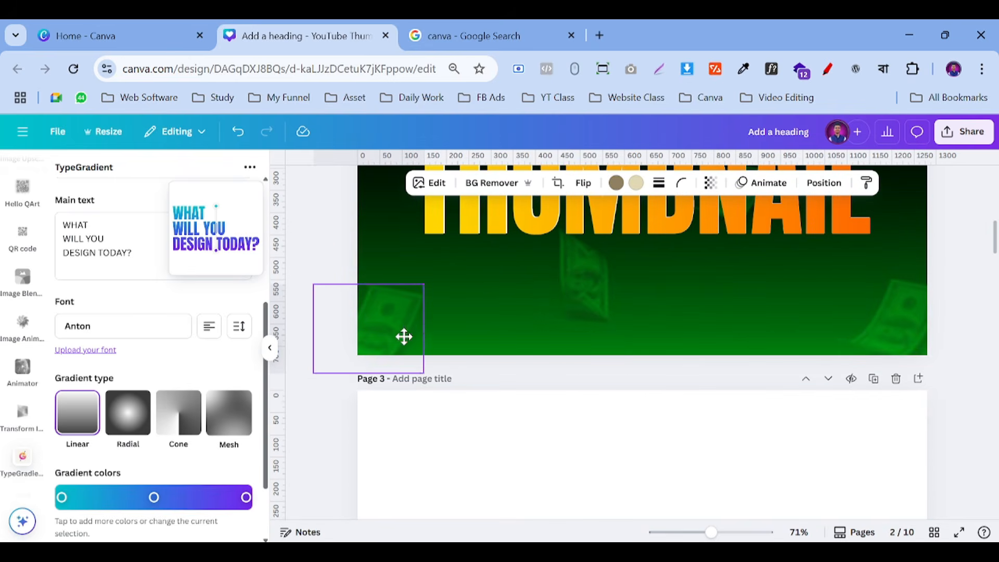
{"action": "left_click_drag", "start_coordinate": [424, 284], "coordinate": [460, 255]}
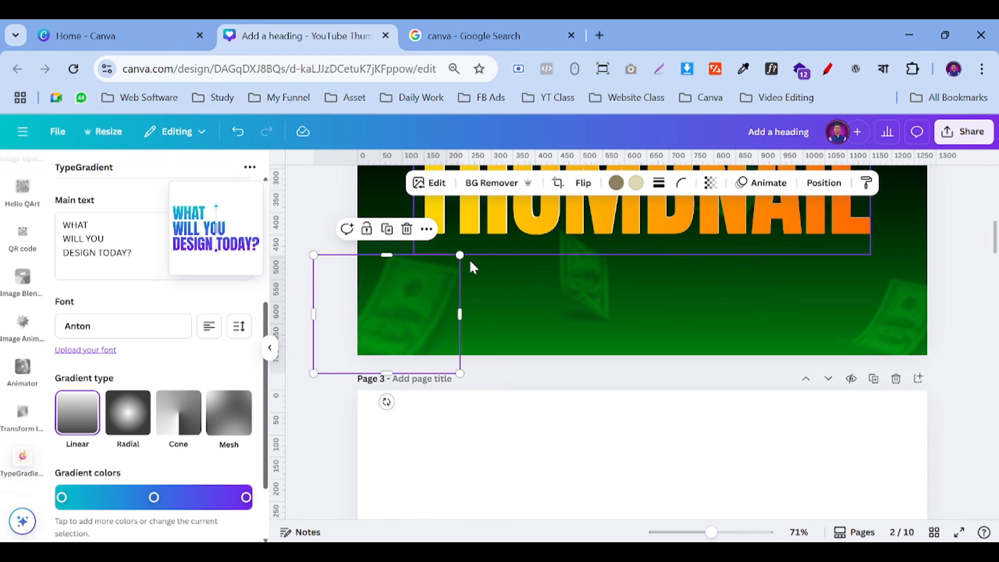
{"action": "left_click", "coordinate": [711, 183]}
{"action": "left_click_drag", "start_coordinate": [672, 235], "coordinate": [752, 238]}
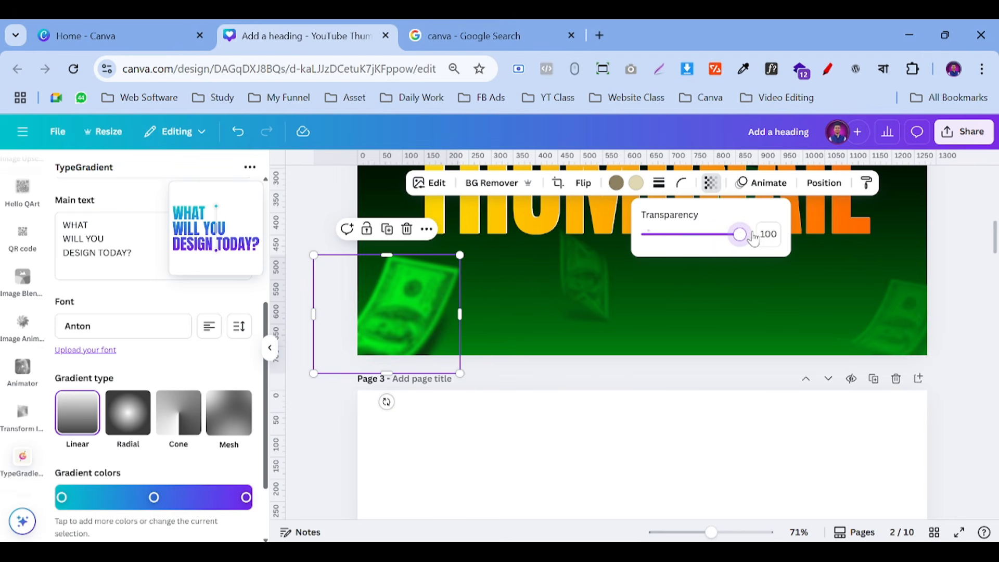
{"action": "left_click", "coordinate": [981, 293]}
{"action": "scroll", "coordinate": [976, 292], "scroll_direction": "up", "scroll_amount": 6}
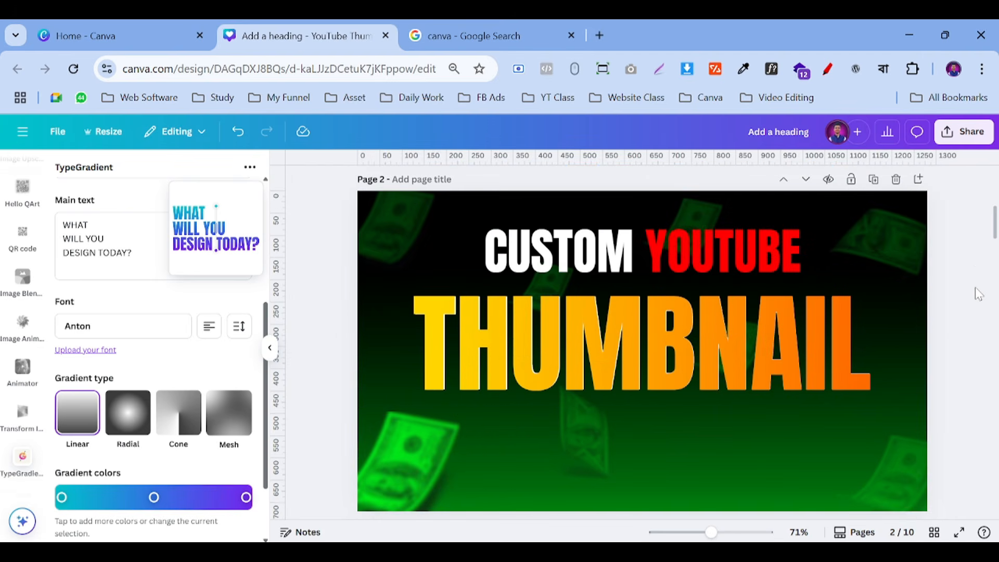
Clear the "doller cash" element search and show all recently used elements.
{"action": "scroll", "coordinate": [978, 297], "scroll_direction": "down", "scroll_amount": 3}
{"action": "scroll", "coordinate": [21, 291], "scroll_direction": "up", "scroll_amount": 6}
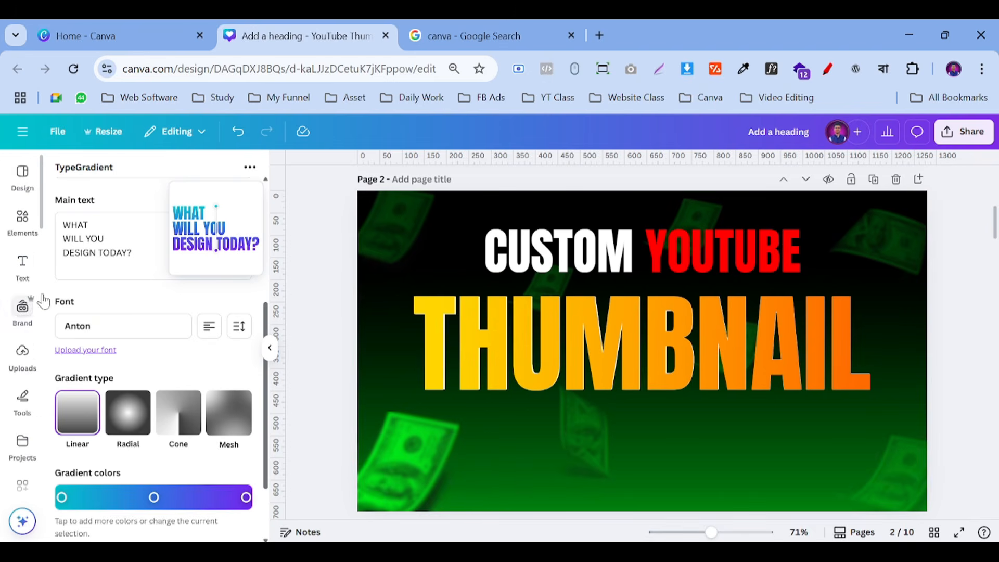
{"action": "left_click", "coordinate": [23, 354]}
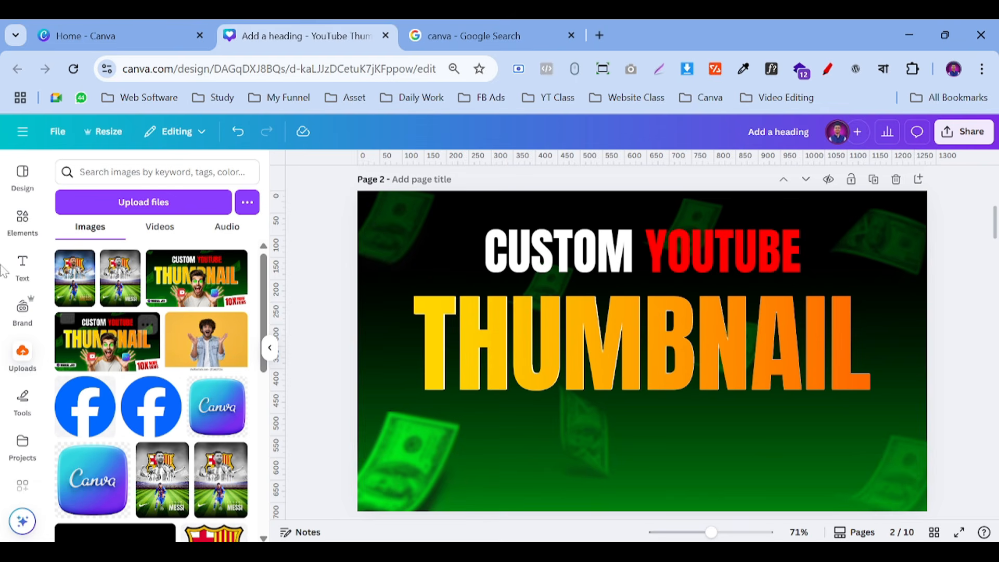
{"action": "left_click", "coordinate": [23, 221]}
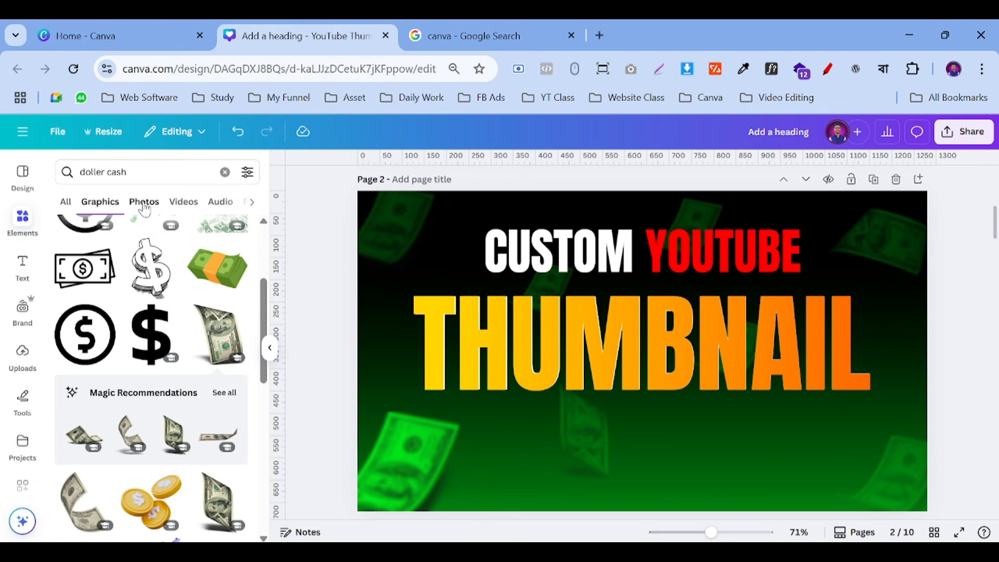
{"action": "left_click", "coordinate": [22, 354]}
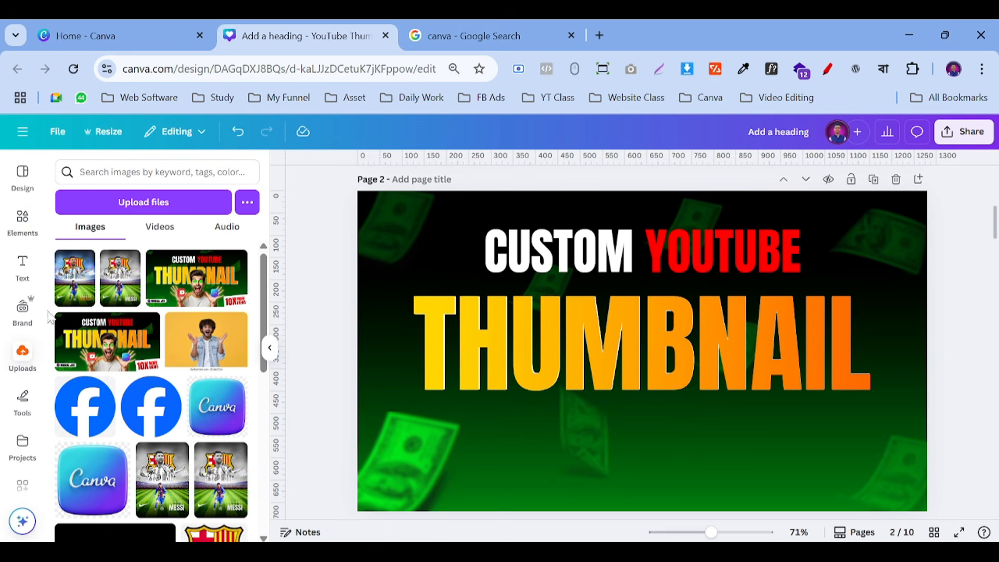
{"action": "left_click", "coordinate": [22, 221]}
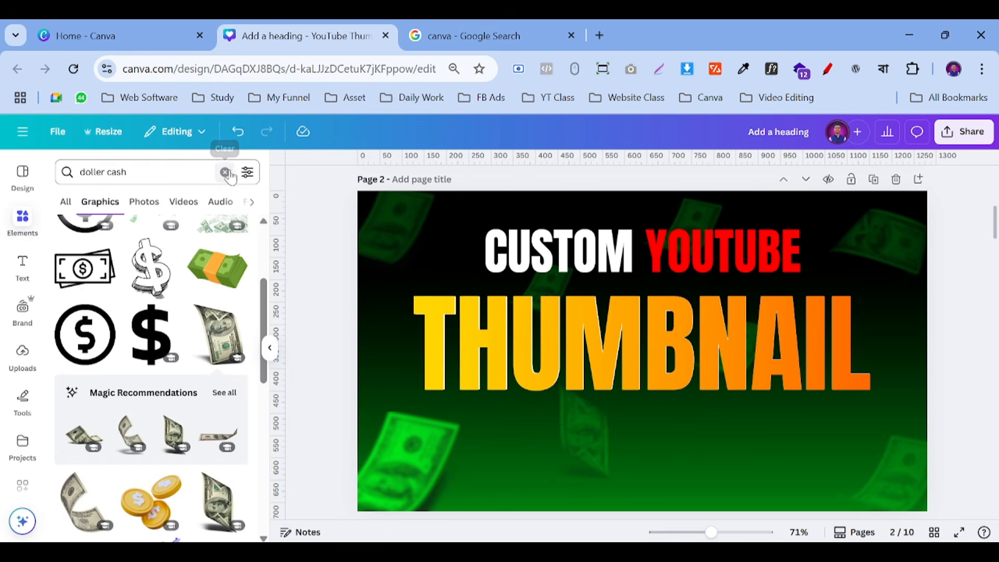
{"action": "left_click", "coordinate": [224, 171]}
{"action": "left_click", "coordinate": [234, 240]}
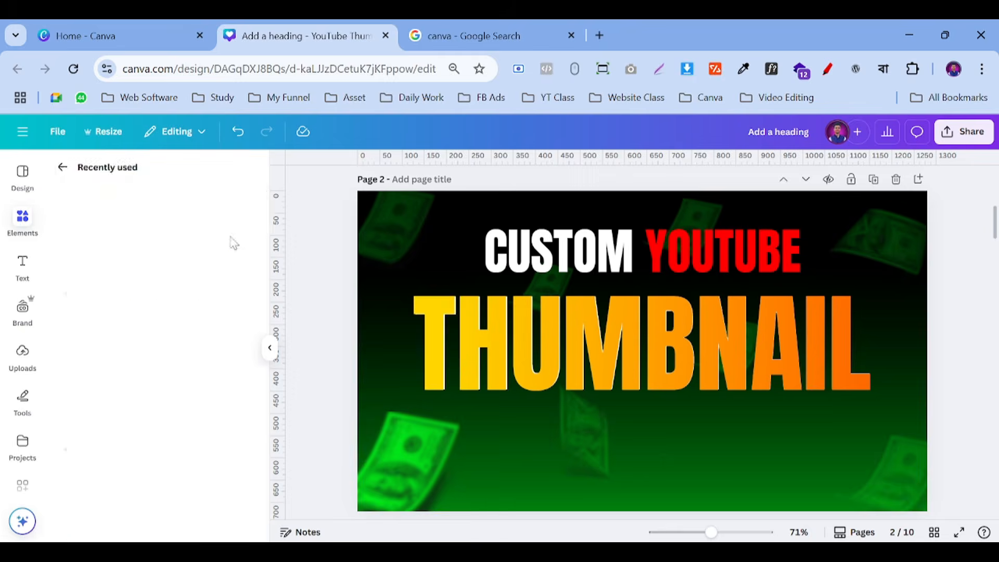
Add the photo of the shouting man with raised hands to page 2, move it lower, and view its details.
{"action": "scroll", "coordinate": [165, 318], "scroll_direction": "down", "scroll_amount": 2}
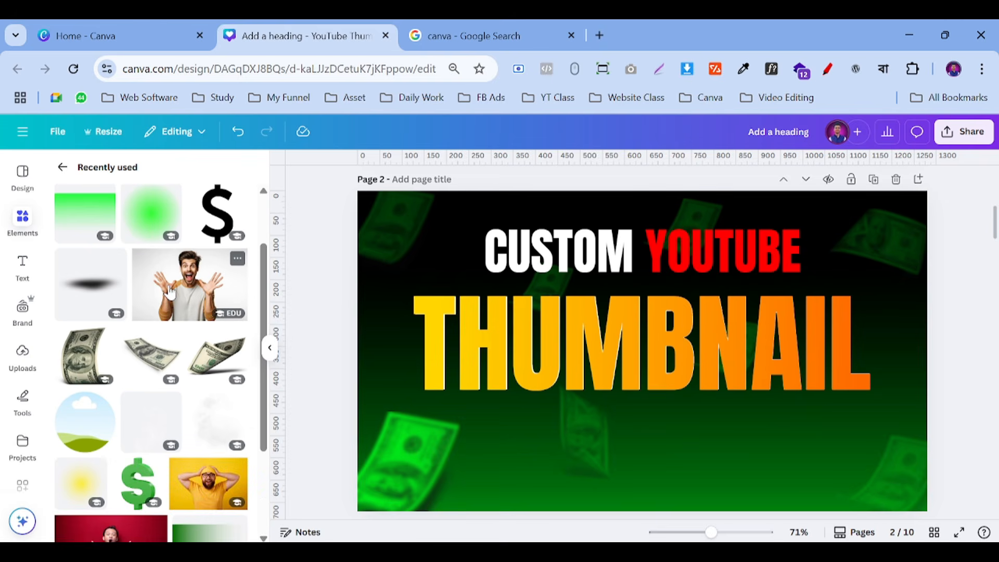
{"action": "left_click", "coordinate": [171, 292]}
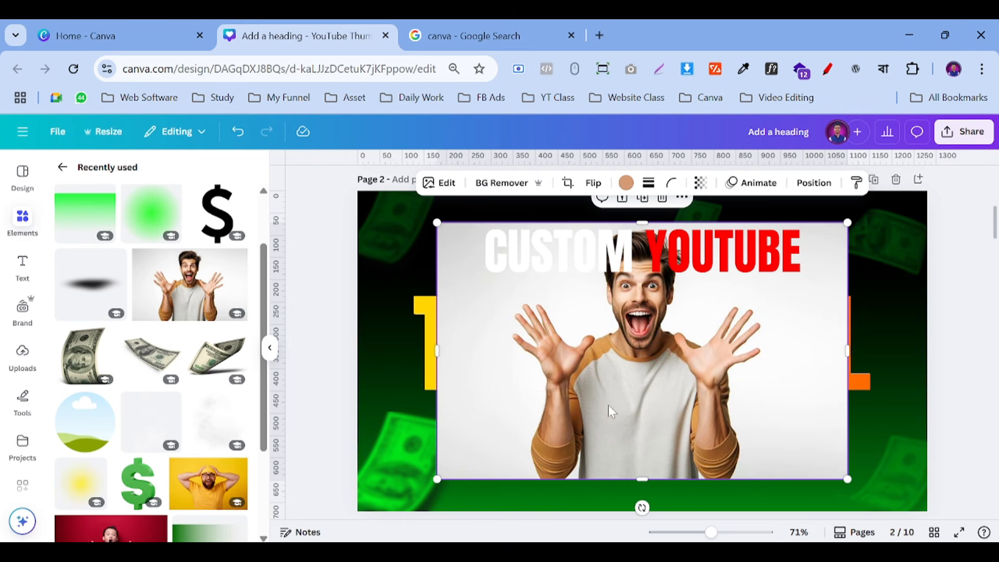
{"action": "left_click_drag", "start_coordinate": [634, 384], "coordinate": [623, 511]}
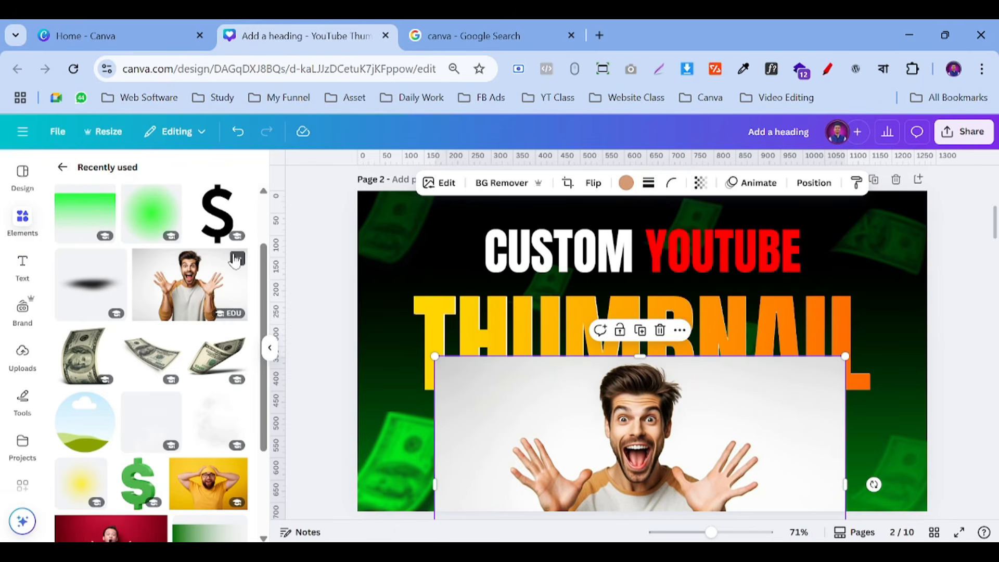
{"action": "left_click", "coordinate": [237, 259]}
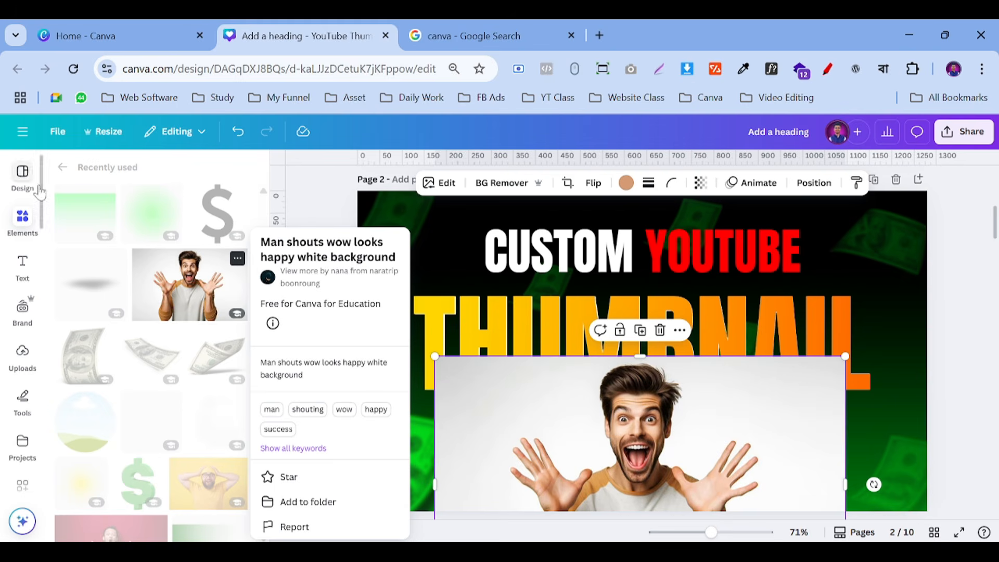
{"action": "left_click", "coordinate": [60, 169]}
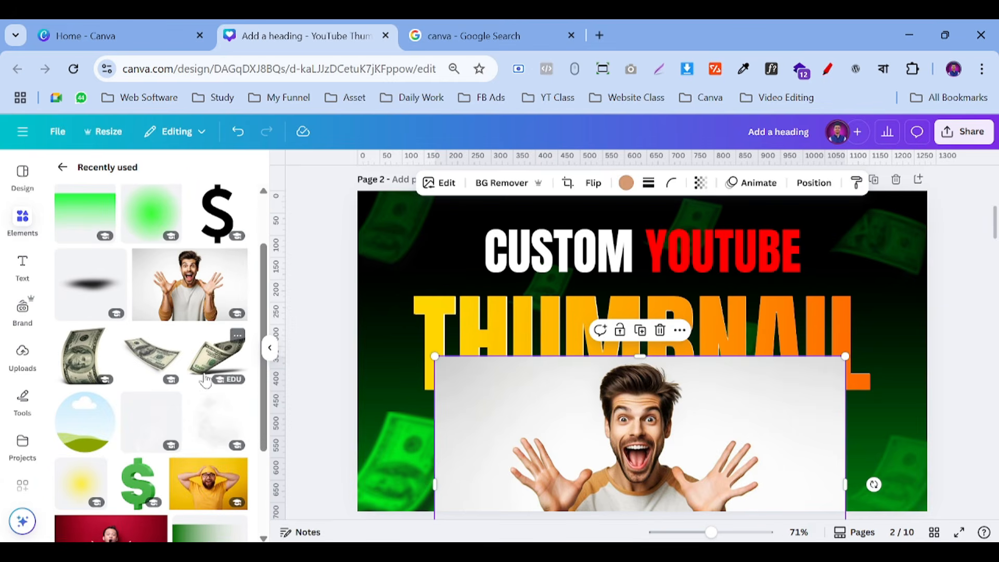
Remove the background from the man's photo and raise him so his head overlaps the word THUMBNAIL.
{"action": "left_click", "coordinate": [494, 186]}
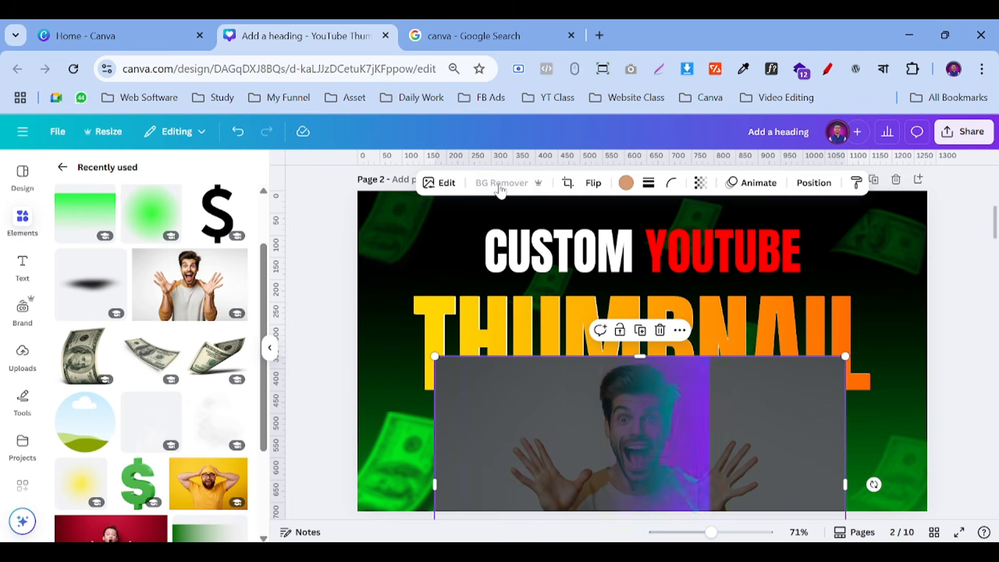
{"action": "scroll", "coordinate": [567, 311], "scroll_direction": "down", "scroll_amount": 3}
{"action": "left_click_drag", "start_coordinate": [741, 382], "coordinate": [744, 334]}
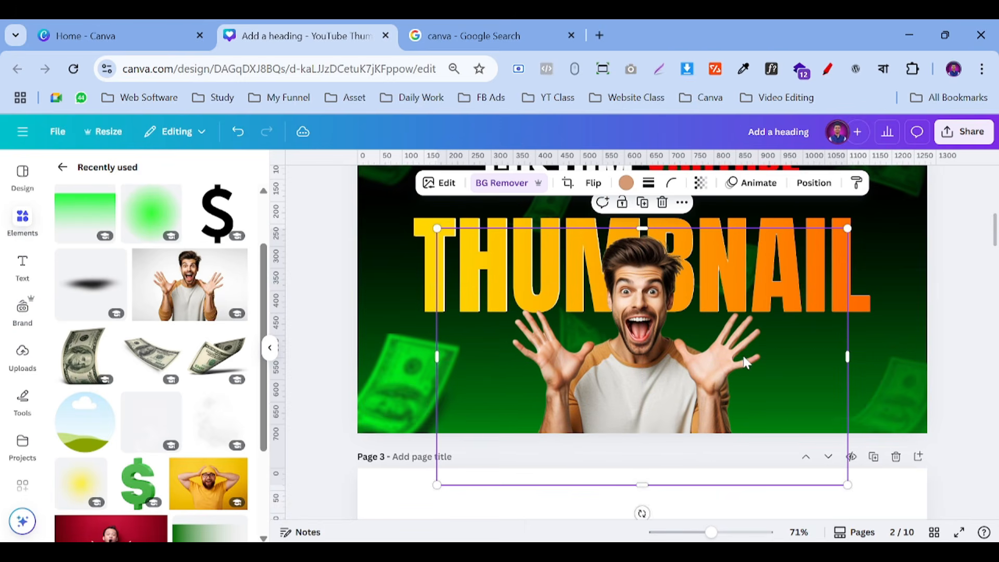
Compare the man with page 1, then enlarge him slightly and crop his image at page 2's bottom edge.
{"action": "scroll", "coordinate": [851, 379], "scroll_direction": "up", "scroll_amount": 5}
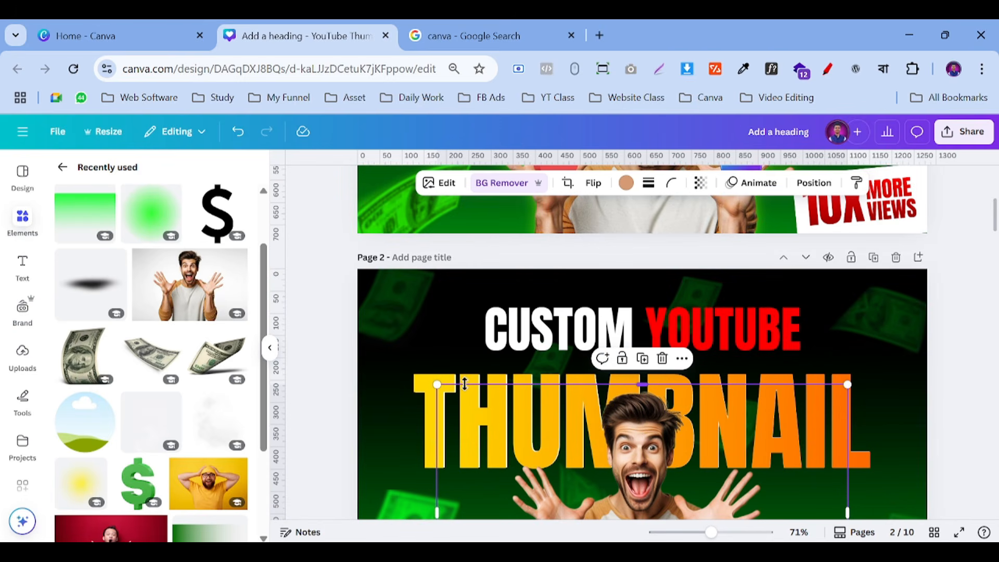
{"action": "scroll", "coordinate": [734, 445], "scroll_direction": "up", "scroll_amount": 4}
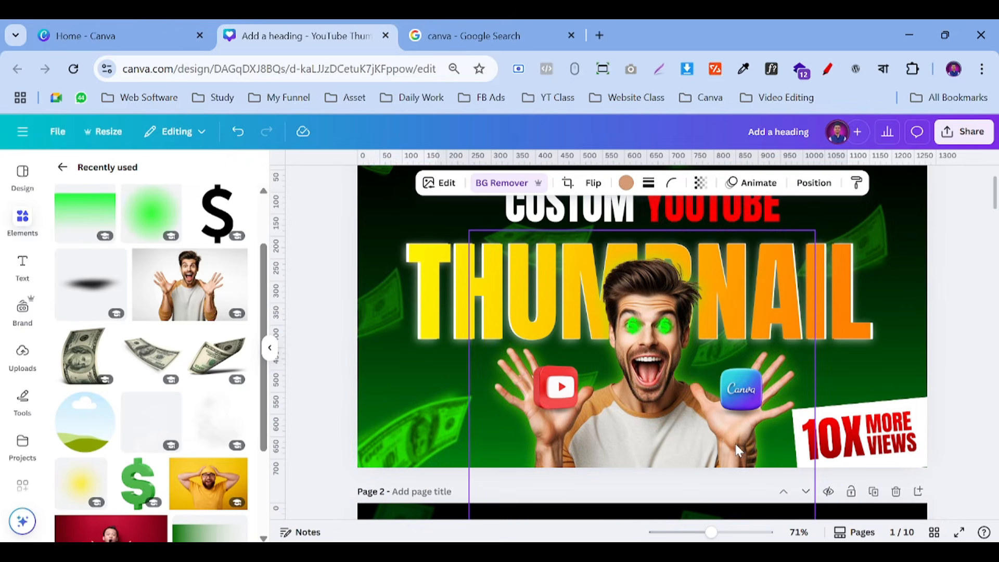
{"action": "scroll", "coordinate": [735, 444], "scroll_direction": "down", "scroll_amount": 7}
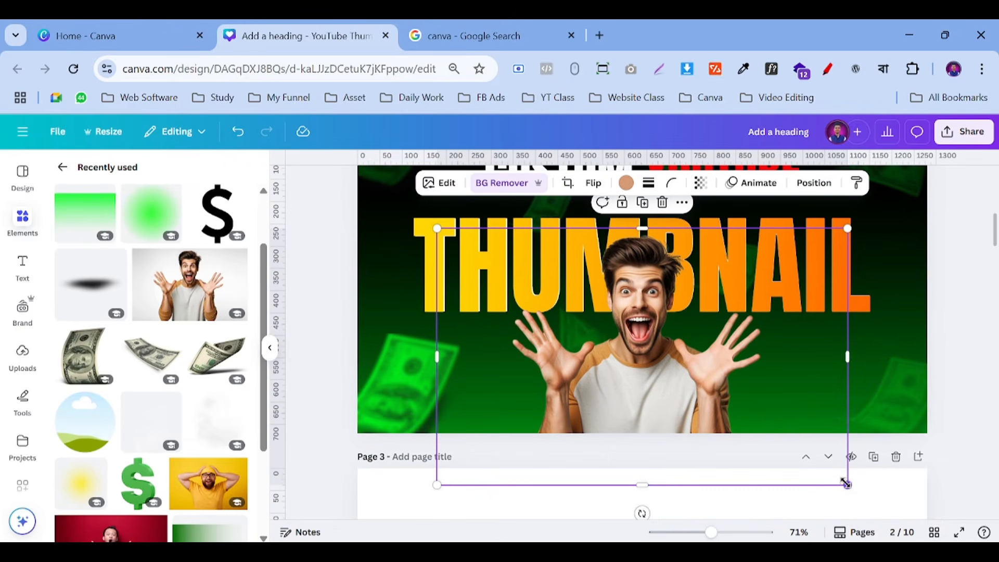
{"action": "left_click_drag", "start_coordinate": [846, 484], "coordinate": [876, 506]}
{"action": "left_click_drag", "start_coordinate": [658, 504], "coordinate": [657, 432]}
{"action": "scroll", "coordinate": [657, 432], "scroll_direction": "up", "scroll_amount": 2}
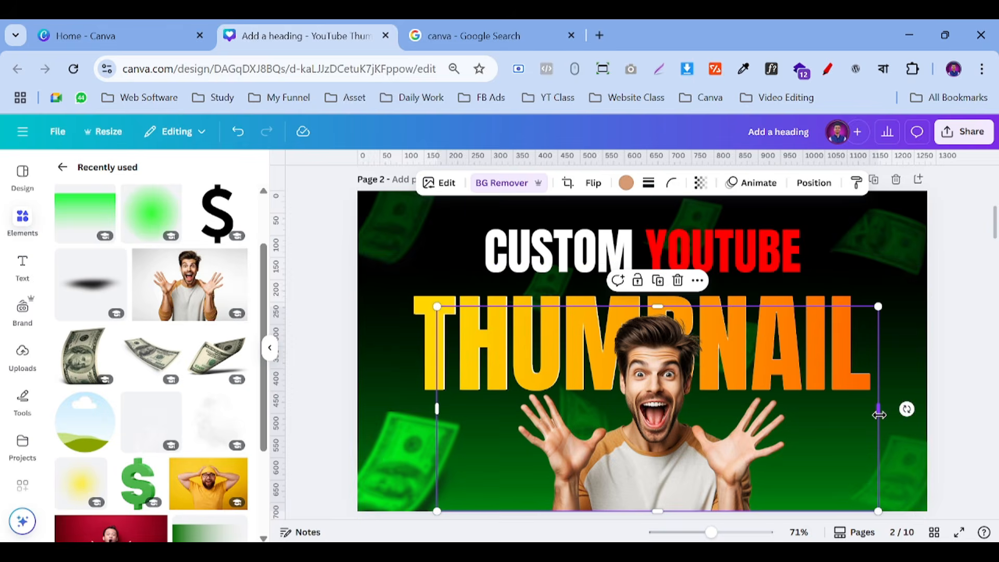
Crop the empty areas on both sides of the man's image and centre him horizontally on page 2.
{"action": "left_click_drag", "start_coordinate": [879, 415], "coordinate": [797, 427]}
{"action": "left_click_drag", "start_coordinate": [438, 409], "coordinate": [515, 435]}
{"action": "left_click_drag", "start_coordinate": [710, 460], "coordinate": [695, 453]}
{"action": "left_click", "coordinate": [987, 343]}
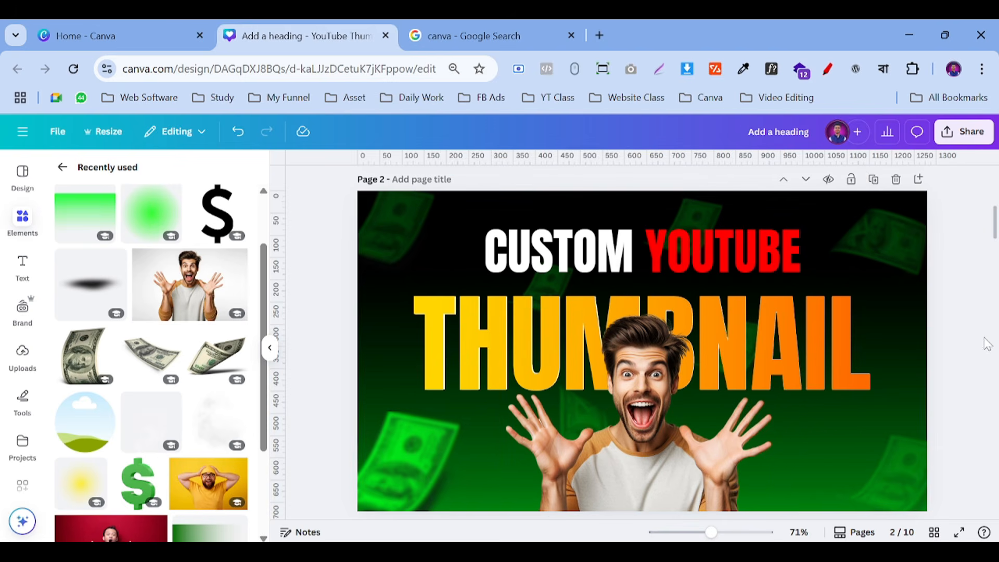
{"action": "scroll", "coordinate": [974, 353], "scroll_direction": "up", "scroll_amount": 3}
{"action": "scroll", "coordinate": [974, 354], "scroll_direction": "down", "scroll_amount": 5}
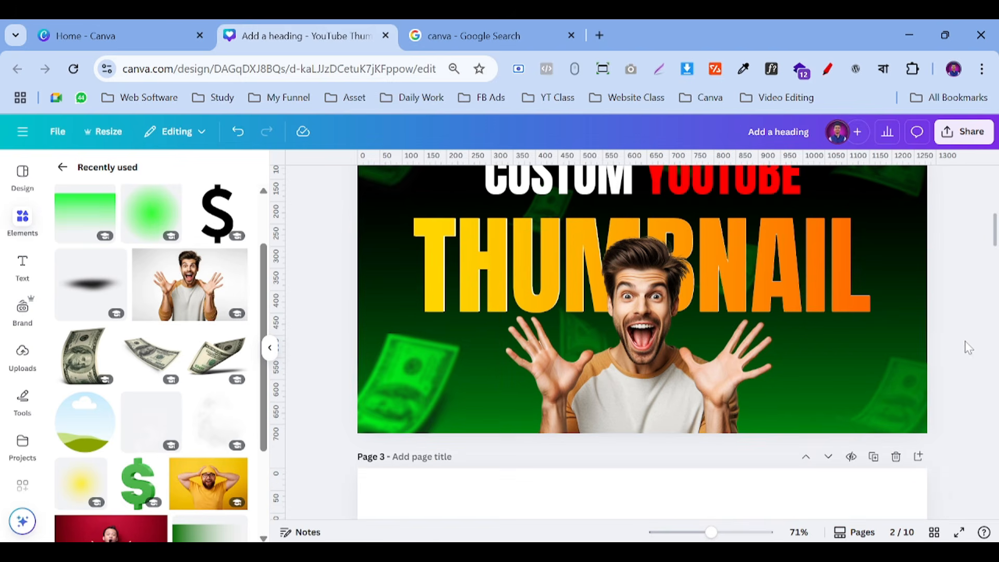
{"action": "left_click", "coordinate": [594, 328]}
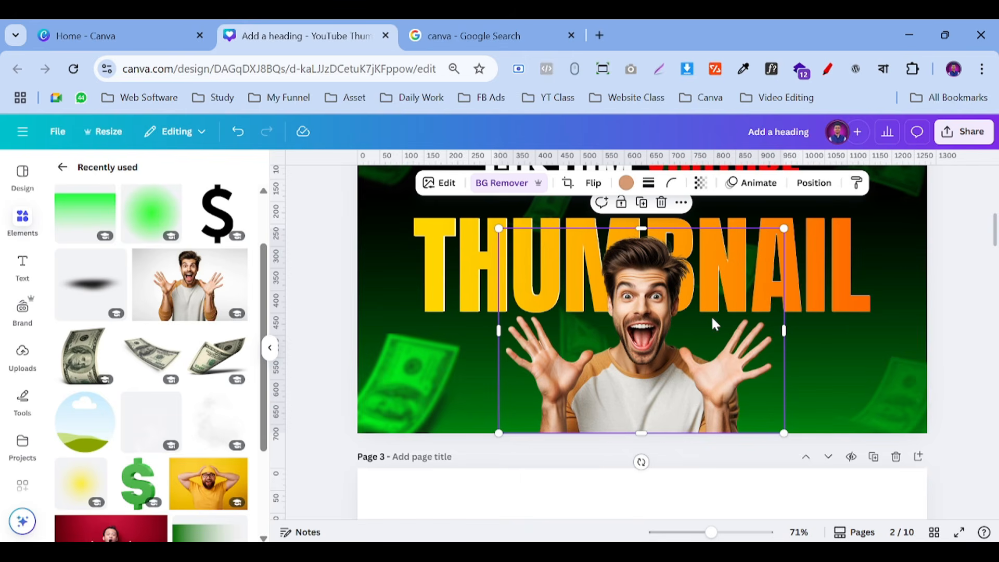
{"action": "left_click", "coordinate": [985, 316]}
{"action": "scroll", "coordinate": [960, 306], "scroll_direction": "up", "scroll_amount": 5}
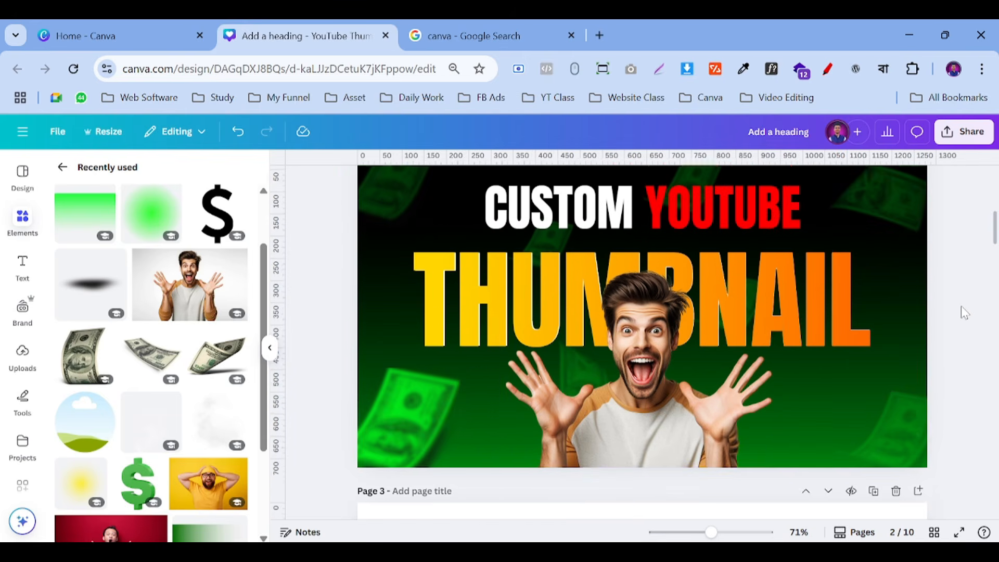
Compare page 2's layout with the finished thumbnail on page 1 to find the missing elements.
{"action": "scroll", "coordinate": [964, 312], "scroll_direction": "down", "scroll_amount": 3}
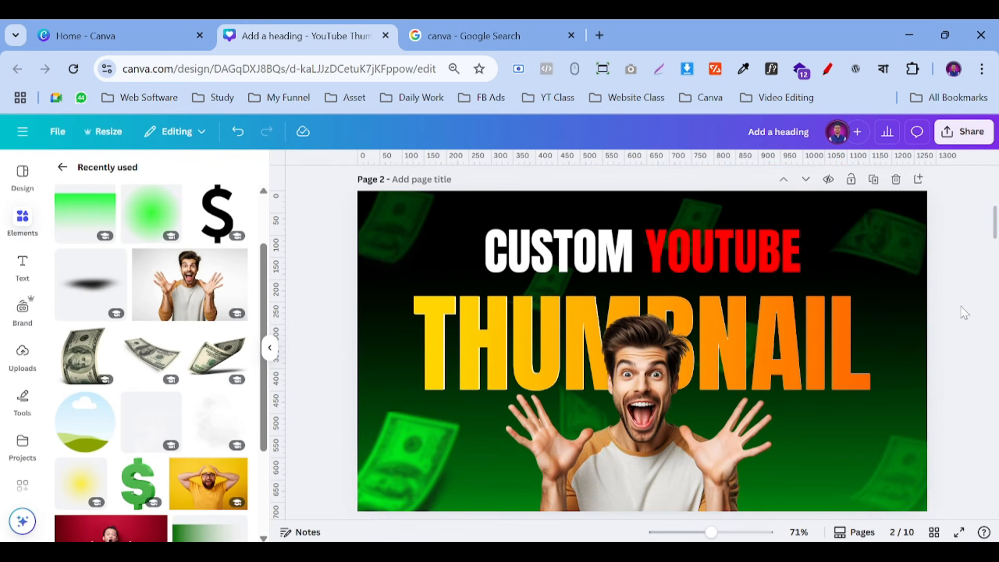
{"action": "scroll", "coordinate": [963, 315], "scroll_direction": "up", "scroll_amount": 3}
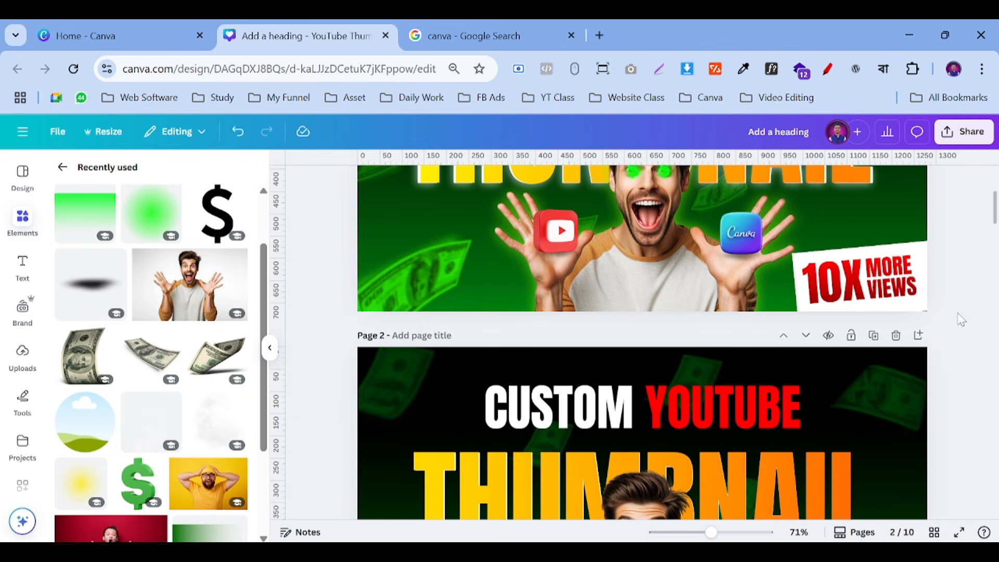
{"action": "scroll", "coordinate": [960, 319], "scroll_direction": "down", "scroll_amount": 2}
{"action": "scroll", "coordinate": [960, 318], "scroll_direction": "down", "scroll_amount": 2}
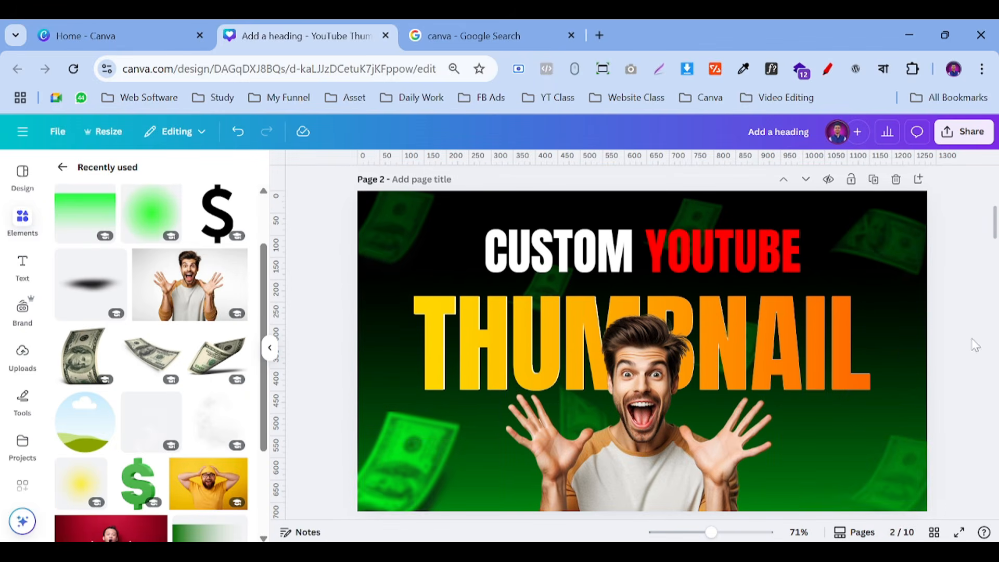
{"action": "left_click", "coordinate": [912, 331]}
{"action": "left_click_drag", "start_coordinate": [939, 362], "coordinate": [778, 279]}
{"action": "left_click", "coordinate": [972, 359]}
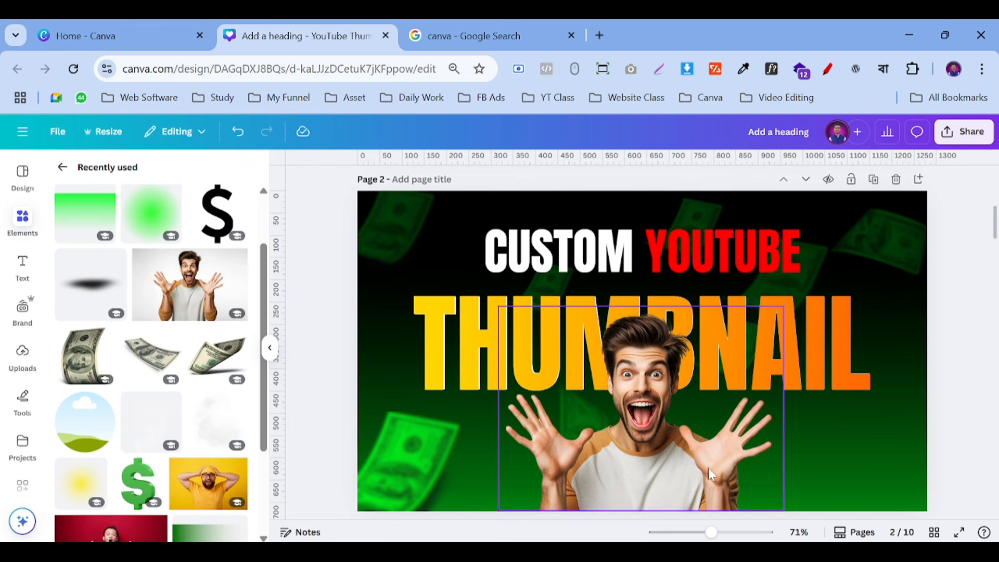
Search the elements library for "shape".
{"action": "scroll", "coordinate": [951, 424], "scroll_direction": "down", "scroll_amount": 3}
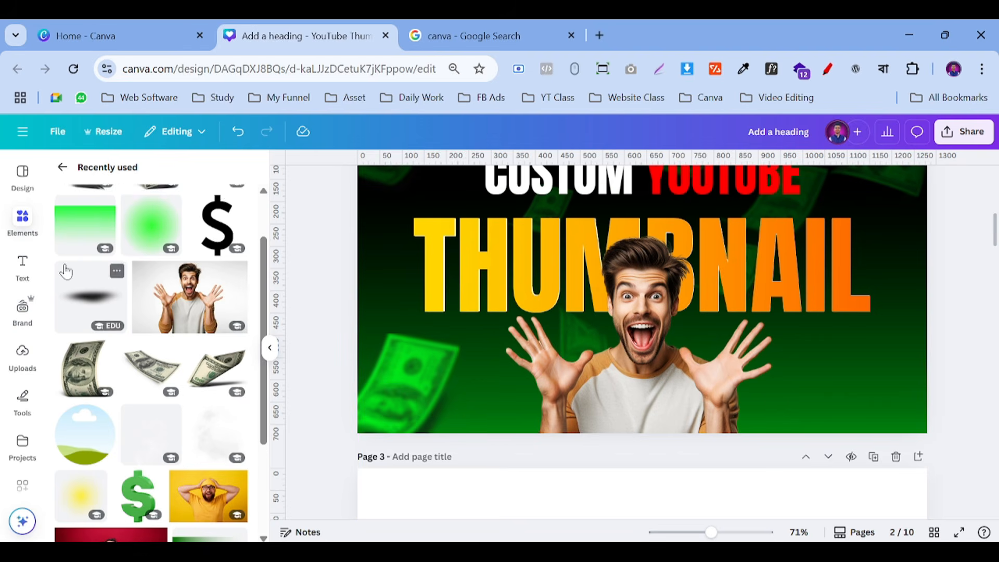
{"action": "scroll", "coordinate": [67, 272], "scroll_direction": "up", "scroll_amount": 2}
{"action": "left_click", "coordinate": [64, 169]}
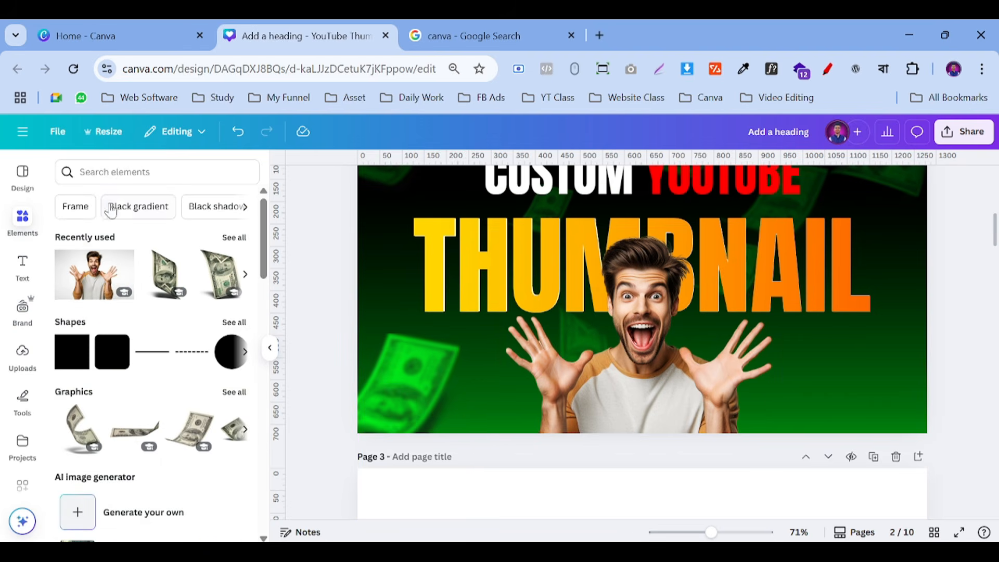
{"action": "left_click", "coordinate": [115, 171]}
{"action": "type", "text": "shape"}
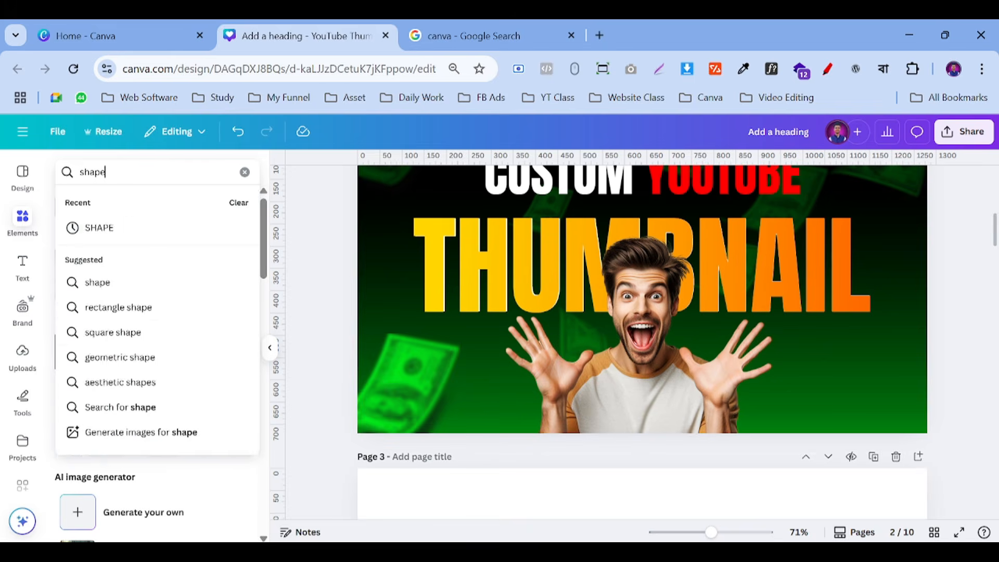
{"action": "key", "text": "Return"}
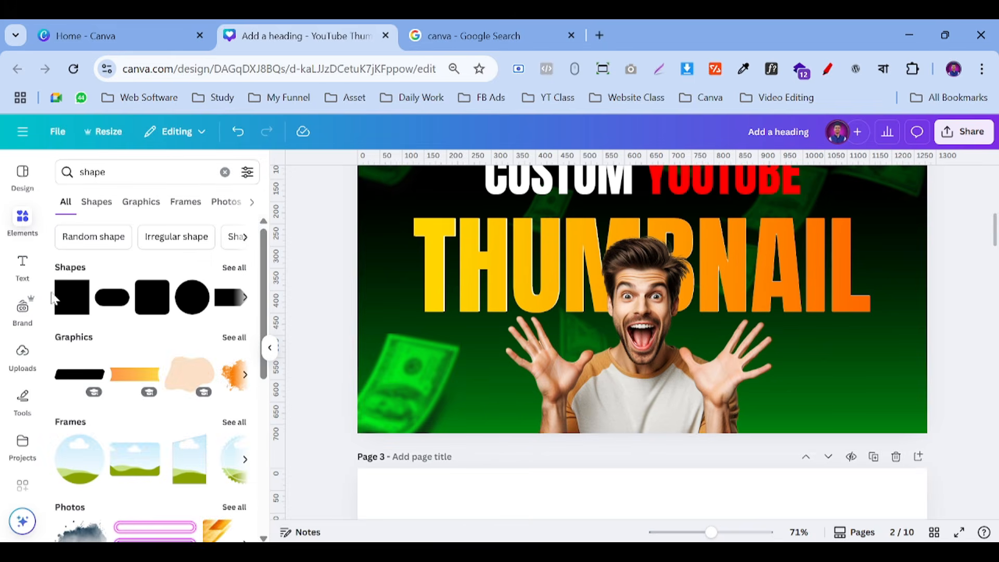
Add a square shape and turn it into a large, slightly tilted rectangle overlapping page 2's lower-right corner.
{"action": "left_click", "coordinate": [66, 311]}
{"action": "left_click_drag", "start_coordinate": [632, 294], "coordinate": [849, 379]}
{"action": "left_click_drag", "start_coordinate": [849, 416], "coordinate": [869, 408]}
{"action": "left_click_drag", "start_coordinate": [865, 361], "coordinate": [893, 419]}
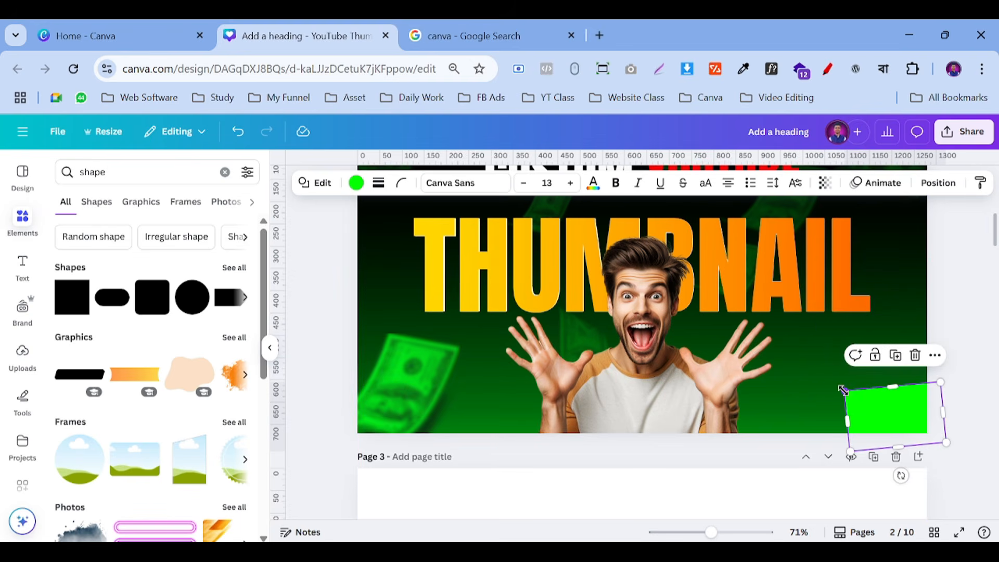
{"action": "left_click_drag", "start_coordinate": [845, 386], "coordinate": [784, 365]}
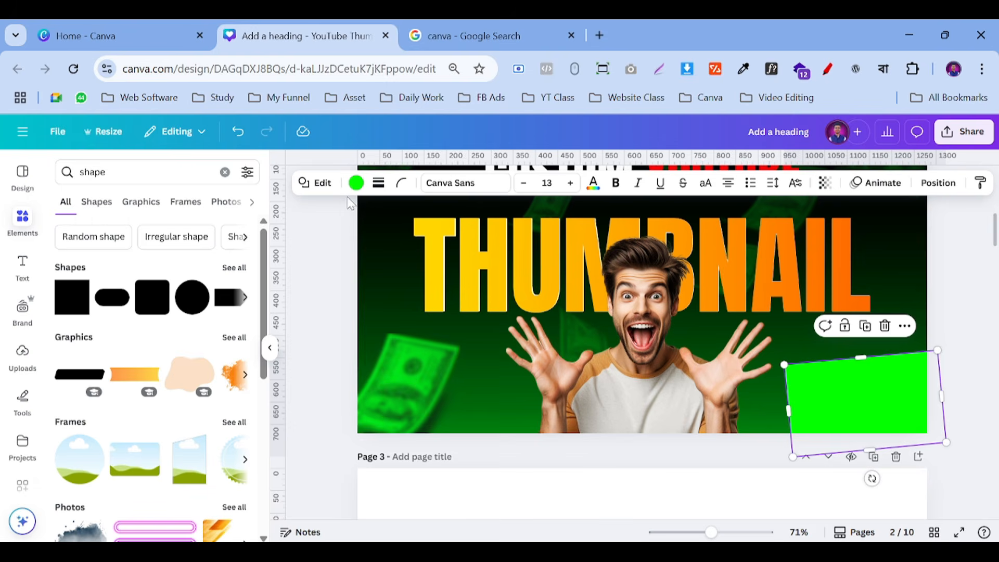
Fill the tilted rectangle with white and compare it with the badge on page 1.
{"action": "left_click", "coordinate": [356, 183]}
{"action": "left_click", "coordinate": [208, 295]}
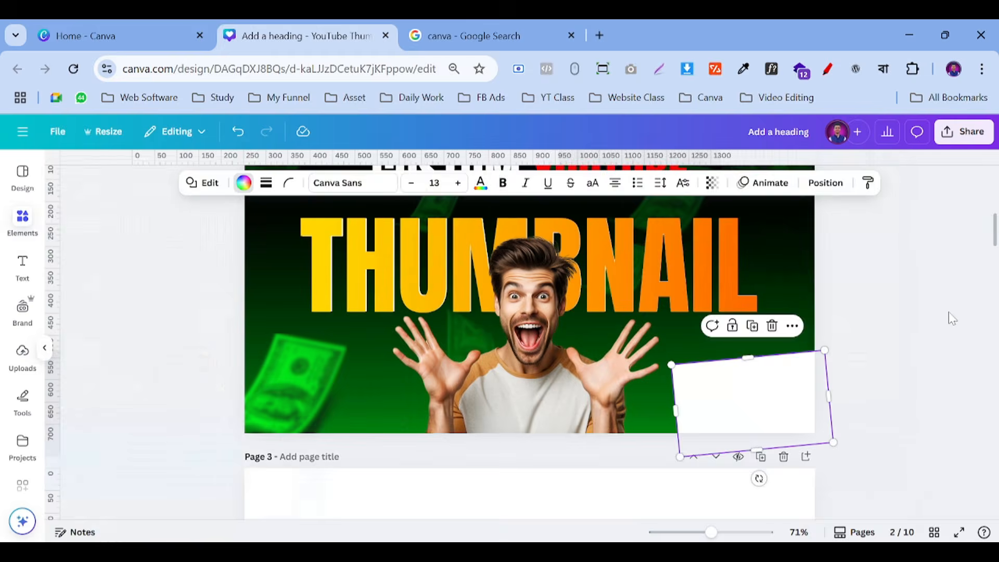
{"action": "left_click", "coordinate": [949, 318]}
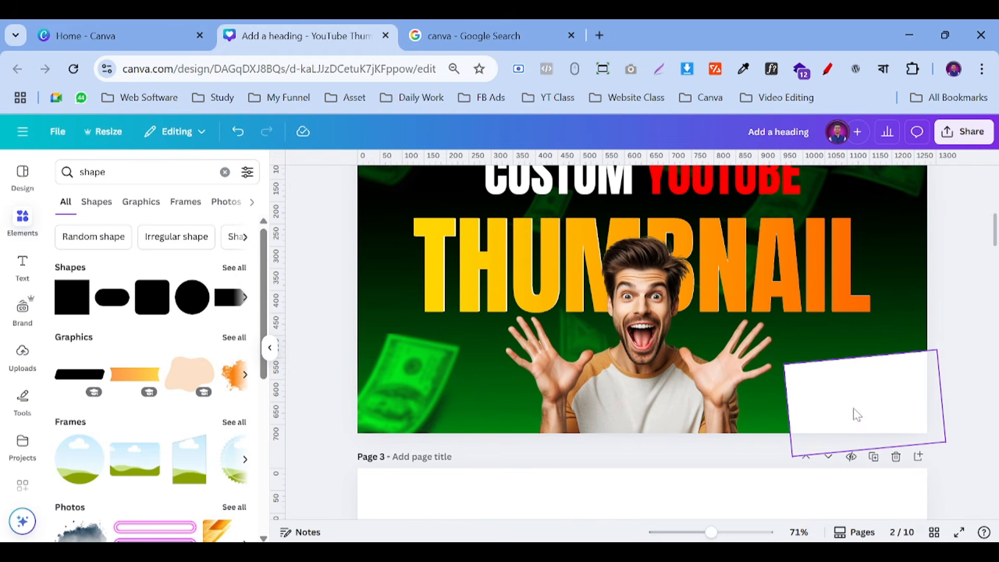
{"action": "scroll", "coordinate": [959, 296], "scroll_direction": "up", "scroll_amount": 5}
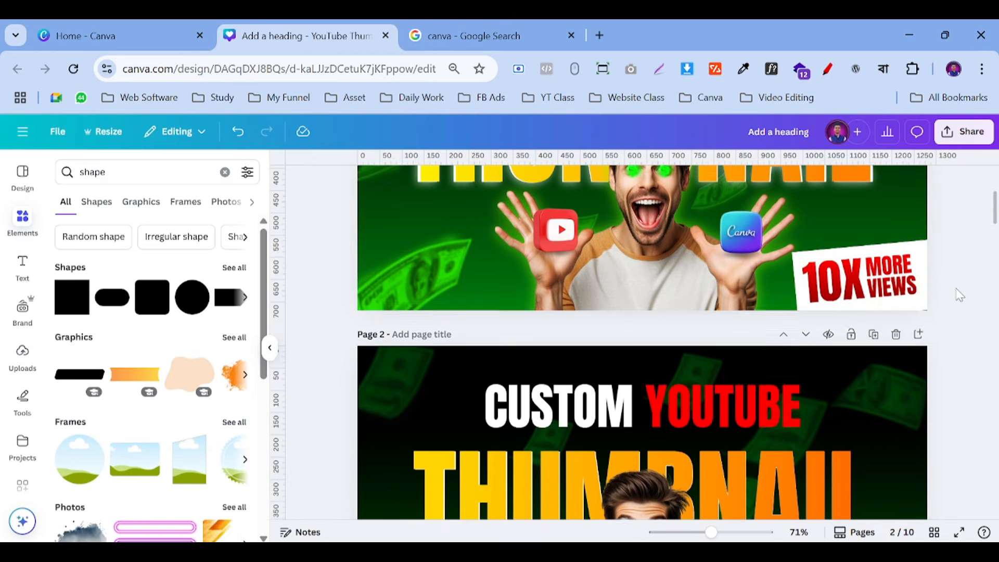
{"action": "scroll", "coordinate": [959, 295], "scroll_direction": "down", "scroll_amount": 5}
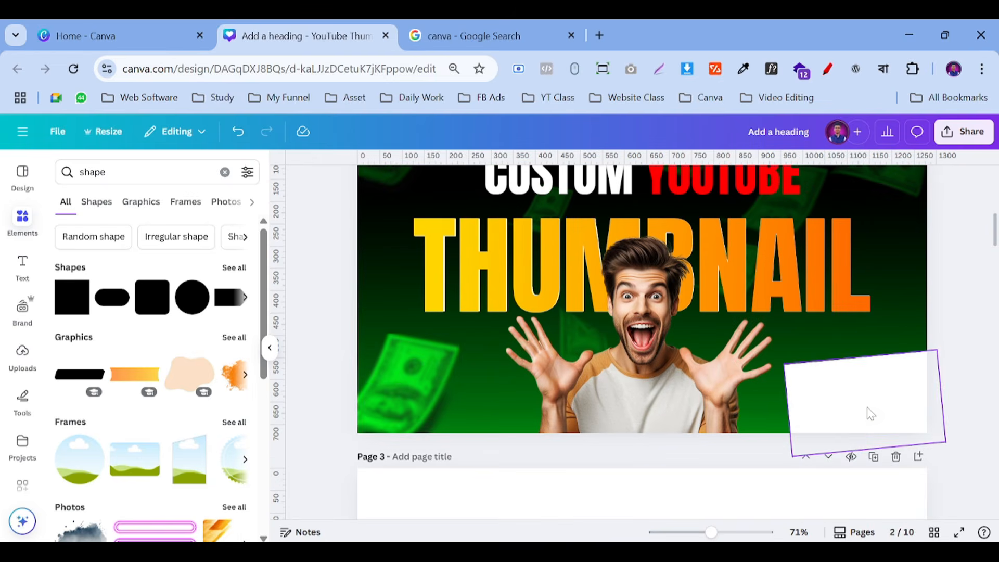
Check page 1's badge text, then open the TypeGradient app and set its main text to "10X".
{"action": "left_click", "coordinate": [10, 263]}
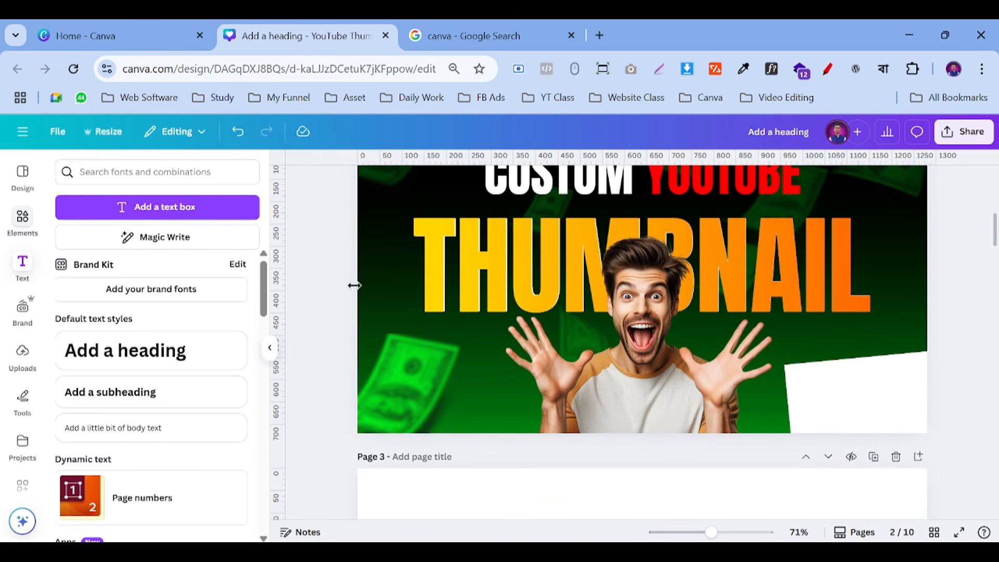
{"action": "scroll", "coordinate": [836, 361], "scroll_direction": "up", "scroll_amount": 3}
{"action": "scroll", "coordinate": [572, 395], "scroll_direction": "down", "scroll_amount": 3}
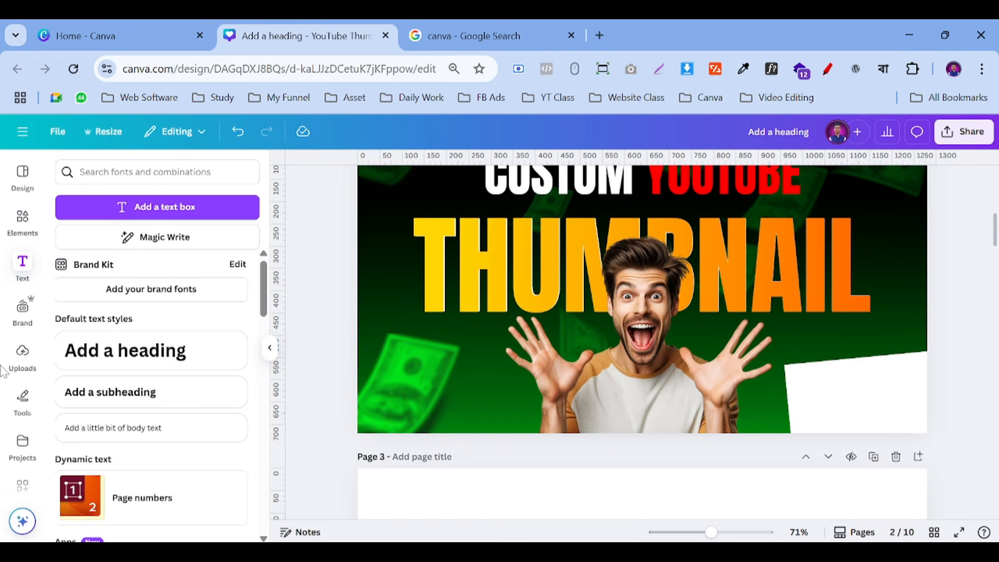
{"action": "scroll", "coordinate": [20, 312], "scroll_direction": "down", "scroll_amount": 2}
{"action": "left_click", "coordinate": [22, 410]}
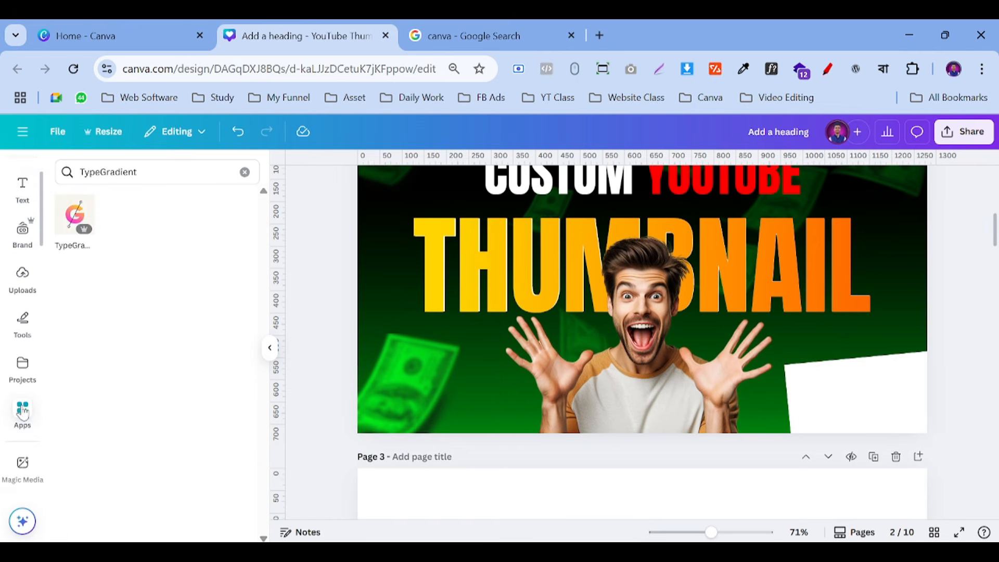
{"action": "left_click", "coordinate": [83, 220]}
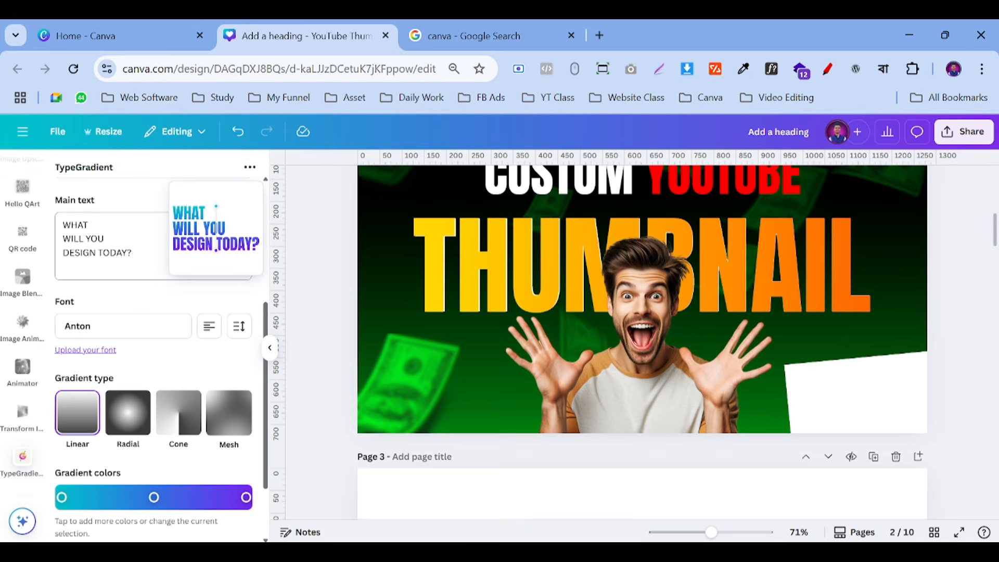
{"action": "left_click_drag", "start_coordinate": [133, 253], "coordinate": [41, 225]}
{"action": "type", "text": "1"}
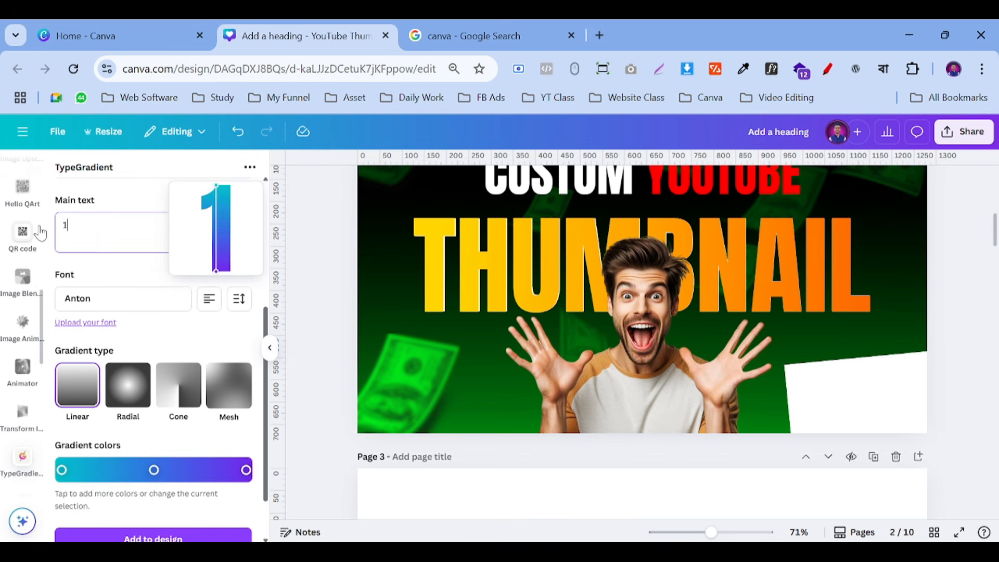
{"action": "type", "text": "0X"}
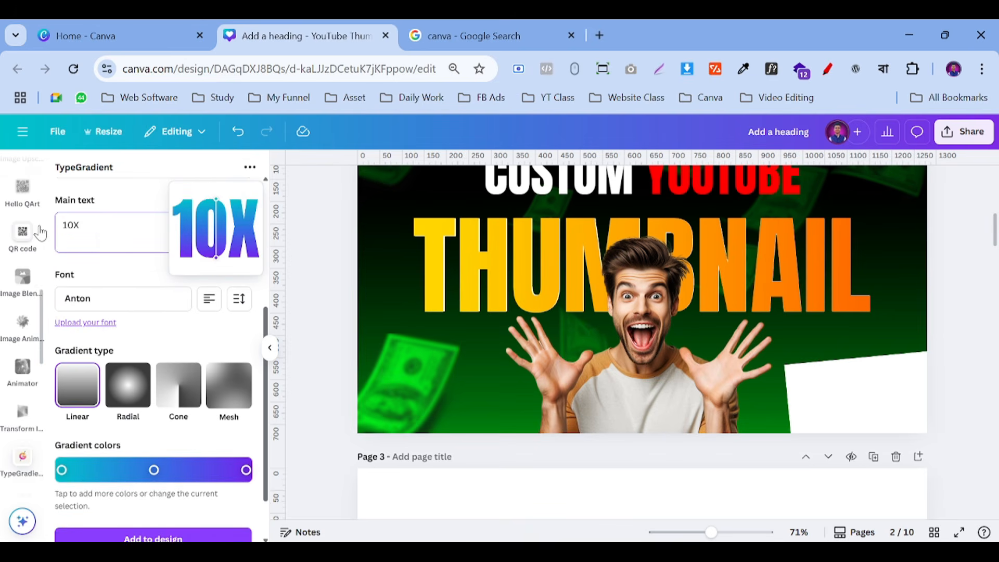
Remove the middle colour stop from the 10X text's linear gradient.
{"action": "scroll", "coordinate": [104, 244], "scroll_direction": "up", "scroll_amount": 5}
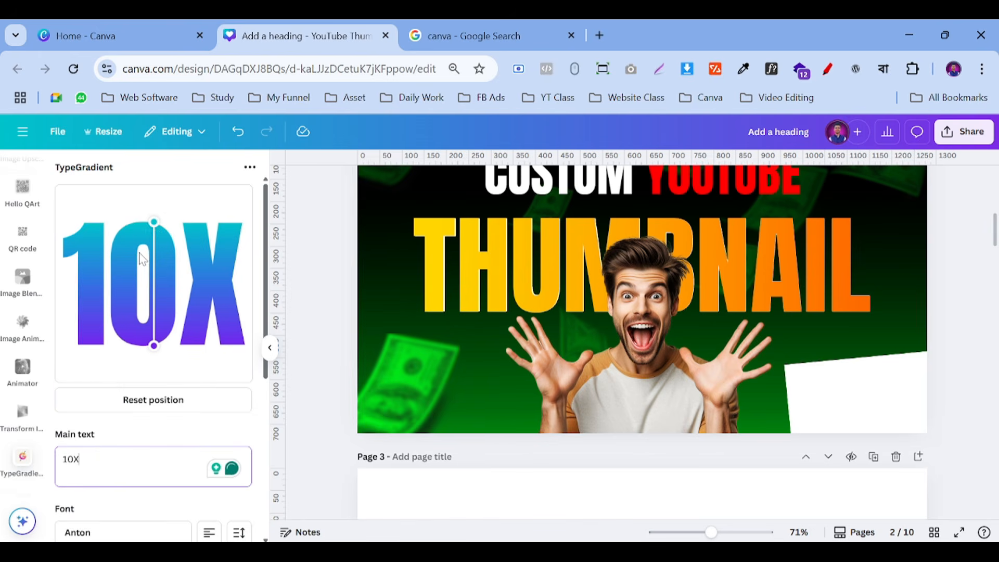
{"action": "scroll", "coordinate": [149, 250], "scroll_direction": "down", "scroll_amount": 5}
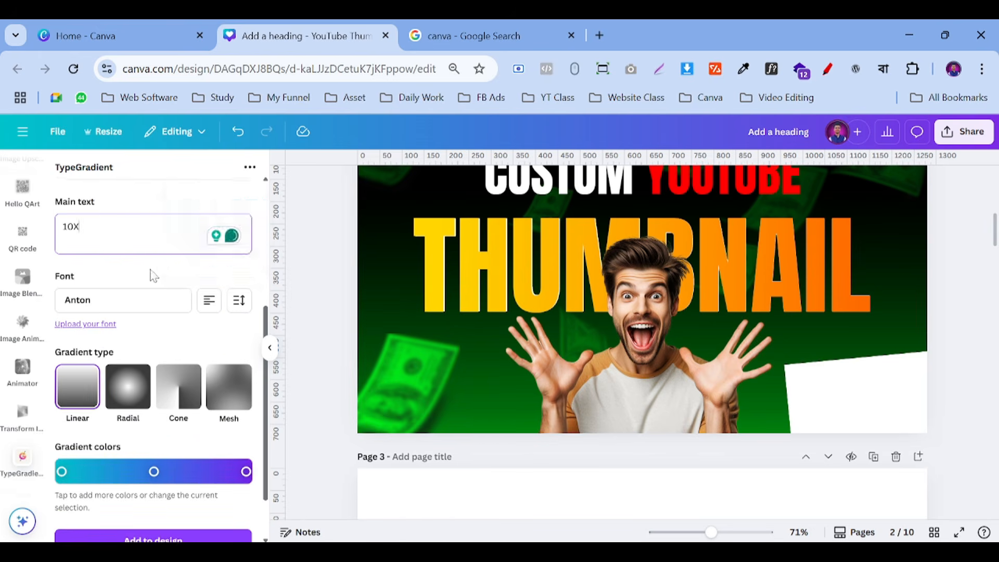
{"action": "scroll", "coordinate": [120, 416], "scroll_direction": "down", "scroll_amount": 2}
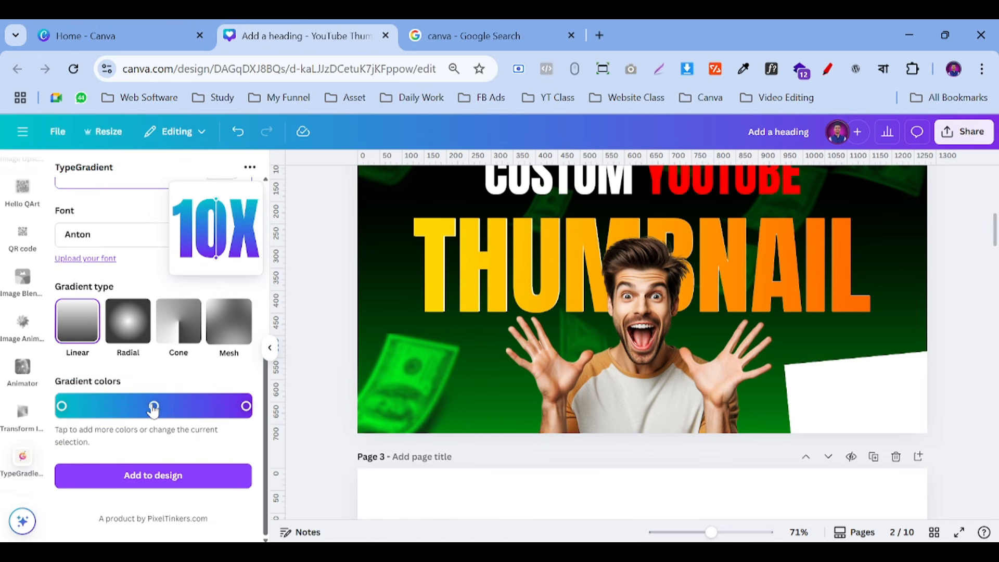
{"action": "left_click", "coordinate": [154, 407]}
{"action": "left_click", "coordinate": [155, 365]}
Set the first gradient colour of the 10X text to bright red.
{"action": "left_click", "coordinate": [62, 407]}
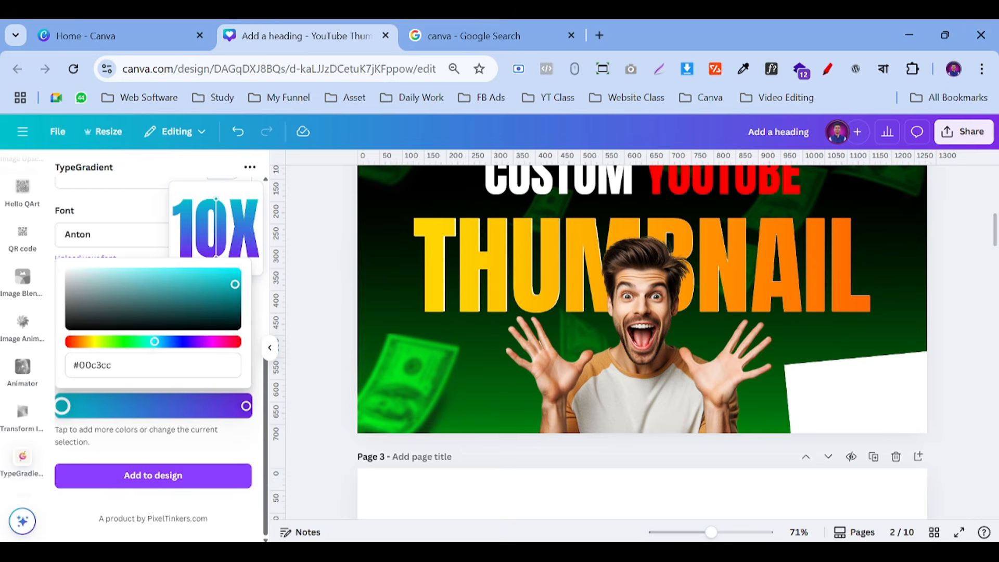
{"action": "left_click", "coordinate": [55, 352]}
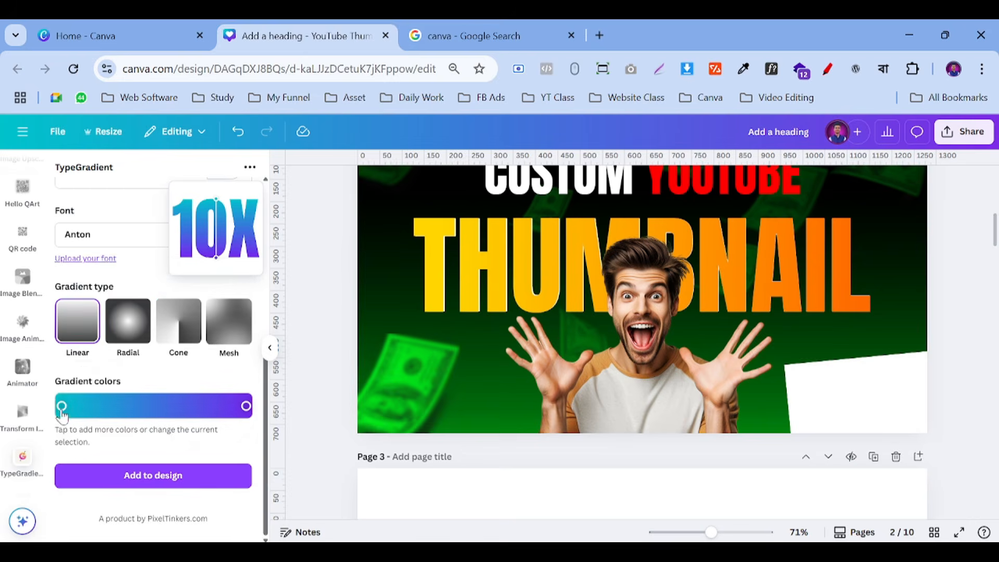
{"action": "left_click", "coordinate": [62, 409]}
{"action": "left_click_drag", "start_coordinate": [93, 343], "coordinate": [6, 345]}
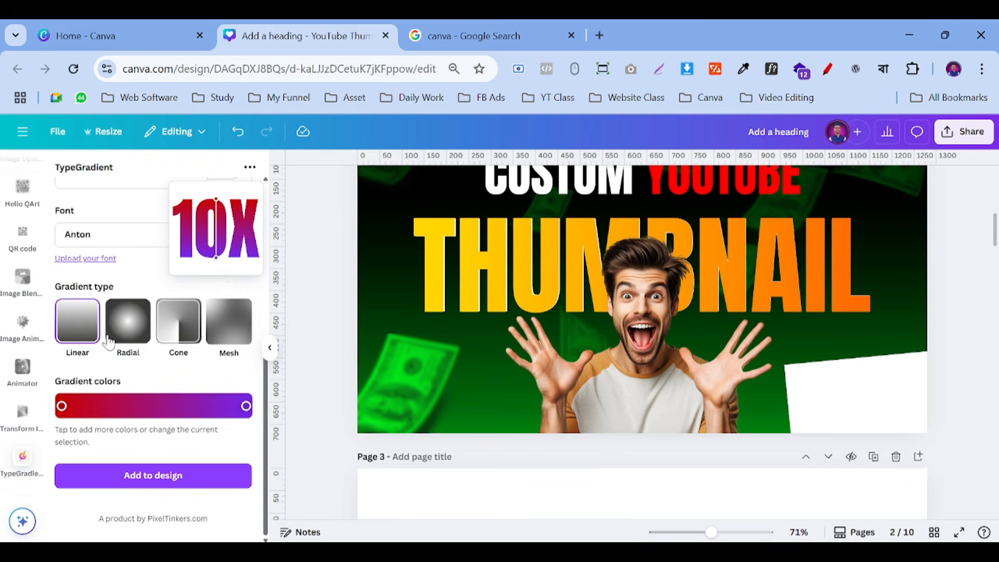
{"action": "left_click", "coordinate": [62, 406]}
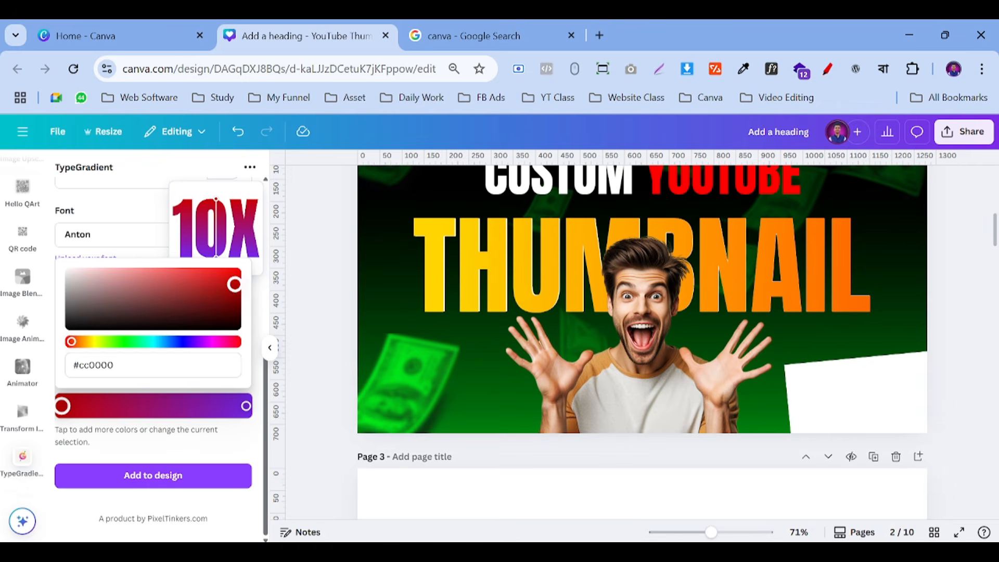
{"action": "left_click", "coordinate": [254, 259]}
Set the last gradient colour to black and add the 10X text to page 2.
{"action": "left_click", "coordinate": [247, 407]}
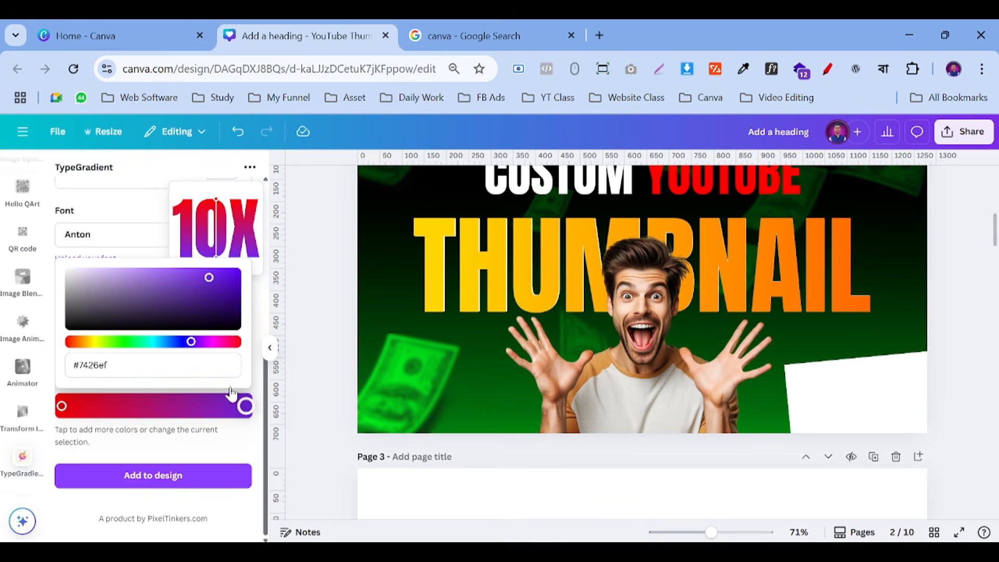
{"action": "left_click_drag", "start_coordinate": [213, 308], "coordinate": [299, 469]}
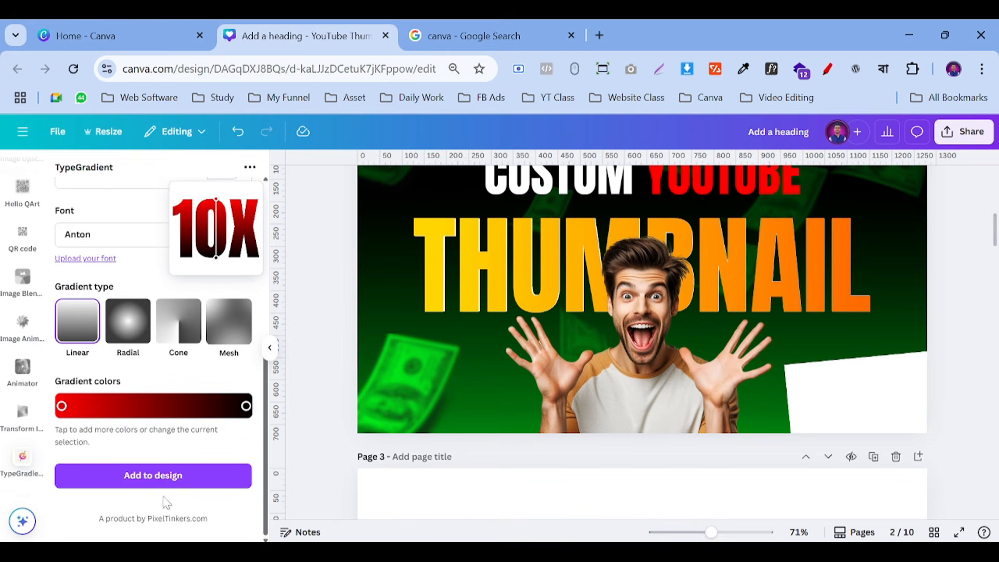
{"action": "left_click", "coordinate": [152, 476]}
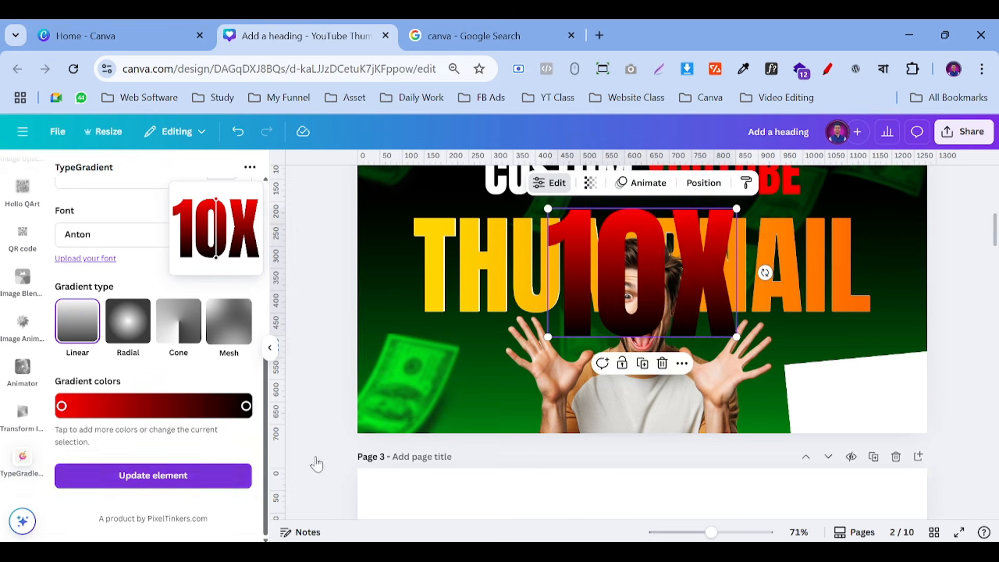
Shrink the 10X text, tilt it to match the white rectangle and place it in the rectangle's left part.
{"action": "left_click_drag", "start_coordinate": [759, 272], "coordinate": [739, 365]}
{"action": "left_click_drag", "start_coordinate": [855, 415], "coordinate": [739, 336]}
{"action": "left_click_drag", "start_coordinate": [673, 289], "coordinate": [811, 389]}
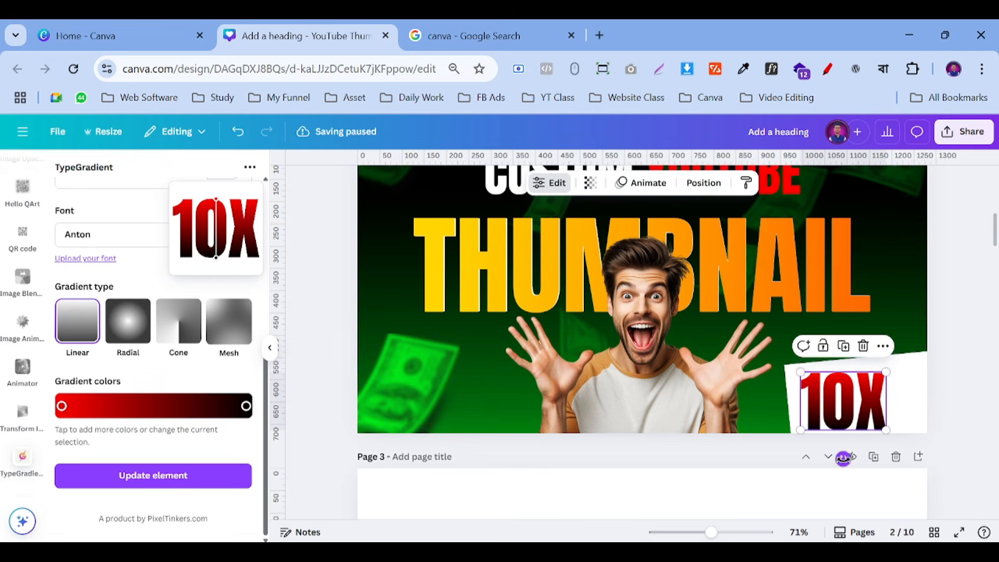
{"action": "left_click_drag", "start_coordinate": [843, 448], "coordinate": [884, 471]}
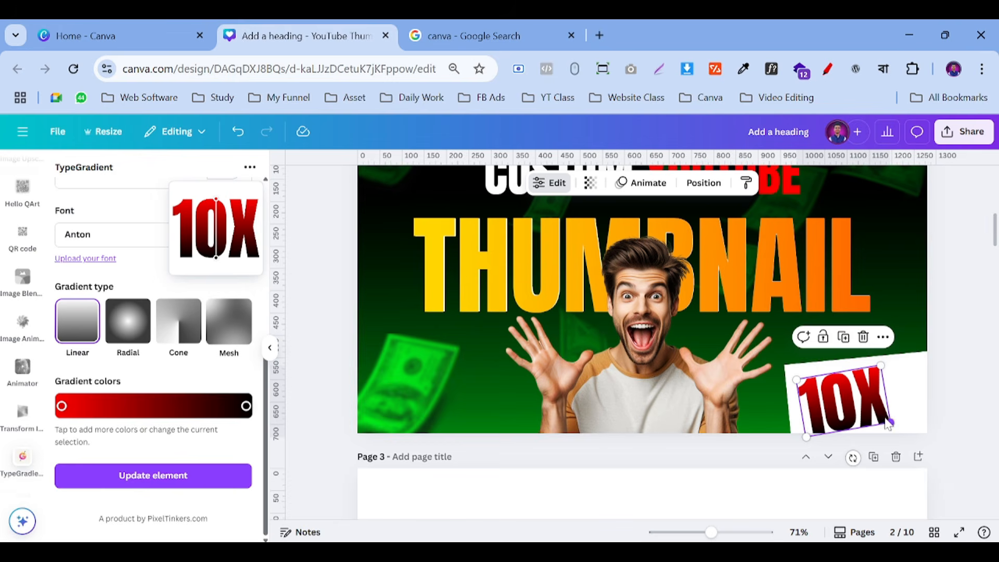
{"action": "left_click_drag", "start_coordinate": [887, 424], "coordinate": [837, 452]}
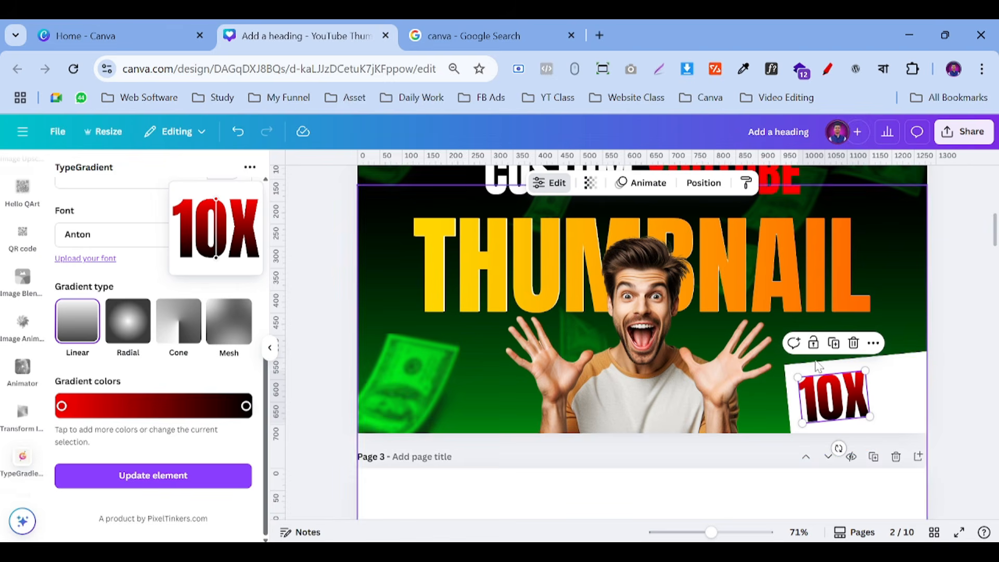
Duplicate the 10X text and place the copy just above the white rectangle.
{"action": "left_click", "coordinate": [955, 378]}
{"action": "left_click", "coordinate": [834, 398]}
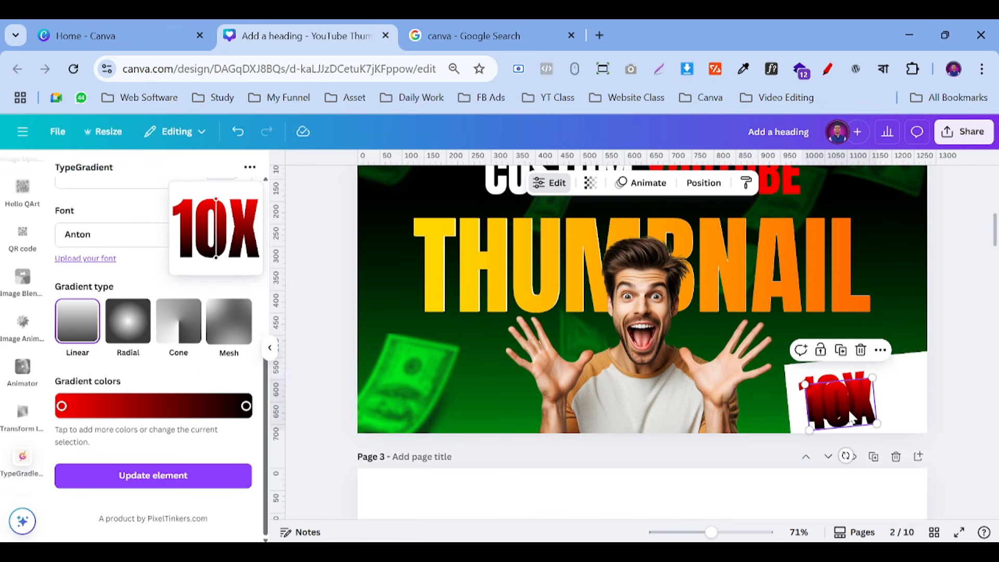
{"action": "left_click", "coordinate": [841, 350]}
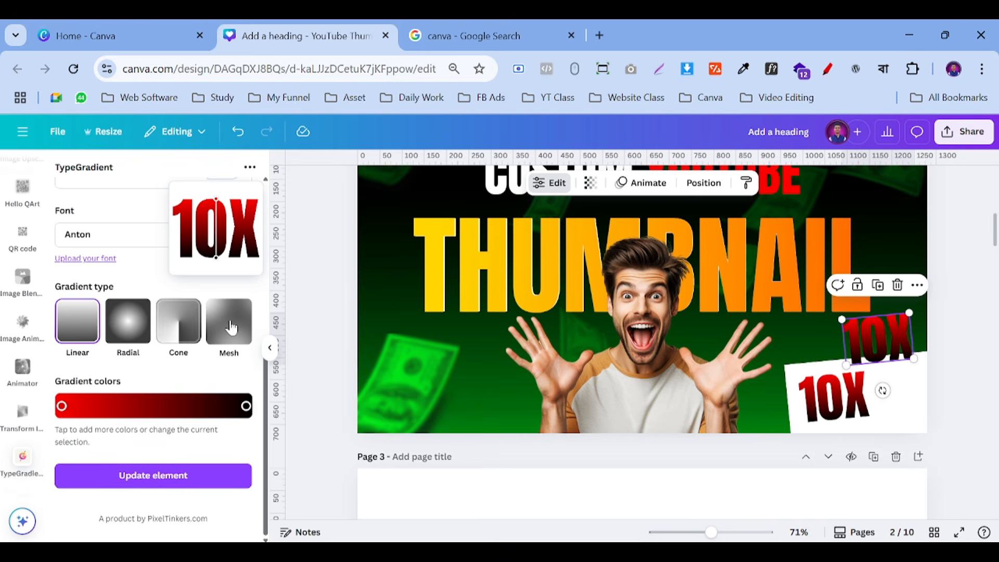
Replace the text of the duplicated 10X element with MORE and VIEWS on two lines and update it on page 2.
{"action": "scroll", "coordinate": [140, 286], "scroll_direction": "up", "scroll_amount": 4}
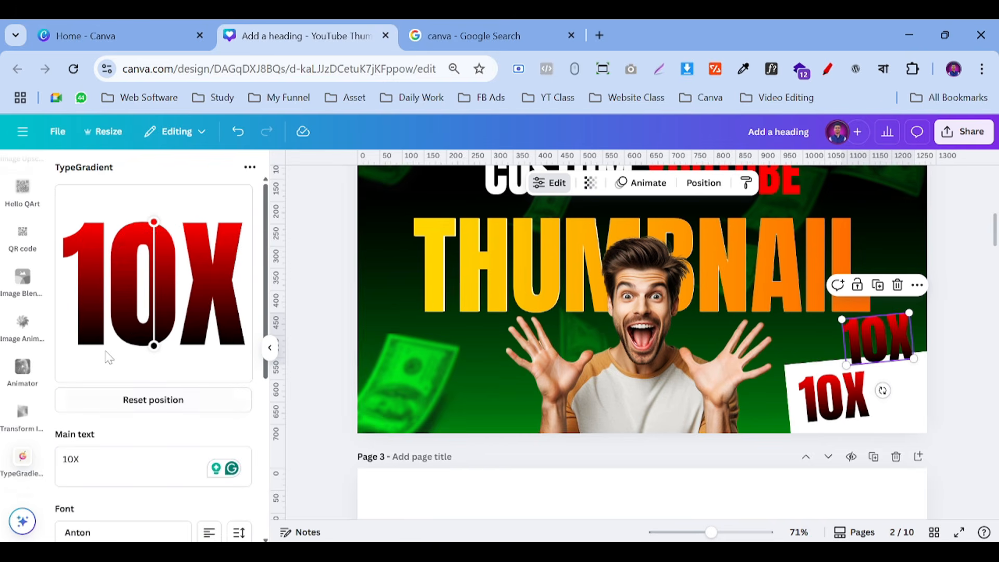
{"action": "scroll", "coordinate": [140, 286], "scroll_direction": "down", "scroll_amount": 2}
{"action": "left_click", "coordinate": [141, 310]}
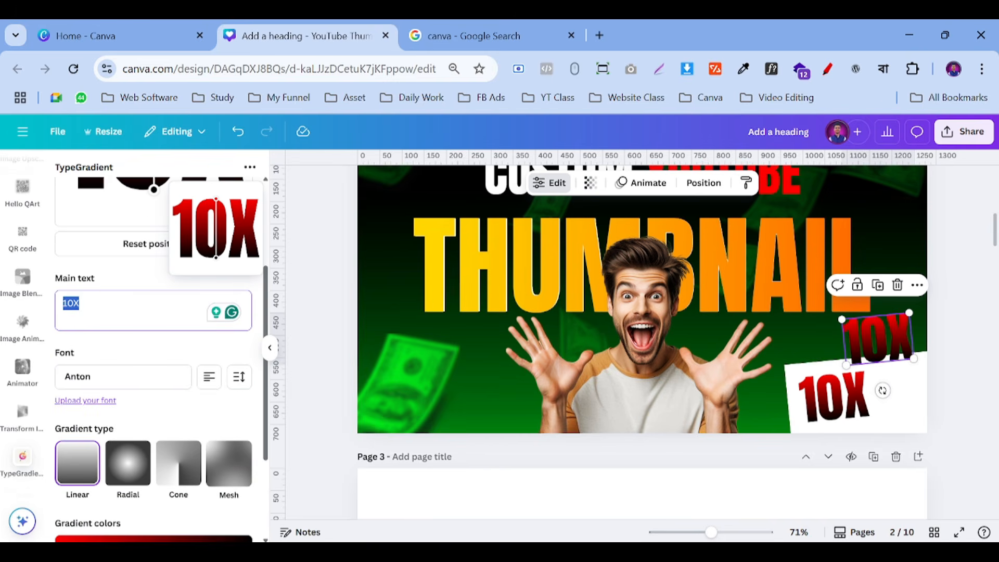
{"action": "type", "text": "m"}
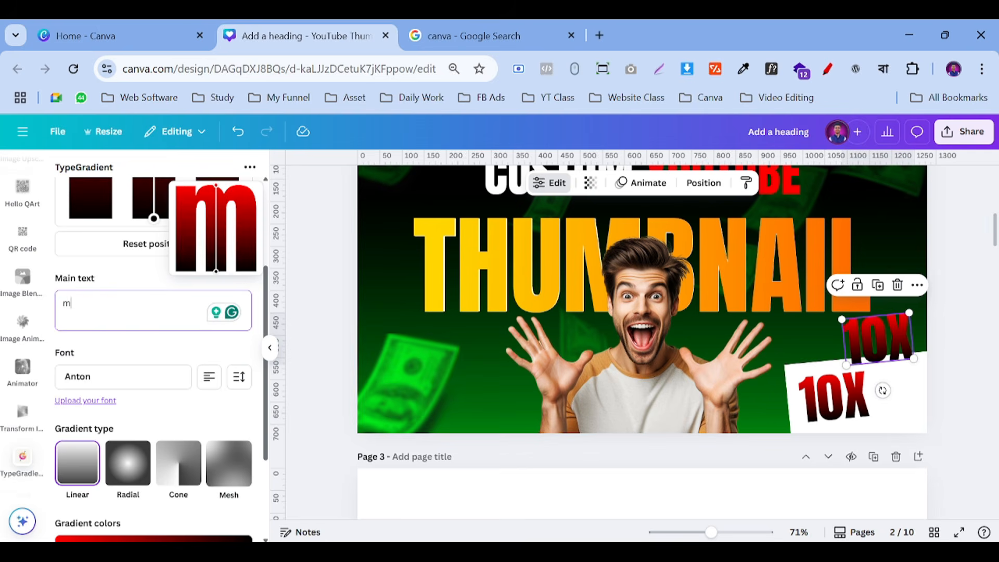
{"action": "key", "text": "BackSpace"}
{"action": "type", "text": "M"}
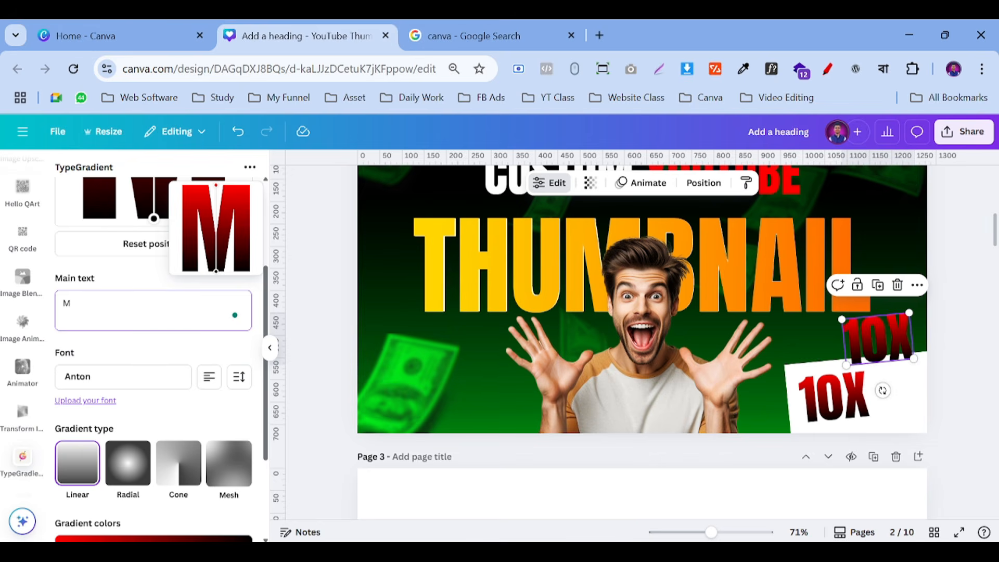
{"action": "type", "text": "ORE"}
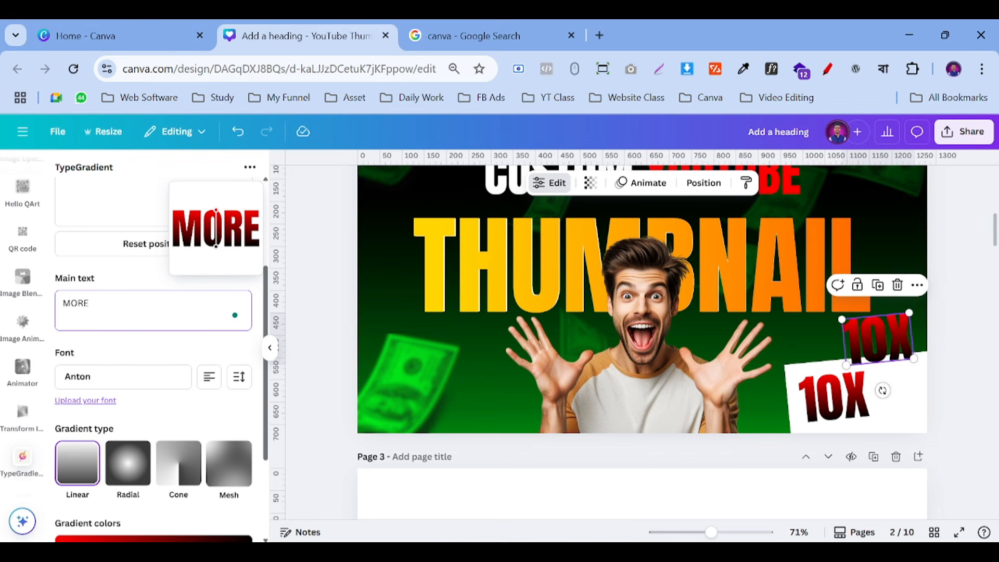
{"action": "key", "text": "Return"}
{"action": "type", "text": "VIEWS"}
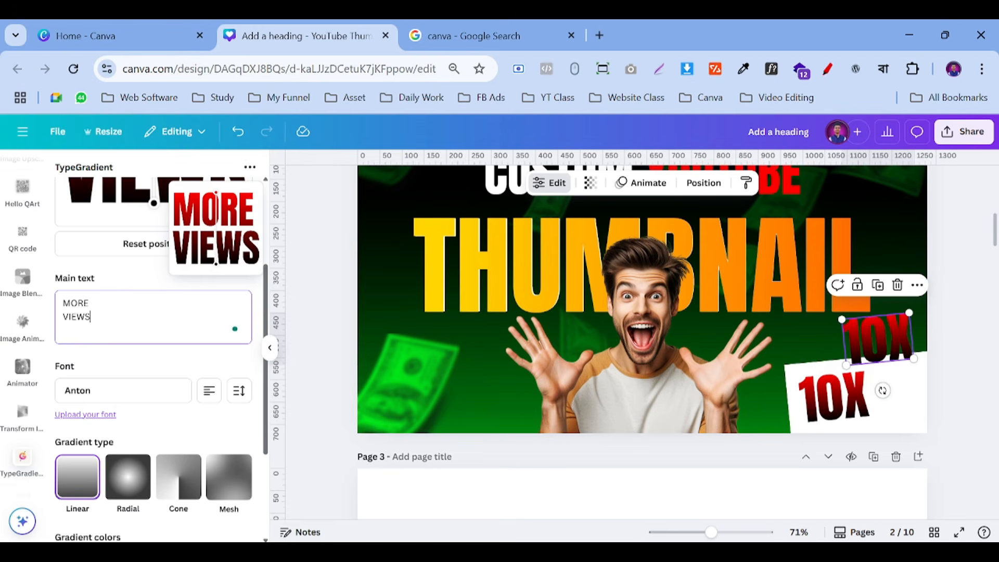
{"action": "scroll", "coordinate": [162, 379], "scroll_direction": "down", "scroll_amount": 3}
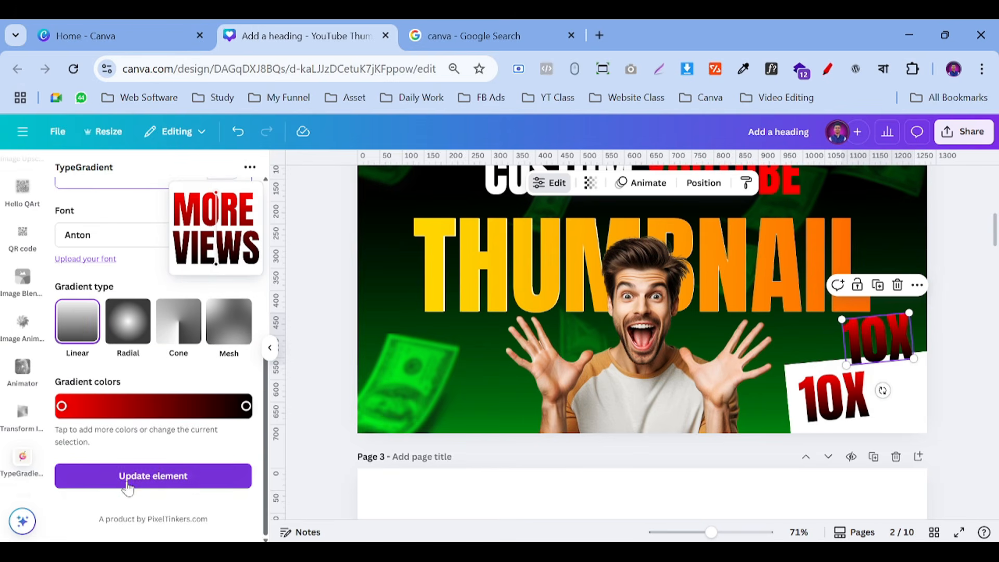
{"action": "left_click", "coordinate": [125, 477]}
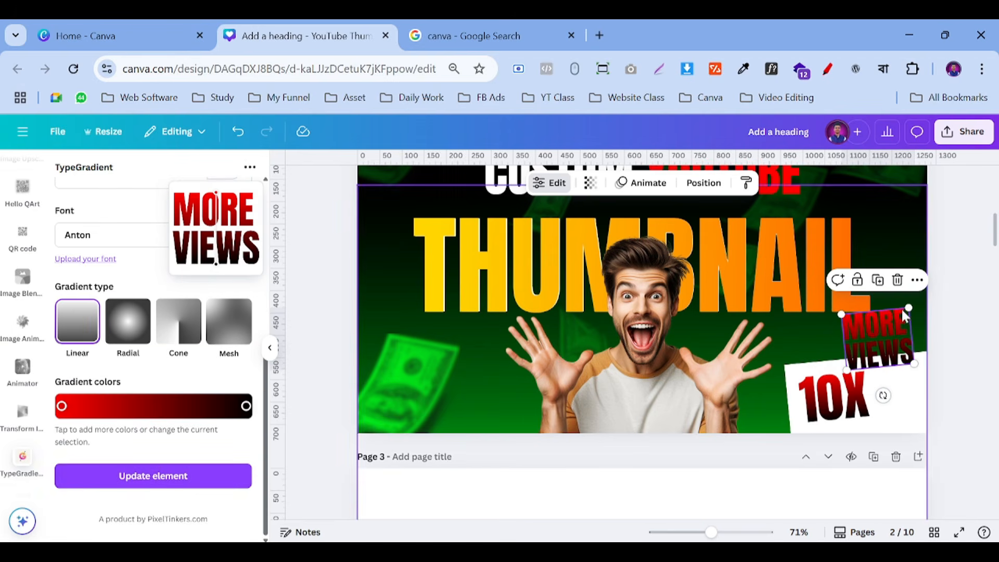
{"action": "left_click", "coordinate": [975, 359]}
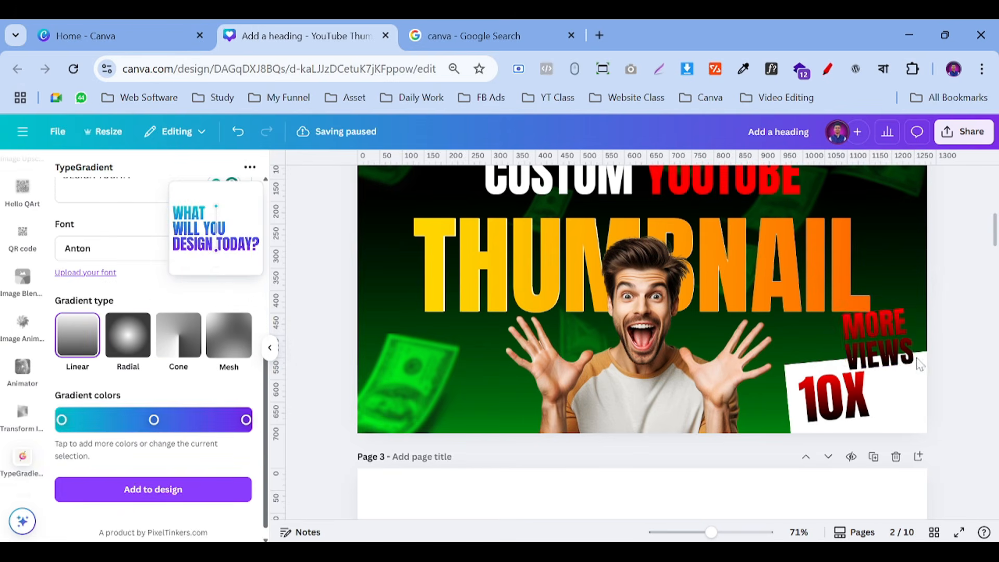
Extend the MORE VIEWS gradient far below the text so less black shows in the letters, and update the element.
{"action": "left_click", "coordinate": [875, 353]}
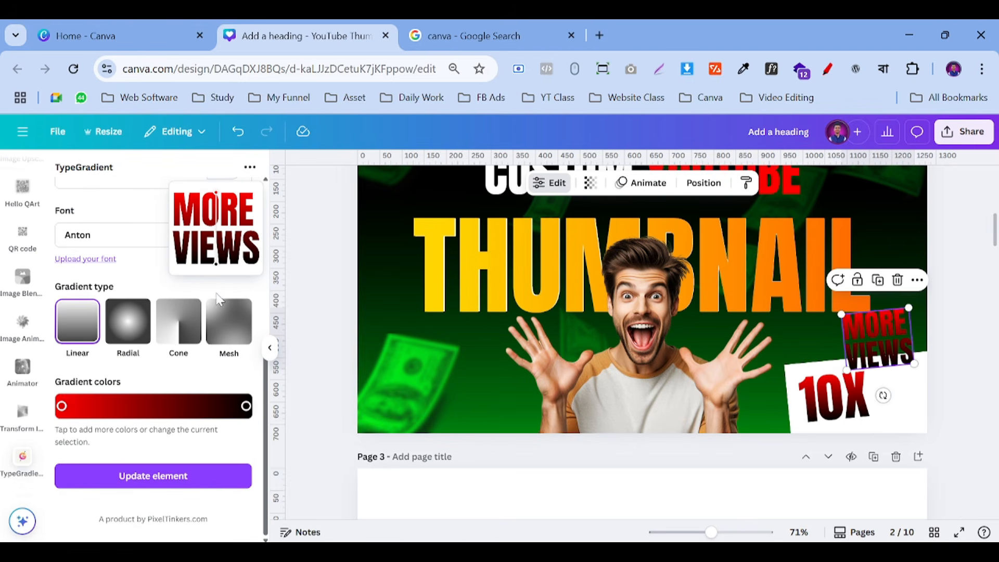
{"action": "scroll", "coordinate": [147, 263], "scroll_direction": "up", "scroll_amount": 6}
{"action": "left_click_drag", "start_coordinate": [152, 363], "coordinate": [140, 541]}
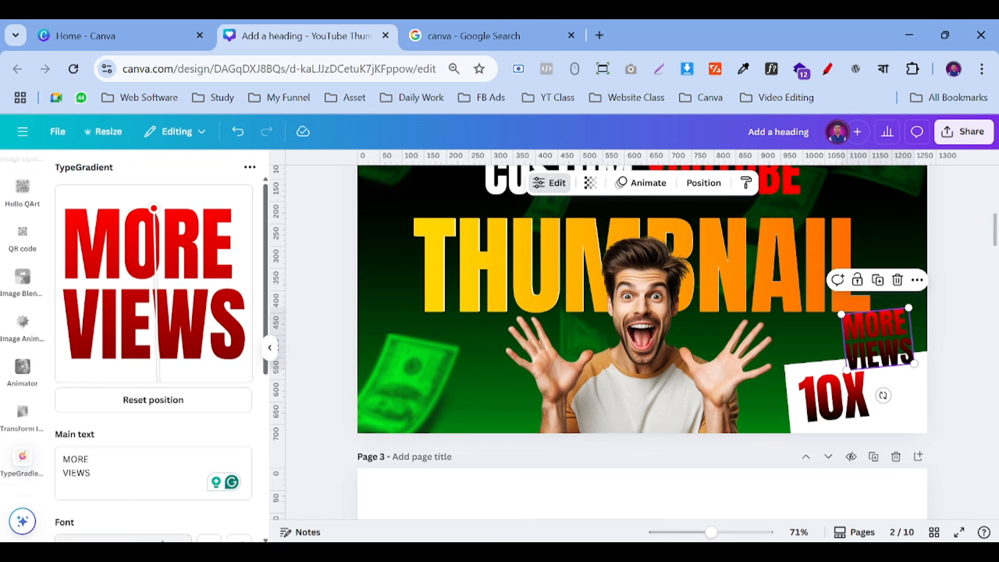
{"action": "scroll", "coordinate": [156, 354], "scroll_direction": "down", "scroll_amount": 1}
{"action": "scroll", "coordinate": [188, 468], "scroll_direction": "down", "scroll_amount": 5}
{"action": "left_click", "coordinate": [185, 479]}
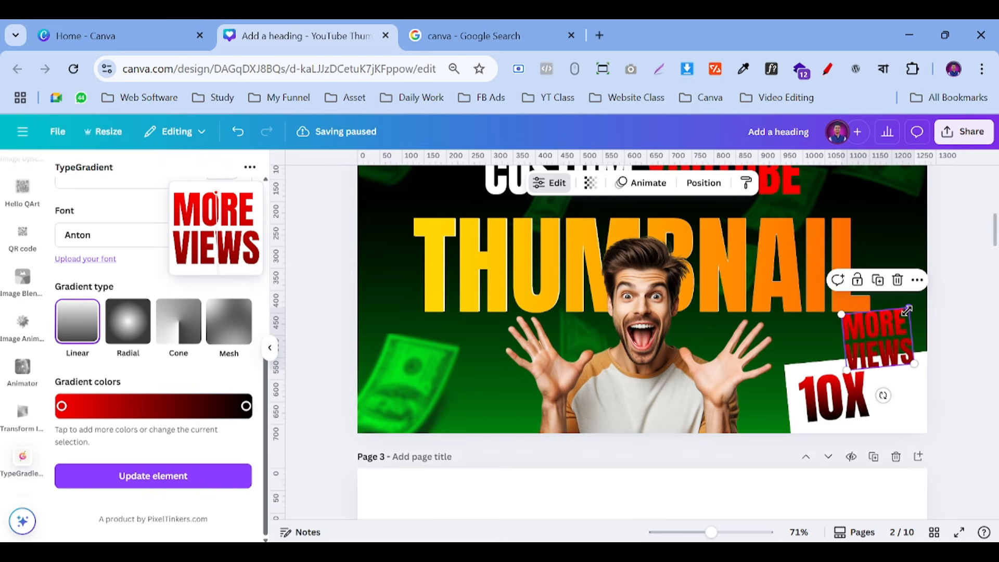
Shrink the MORE VIEWS text and place it inside the white rectangle, just right of 10X.
{"action": "left_click_drag", "start_coordinate": [908, 307], "coordinate": [830, 411]}
{"action": "left_click", "coordinate": [854, 410]}
{"action": "left_click", "coordinate": [897, 388]}
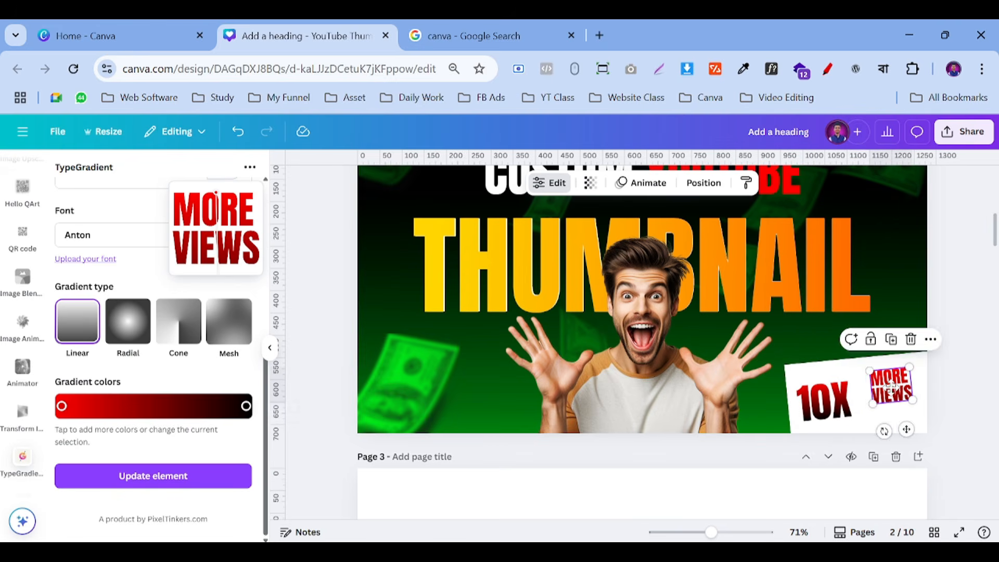
{"action": "left_click_drag", "start_coordinate": [897, 388], "coordinate": [859, 421]}
Enlarge the 10X text to fit beside MORE VIEWS and shift the white rectangle slightly down so it frames both texts.
{"action": "left_click", "coordinate": [825, 403]}
{"action": "left_click_drag", "start_coordinate": [795, 385], "coordinate": [794, 381]}
{"action": "left_click", "coordinate": [864, 367]}
{"action": "left_click_drag", "start_coordinate": [856, 357], "coordinate": [863, 364]}
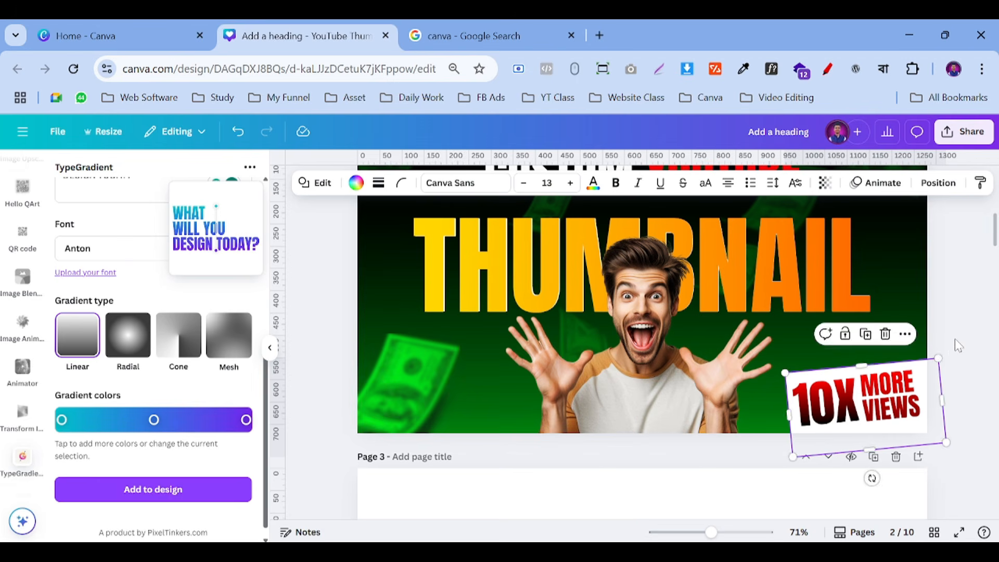
{"action": "left_click", "coordinate": [954, 339]}
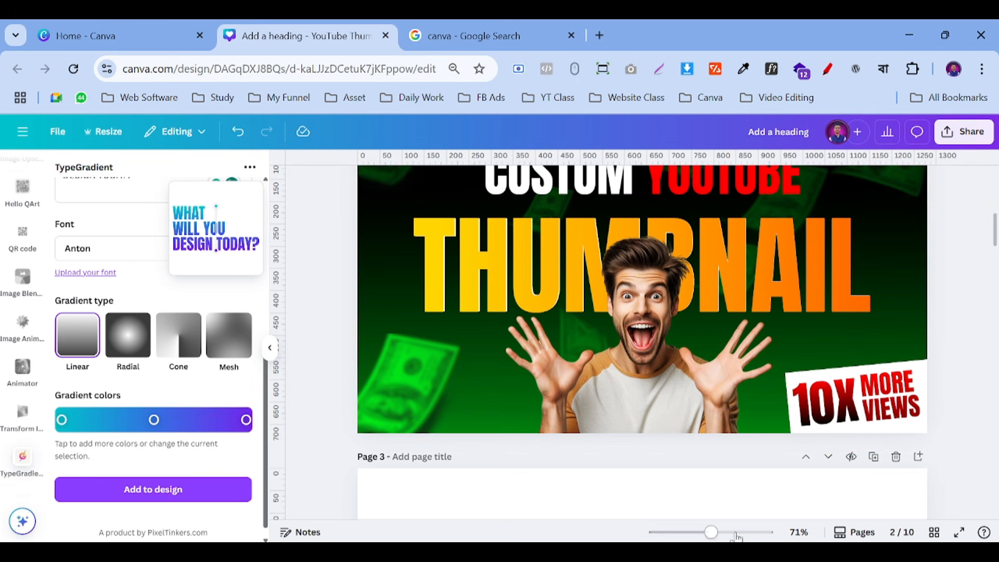
Fine-tune the 10X text's size and position within the white rectangle.
{"action": "left_click_drag", "start_coordinate": [712, 531], "coordinate": [717, 532]}
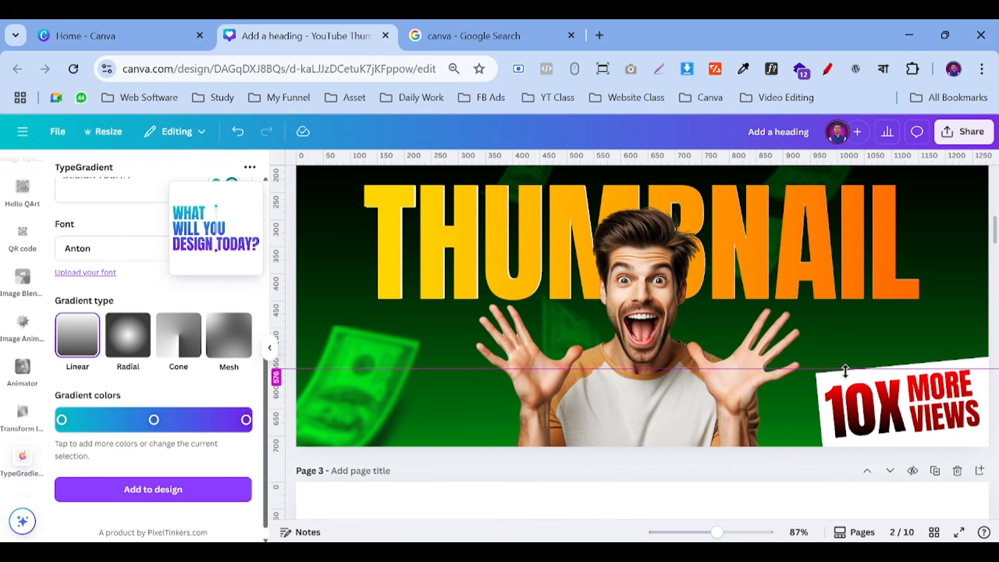
{"action": "left_click", "coordinate": [897, 388]}
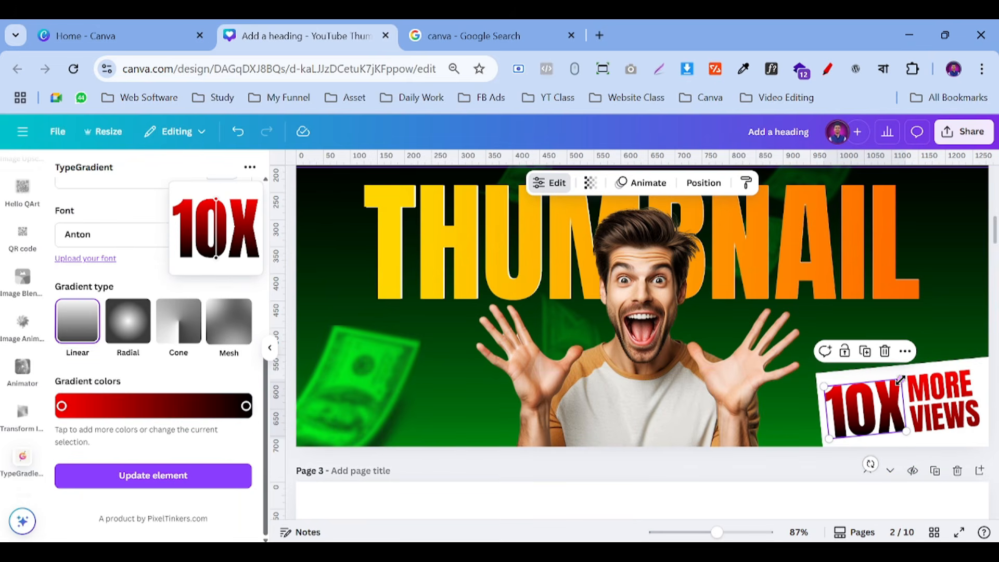
{"action": "left_click_drag", "start_coordinate": [900, 379], "coordinate": [901, 378]}
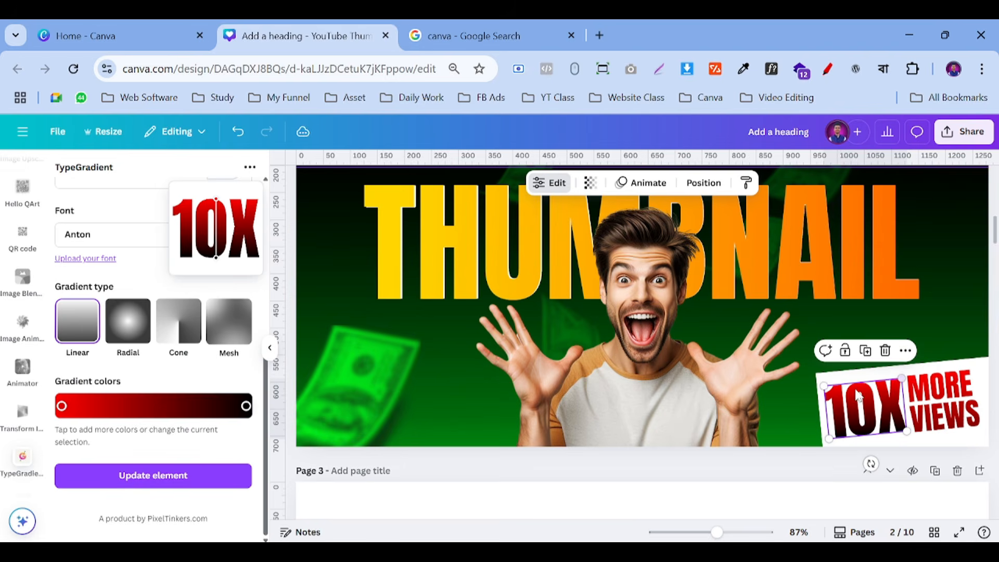
{"action": "mouse_move", "coordinate": [824, 385]}
{"action": "left_mouse_down"}
{"action": "mouse_move", "coordinate": [811, 364]}
{"action": "mouse_move", "coordinate": [824, 384]}
{"action": "left_mouse_up"}
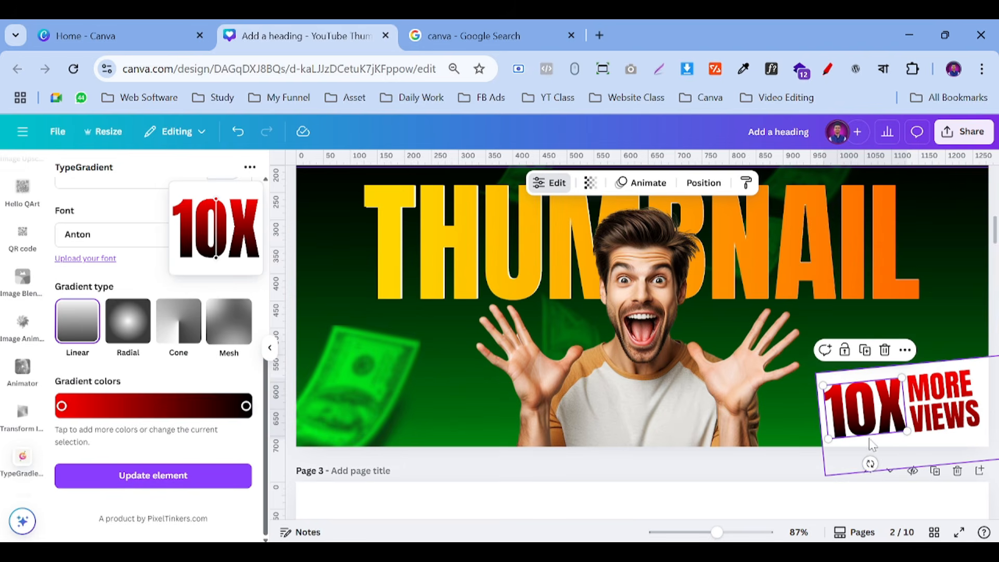
{"action": "left_click_drag", "start_coordinate": [903, 430], "coordinate": [906, 427]}
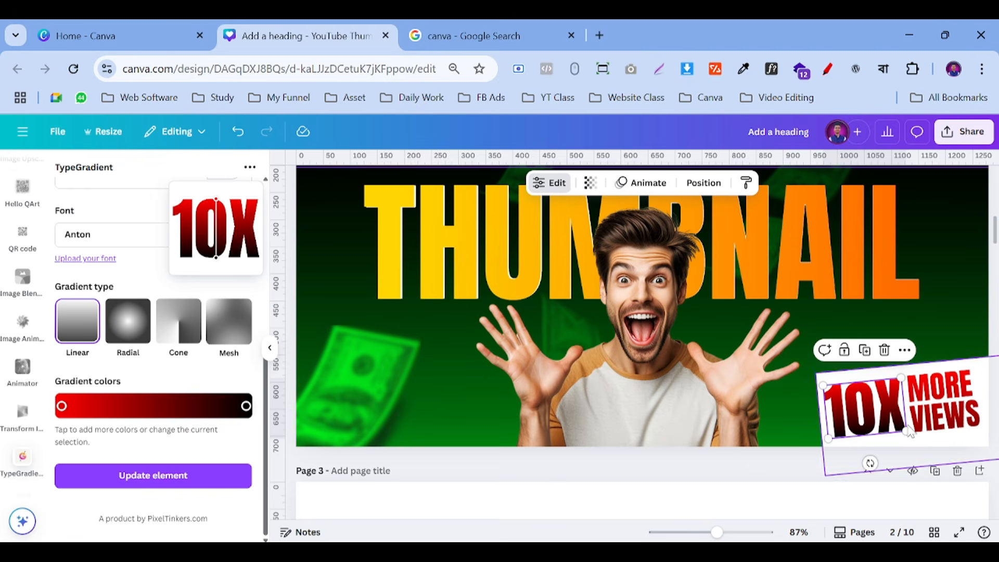
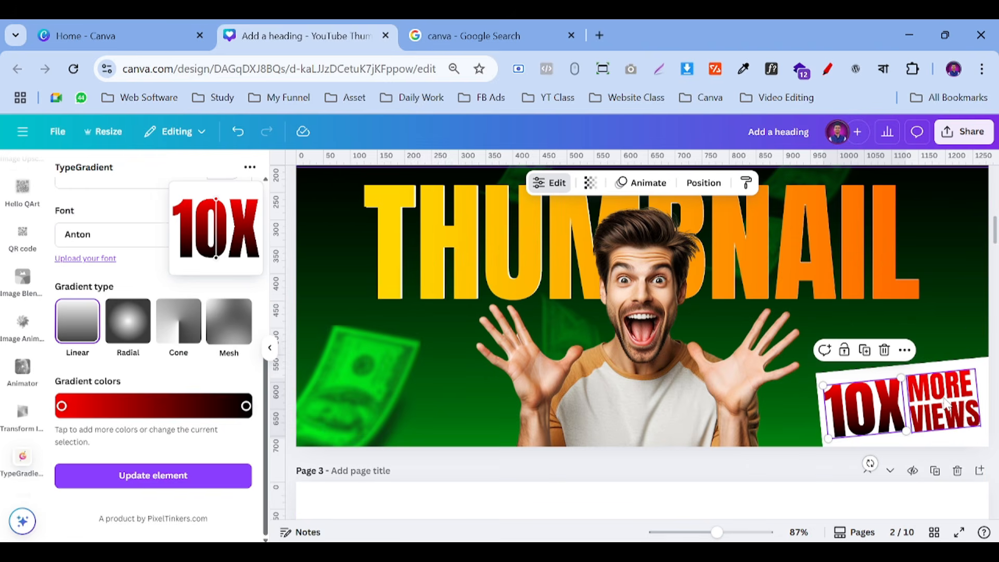
Shrink the MORE VIEWS text slightly to leave a small gap beside 10X and at the badge's edge.
{"action": "left_click", "coordinate": [923, 406]}
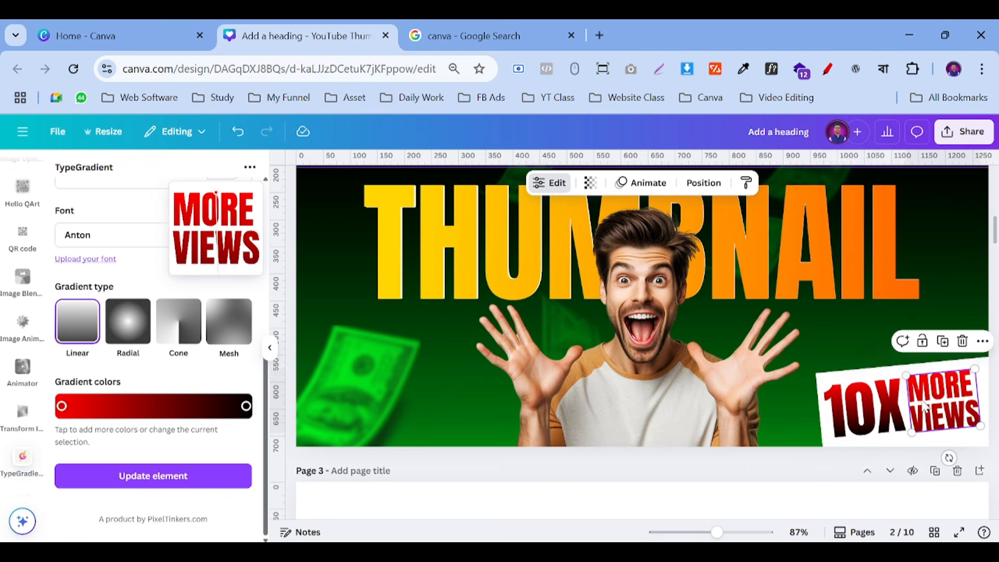
{"action": "left_click", "coordinate": [848, 345]}
{"action": "left_click", "coordinate": [932, 408]}
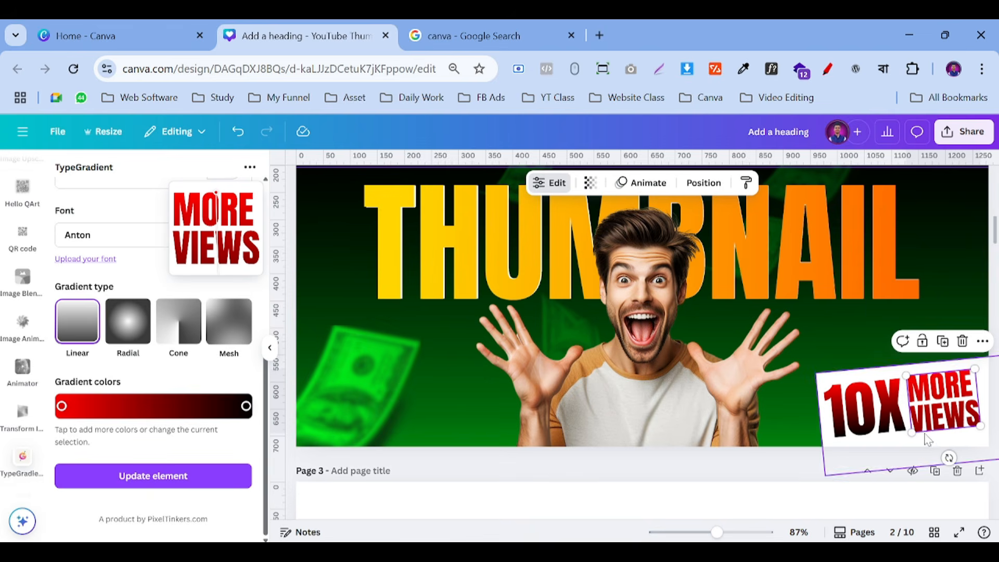
{"action": "left_click_drag", "start_coordinate": [910, 434], "coordinate": [913, 431]}
{"action": "left_click_drag", "start_coordinate": [975, 369], "coordinate": [976, 372]}
{"action": "left_click", "coordinate": [824, 352]}
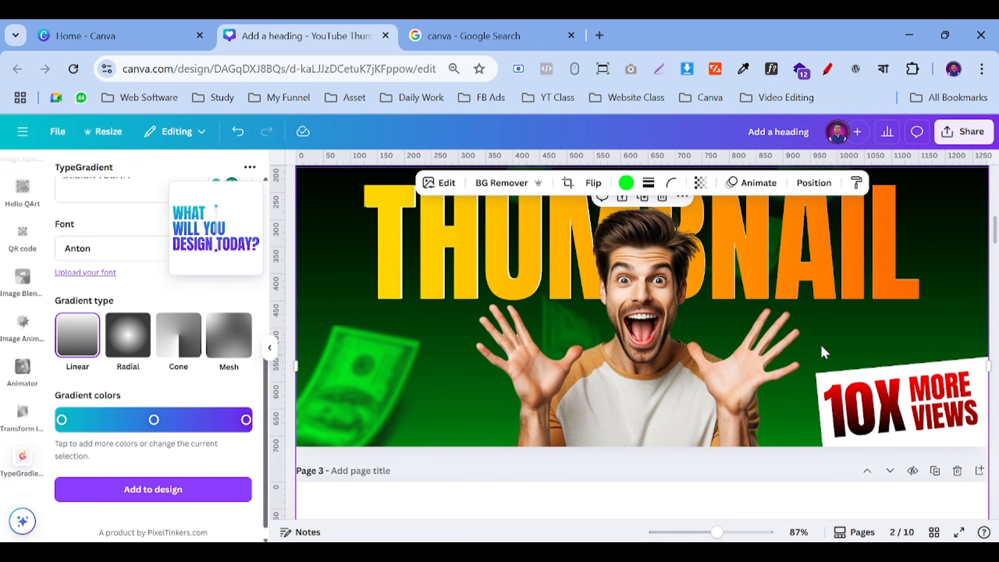
Nudge the 10X text slightly to the right, closer to MORE VIEWS.
{"action": "left_click", "coordinate": [863, 408]}
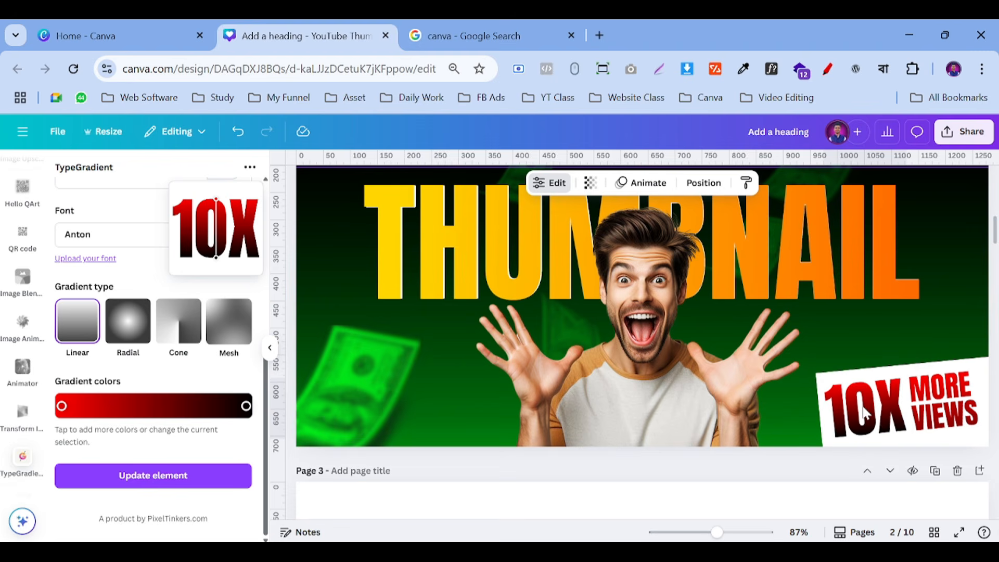
{"action": "left_click", "coordinate": [863, 413]}
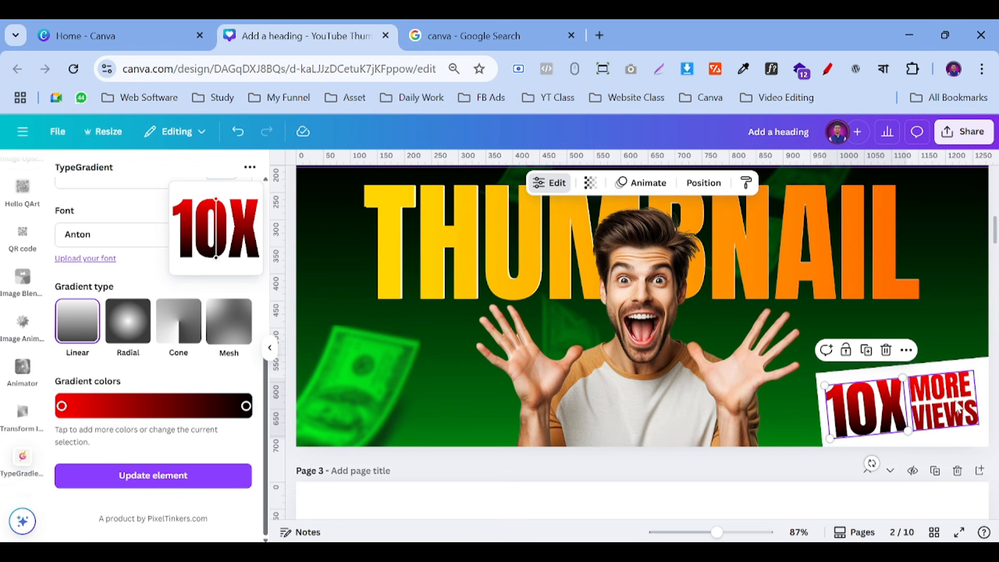
{"action": "left_click", "coordinate": [967, 295]}
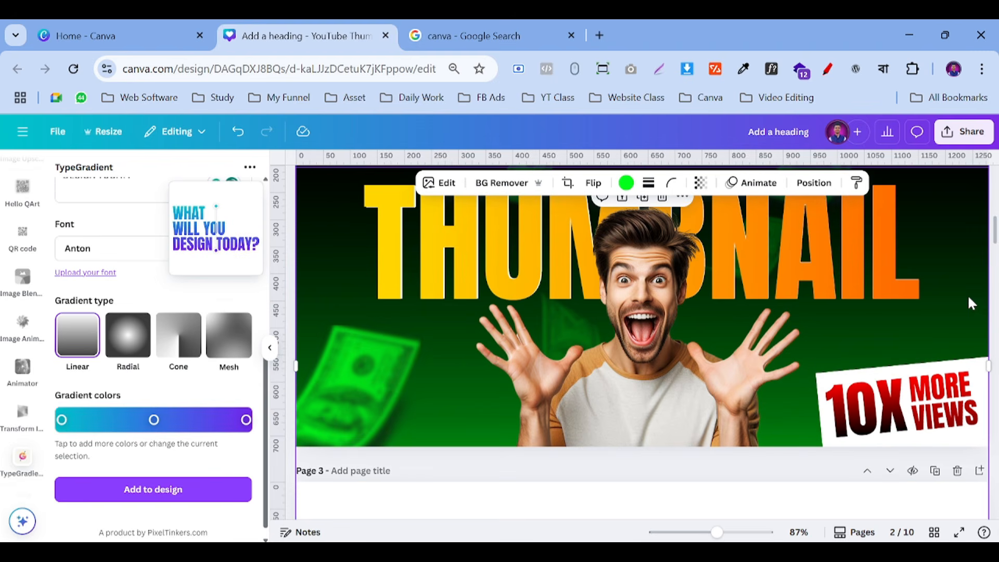
Adjust the transparency of the dollar bill in page 2's upper-right corner.
{"action": "left_click", "coordinate": [701, 532]}
{"action": "left_click", "coordinate": [903, 306]}
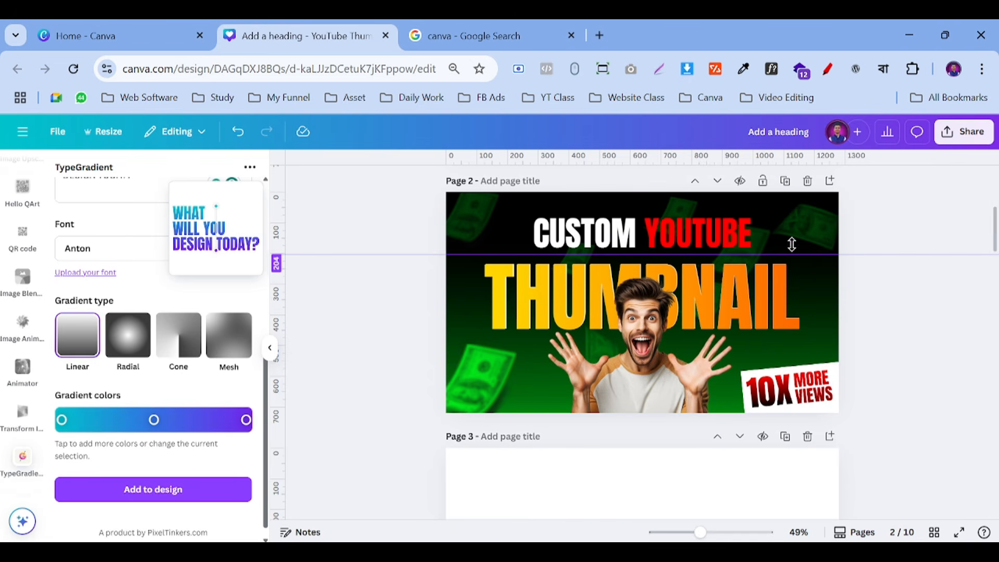
{"action": "scroll", "coordinate": [843, 218], "scroll_direction": "up", "scroll_amount": 3}
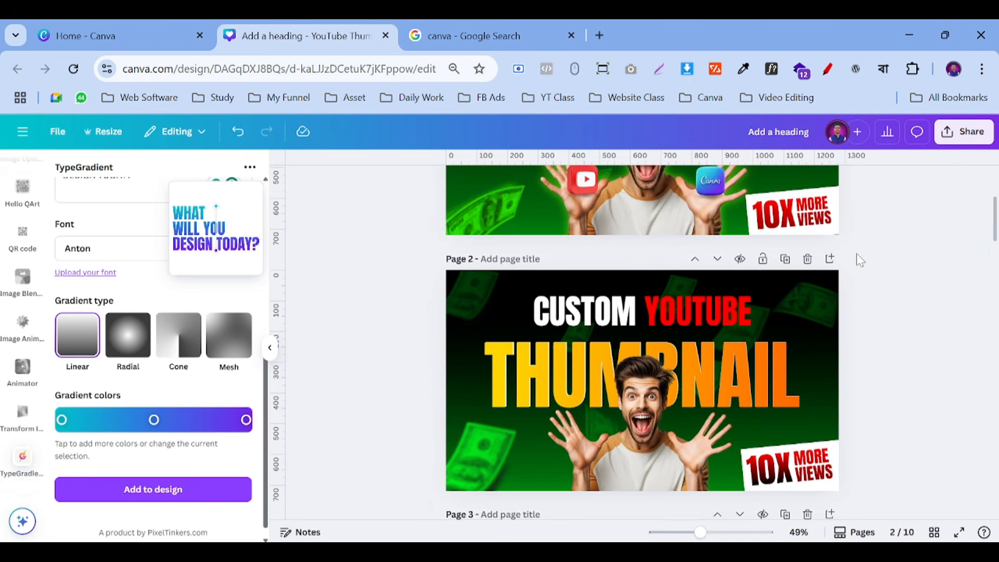
{"action": "left_click", "coordinate": [801, 300]}
{"action": "left_click", "coordinate": [710, 182]}
{"action": "left_click_drag", "start_coordinate": [742, 234], "coordinate": [687, 238]}
Set the upper-left dollar bill's transparency to 37 and move the bill behind YOUTUBE down behind the N and A of THUMBNAIL.
{"action": "left_click", "coordinate": [479, 286]}
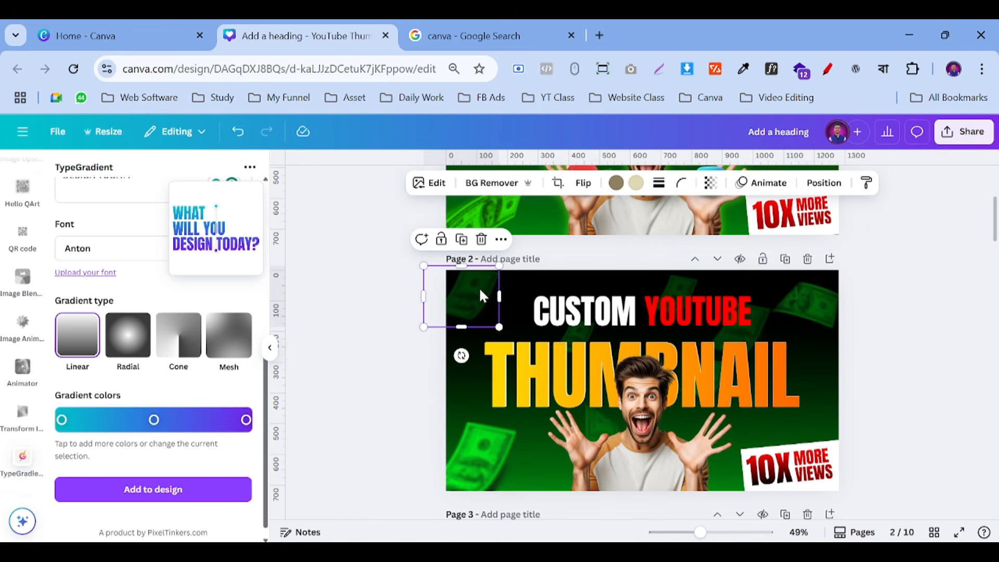
{"action": "left_click", "coordinate": [711, 182]}
{"action": "mouse_move", "coordinate": [664, 236]}
{"action": "left_mouse_down"}
{"action": "mouse_move", "coordinate": [693, 236]}
{"action": "mouse_move", "coordinate": [682, 241]}
{"action": "left_mouse_up"}
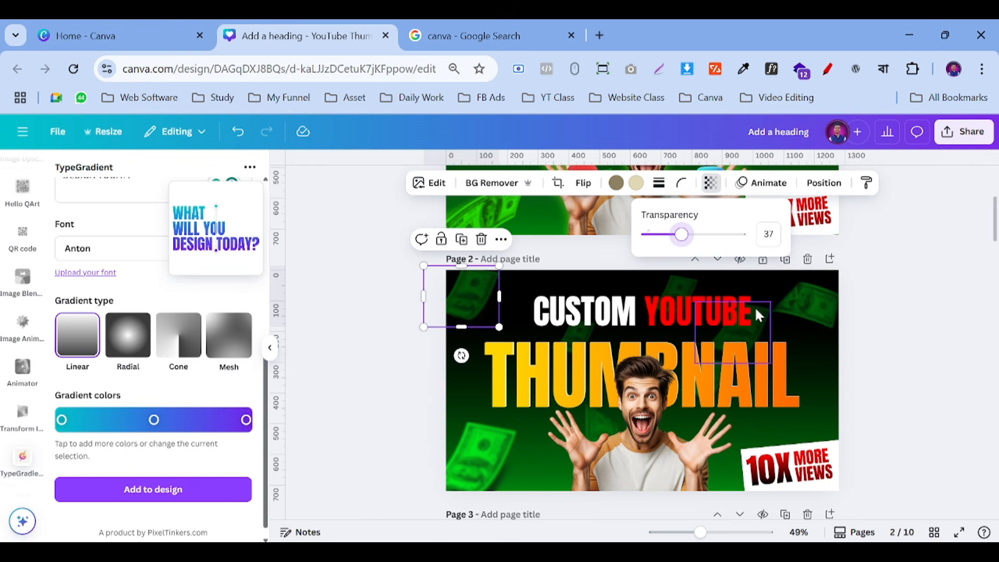
{"action": "left_click_drag", "start_coordinate": [755, 305], "coordinate": [729, 371]}
{"action": "left_click", "coordinate": [967, 339]}
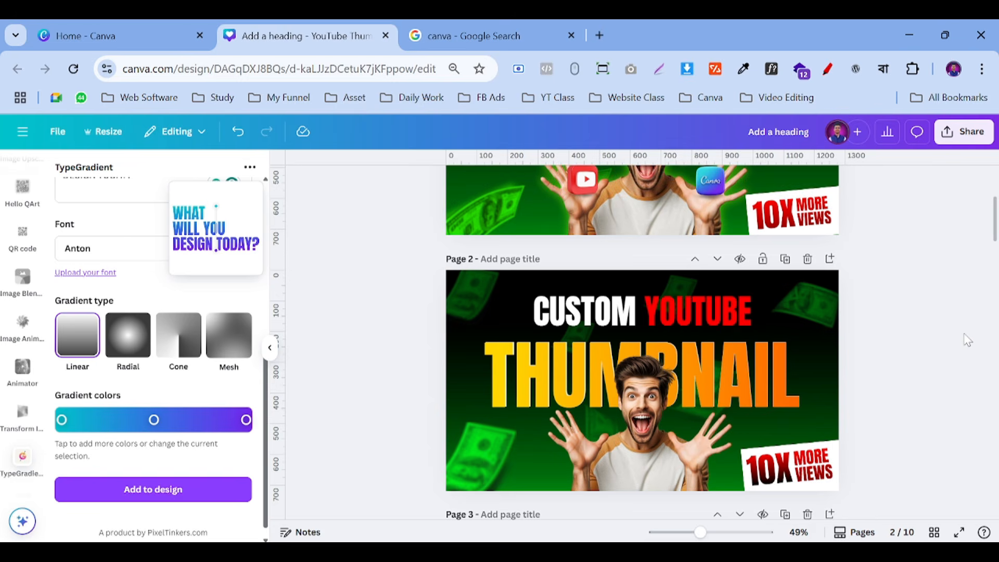
Preview the finished page 2 thumbnail in full screen.
{"action": "left_click", "coordinate": [721, 532]}
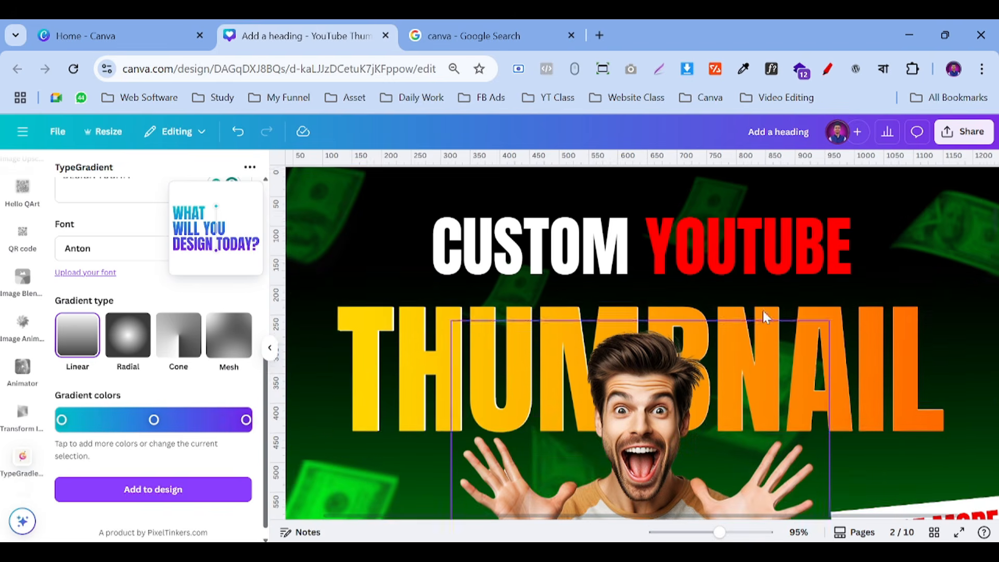
{"action": "left_click", "coordinate": [959, 531]}
{"action": "left_click", "coordinate": [950, 355]}
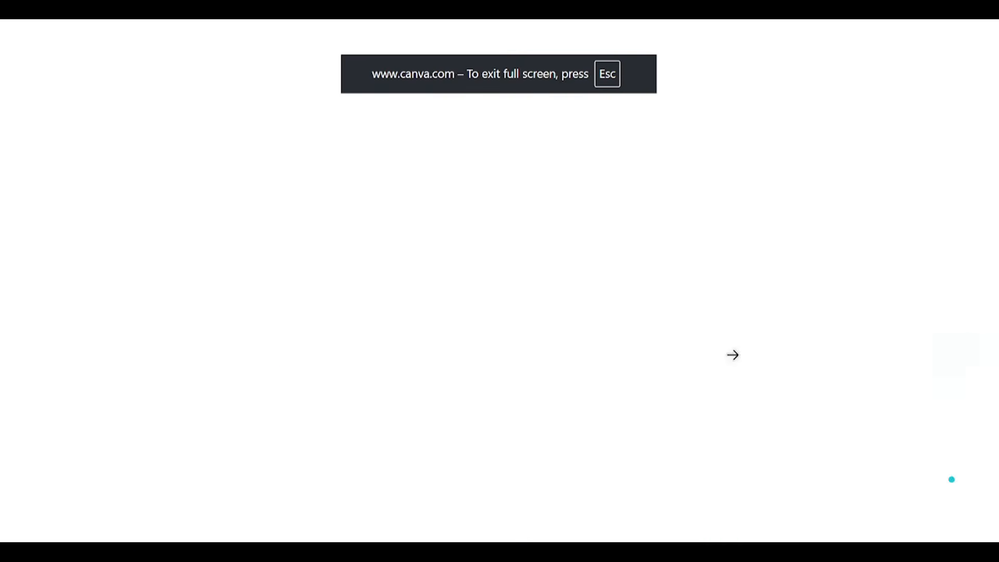
{"action": "left_click", "coordinate": [237, 353]}
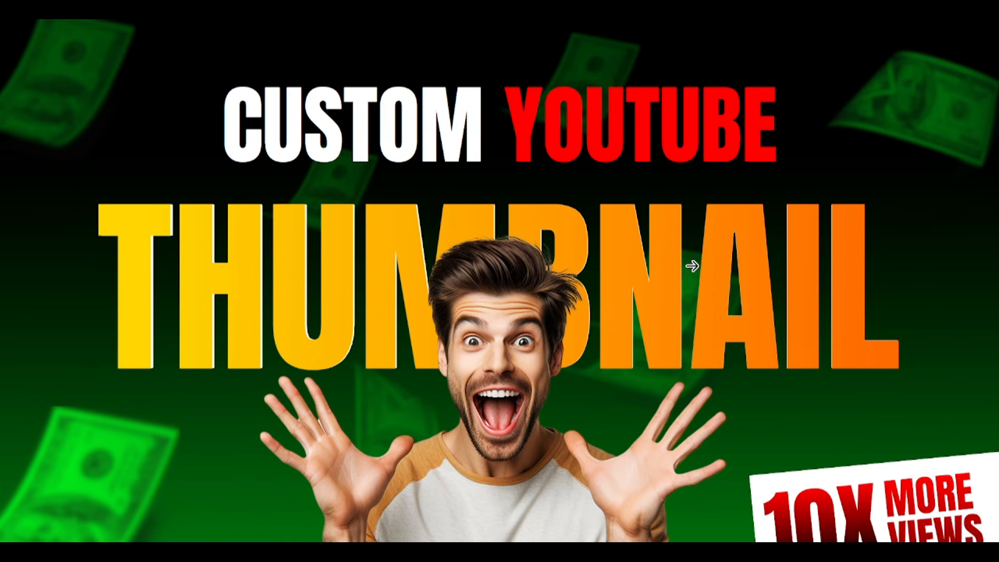
Leave the full-screen preview and bring up the uploaded images for page 2.
{"action": "key", "text": "Escape"}
{"action": "scroll", "coordinate": [832, 324], "scroll_direction": "down", "scroll_amount": 3}
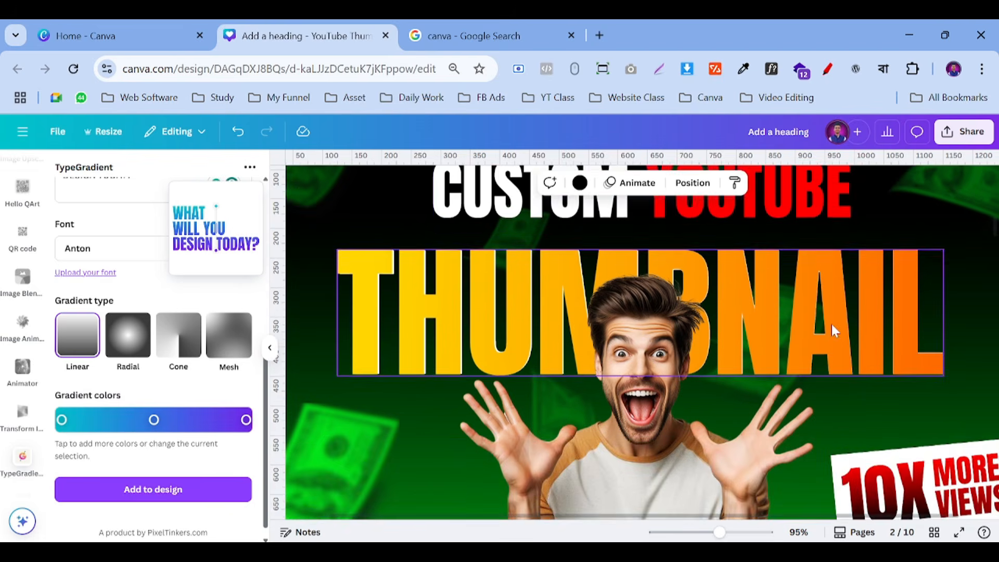
{"action": "left_click", "coordinate": [728, 532]}
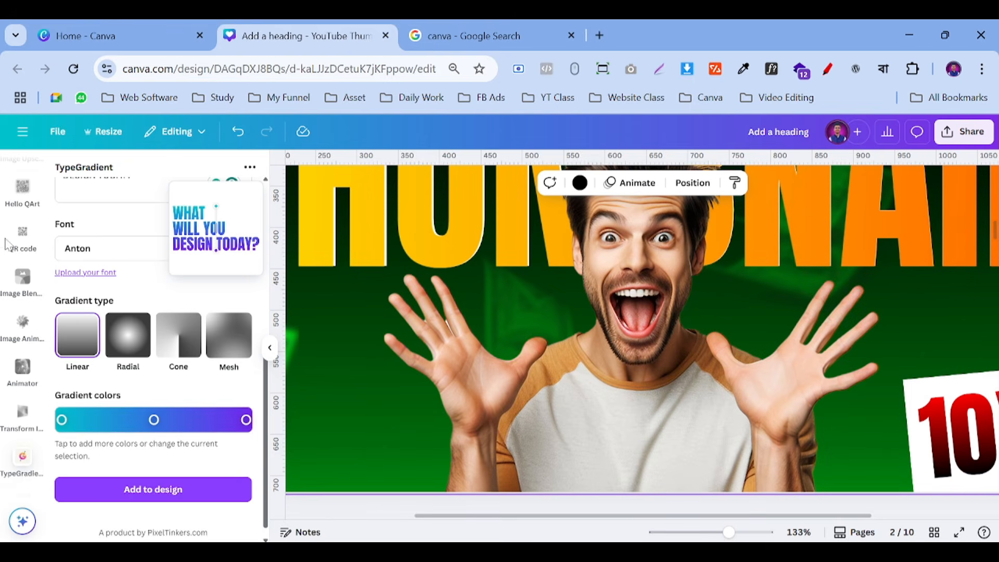
{"action": "scroll", "coordinate": [10, 302], "scroll_direction": "up", "scroll_amount": 5}
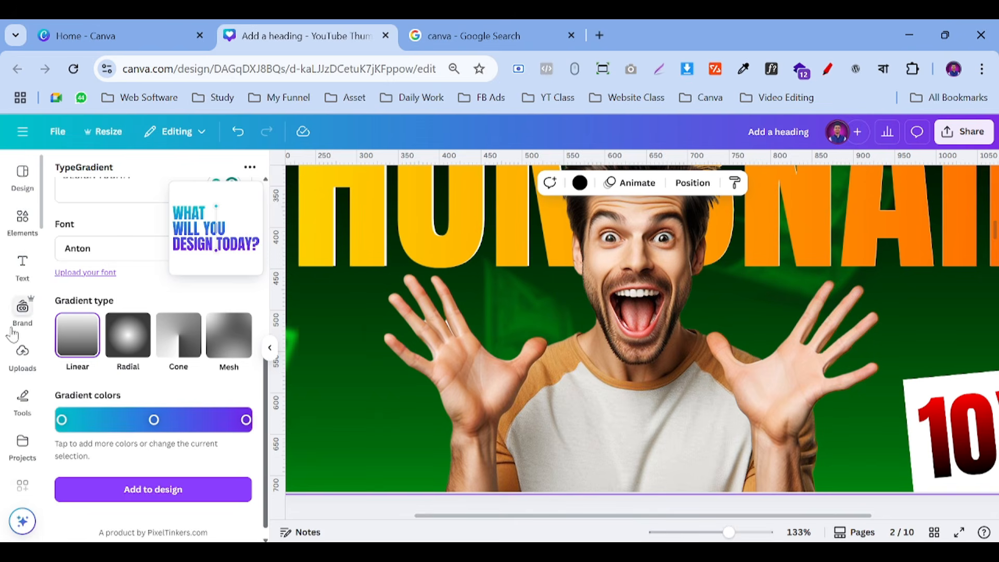
{"action": "left_click", "coordinate": [20, 227]}
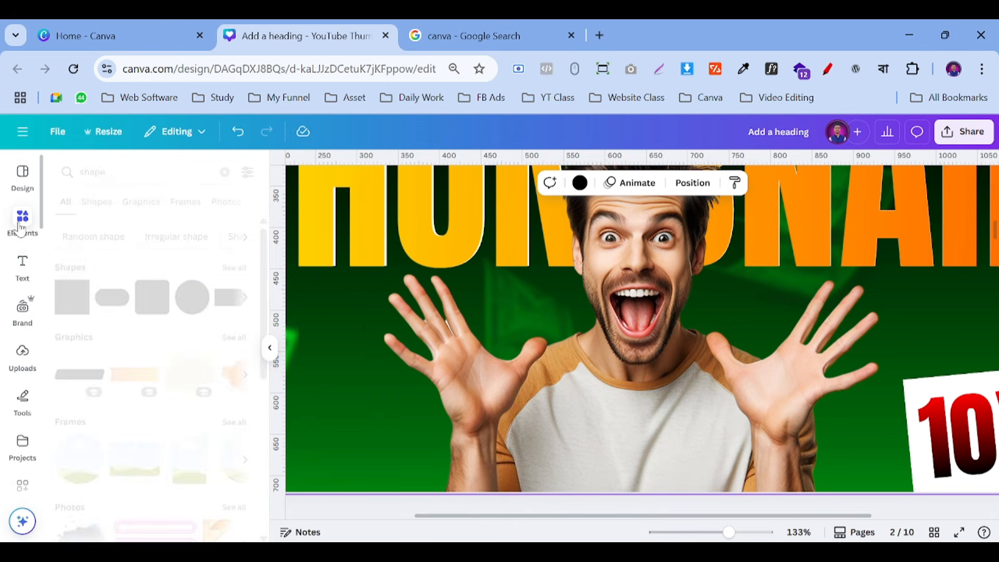
{"action": "left_click", "coordinate": [19, 356]}
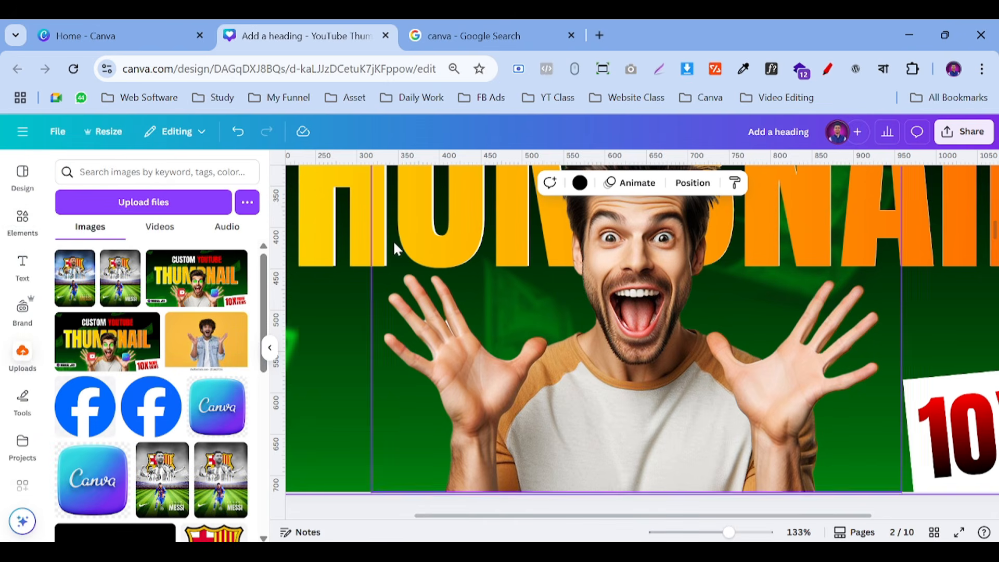
Switch to the Google tab and search for "3d youtube icon".
{"action": "left_click", "coordinate": [523, 26]}
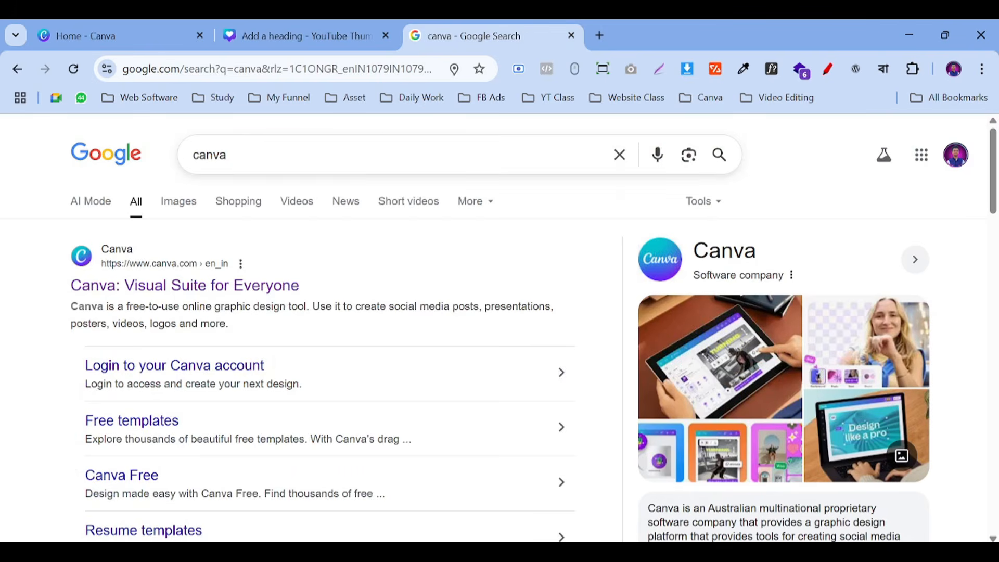
{"action": "double_click", "coordinate": [209, 155]}
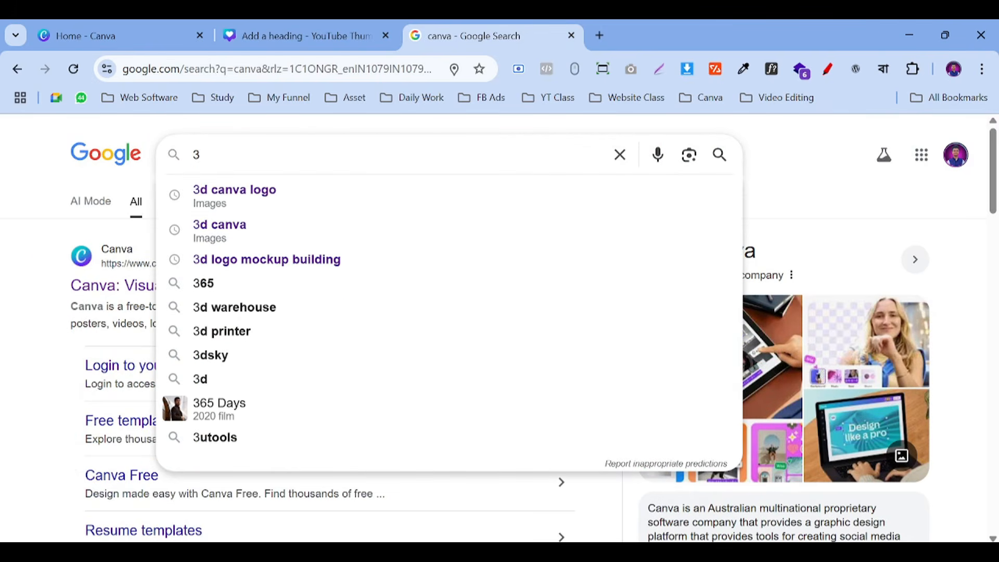
{"action": "type", "text": "3"}
{"action": "key", "text": "BackSpace"}
{"action": "type", "text": "d y"}
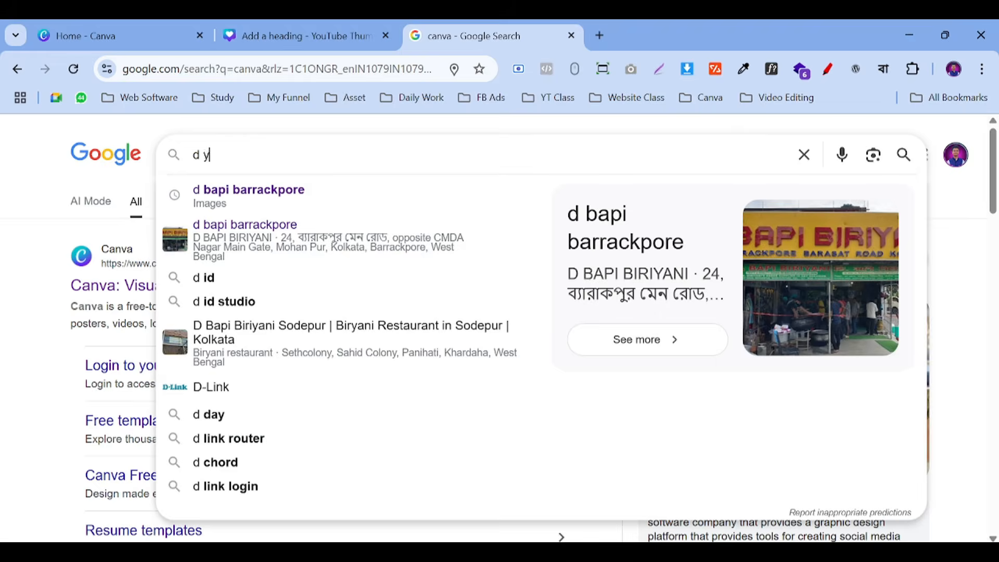
{"action": "type", "text": "outube icon"}
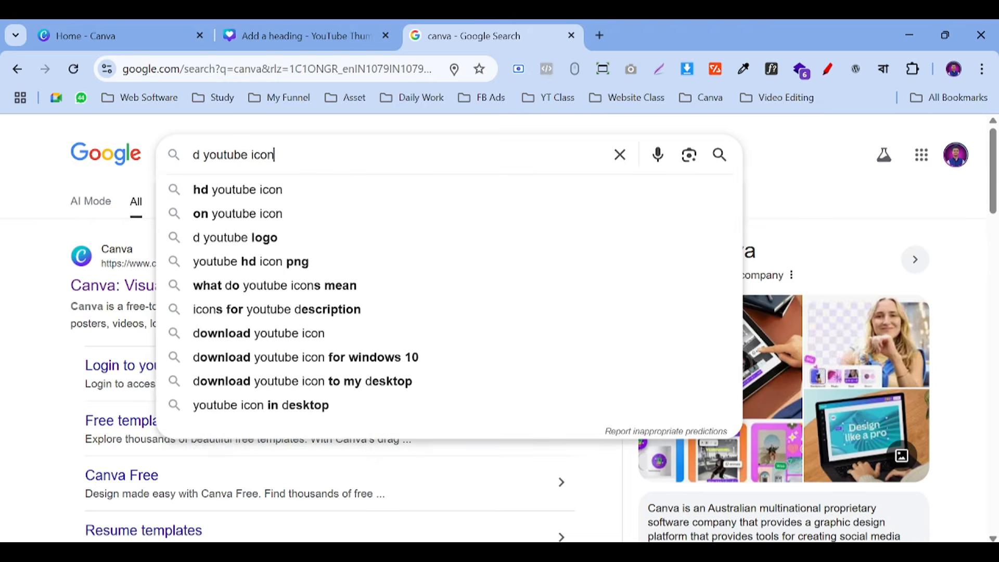
{"action": "key", "text": "Return"}
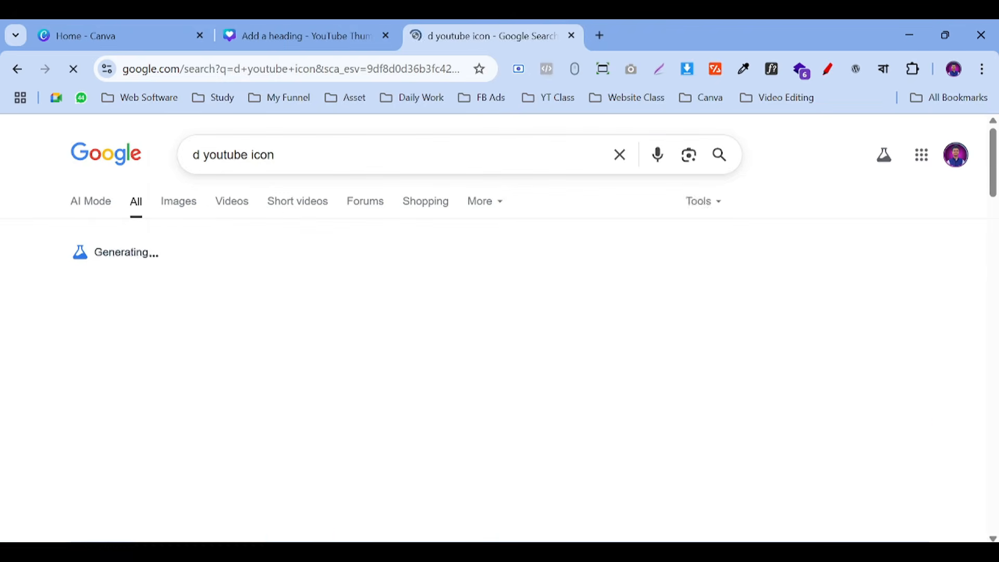
{"action": "left_click", "coordinate": [194, 156]}
{"action": "type", "text": "3"}
{"action": "key", "text": "Return"}
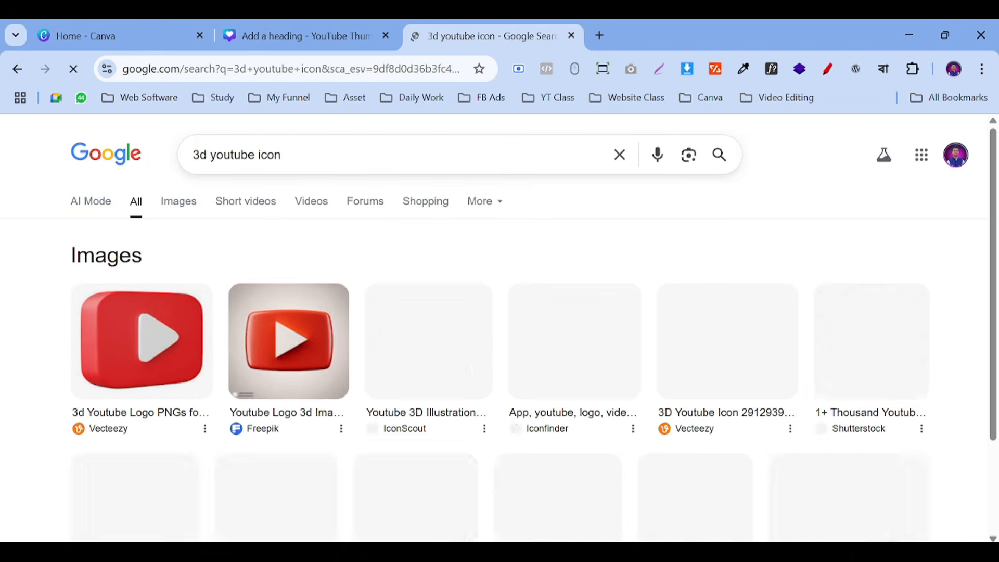
Show only image results for the 3D YouTube icon search and look through them for a suitable icon.
{"action": "scroll", "coordinate": [728, 354], "scroll_direction": "down", "scroll_amount": 2}
{"action": "scroll", "coordinate": [271, 335], "scroll_direction": "up", "scroll_amount": 2}
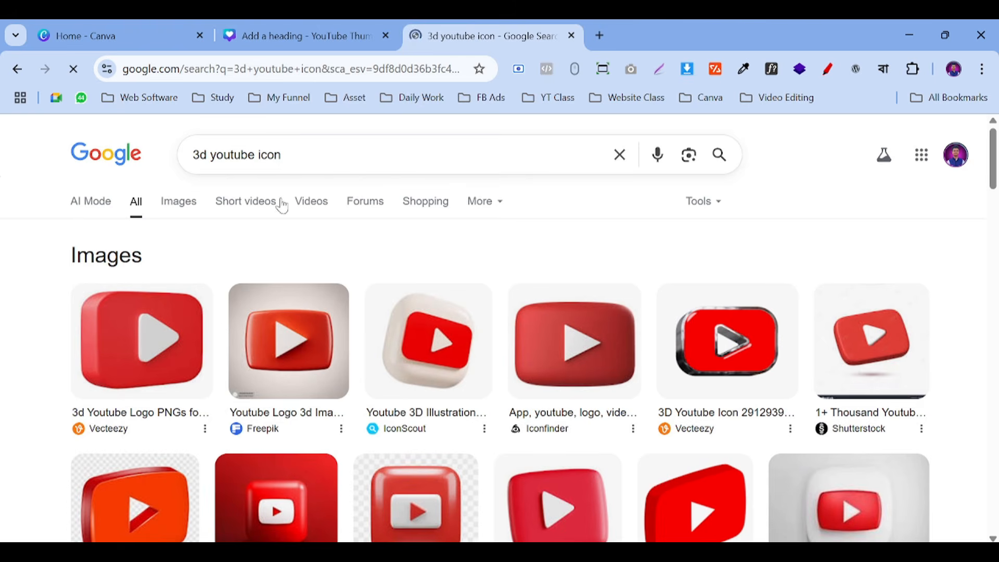
{"action": "left_click", "coordinate": [281, 155]}
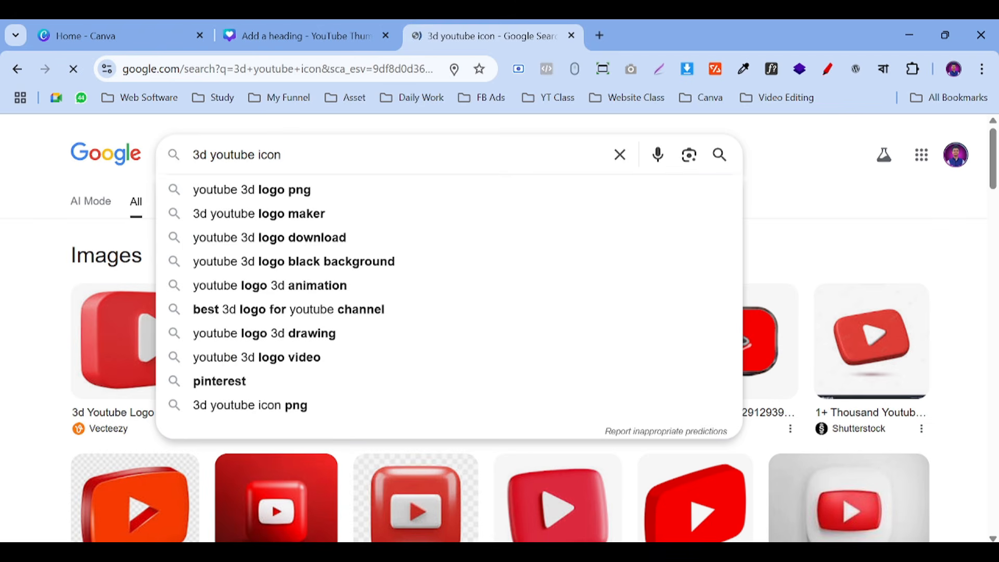
{"action": "scroll", "coordinate": [728, 261], "scroll_direction": "down", "scroll_amount": 3}
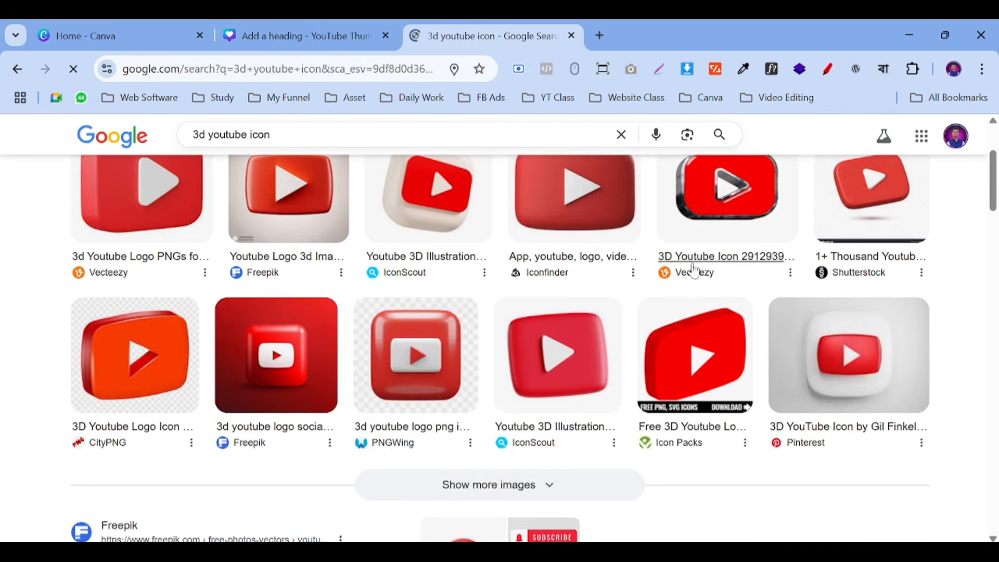
{"action": "scroll", "coordinate": [654, 334], "scroll_direction": "up", "scroll_amount": 3}
{"action": "left_click", "coordinate": [189, 210]}
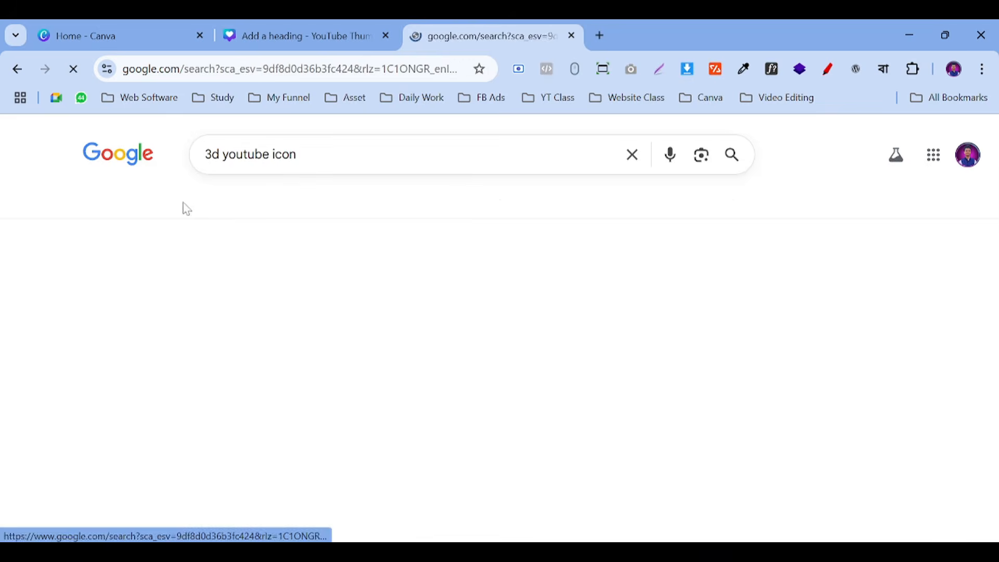
{"action": "scroll", "coordinate": [634, 287], "scroll_direction": "down", "scroll_amount": 5}
{"action": "scroll", "coordinate": [635, 287], "scroll_direction": "up", "scroll_amount": 4}
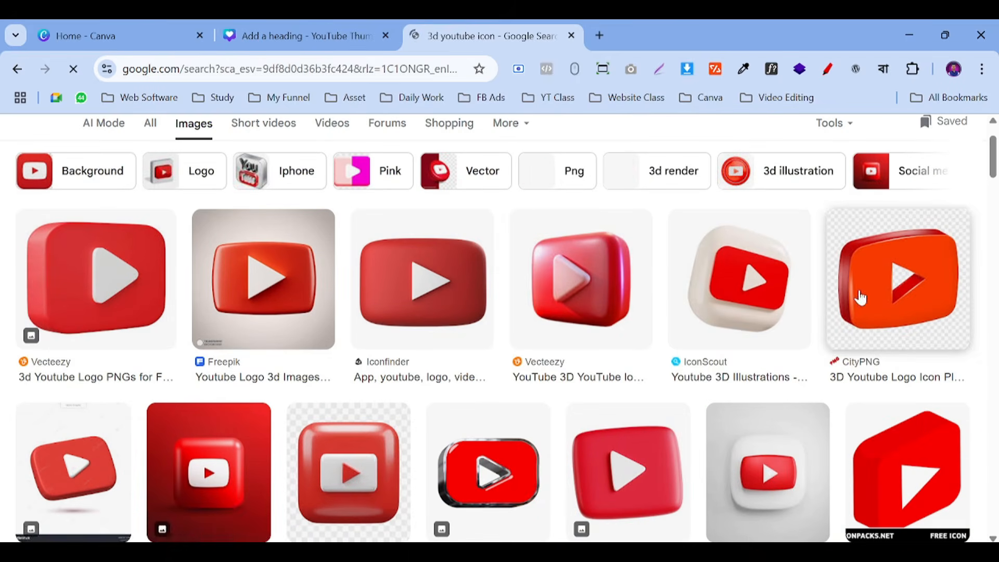
Open the glossy red Vecteezy YouTube icon and save its image to the Downloads folder under the suggested name.
{"action": "right_click", "coordinate": [585, 281]}
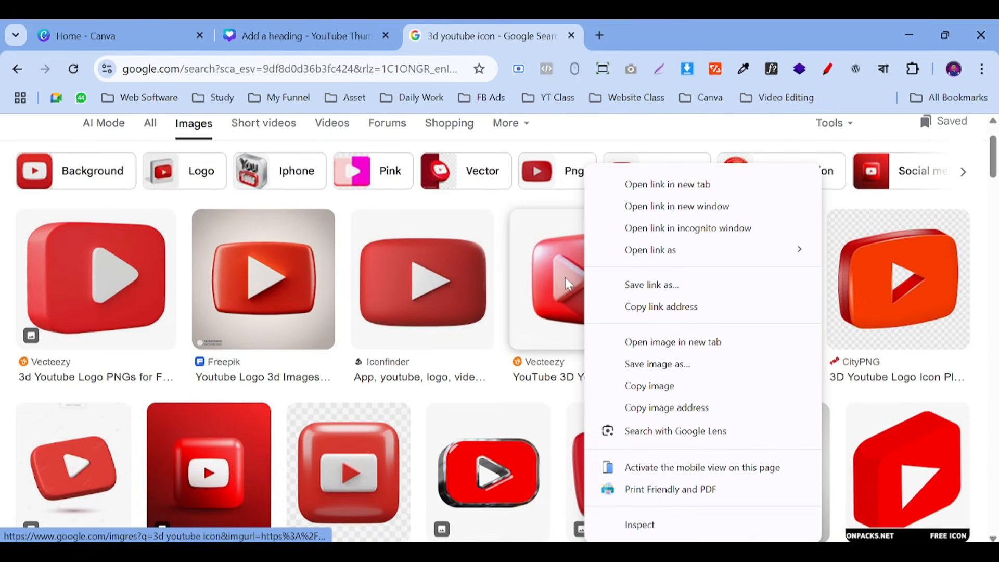
{"action": "key", "text": "Escape"}
{"action": "left_click", "coordinate": [585, 272]}
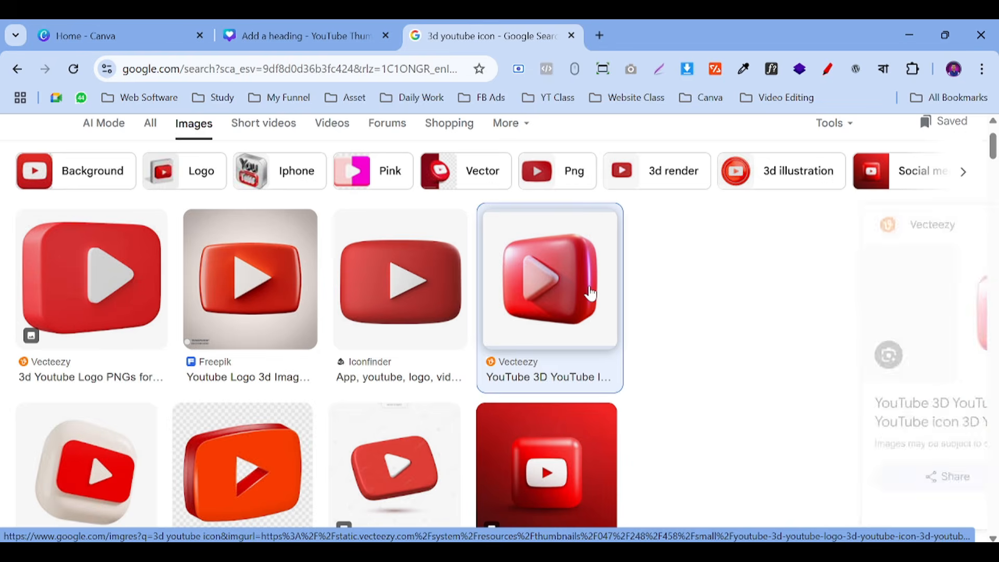
{"action": "right_click", "coordinate": [801, 298]}
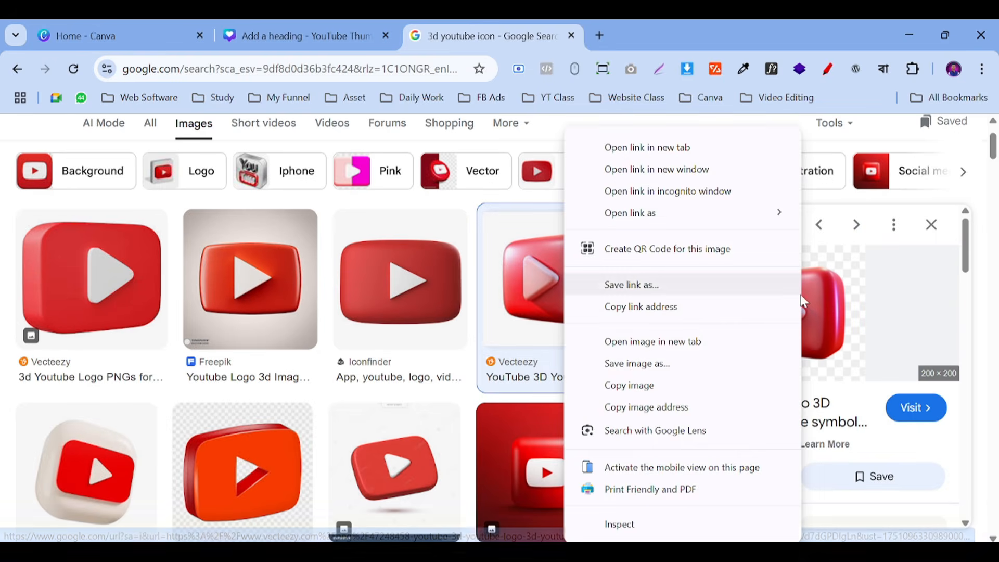
{"action": "left_click", "coordinate": [674, 363]}
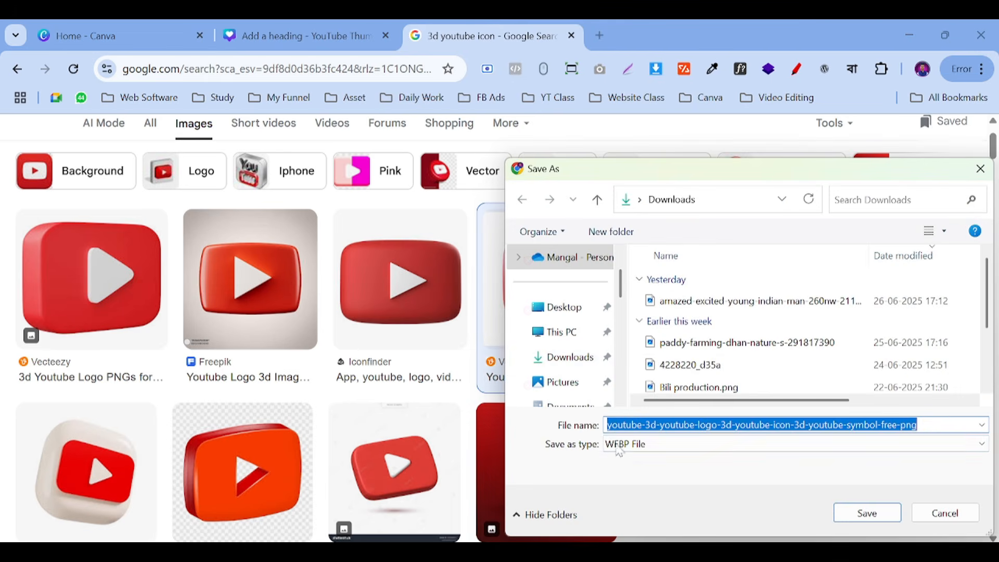
{"action": "left_click", "coordinate": [855, 515]}
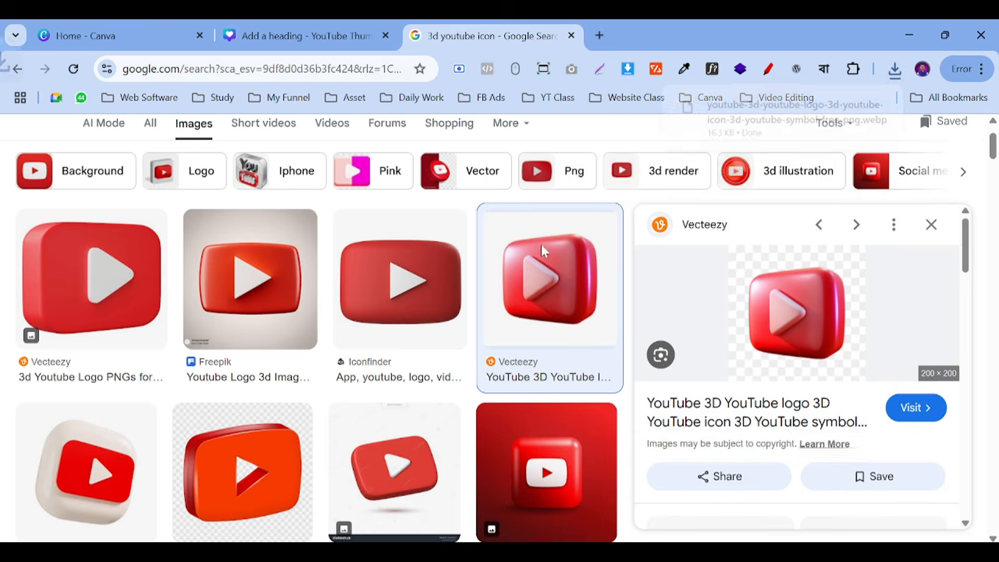
Return to the Canva design and upload the downloaded 3D YouTube icon from the Downloads folder.
{"action": "left_click", "coordinate": [303, 28]}
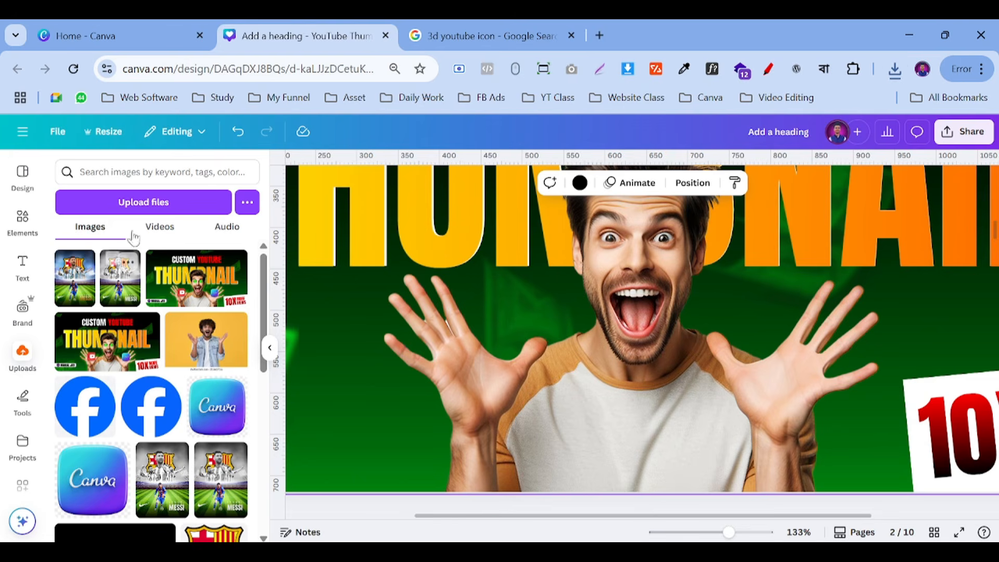
{"action": "left_click", "coordinate": [129, 205]}
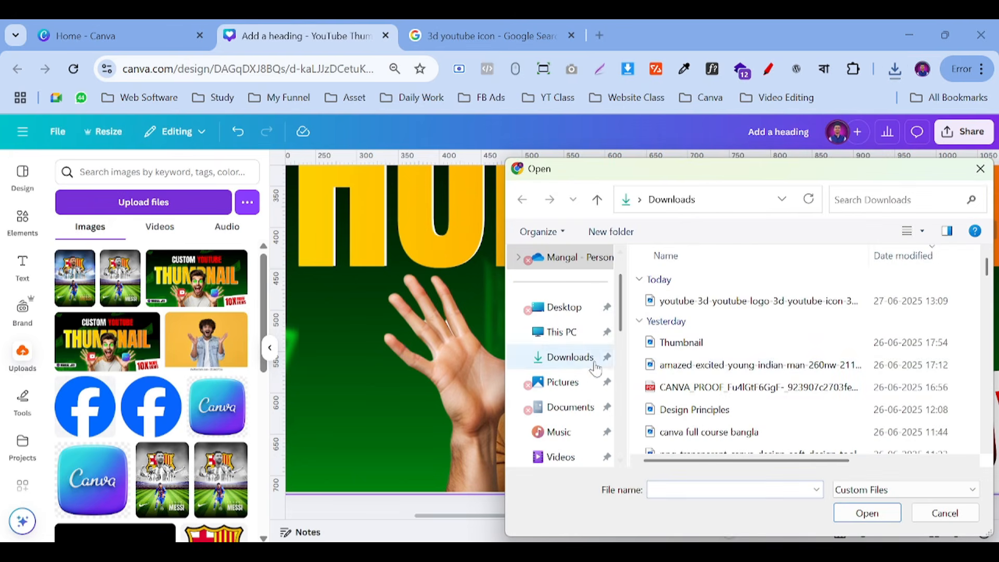
{"action": "left_click", "coordinate": [715, 307]}
{"action": "left_click", "coordinate": [867, 513]}
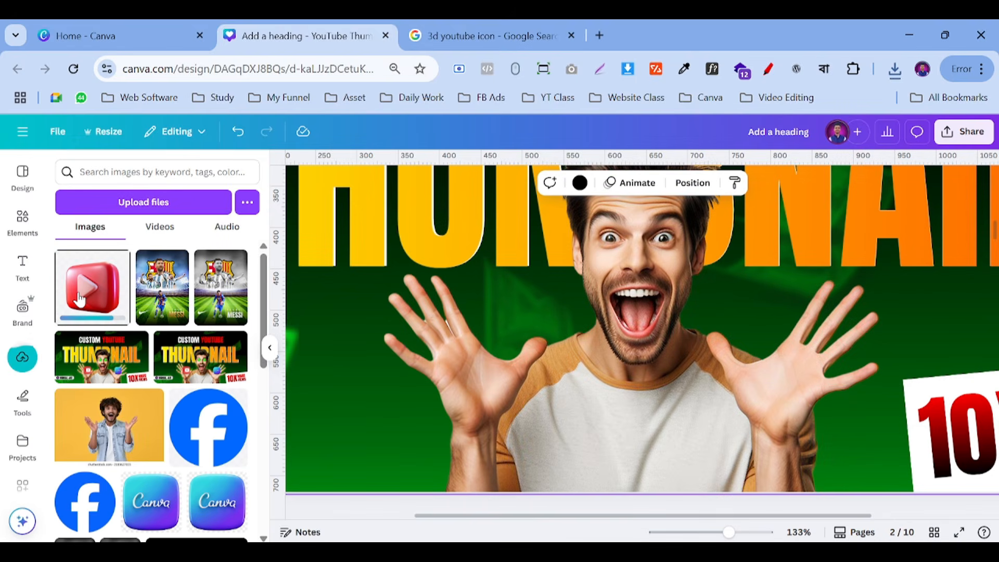
Add the YouTube icon to page 2, shrink it and place it on the man's open palm nearest the 10X badge.
{"action": "left_click", "coordinate": [79, 299]}
{"action": "left_click_drag", "start_coordinate": [706, 360], "coordinate": [707, 520]}
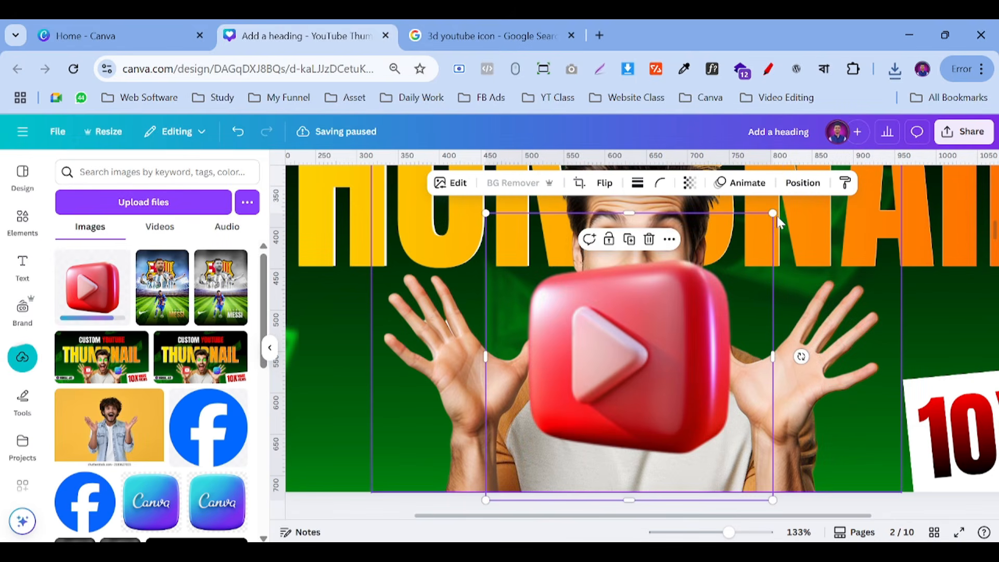
{"action": "left_click_drag", "start_coordinate": [780, 213], "coordinate": [614, 372]}
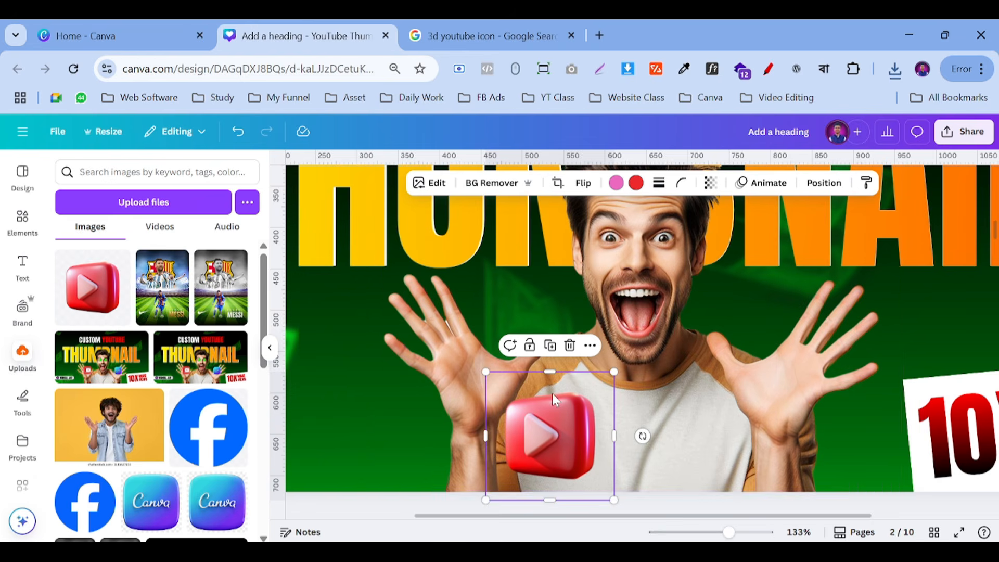
{"action": "left_click_drag", "start_coordinate": [541, 449], "coordinate": [773, 366]}
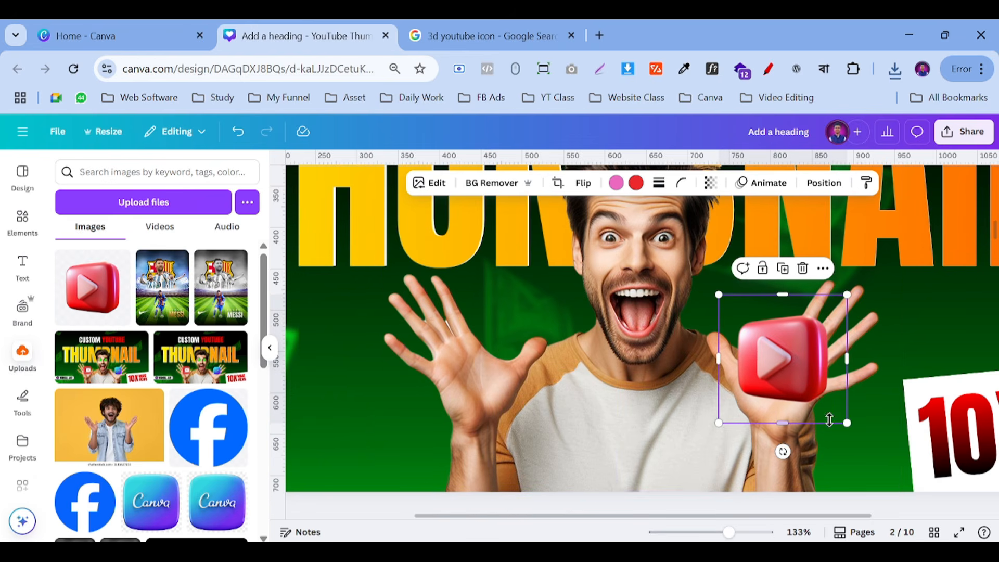
{"action": "left_click_drag", "start_coordinate": [847, 423], "coordinate": [827, 404]}
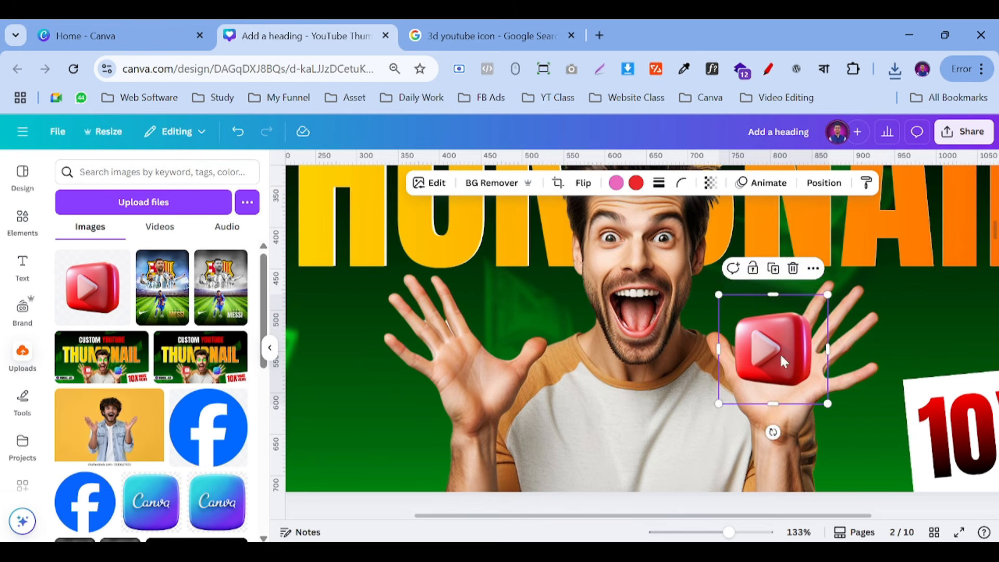
{"action": "mouse_move", "coordinate": [783, 361]}
{"action": "left_mouse_down"}
{"action": "mouse_move", "coordinate": [509, 364]}
{"action": "mouse_move", "coordinate": [796, 352]}
{"action": "mouse_move", "coordinate": [781, 357]}
{"action": "left_mouse_up"}
Try flipping the YouTube icon and restore its original orientation.
{"action": "left_click", "coordinate": [583, 183]}
{"action": "left_click", "coordinate": [591, 214]}
{"action": "left_click", "coordinate": [591, 214]}
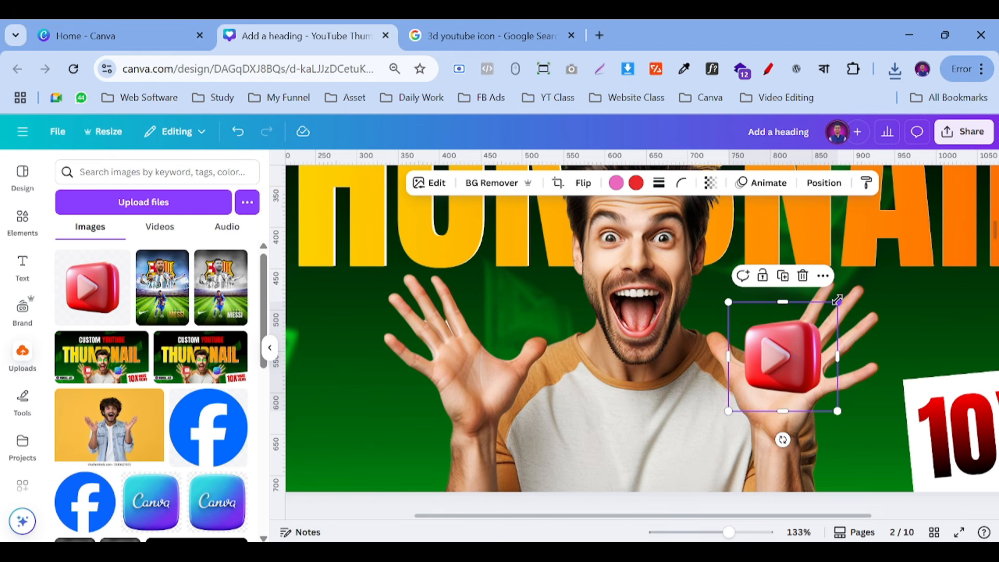
Shrink and nudge the YouTube icon slightly on the palm, and set its brightness to 13 and contrast to 30.
{"action": "left_click_drag", "start_coordinate": [837, 300], "coordinate": [830, 309]}
{"action": "left_click", "coordinate": [430, 182]}
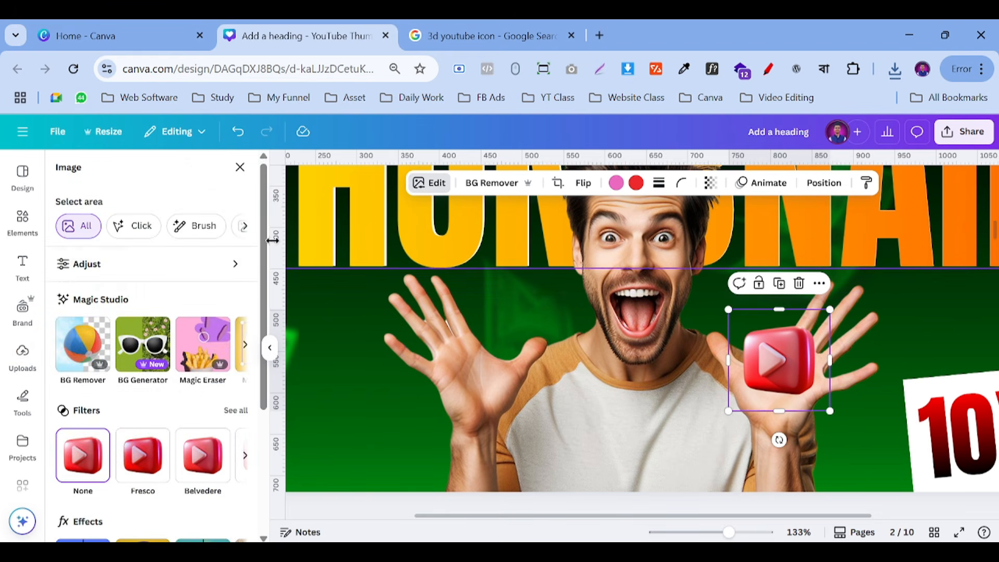
{"action": "left_click", "coordinate": [229, 263]}
{"action": "scroll", "coordinate": [104, 382], "scroll_direction": "down", "scroll_amount": 3}
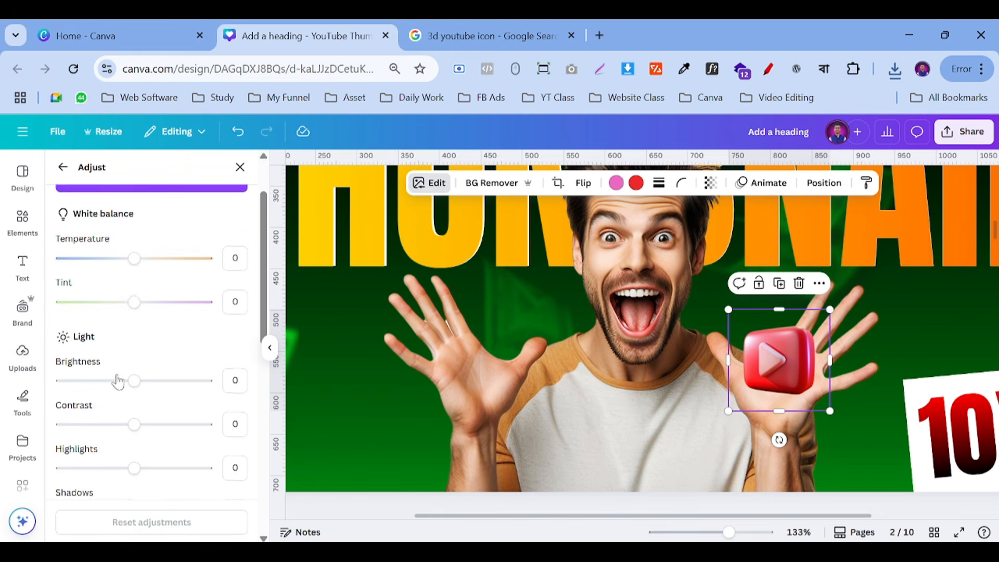
{"action": "mouse_move", "coordinate": [135, 374]}
{"action": "left_mouse_down"}
{"action": "mouse_move", "coordinate": [160, 374]}
{"action": "mouse_move", "coordinate": [145, 385]}
{"action": "left_mouse_up"}
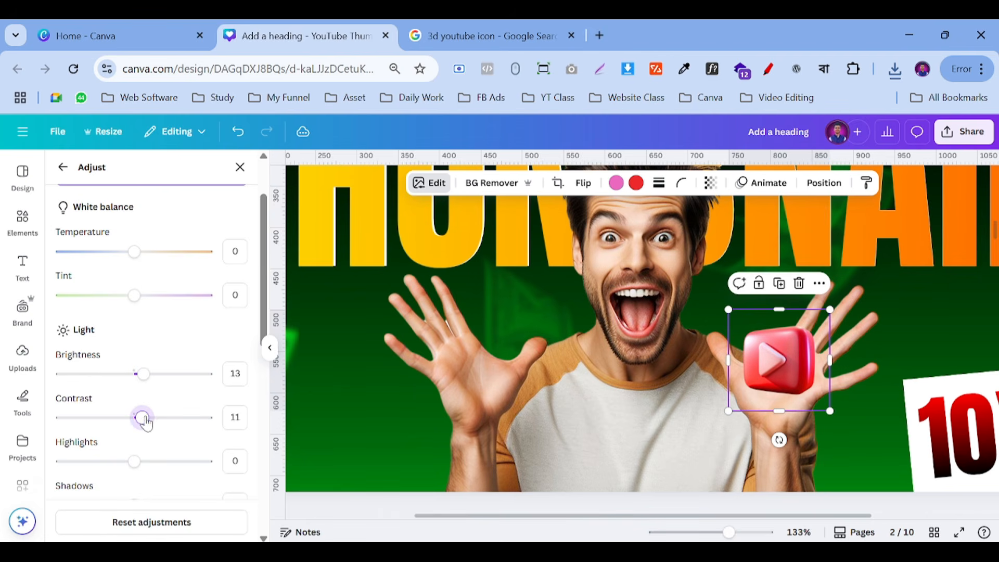
{"action": "left_click_drag", "start_coordinate": [157, 425], "coordinate": [158, 426]}
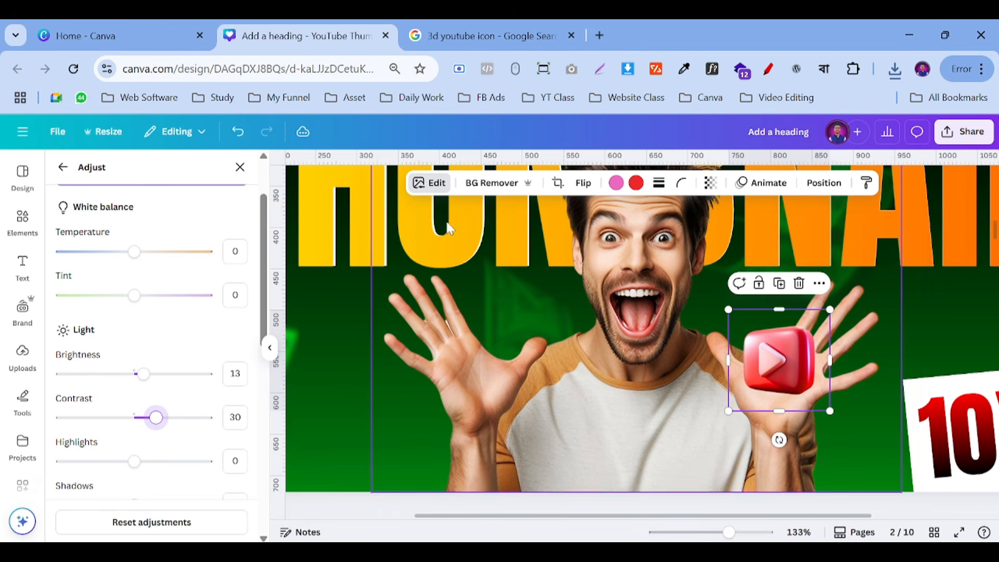
{"action": "left_click", "coordinate": [241, 169]}
{"action": "left_click_drag", "start_coordinate": [829, 351], "coordinate": [834, 353]}
Place the uploaded Canva logo on the man's other palm and remove its background.
{"action": "left_click_drag", "start_coordinate": [166, 510], "coordinate": [536, 345]}
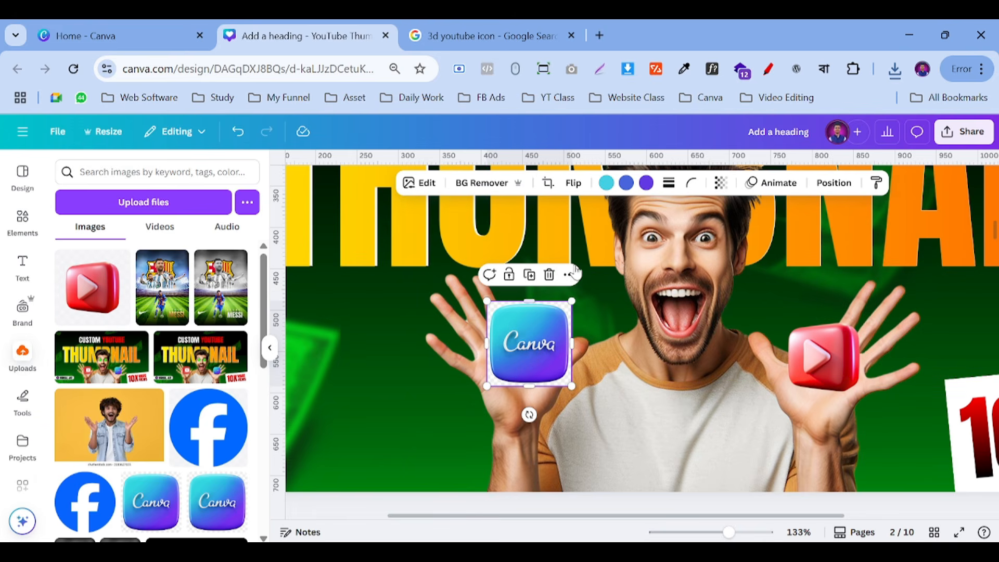
{"action": "left_click", "coordinate": [451, 183]}
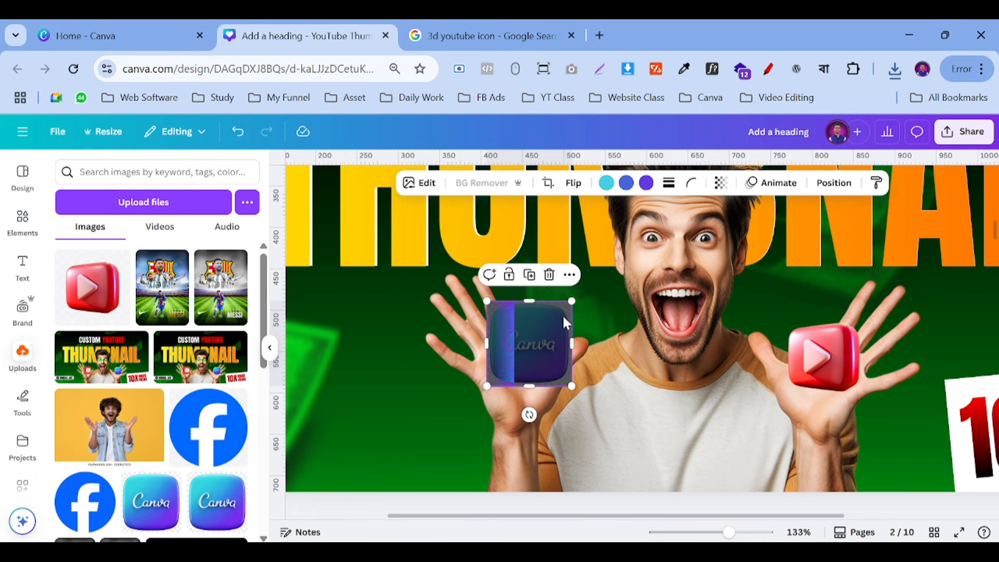
Shrink the Canva logo on the palm and add two horizontal guides to line it up with the YouTube icon.
{"action": "left_click_drag", "start_coordinate": [569, 301], "coordinate": [557, 314]}
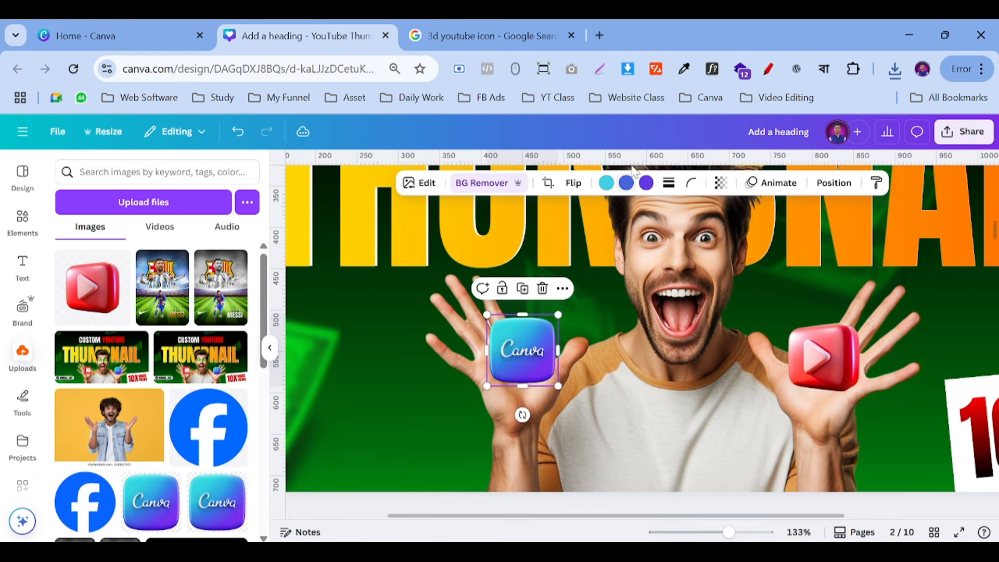
{"action": "left_click_drag", "start_coordinate": [635, 155], "coordinate": [614, 324]}
{"action": "left_click_drag", "start_coordinate": [577, 155], "coordinate": [567, 381]}
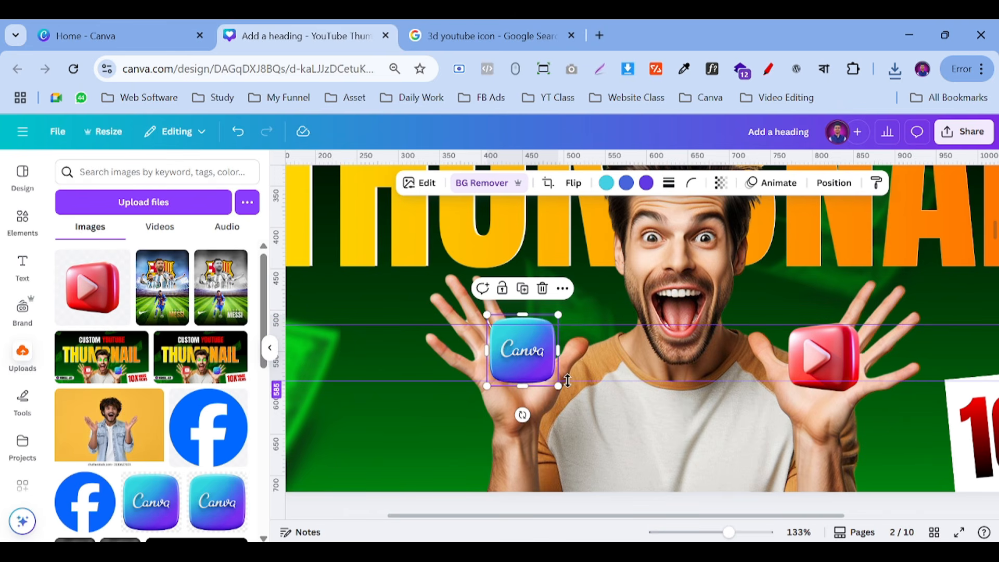
Lower the YouTube icon, the two horizontal guides and the Canva logo slightly, keeping both icons level on the palms.
{"action": "left_click", "coordinate": [818, 349]}
{"action": "left_click_drag", "start_coordinate": [771, 408], "coordinate": [779, 402]}
{"action": "left_click_drag", "start_coordinate": [843, 346], "coordinate": [838, 358]}
{"action": "left_click_drag", "start_coordinate": [631, 381], "coordinate": [628, 396]}
{"action": "left_click_drag", "start_coordinate": [604, 324], "coordinate": [601, 334]}
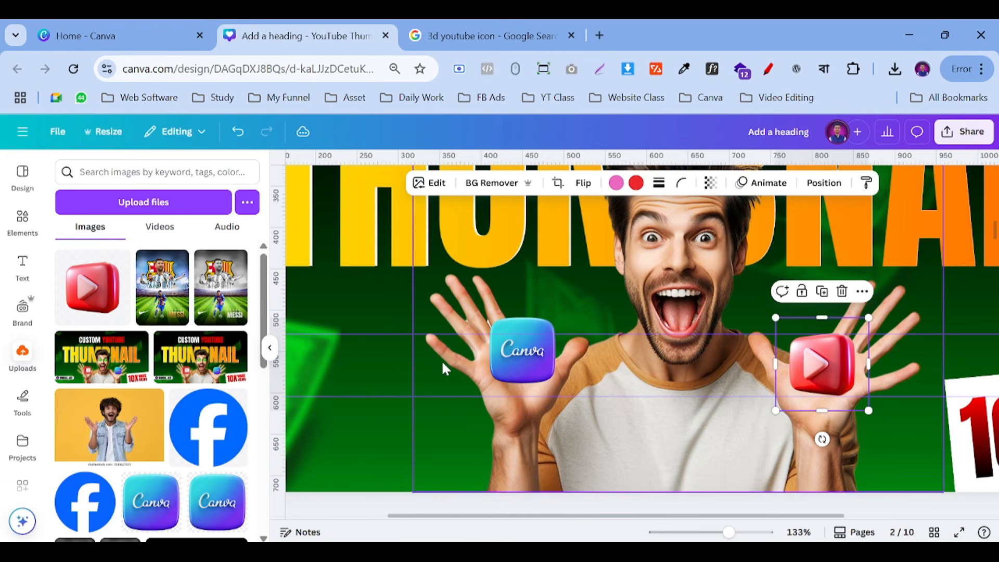
{"action": "left_click_drag", "start_coordinate": [510, 354], "coordinate": [511, 366]}
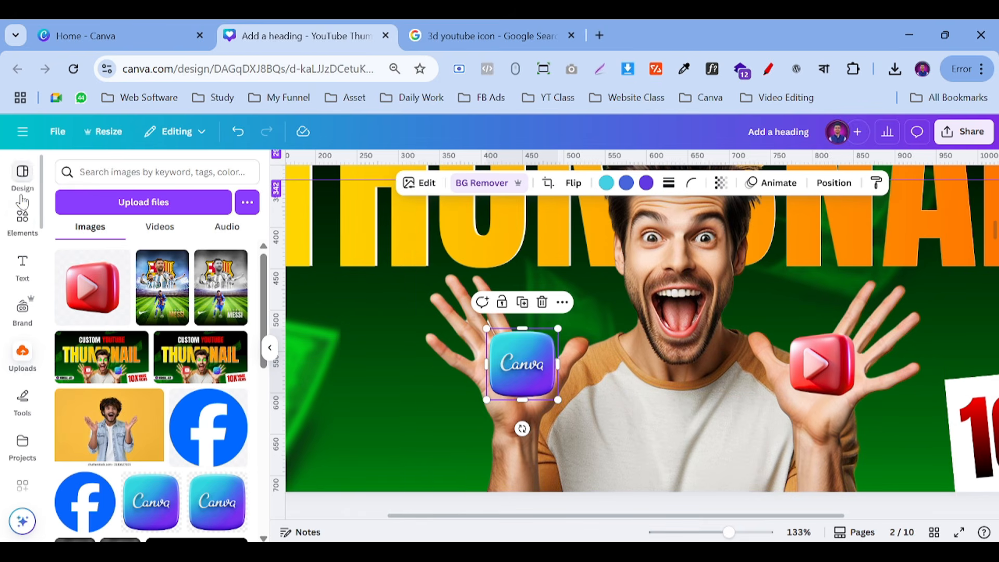
Search the elements for "black shadow" and add the soft oval black shadow graphic to the page.
{"action": "left_click", "coordinate": [22, 213]}
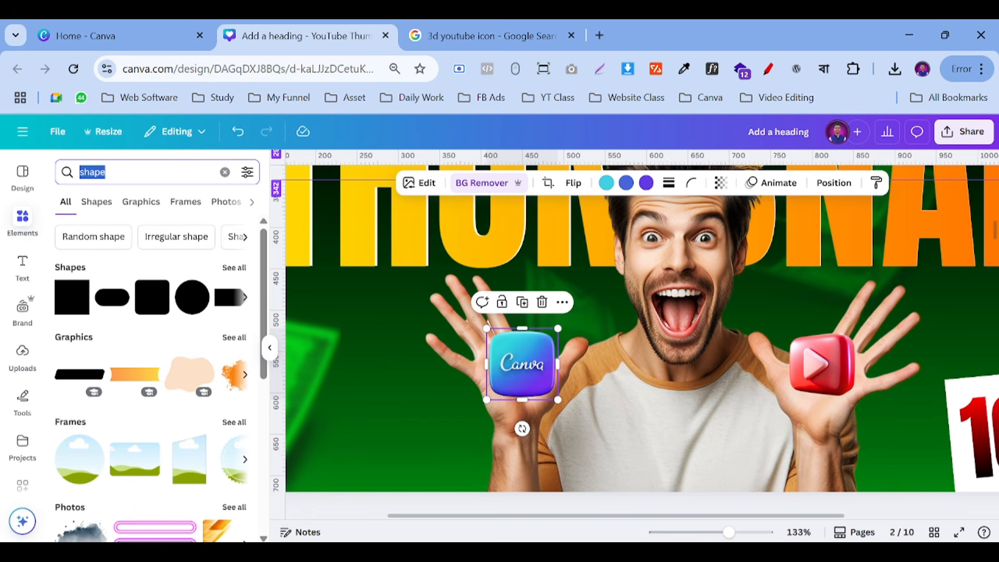
{"action": "key", "text": "BackSpace"}
{"action": "type", "text": "blackl"}
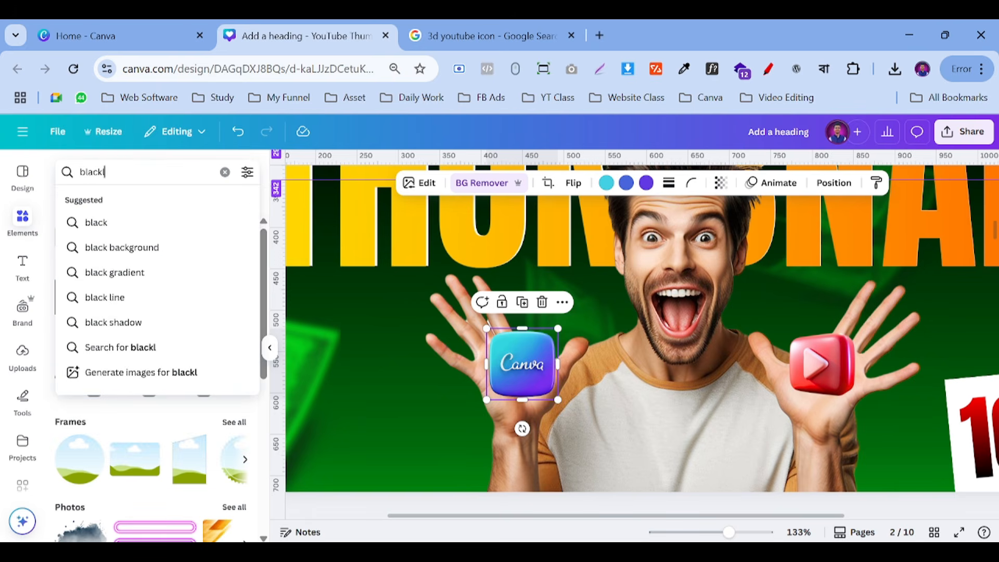
{"action": "key", "text": "BackSpace"}
{"action": "type", "text": "sha"}
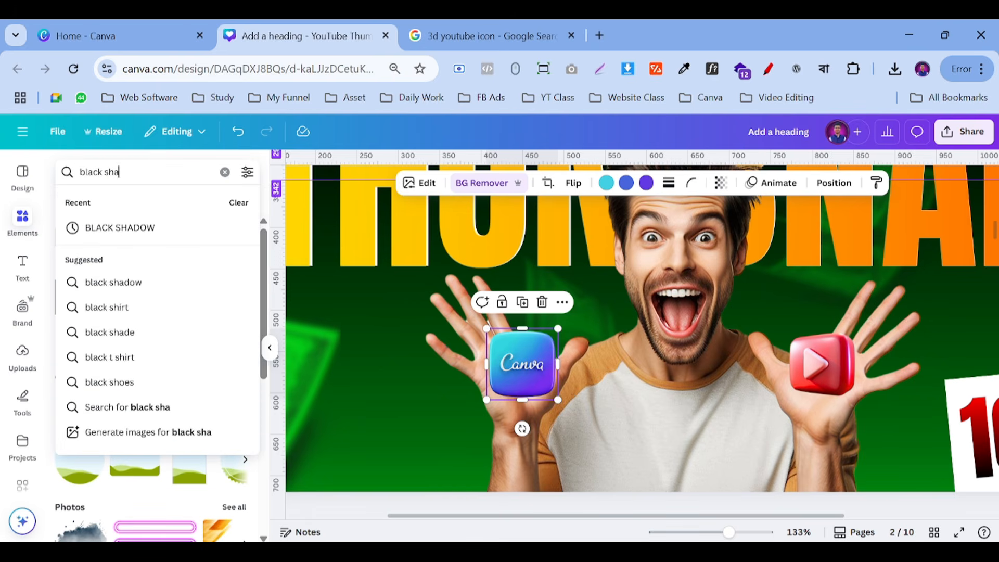
{"action": "type", "text": "dow"}
{"action": "key", "text": "Return"}
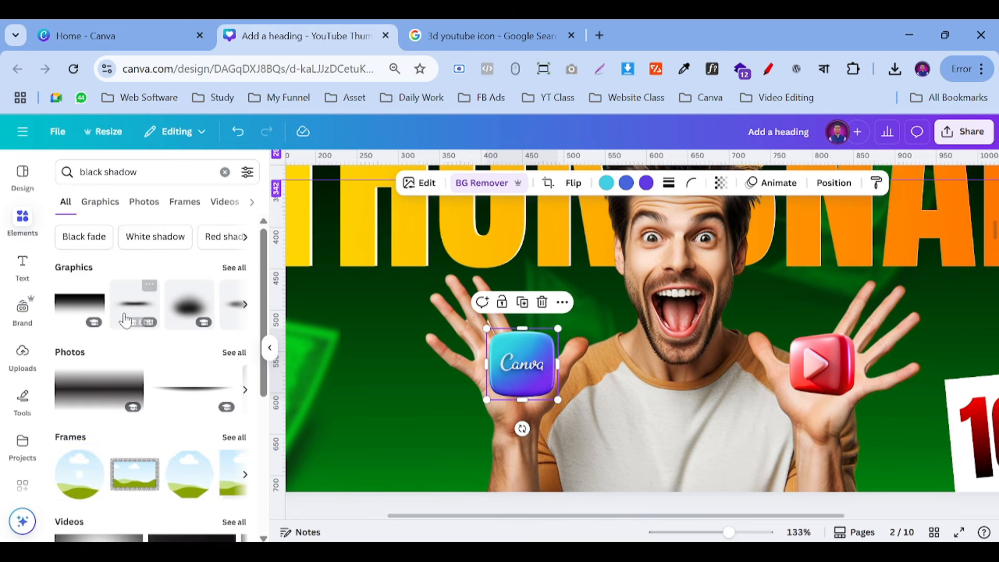
{"action": "left_click", "coordinate": [176, 307]}
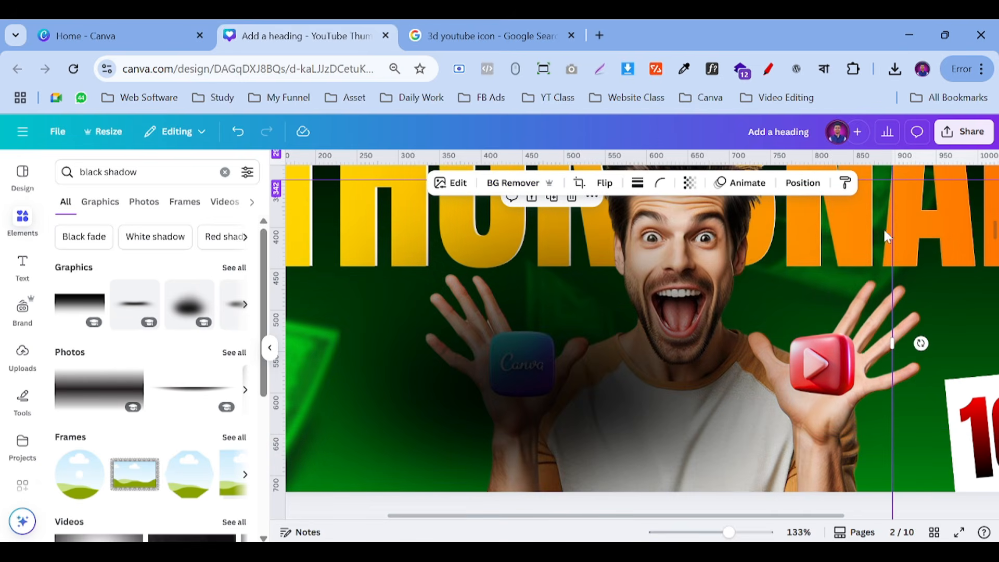
Shrink the black shadow to about 90 × 63 px and place it at the lower edge of the Canva logo.
{"action": "scroll", "coordinate": [845, 286], "scroll_direction": "down", "scroll_amount": 3}
{"action": "left_click_drag", "start_coordinate": [893, 501], "coordinate": [492, 224]}
{"action": "left_click_drag", "start_coordinate": [364, 194], "coordinate": [753, 403]}
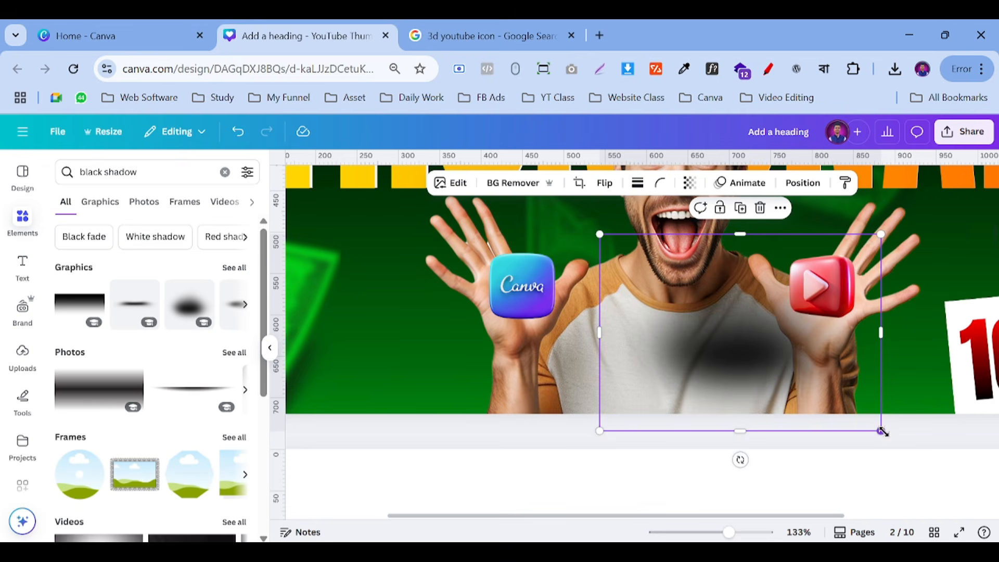
{"action": "left_click_drag", "start_coordinate": [882, 431], "coordinate": [527, 320]}
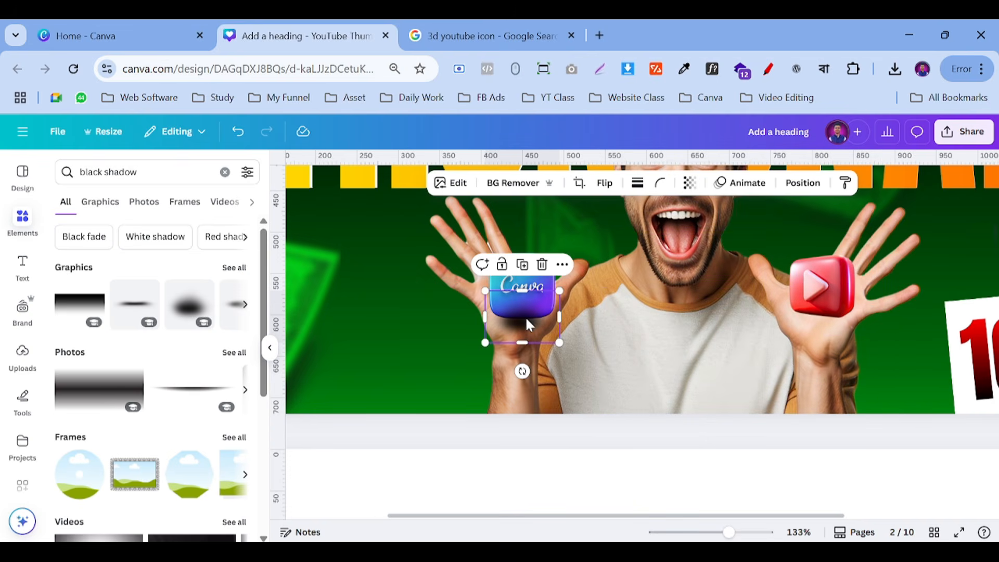
Move the shadow's layer below the Canva and YouTube icons and set its transparency to 70.
{"action": "left_click", "coordinate": [687, 183]}
{"action": "left_click", "coordinate": [676, 232]}
{"action": "left_click", "coordinate": [801, 188]}
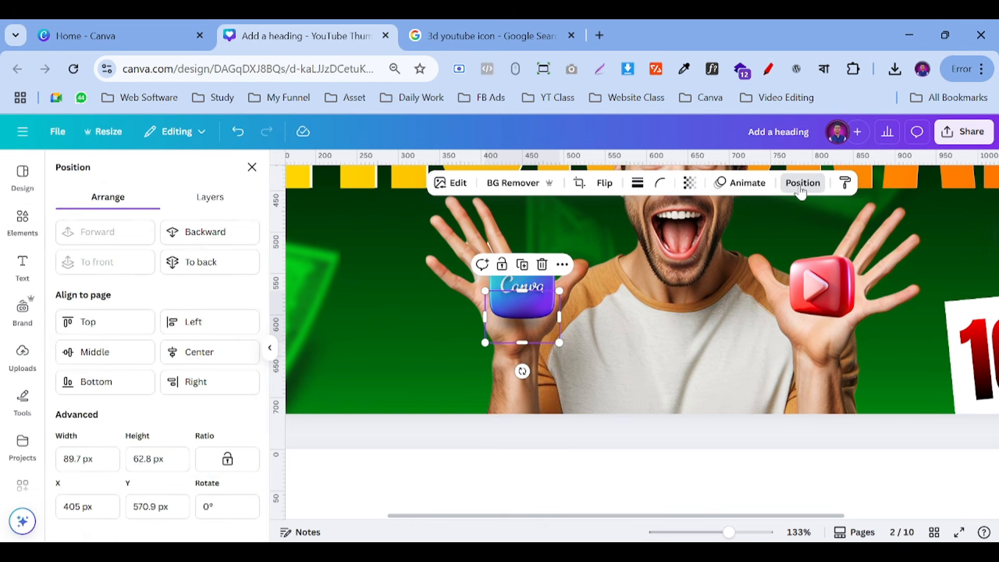
{"action": "left_click", "coordinate": [216, 214]}
{"action": "left_click_drag", "start_coordinate": [95, 324], "coordinate": [99, 400]}
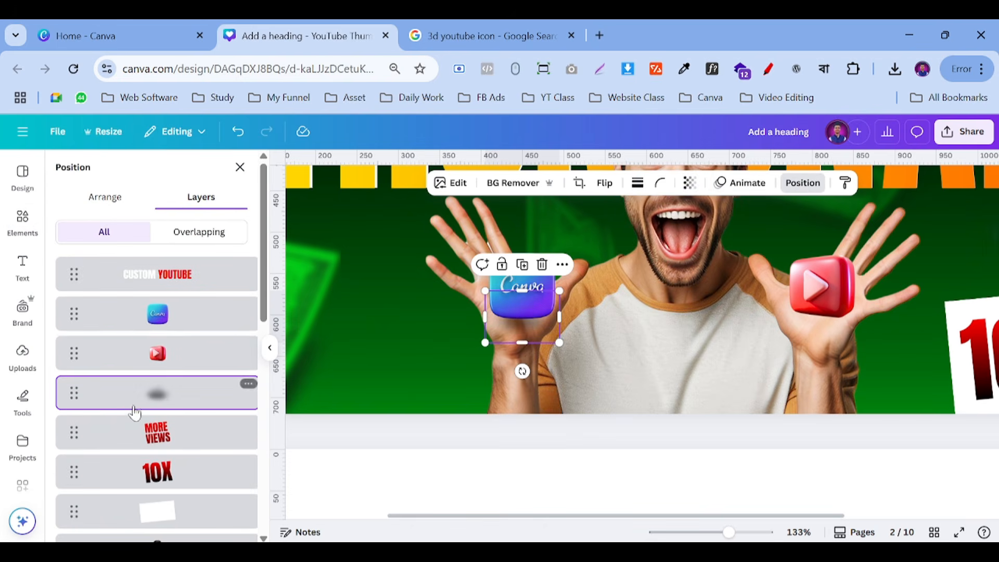
{"action": "left_click", "coordinate": [690, 188]}
{"action": "left_click", "coordinate": [692, 236]}
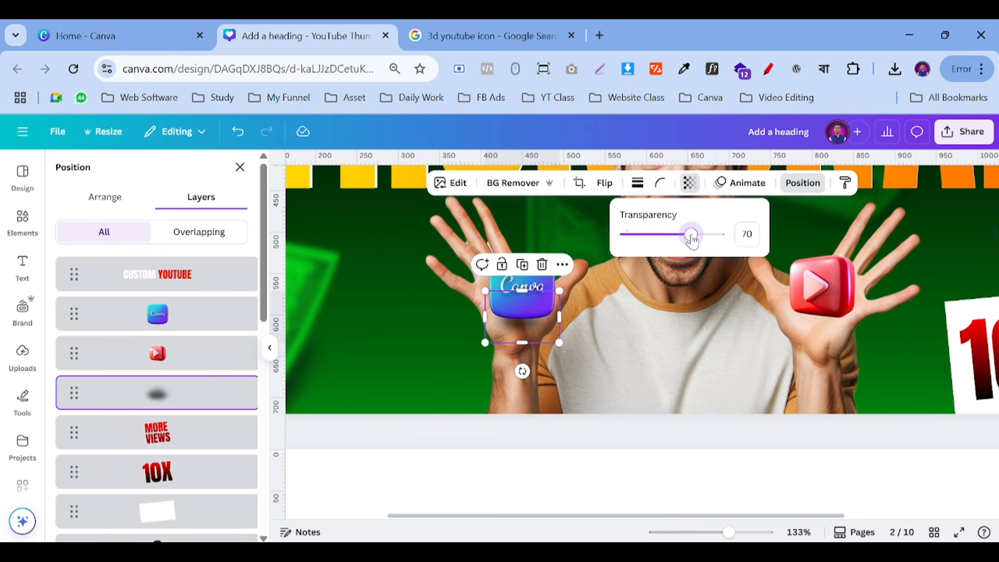
{"action": "left_click", "coordinate": [404, 307]}
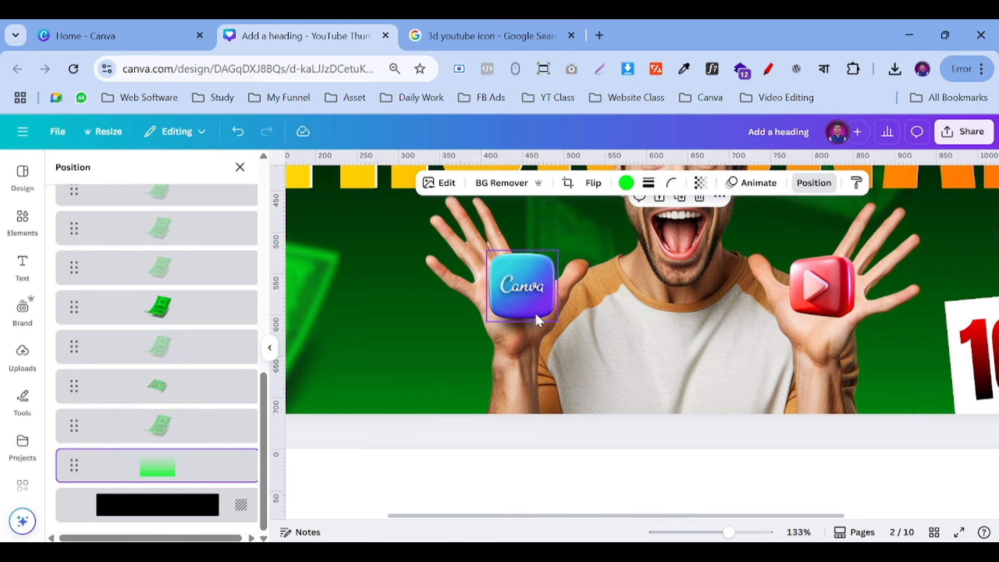
Duplicate the Canva logo's shadow and place the copy at the lower edge of the YouTube icon.
{"action": "left_click", "coordinate": [525, 329]}
{"action": "left_click", "coordinate": [521, 264]}
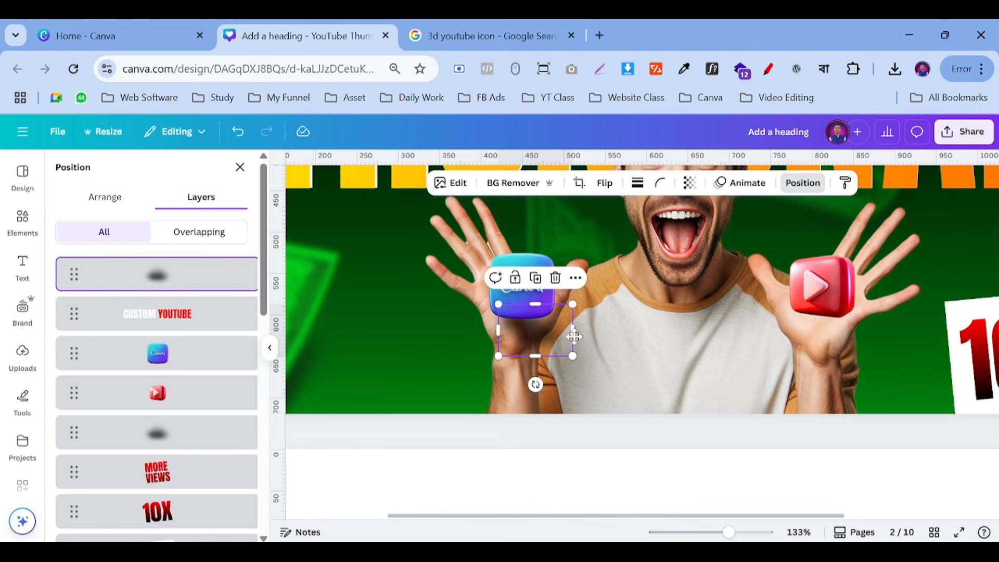
{"action": "left_click_drag", "start_coordinate": [573, 337], "coordinate": [814, 319]}
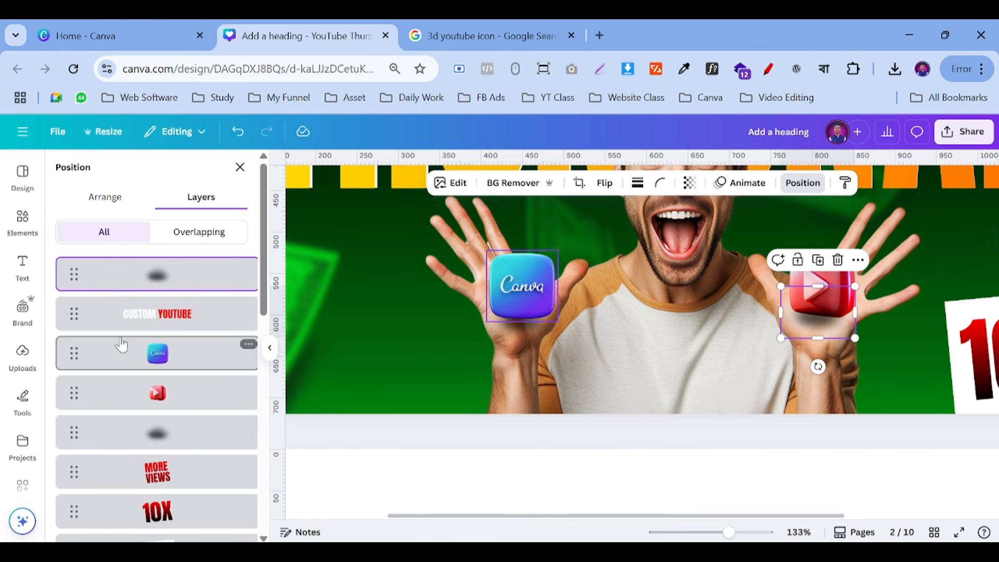
Move the copied shadow's layer behind the YouTube icon and lower both icon shadows slightly.
{"action": "left_click_drag", "start_coordinate": [75, 279], "coordinate": [79, 404]}
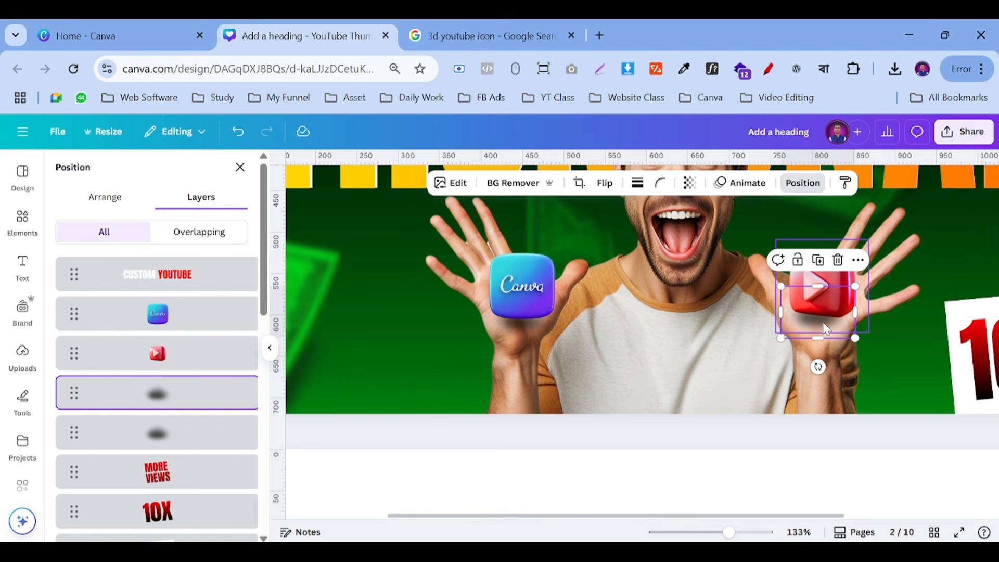
{"action": "left_click_drag", "start_coordinate": [810, 298], "coordinate": [816, 310]}
{"action": "left_click", "coordinate": [528, 333]}
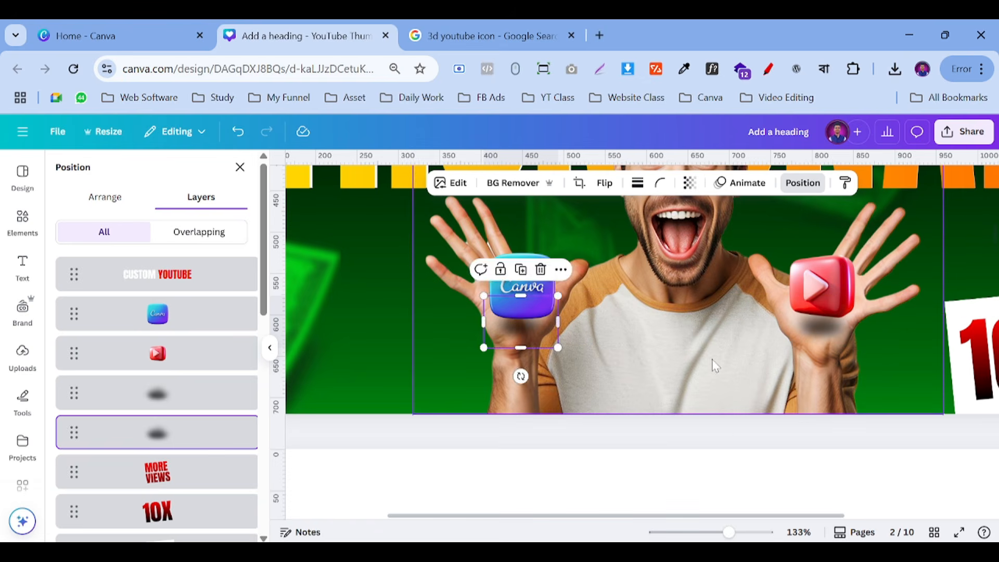
Preview the thumbnail in full screen to check the icons and their shadows, and return to the editor.
{"action": "left_click", "coordinate": [745, 354]}
{"action": "scroll", "coordinate": [751, 345], "scroll_direction": "up", "scroll_amount": 3}
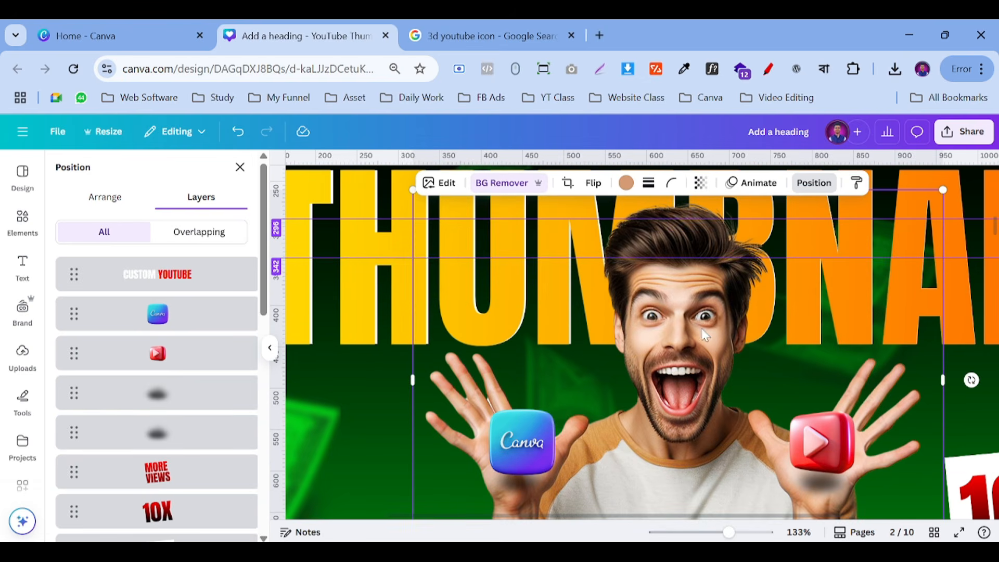
{"action": "left_click", "coordinate": [957, 533]}
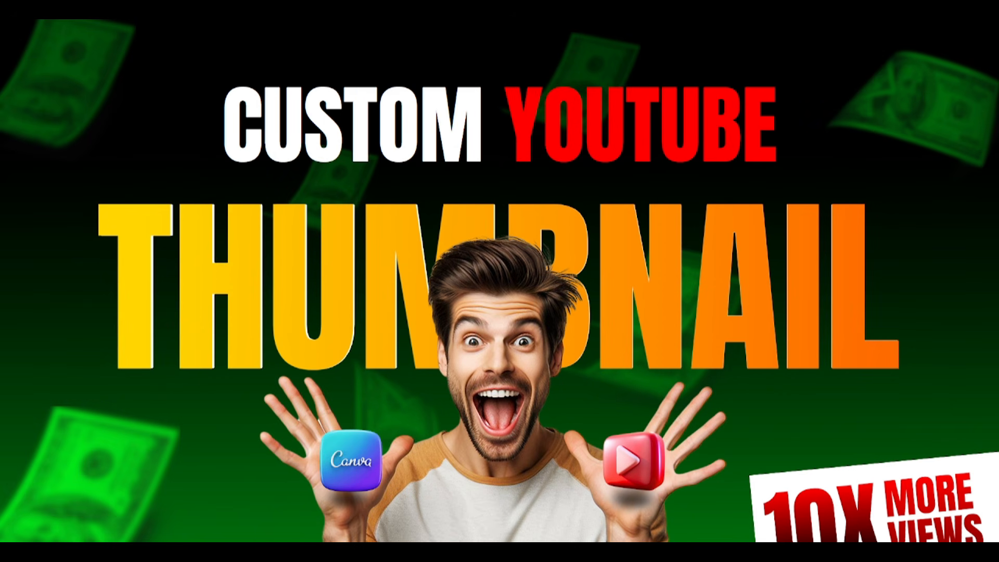
{"action": "key", "text": "Escape"}
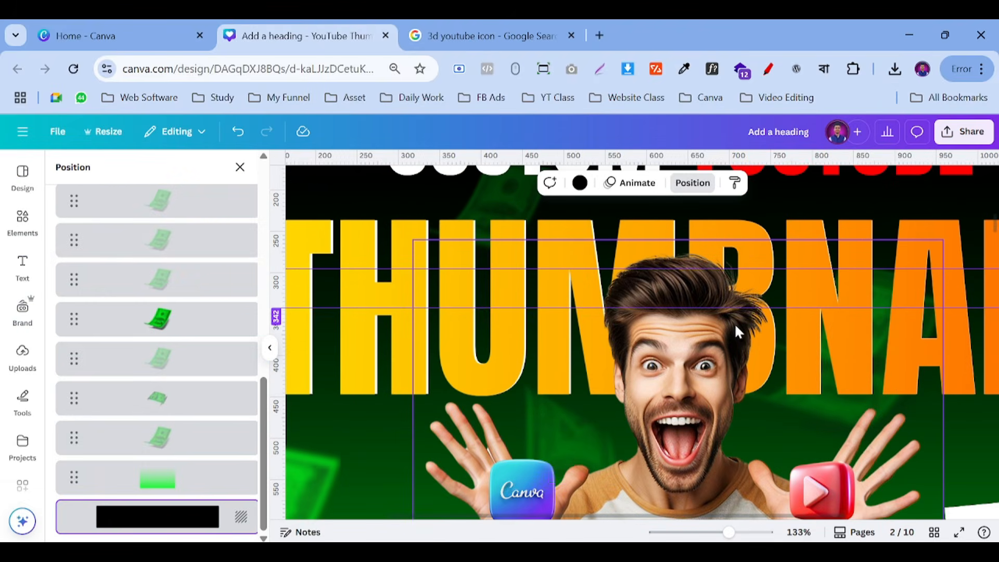
Search the elements for "sgreen shadow" and add the round green glow graphic to the page.
{"action": "mouse_move", "coordinate": [728, 531]}
{"action": "left_mouse_down"}
{"action": "mouse_move", "coordinate": [720, 532]}
{"action": "mouse_move", "coordinate": [746, 532]}
{"action": "left_mouse_up"}
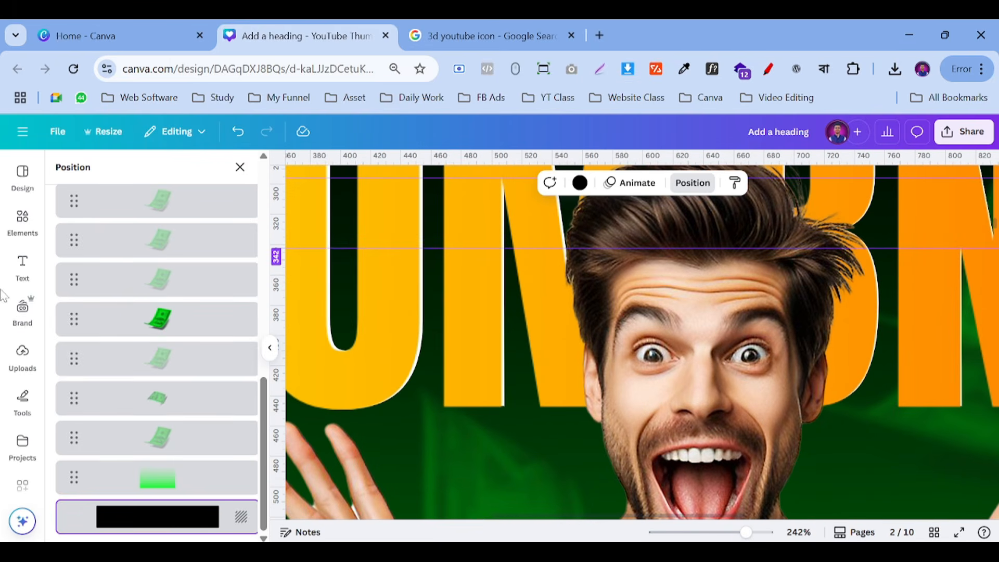
{"action": "left_click", "coordinate": [22, 223]}
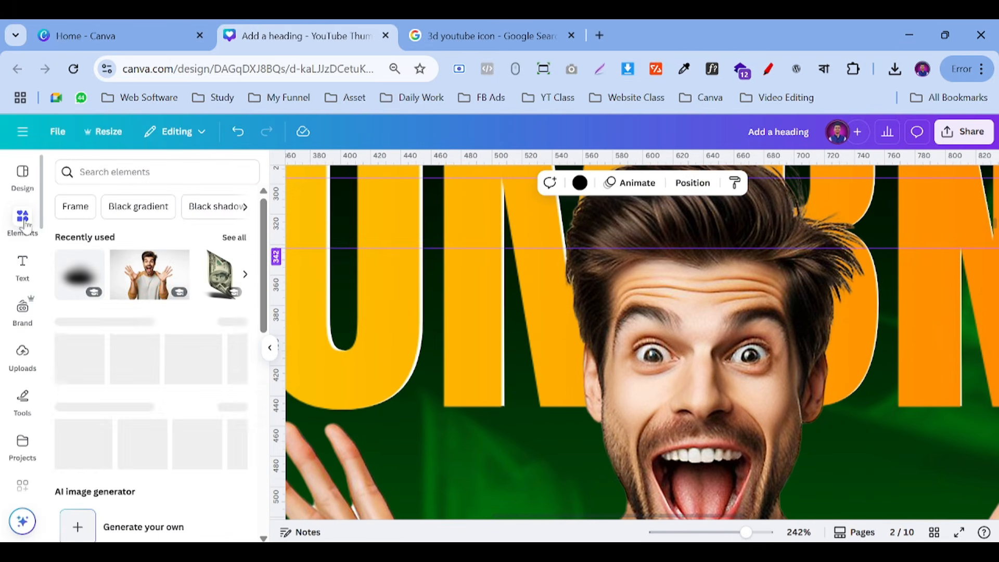
{"action": "left_click", "coordinate": [82, 171]}
{"action": "type", "text": "sg"}
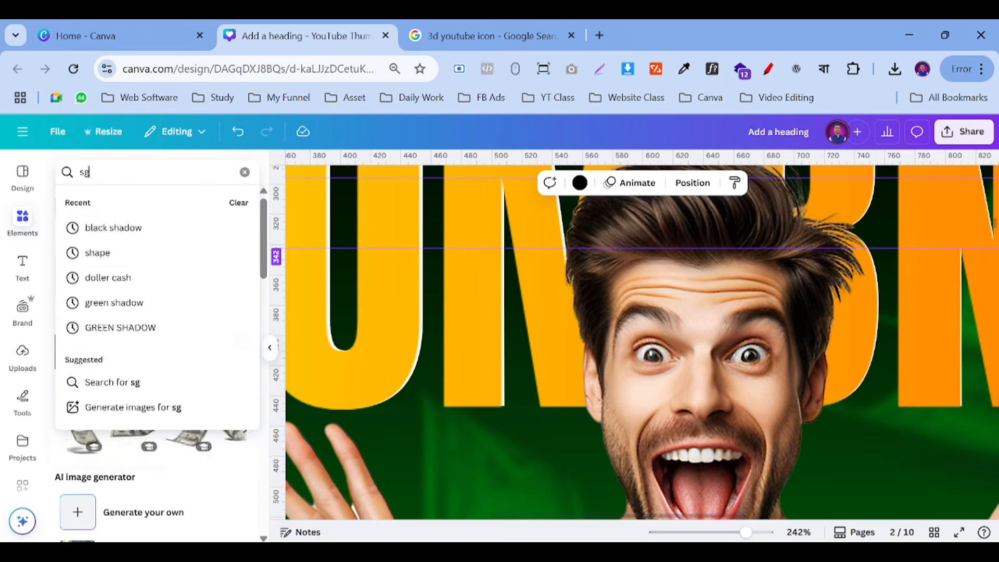
{"action": "type", "text": "reen shadow"}
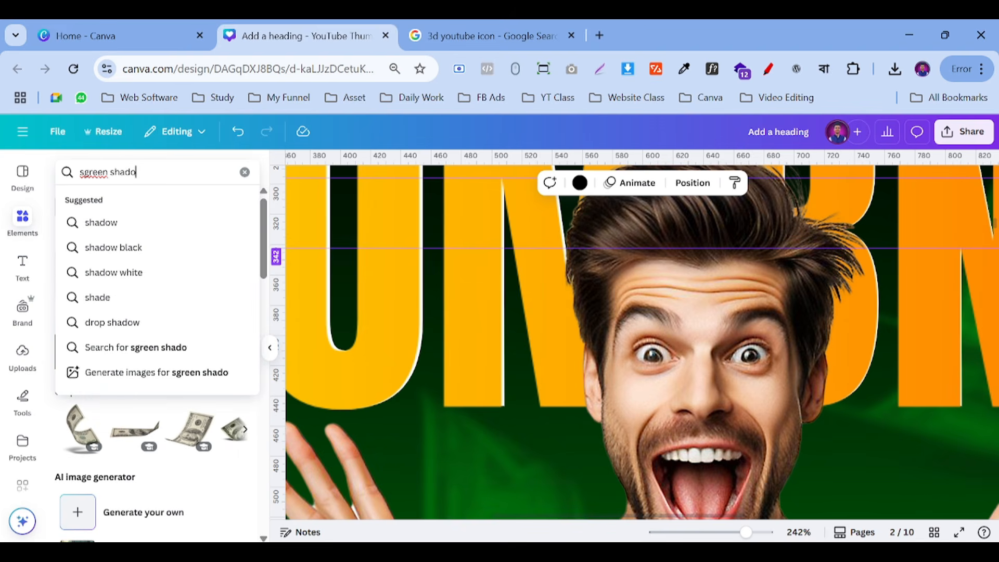
{"action": "key", "text": "Return"}
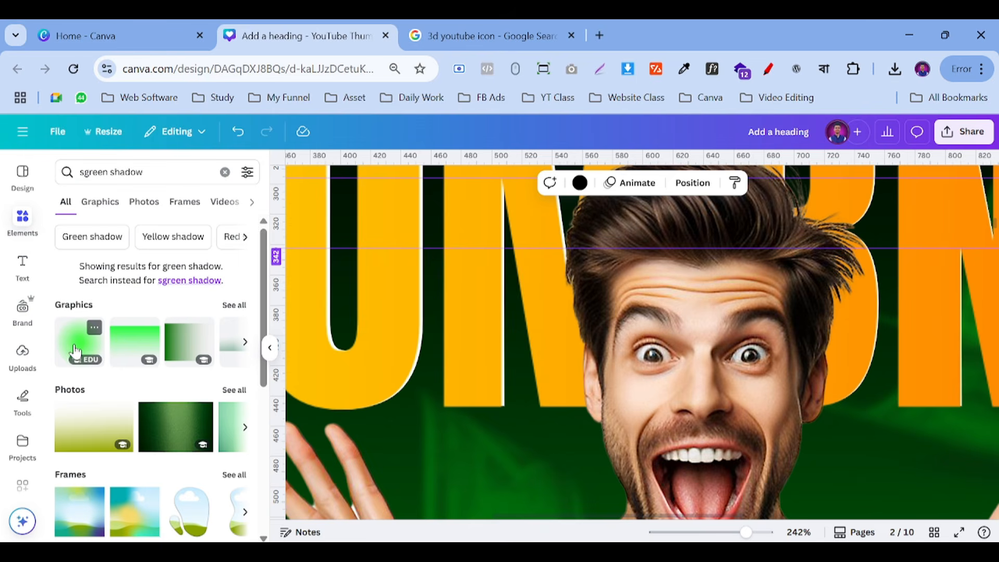
{"action": "left_click", "coordinate": [73, 346]}
Shrink the green glow to about 49 × 49 px over one of the man's eyes and place a copy over the other.
{"action": "left_click_drag", "start_coordinate": [703, 280], "coordinate": [691, 396]}
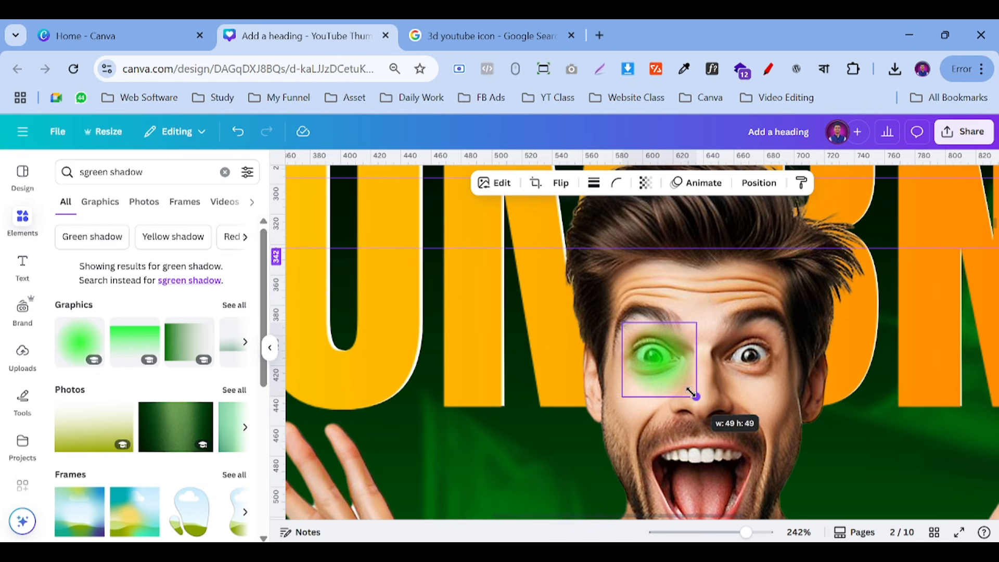
{"action": "left_click_drag", "start_coordinate": [656, 356], "coordinate": [743, 355]}
{"action": "left_click", "coordinate": [652, 292]}
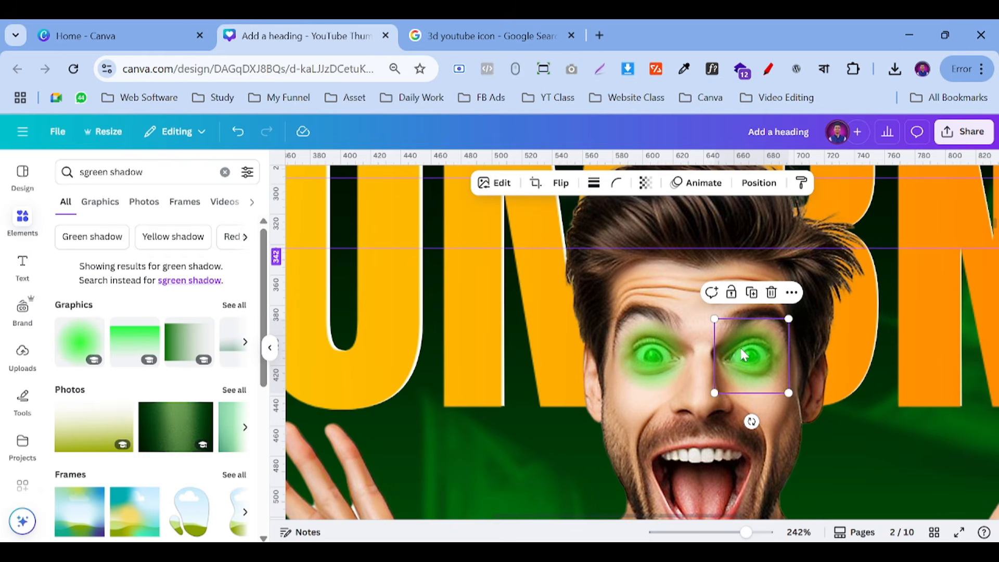
Search the elements for "doller icon" and show all the matching graphics.
{"action": "left_click", "coordinate": [74, 164]}
{"action": "key", "text": "ctrl+a"}
{"action": "type", "text": "d"}
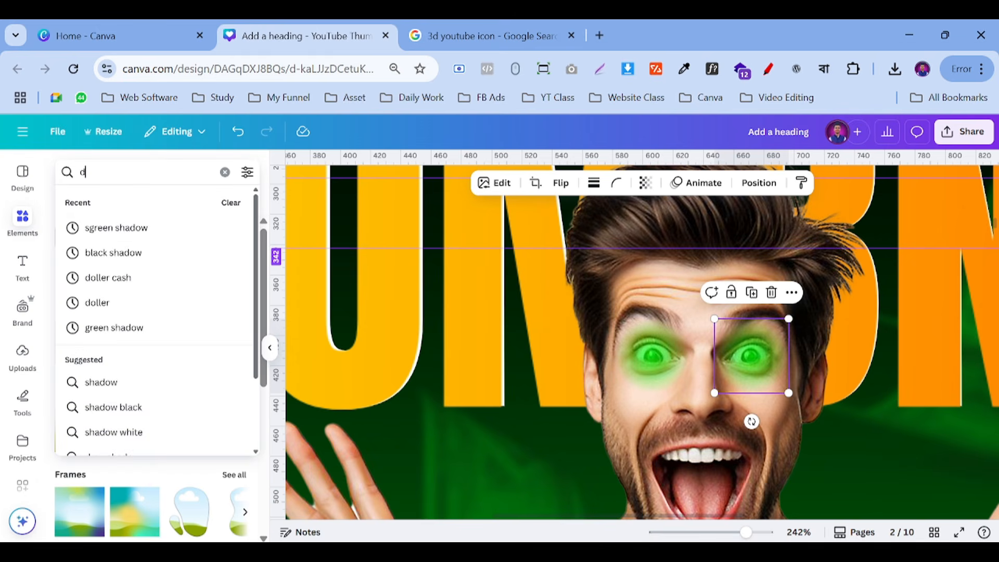
{"action": "type", "text": "oller i"}
{"action": "type", "text": "con"}
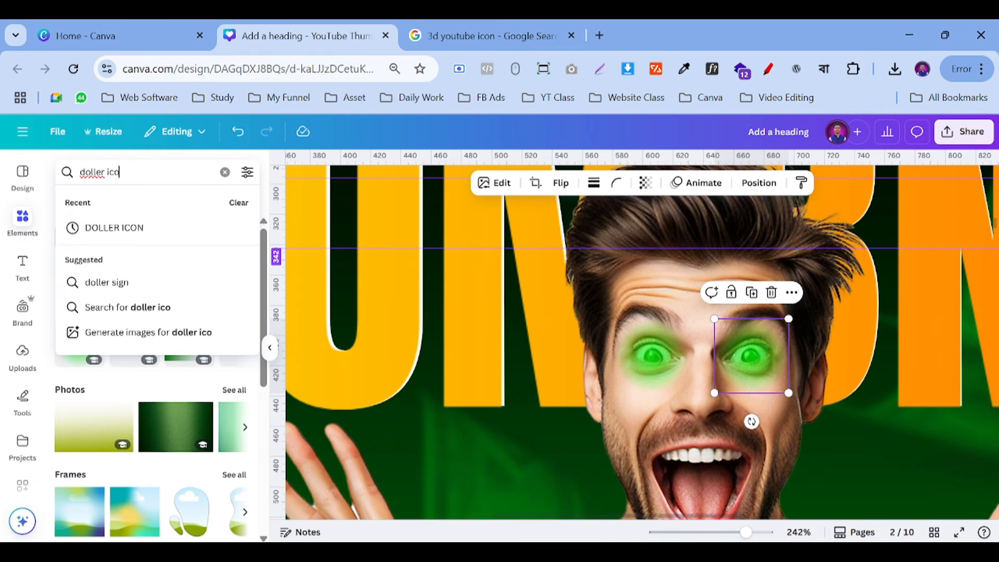
{"action": "key", "text": "Return"}
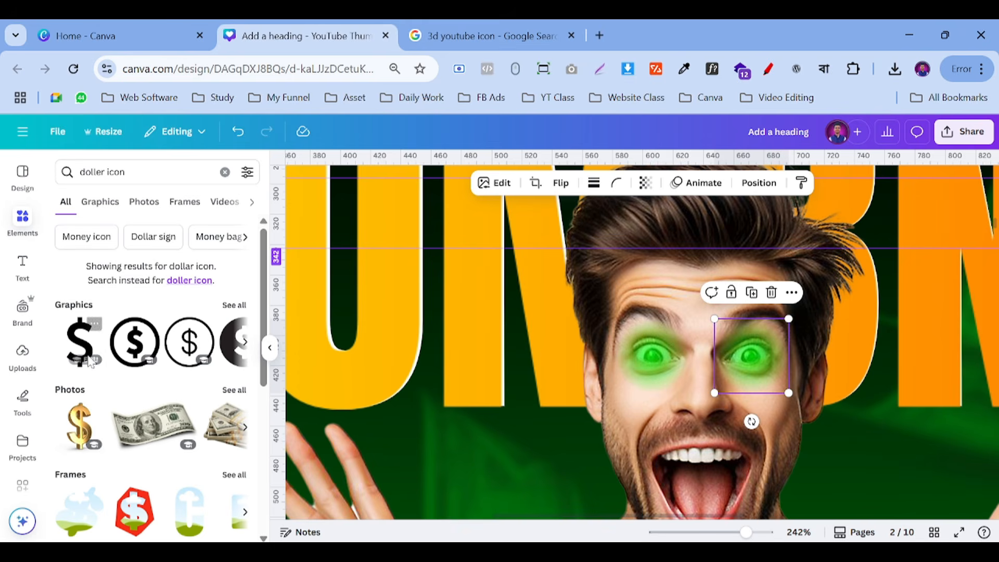
{"action": "left_click", "coordinate": [231, 304]}
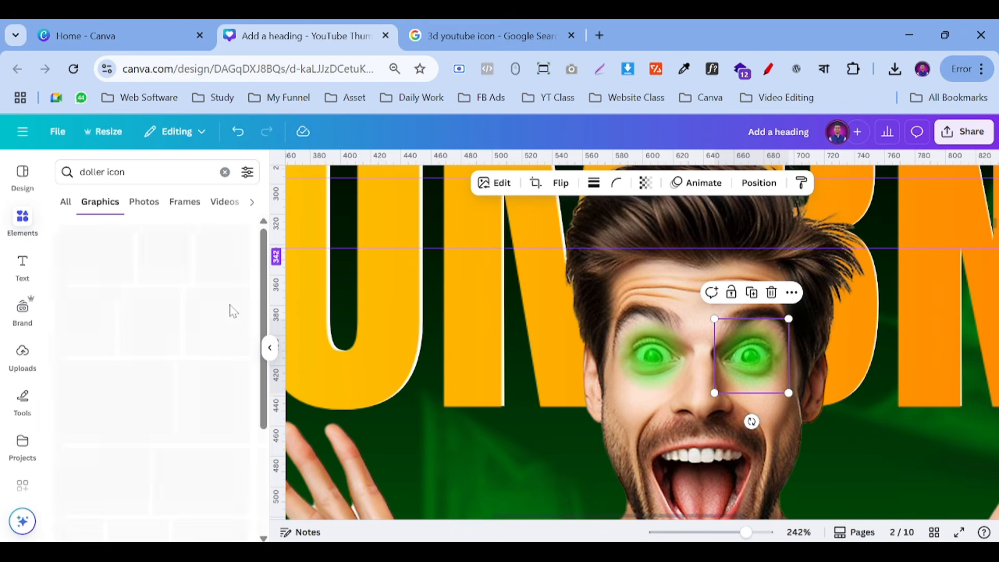
Add the plain black dollar sign graphic from the results to the page and recolor it bright green.
{"action": "scroll", "coordinate": [158, 309], "scroll_direction": "down", "scroll_amount": 2}
{"action": "scroll", "coordinate": [159, 309], "scroll_direction": "up", "scroll_amount": 2}
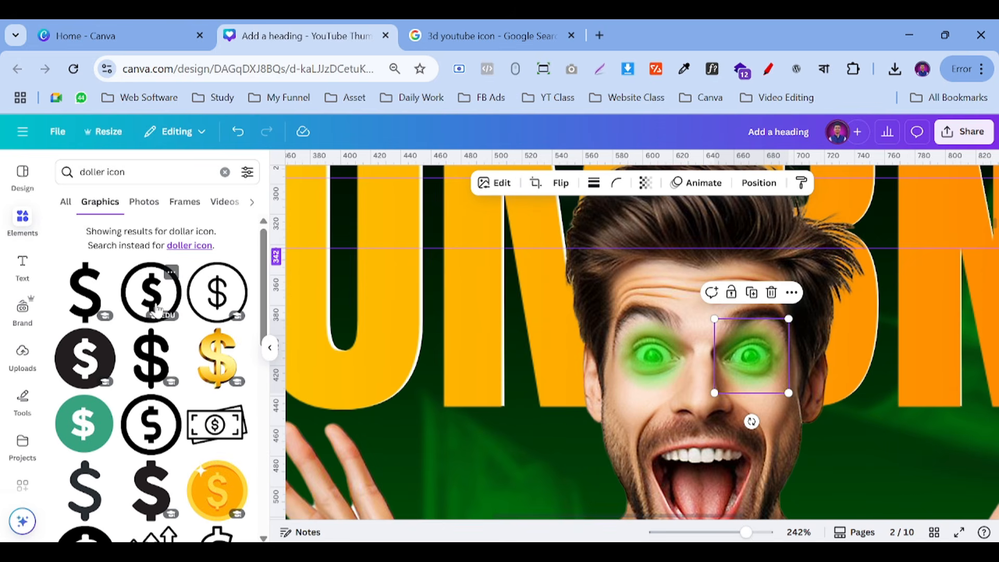
{"action": "scroll", "coordinate": [159, 308], "scroll_direction": "down", "scroll_amount": 3}
{"action": "scroll", "coordinate": [158, 308], "scroll_direction": "down", "scroll_amount": 2}
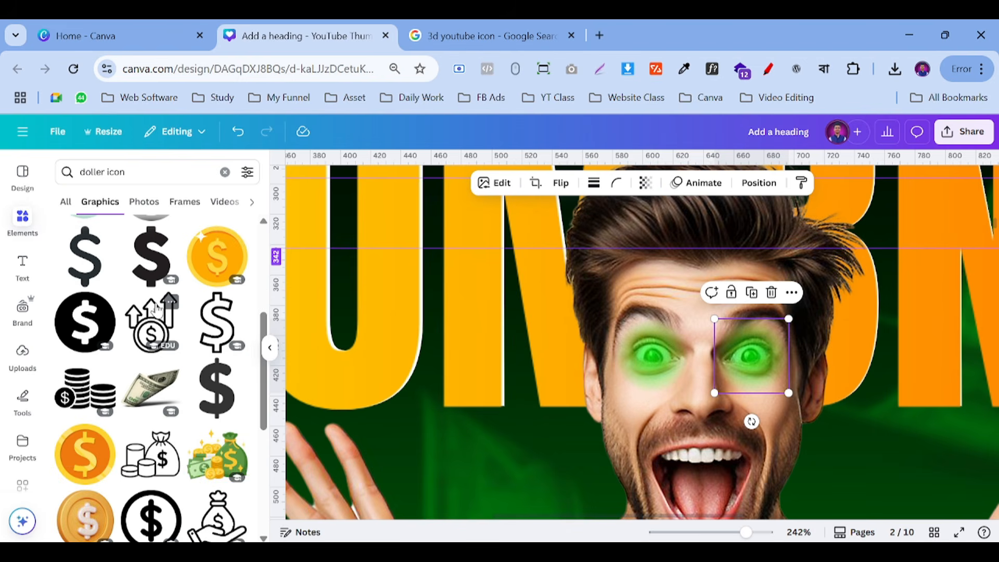
{"action": "scroll", "coordinate": [158, 310], "scroll_direction": "up", "scroll_amount": 3}
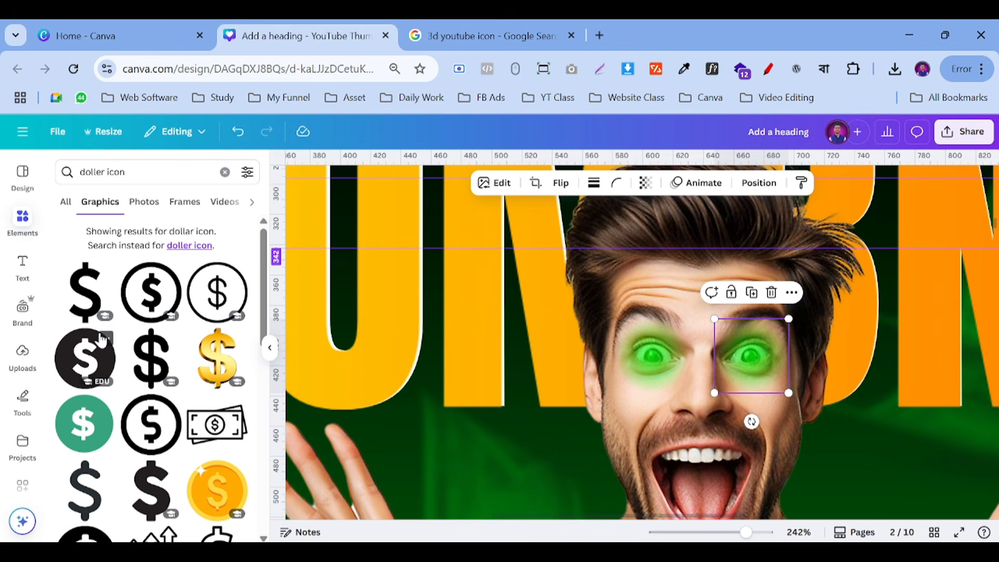
{"action": "scroll", "coordinate": [104, 333], "scroll_direction": "down", "scroll_amount": 2}
{"action": "scroll", "coordinate": [102, 333], "scroll_direction": "up", "scroll_amount": 3}
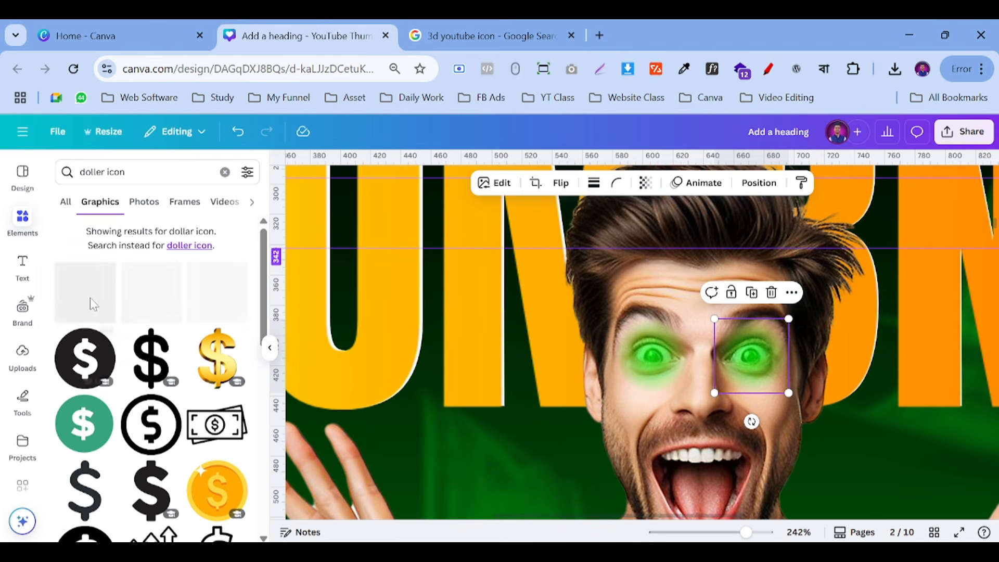
{"action": "left_click", "coordinate": [87, 299]}
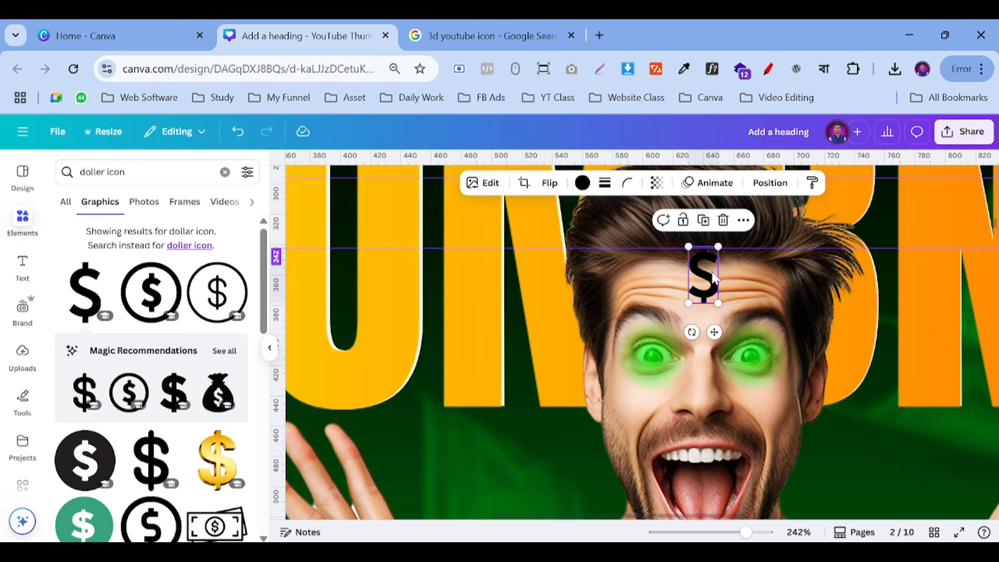
{"action": "left_click", "coordinate": [582, 182]}
{"action": "left_click", "coordinate": [168, 260]}
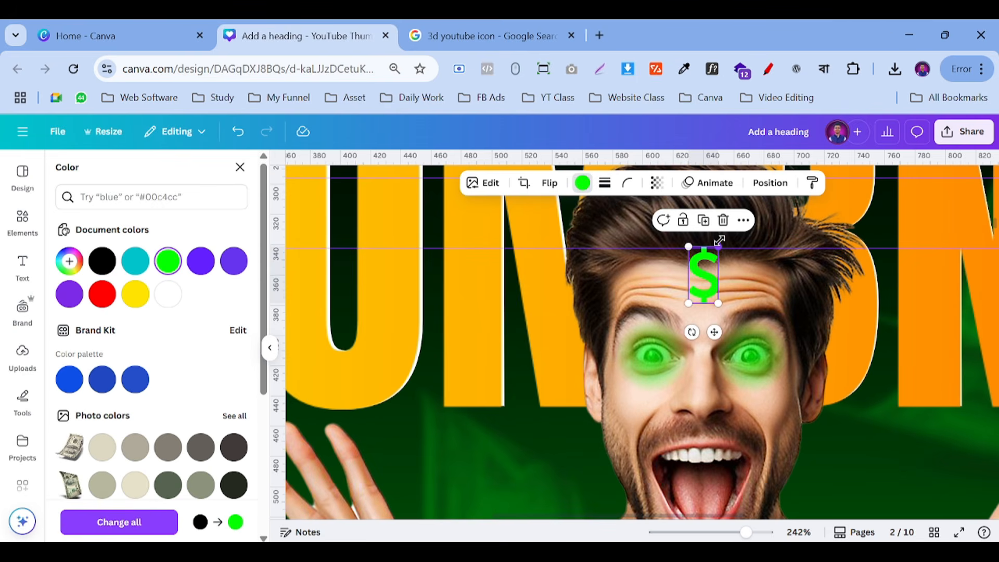
Shrink the green dollar sign to fit over one of the man's eyes and place a copy over the other.
{"action": "left_click_drag", "start_coordinate": [719, 240], "coordinate": [706, 268]}
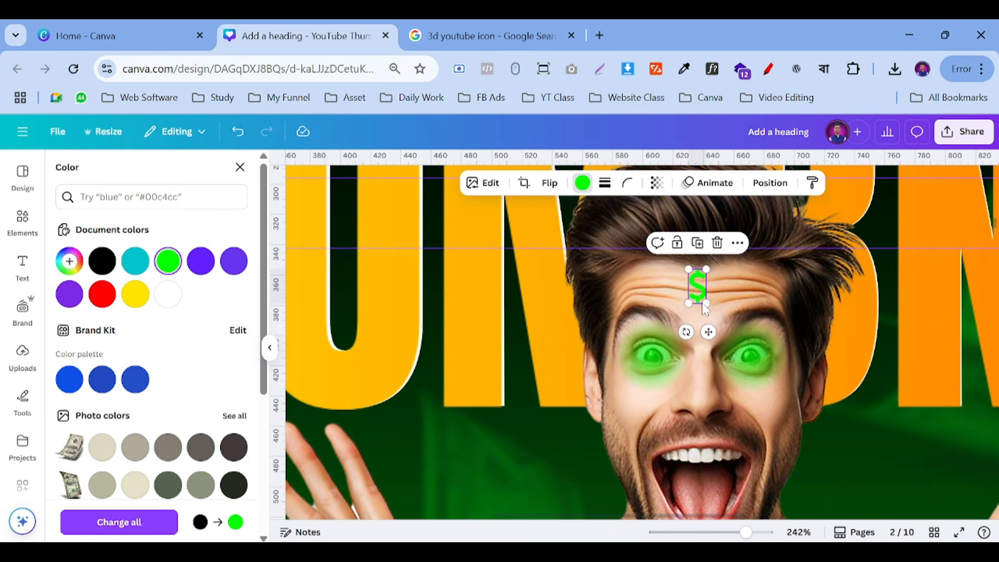
{"action": "left_click_drag", "start_coordinate": [708, 331], "coordinate": [663, 404]}
{"action": "left_click_drag", "start_coordinate": [661, 338], "coordinate": [665, 331]}
{"action": "left_click_drag", "start_coordinate": [664, 397], "coordinate": [758, 406]}
{"action": "left_click", "coordinate": [652, 308]}
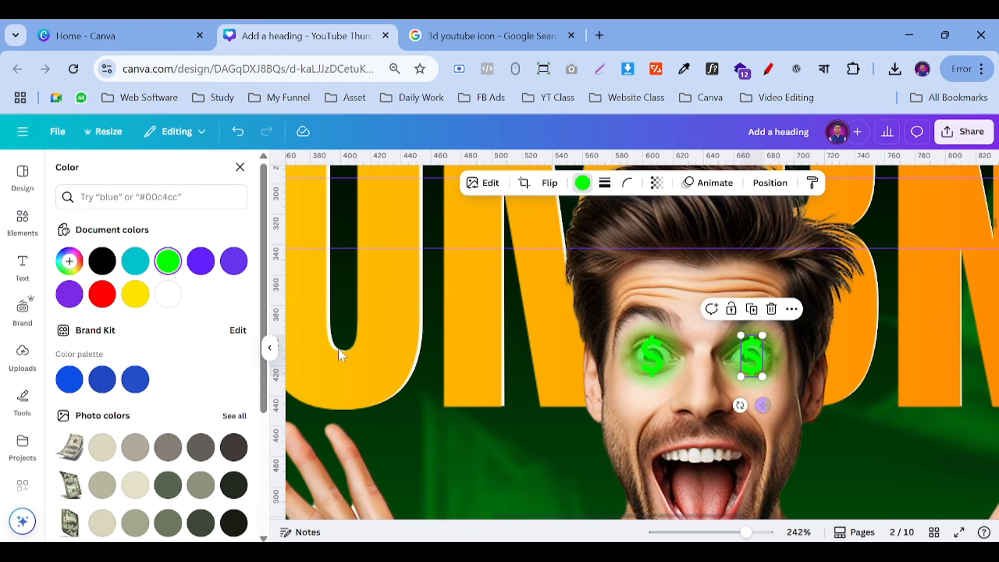
Add the recently used green glow graphic again, shrink it and place it over the dollar signs on the man's eyes.
{"action": "left_click", "coordinate": [25, 222]}
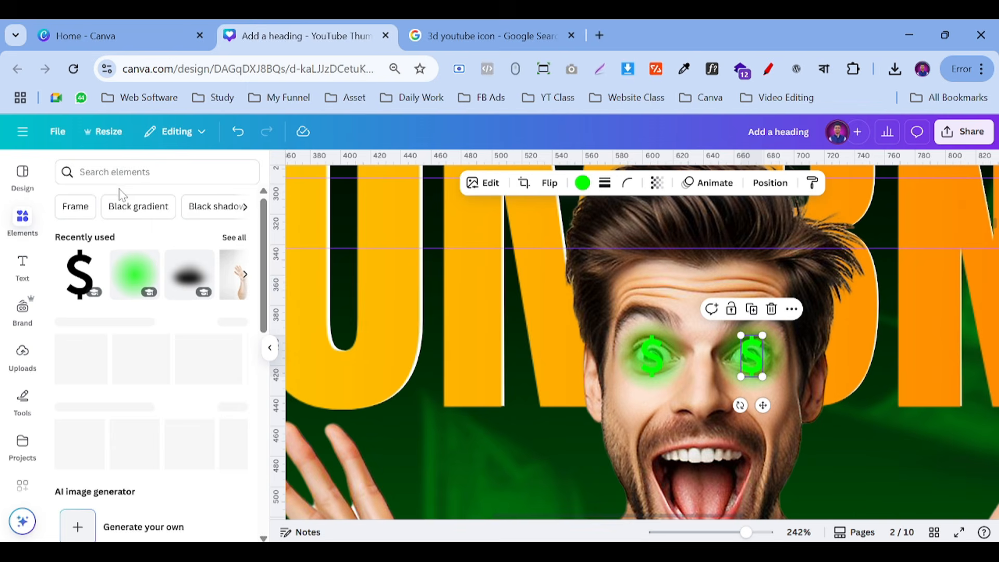
{"action": "left_click", "coordinate": [135, 274]}
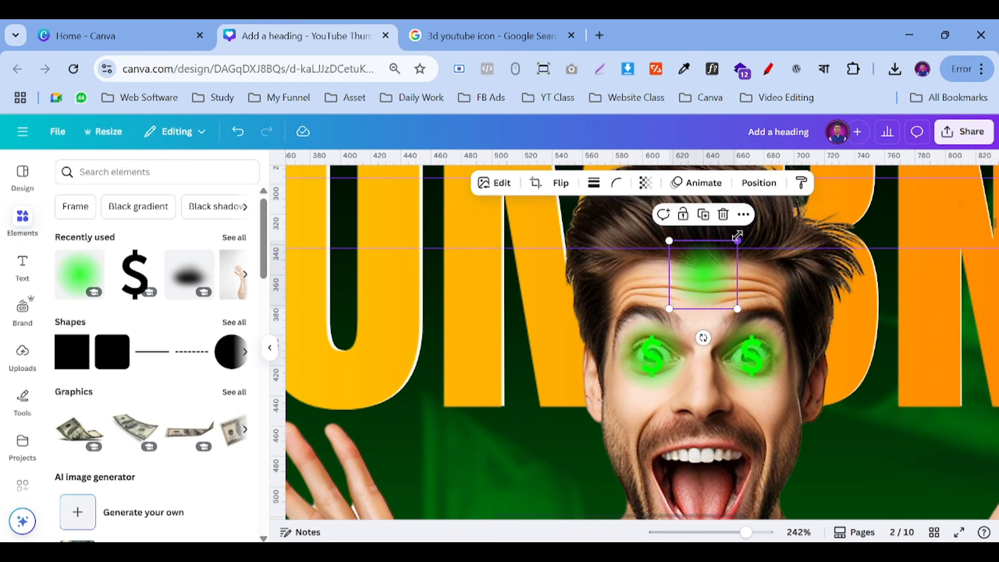
{"action": "left_click_drag", "start_coordinate": [737, 241], "coordinate": [692, 286]}
{"action": "left_click_drag", "start_coordinate": [691, 337], "coordinate": [759, 398]}
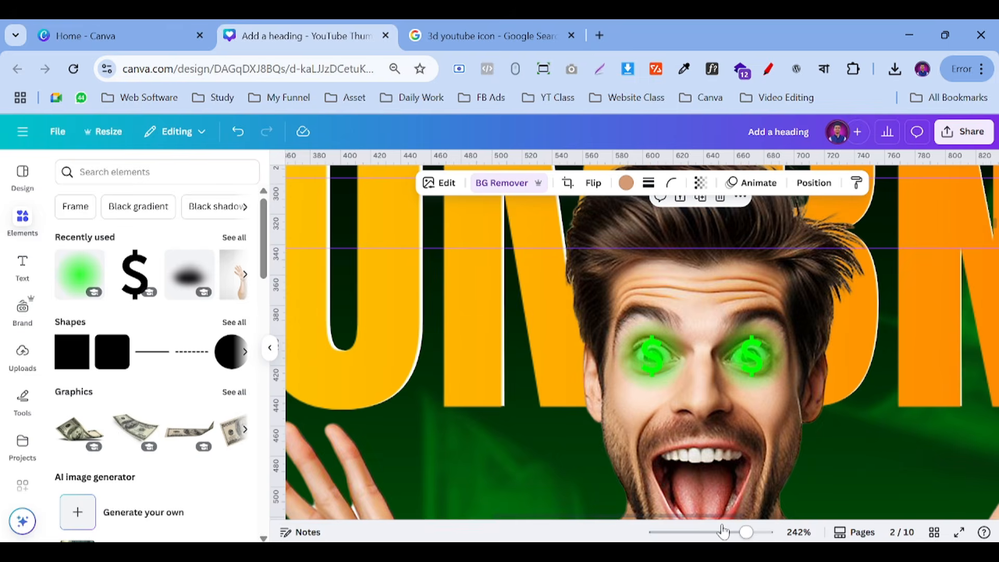
Remove the two horizontal ruler guides from page 2 and preview the thumbnail in full screen.
{"action": "left_click_drag", "start_coordinate": [723, 531], "coordinate": [699, 531]}
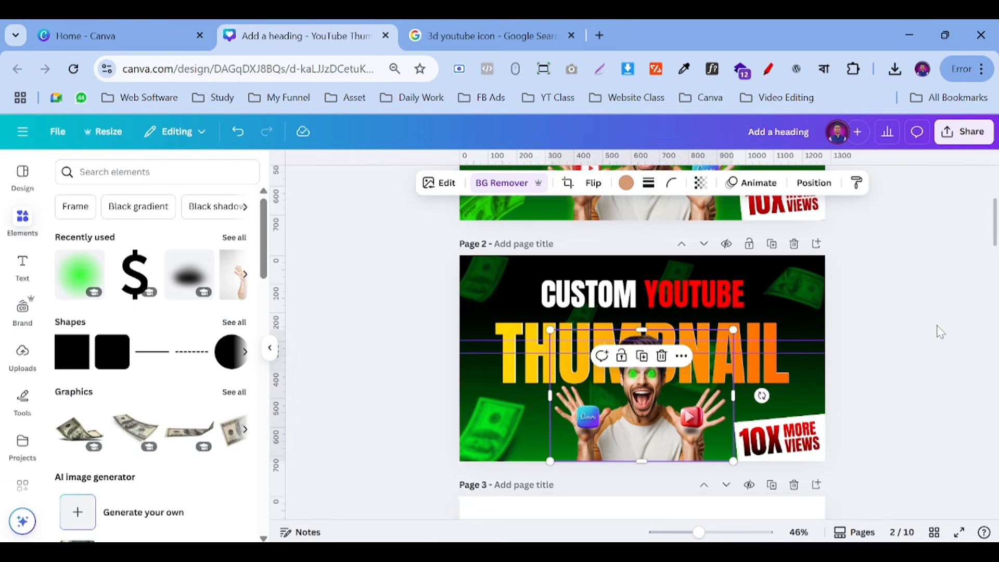
{"action": "left_click", "coordinate": [929, 416]}
{"action": "left_click_drag", "start_coordinate": [728, 341], "coordinate": [721, 161]}
{"action": "left_click_drag", "start_coordinate": [777, 353], "coordinate": [780, 137]}
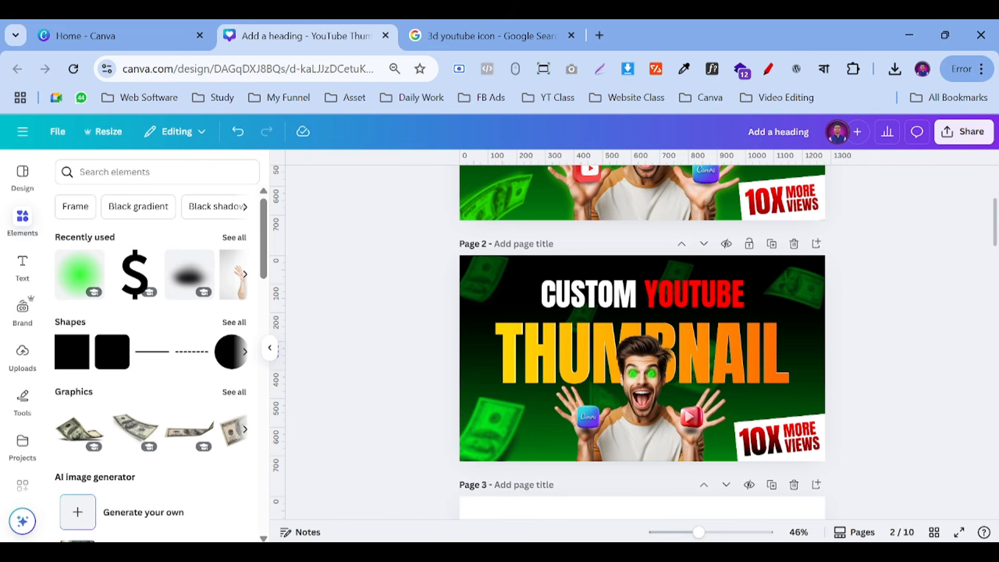
{"action": "left_click", "coordinate": [959, 531]}
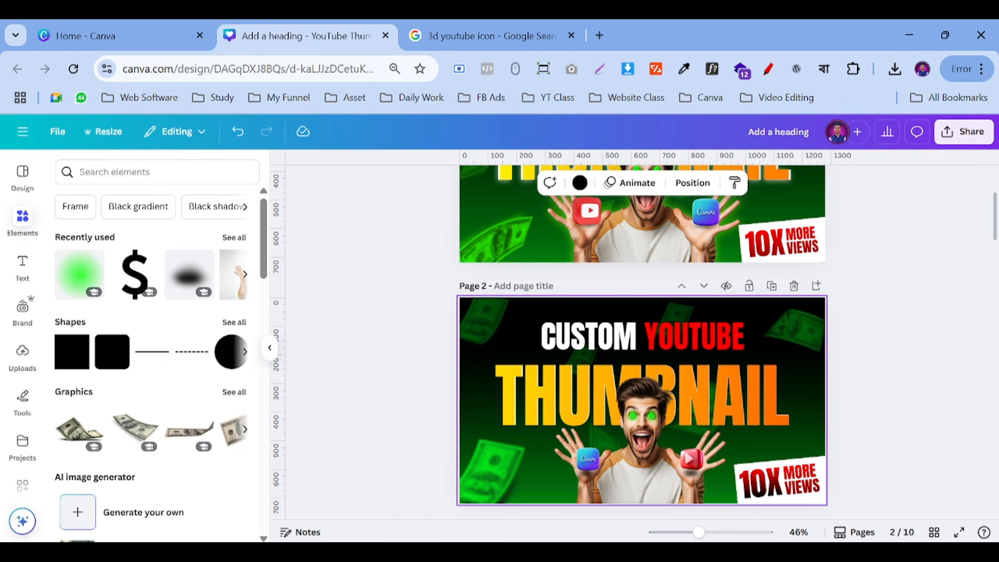
Set up a PNG download of the design with only page 2 selected.
{"action": "left_click", "coordinate": [964, 135]}
{"action": "scroll", "coordinate": [795, 296], "scroll_direction": "down", "scroll_amount": 1}
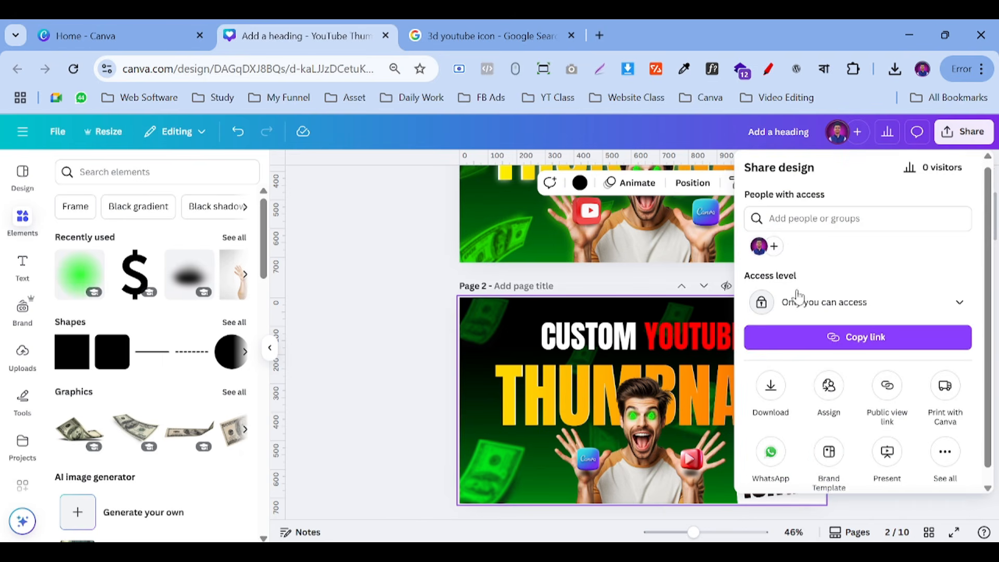
{"action": "left_click", "coordinate": [771, 372]}
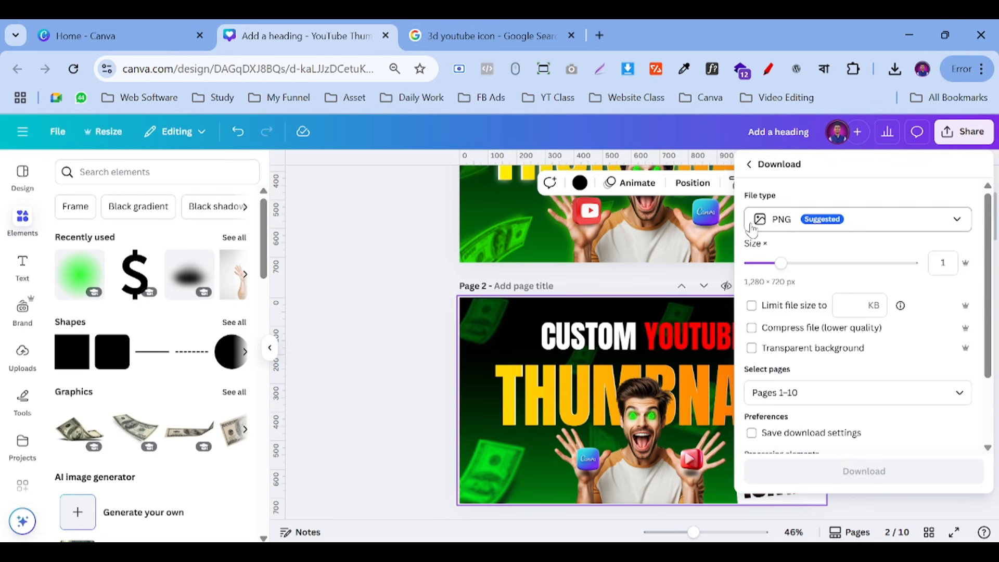
{"action": "left_click", "coordinate": [780, 392]}
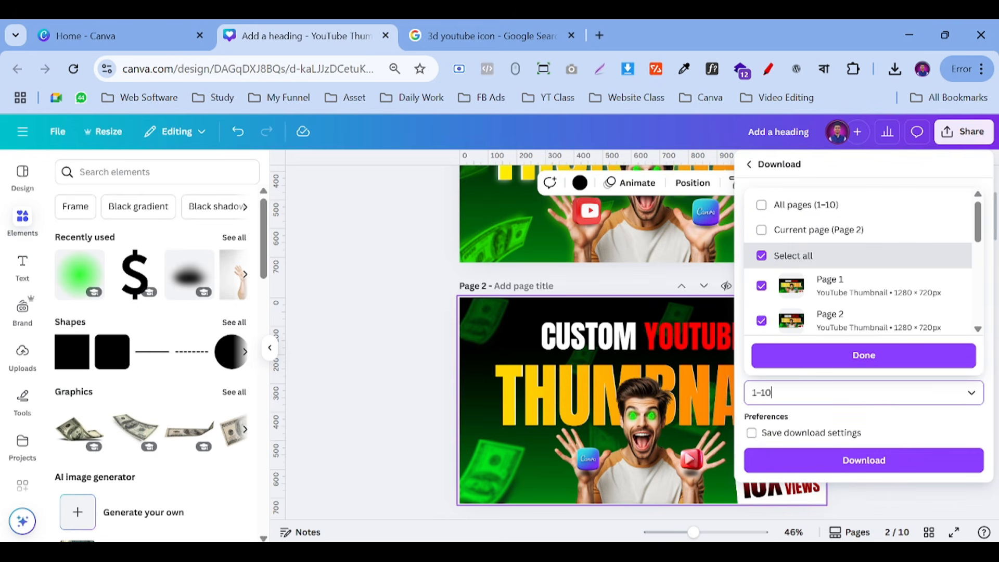
{"action": "left_click", "coordinate": [794, 252]}
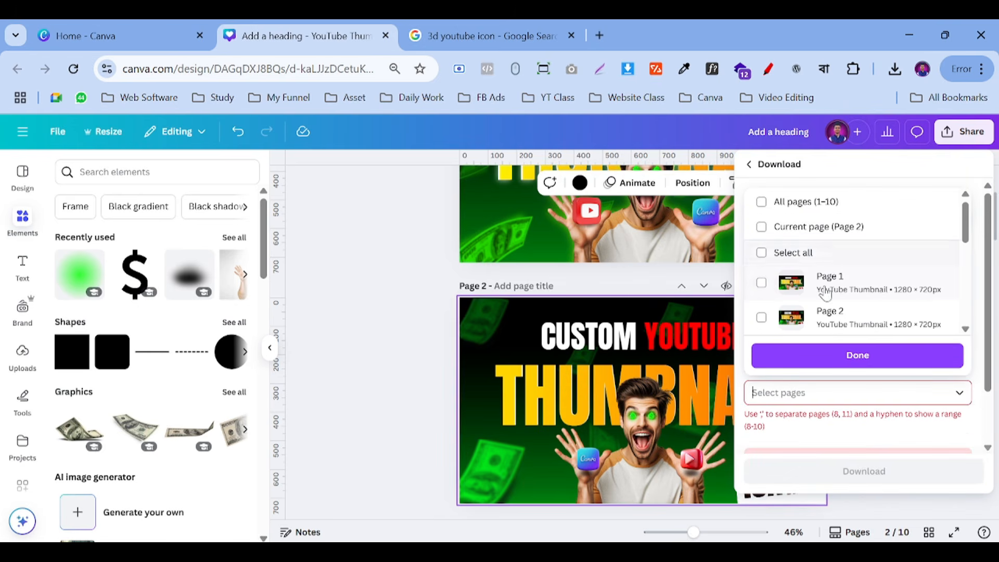
{"action": "left_click", "coordinate": [790, 317]}
{"action": "left_click", "coordinate": [827, 359]}
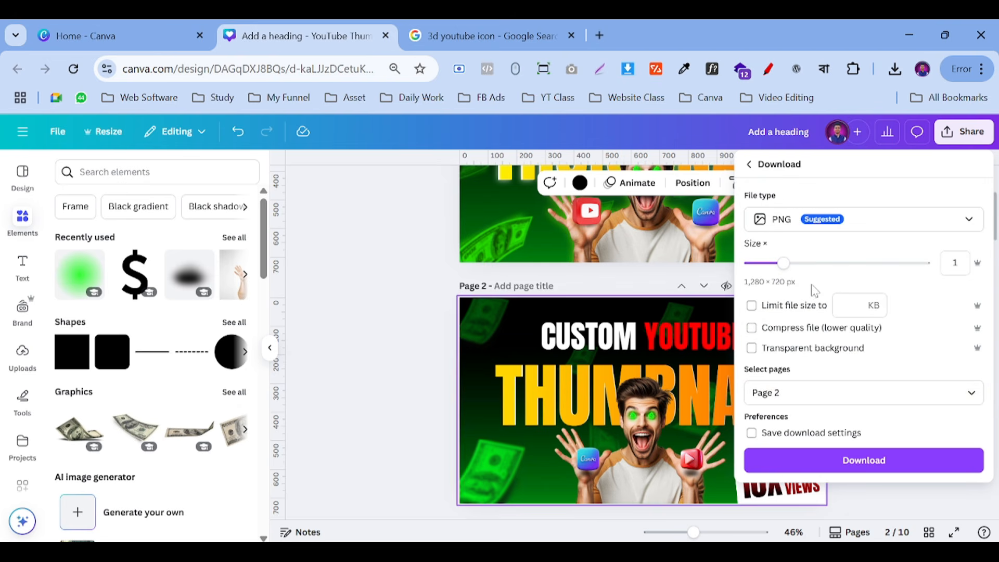
Download the page to the Downloads folder as "Add a heading (1)" and open the saved image in a maximized viewer.
{"action": "left_click", "coordinate": [868, 460]}
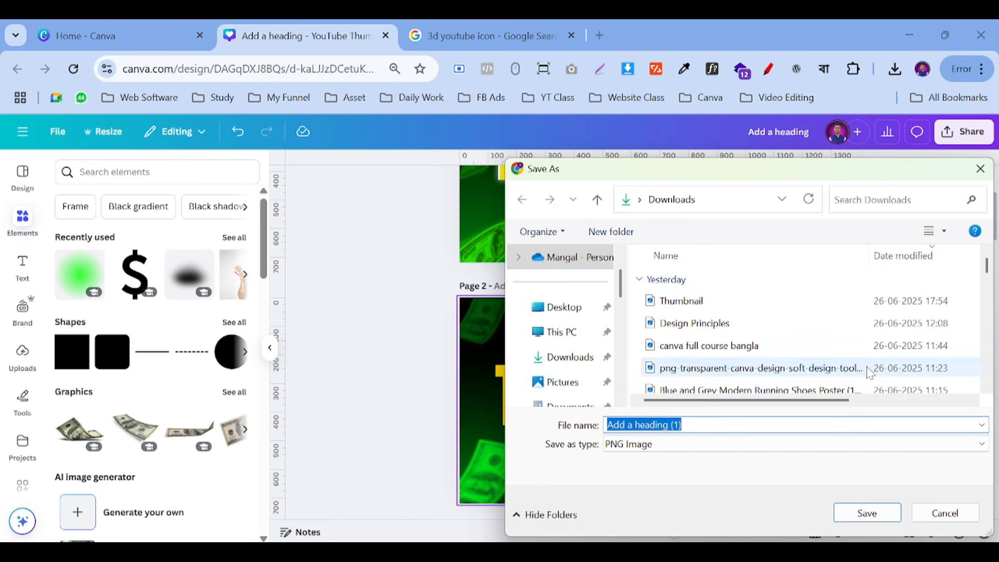
{"action": "left_click", "coordinate": [867, 512]}
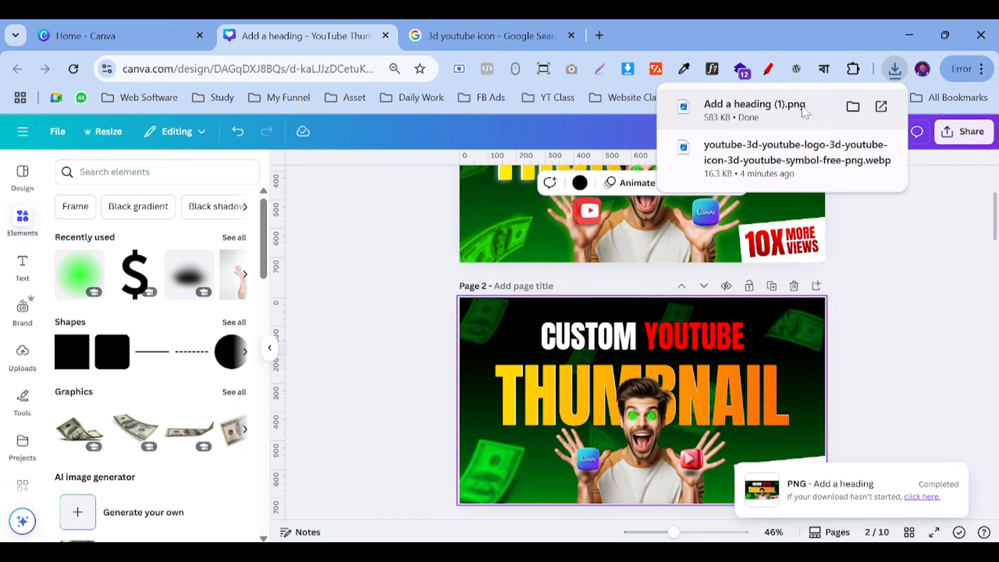
{"action": "left_click", "coordinate": [804, 107]}
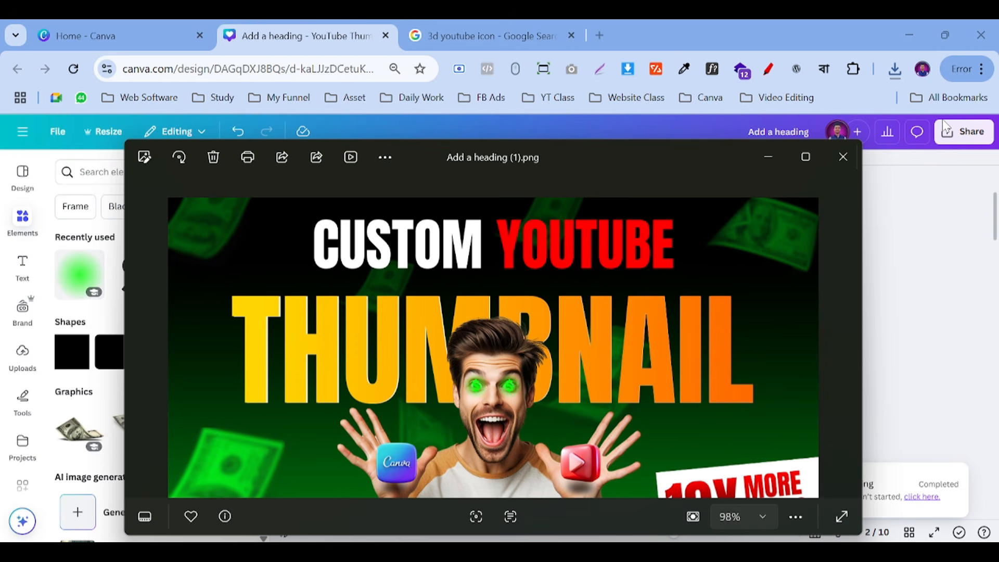
{"action": "left_click", "coordinate": [804, 157]}
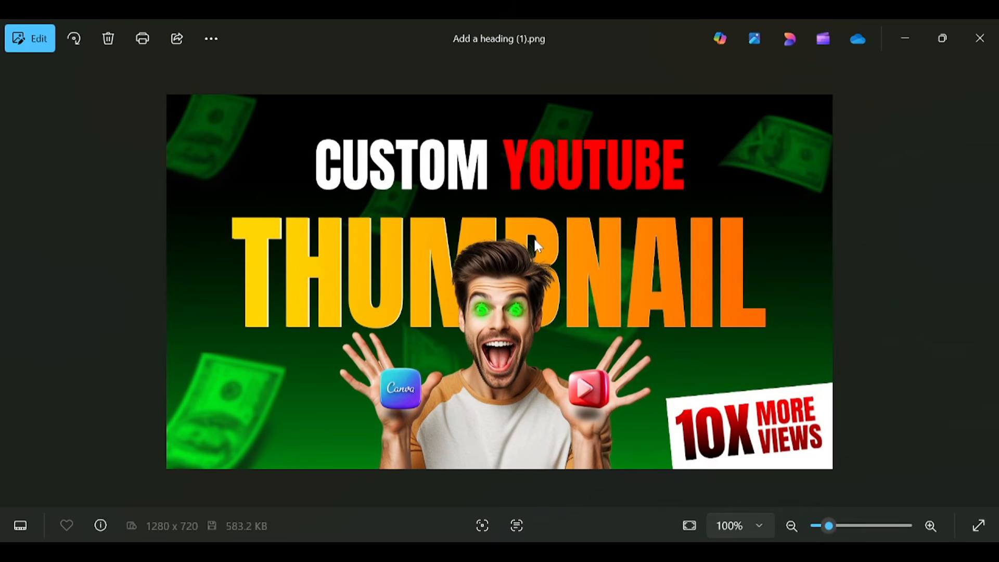